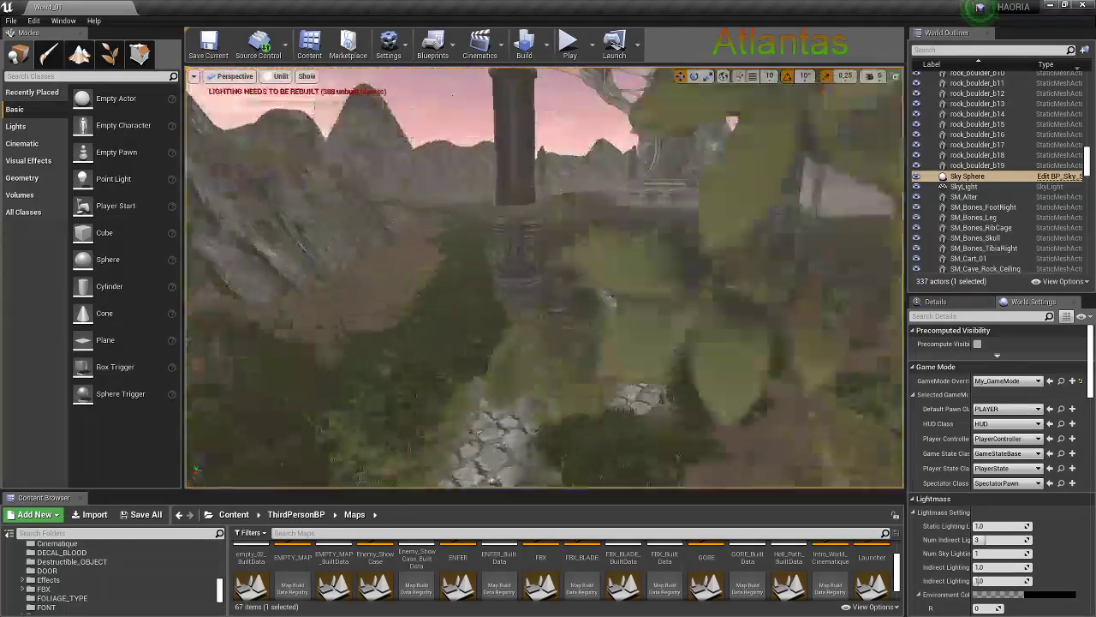
Fly the camera toward the seated statue, stone pillars and cobbled path
{"action": "right_click_drag", "start_coordinate": [545, 277], "coordinate": [527, 288]}
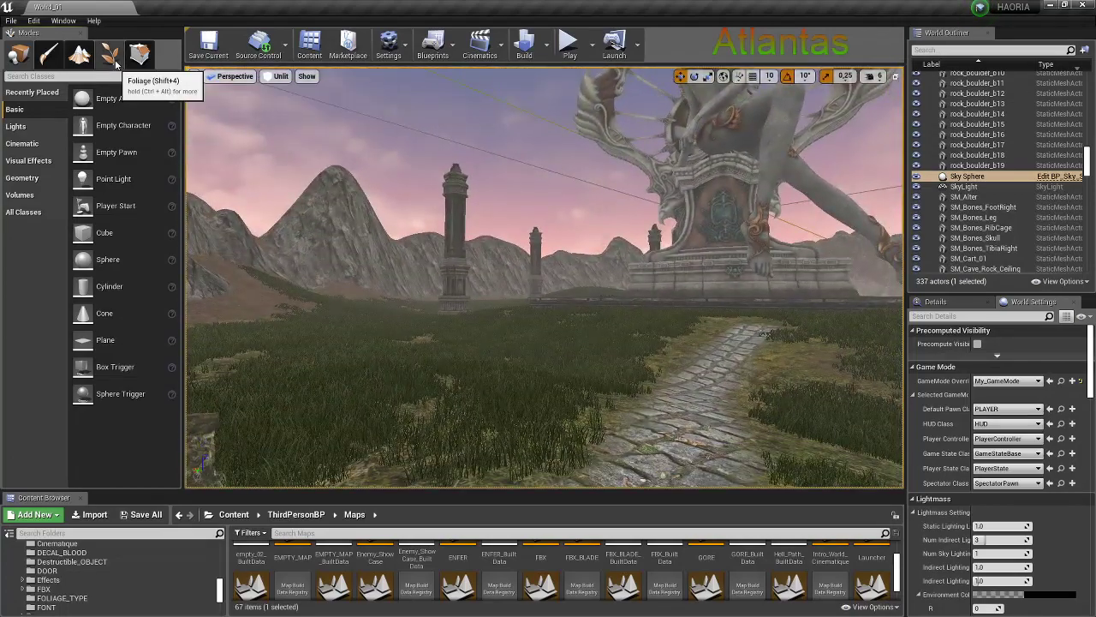
Switch to Foliage mode, enable a tree foliage type, and test-paint then erase a tree
{"action": "left_click", "coordinate": [109, 54]}
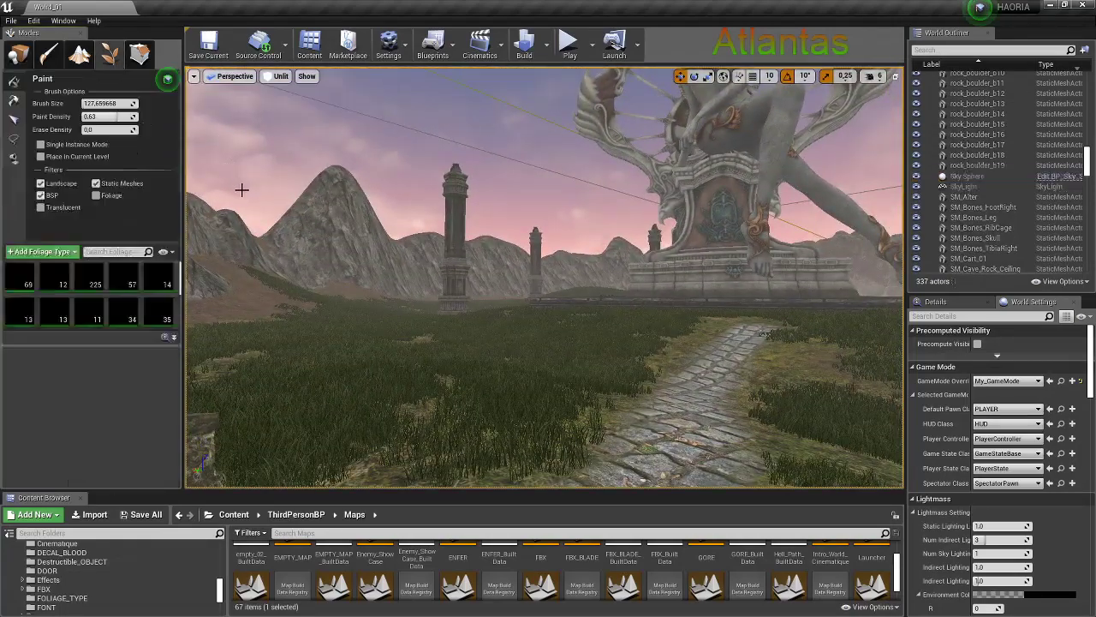
{"action": "left_click_drag", "start_coordinate": [70, 330], "coordinate": [69, 401]}
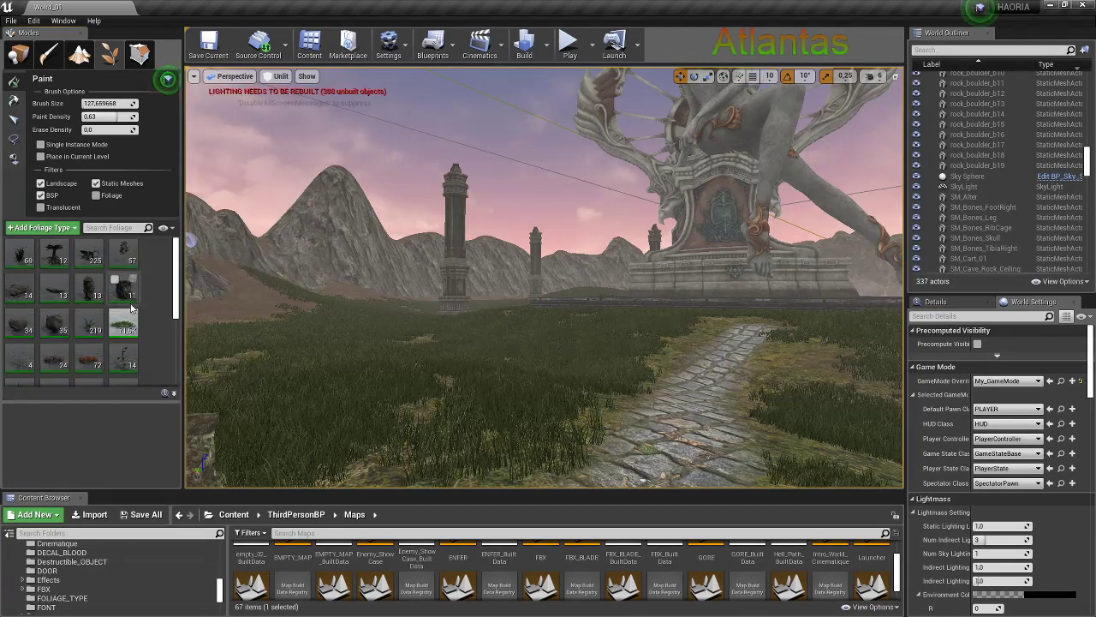
{"action": "left_click", "coordinate": [117, 247]}
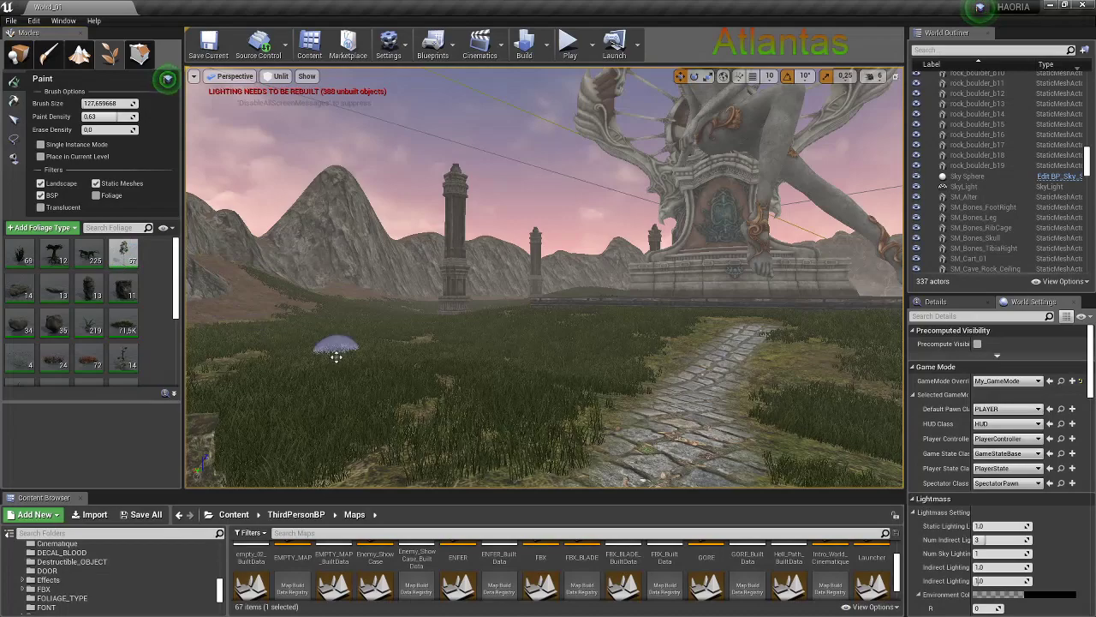
{"action": "left_click", "coordinate": [343, 355]}
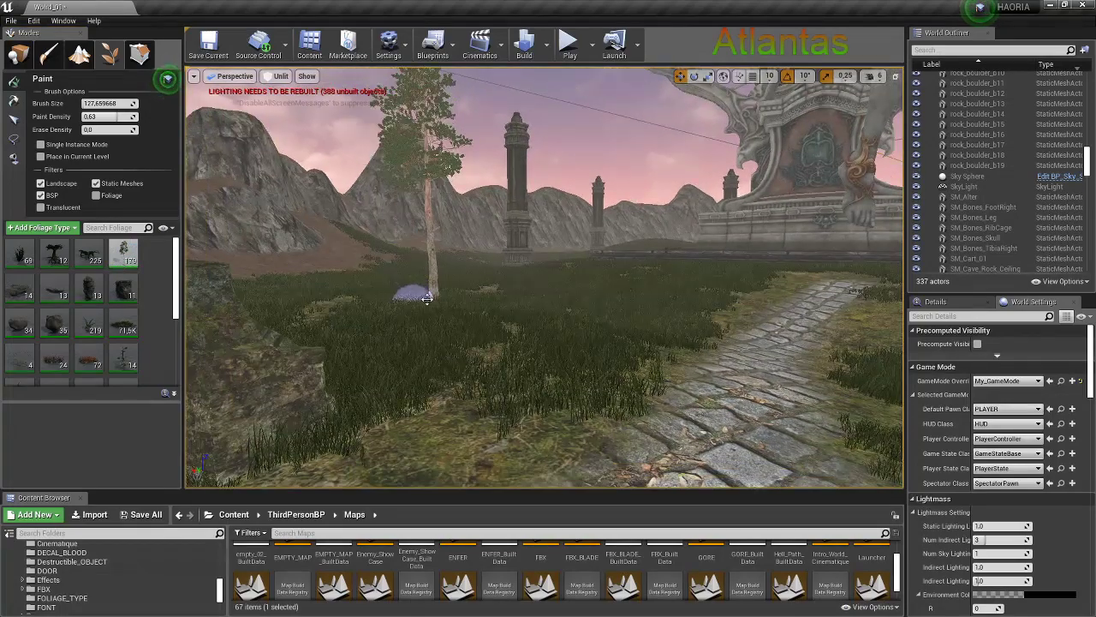
{"action": "left_click", "coordinate": [411, 297], "text": "shift"}
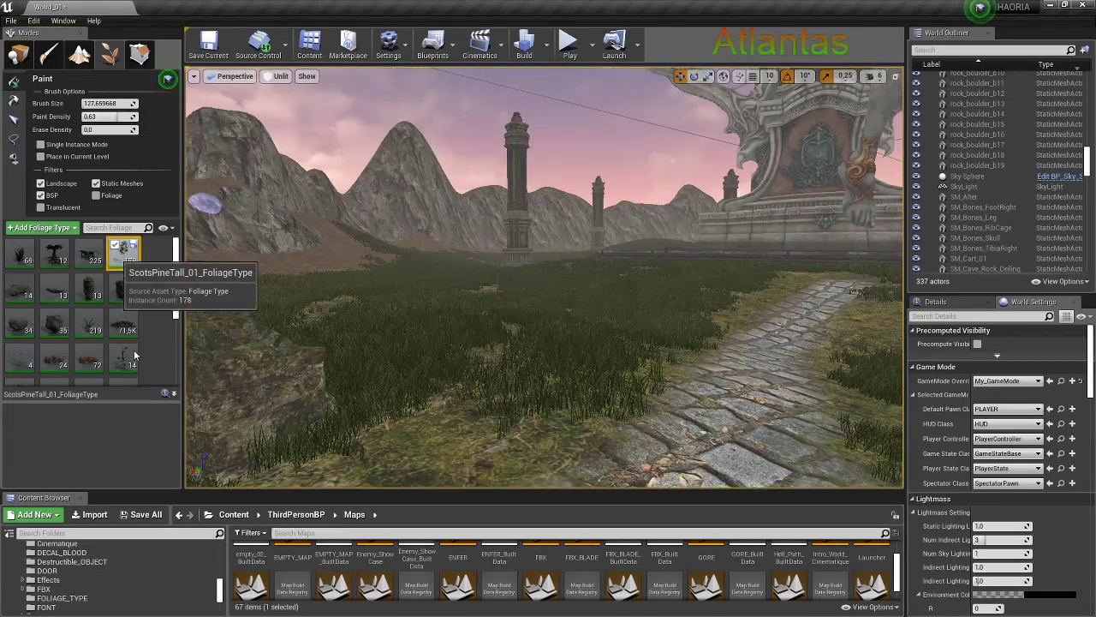
Set ScotsPineTall_01's maximum X scale to 1.5
{"action": "left_click", "coordinate": [120, 254]}
{"action": "scroll", "coordinate": [135, 423], "scroll_direction": "down", "scroll_amount": 2}
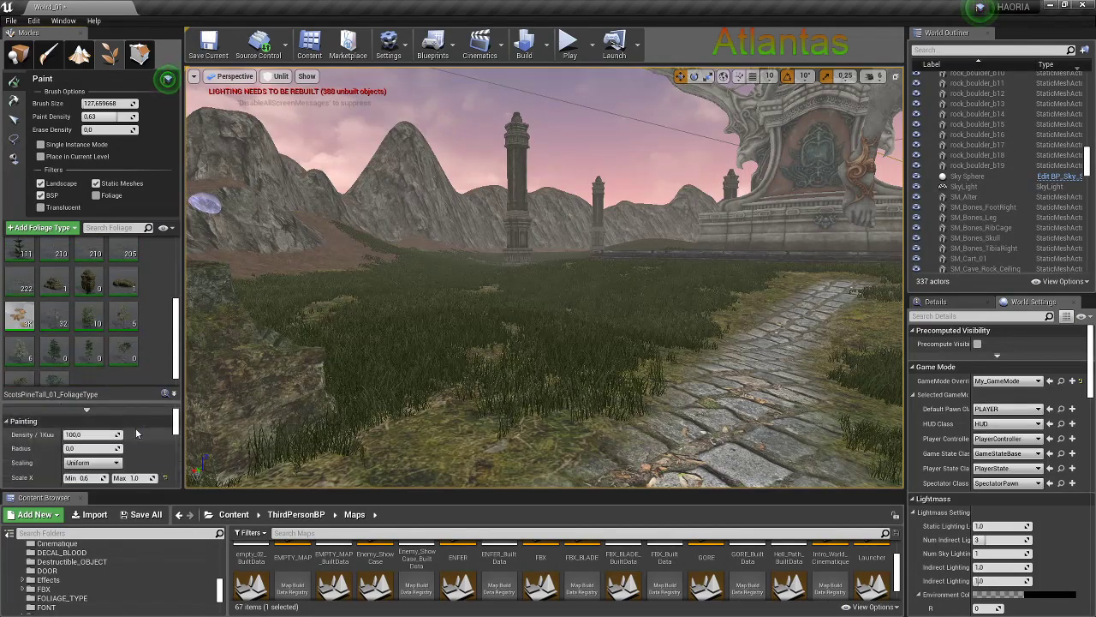
{"action": "left_click", "coordinate": [135, 478]}
{"action": "type", "text": "1,5"}
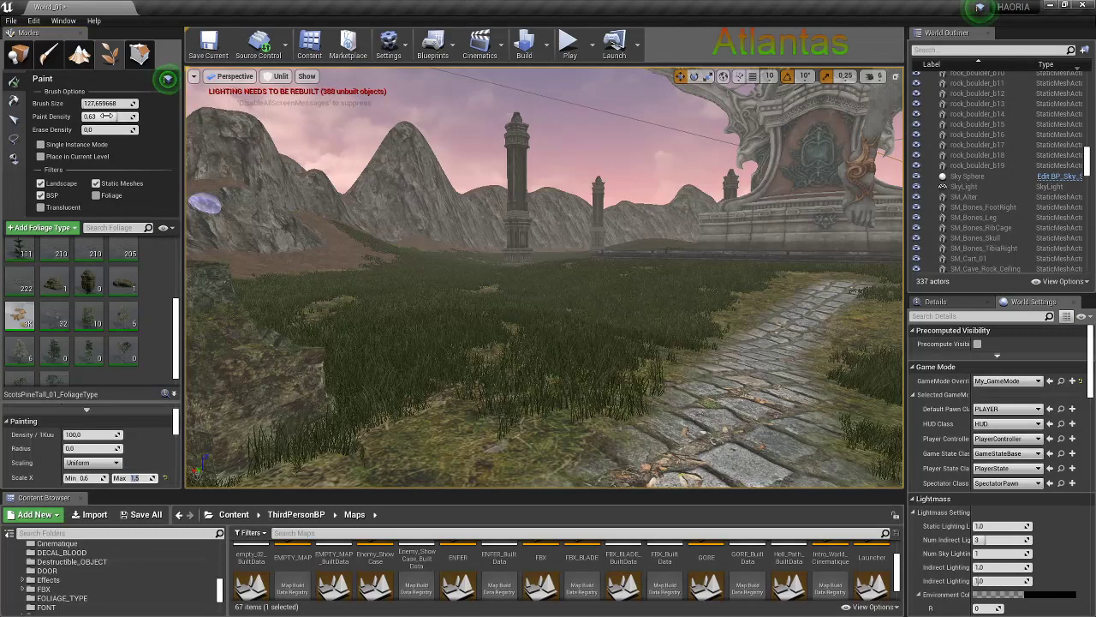
{"action": "key", "text": "Return"}
{"action": "type", "text": "0,35"}
{"action": "right_click_drag", "start_coordinate": [384, 169], "coordinate": [316, 360]}
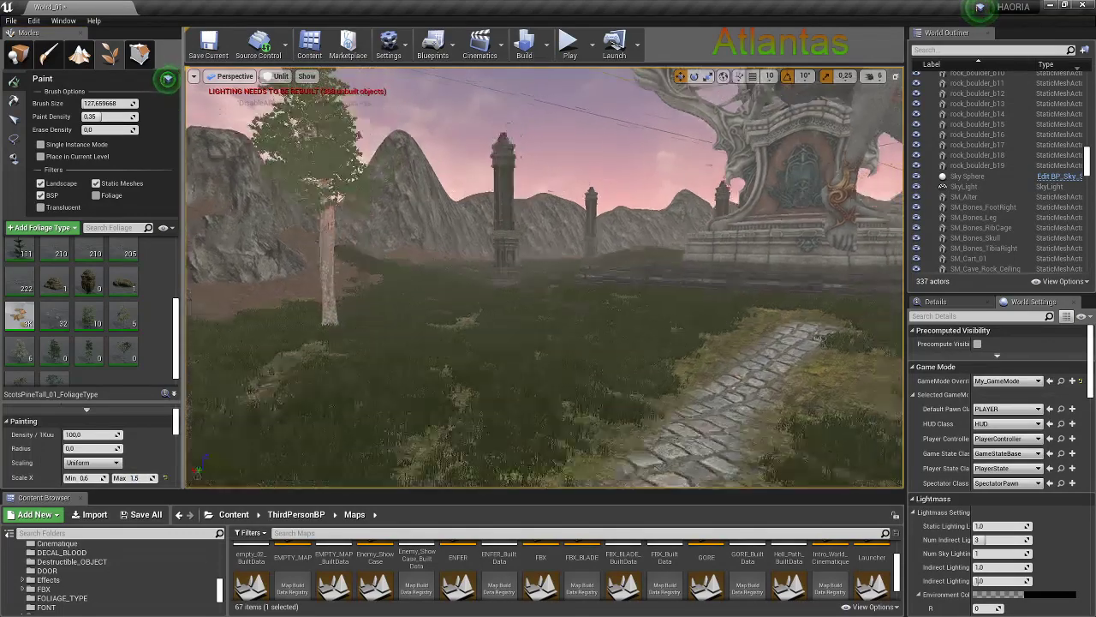
Set the foliage brush size to 50, then test-paint and remove a pine
{"action": "left_click", "coordinate": [107, 103]}
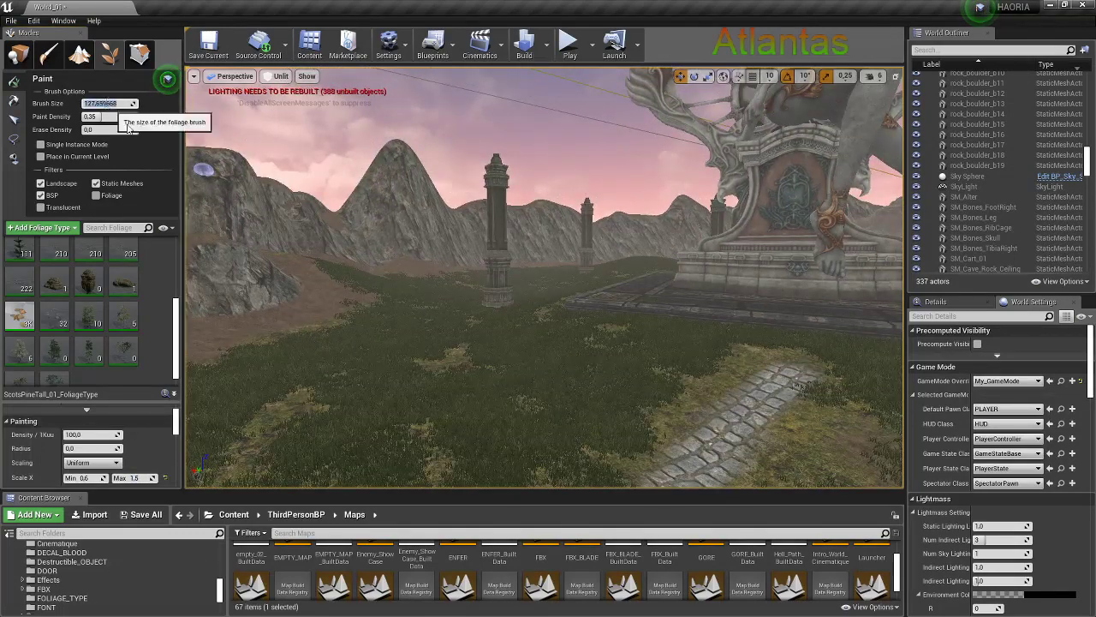
{"action": "type", "text": "50"}
{"action": "left_click", "coordinate": [340, 320]}
{"action": "left_click", "coordinate": [342, 326], "text": "shift"}
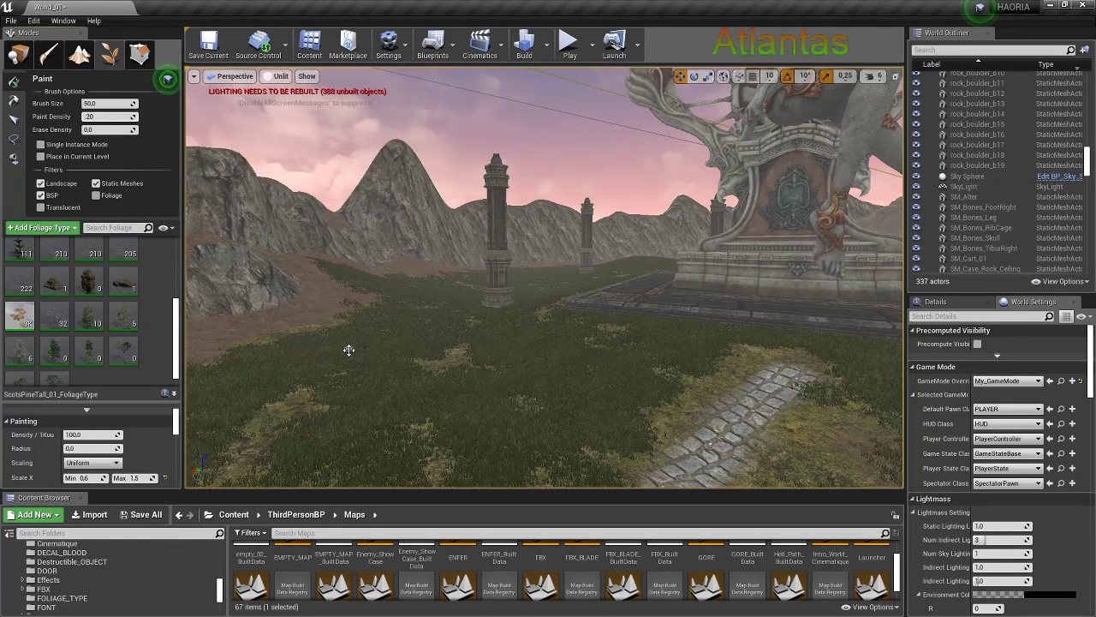
Paint several pine trees across the meadow, then erase them again
{"action": "left_click", "coordinate": [376, 352]}
{"action": "left_click_drag", "start_coordinate": [477, 301], "coordinate": [482, 350]}
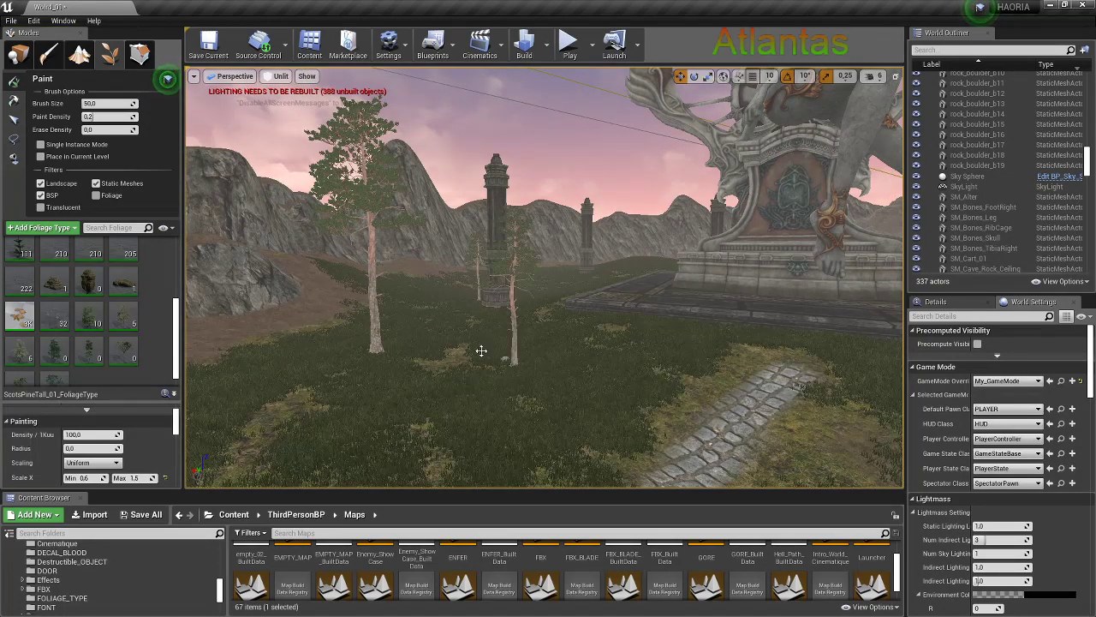
{"action": "right_click_drag", "start_coordinate": [425, 322], "coordinate": [368, 317]}
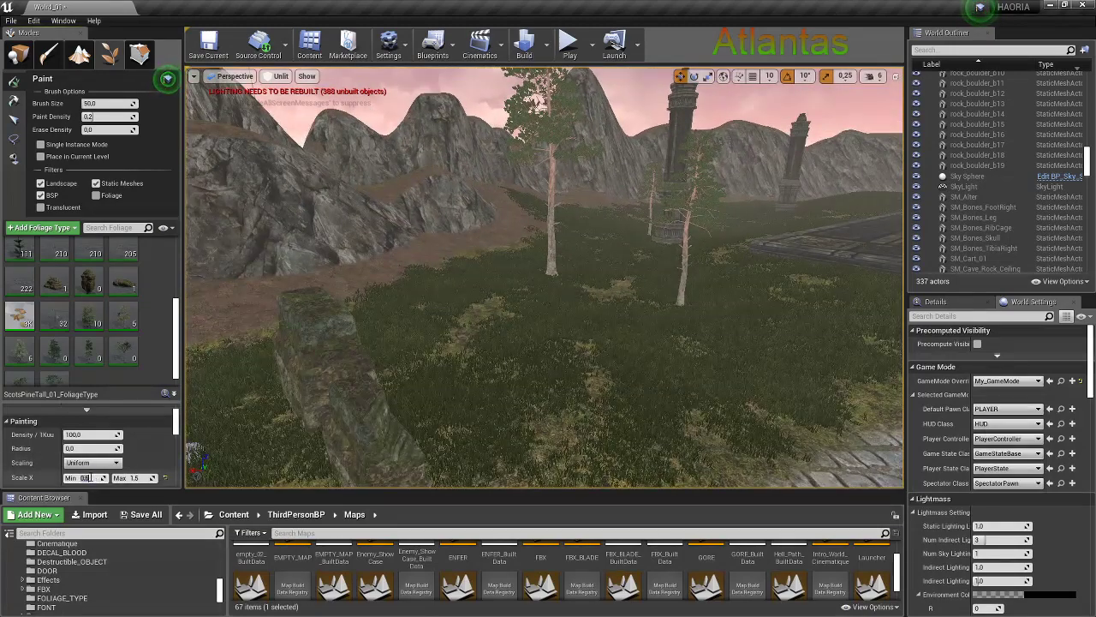
{"action": "left_click", "coordinate": [671, 304], "text": "shift"}
{"action": "left_click", "coordinate": [554, 276], "text": "shift"}
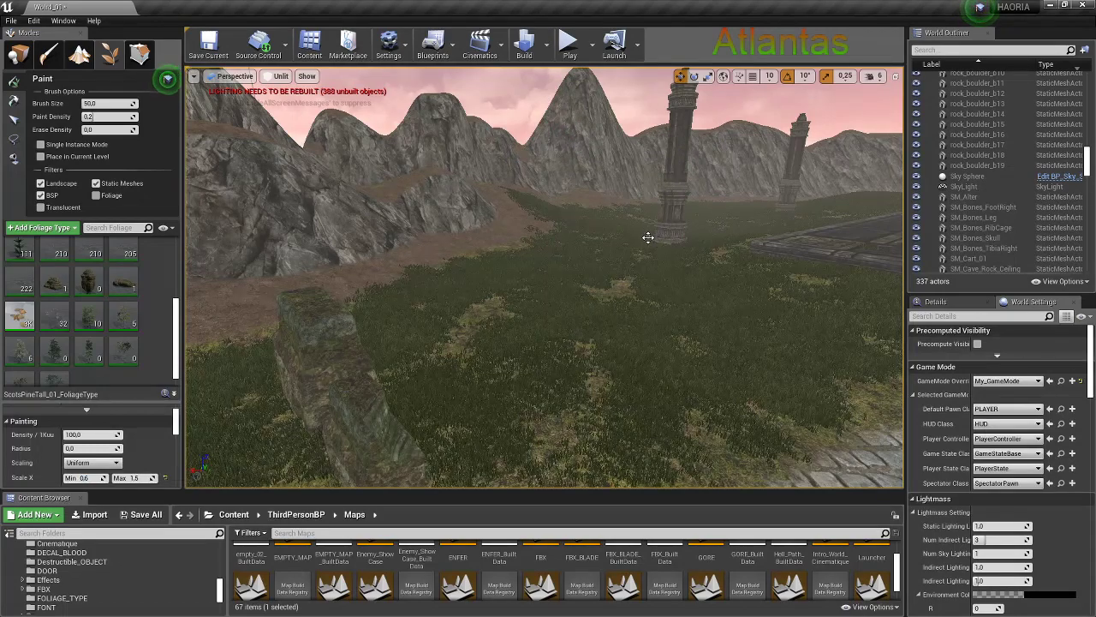
Enable Tree_11_FoliageType in the foliage list and select it for painting
{"action": "scroll", "coordinate": [27, 290], "scroll_direction": "up", "scroll_amount": 3}
{"action": "scroll", "coordinate": [51, 287], "scroll_direction": "up", "scroll_amount": 2}
{"action": "scroll", "coordinate": [86, 287], "scroll_direction": "up", "scroll_amount": 3}
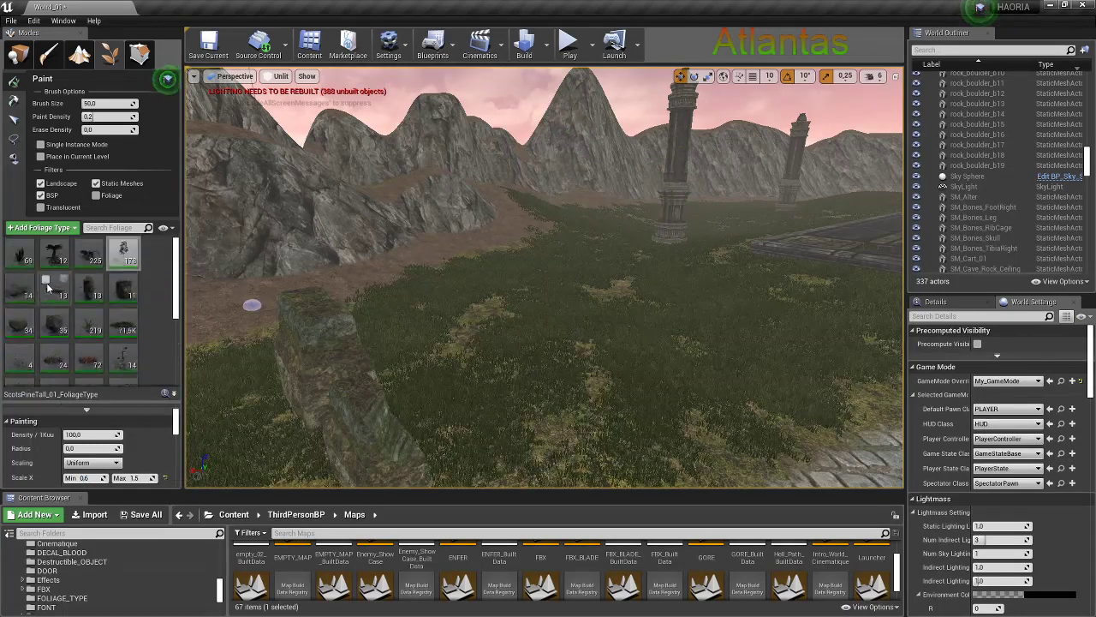
{"action": "scroll", "coordinate": [113, 285], "scroll_direction": "up", "scroll_amount": 2}
{"action": "scroll", "coordinate": [94, 309], "scroll_direction": "down", "scroll_amount": 2}
{"action": "scroll", "coordinate": [79, 327], "scroll_direction": "down", "scroll_amount": 2}
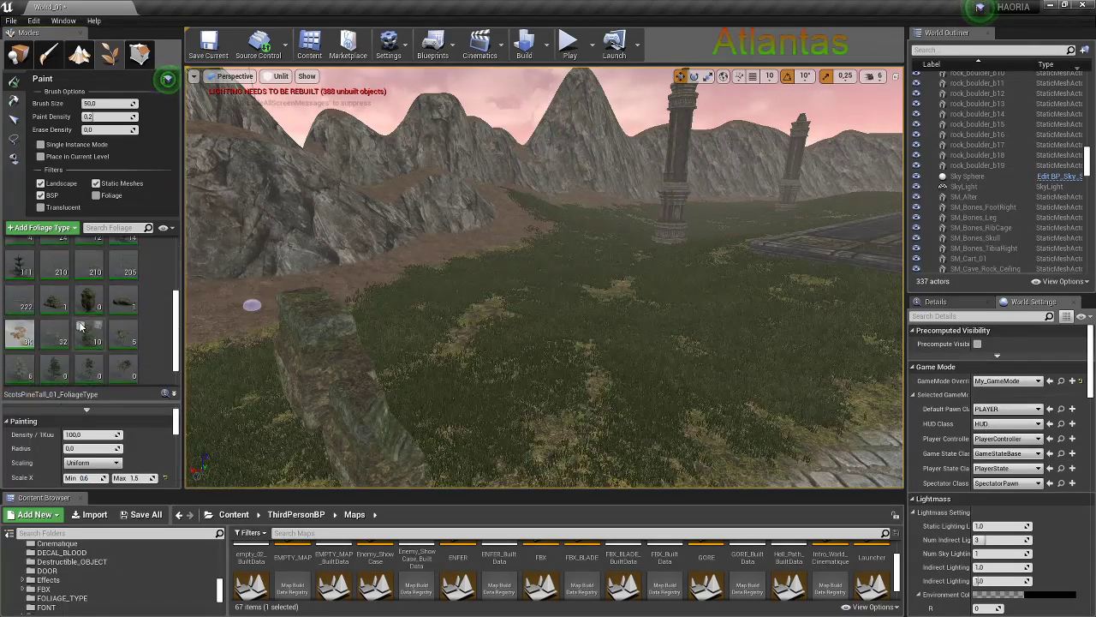
{"action": "left_click", "coordinate": [20, 363]}
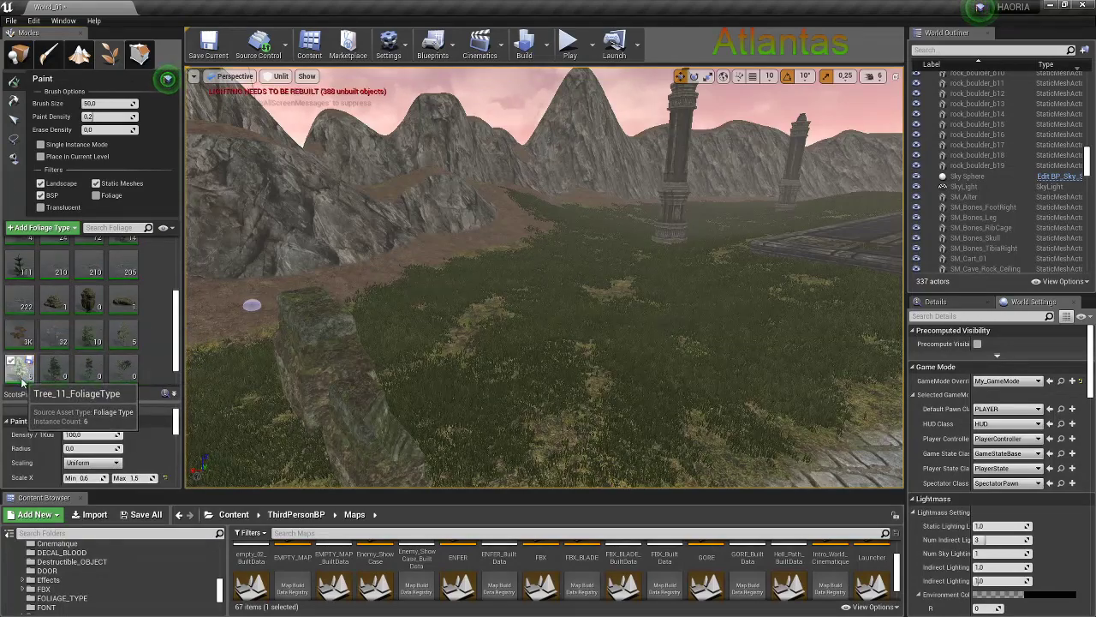
{"action": "left_click", "coordinate": [21, 381]}
{"action": "scroll", "coordinate": [88, 350], "scroll_direction": "down", "scroll_amount": 1}
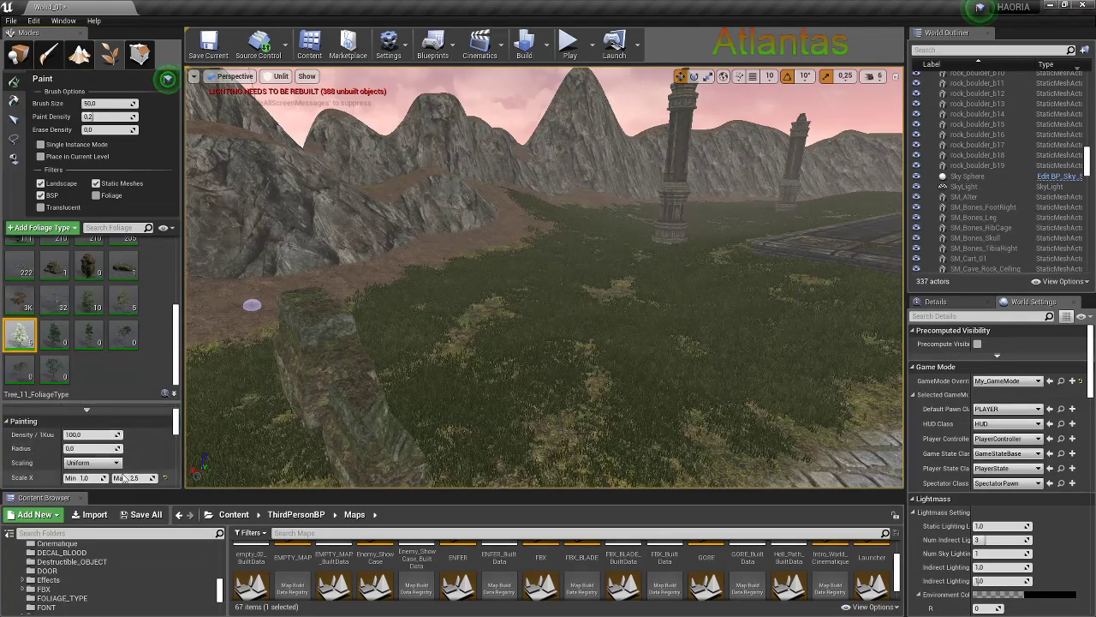
Paint Tree_11 trees on the grass and near the pillar, then erase them all
{"action": "left_click", "coordinate": [426, 357]}
{"action": "mouse_move", "coordinate": [426, 357]}
{"action": "right_mouse_down"}
{"action": "mouse_move", "coordinate": [462, 342]}
{"action": "mouse_move", "coordinate": [548, 354]}
{"action": "right_mouse_up"}
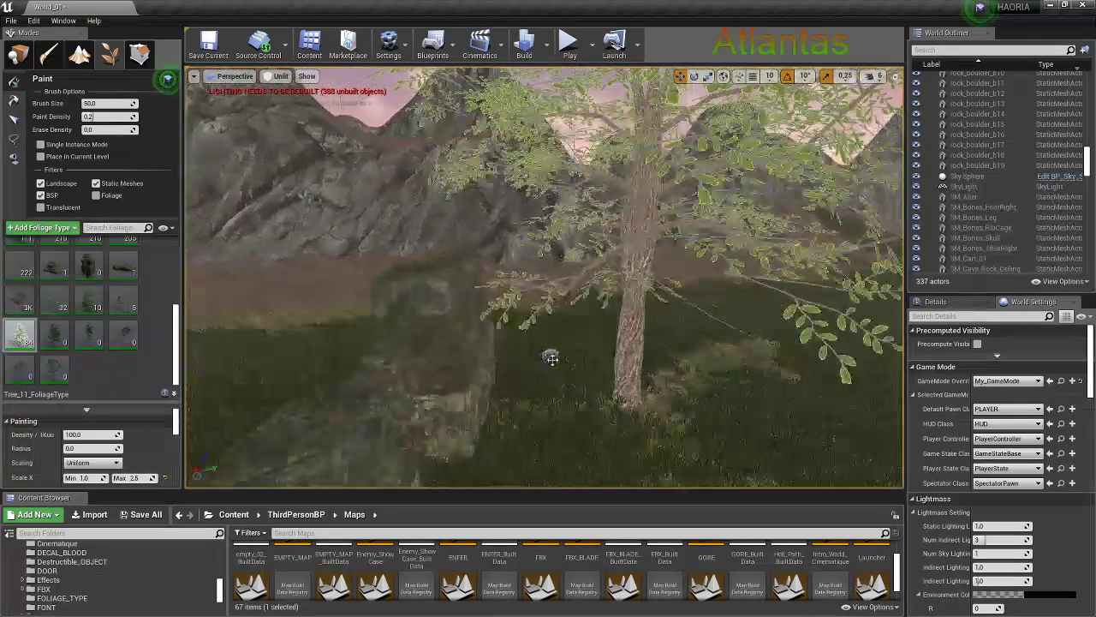
{"action": "scroll", "coordinate": [443, 380], "scroll_direction": "down", "scroll_amount": 5}
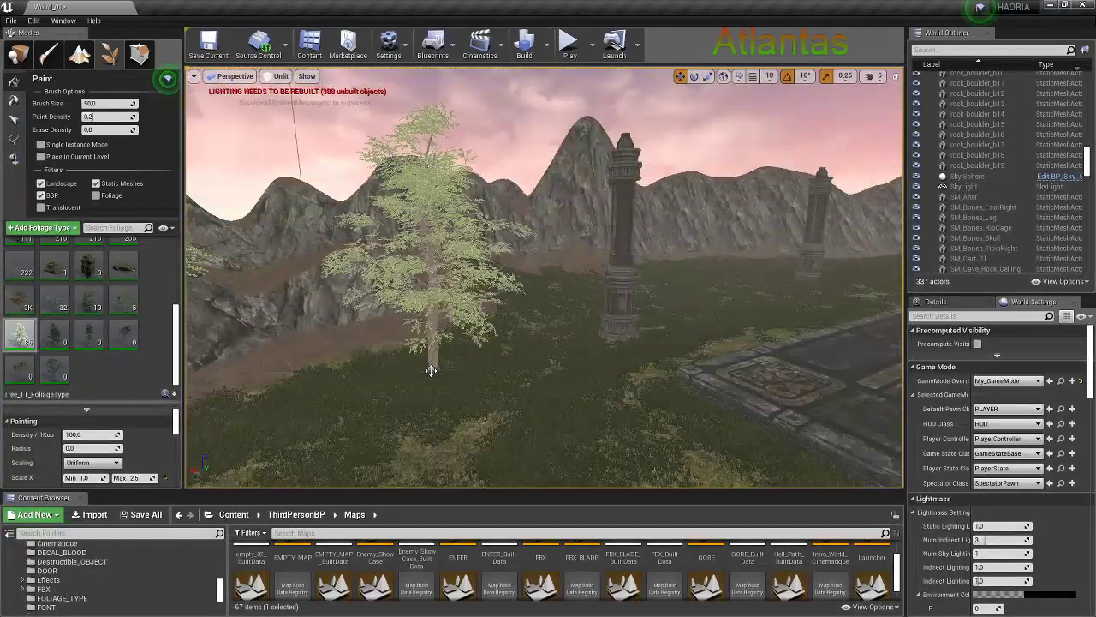
{"action": "left_click", "coordinate": [377, 421]}
{"action": "right_click_drag", "start_coordinate": [377, 421], "coordinate": [524, 339]}
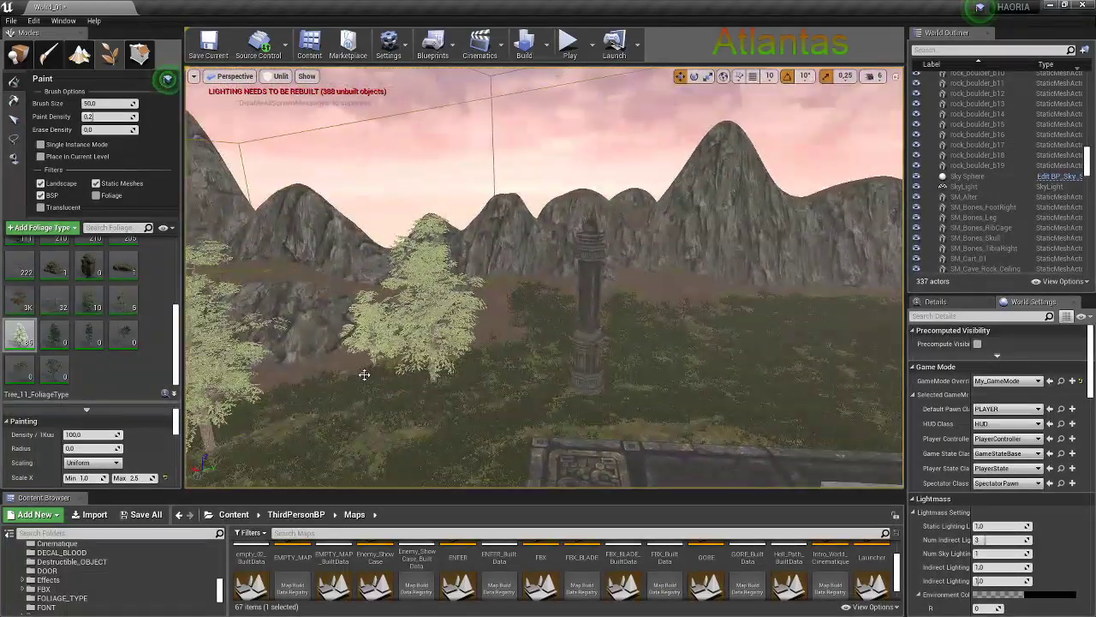
{"action": "left_click_drag", "start_coordinate": [525, 344], "coordinate": [427, 415], "text": "shift"}
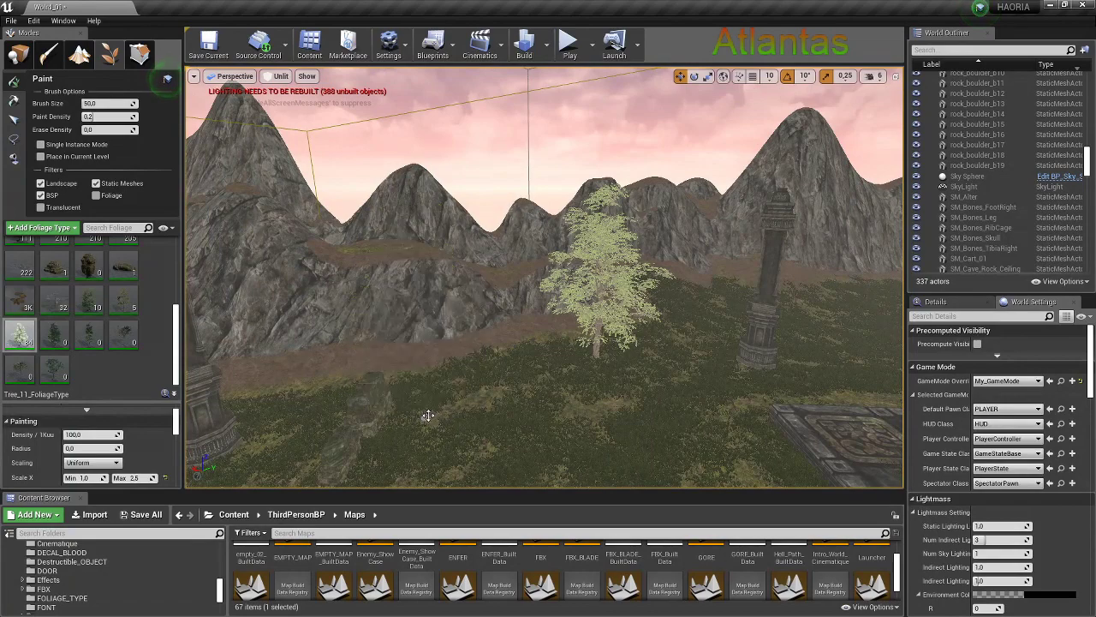
{"action": "left_click", "coordinate": [604, 353], "text": "shift"}
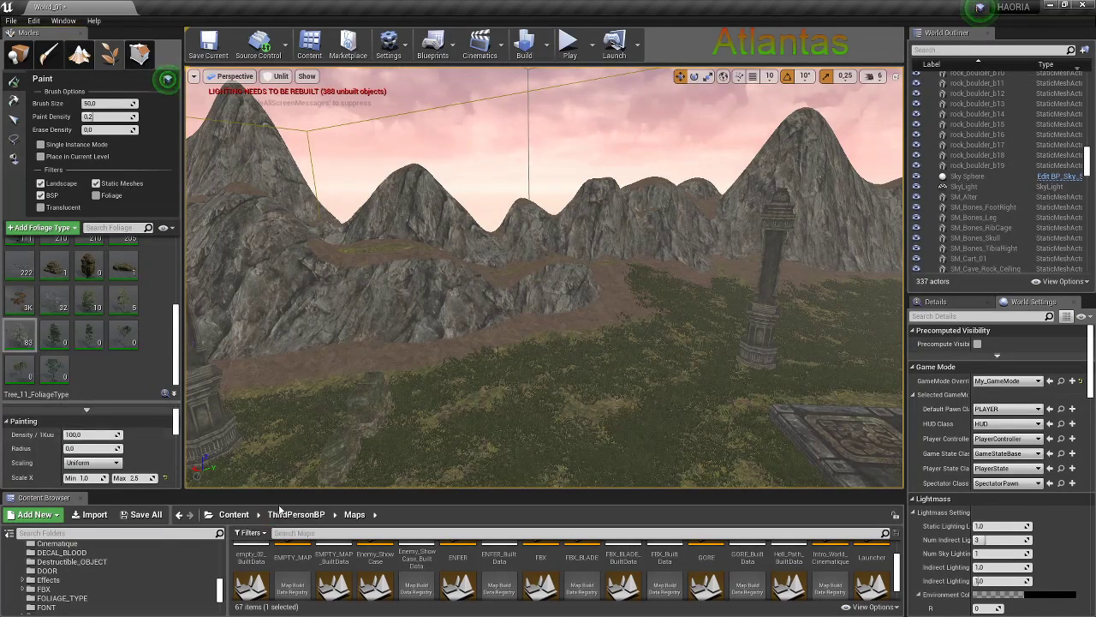
{"action": "left_click_drag", "start_coordinate": [289, 494], "coordinate": [301, 368]}
Browse ThirdPersonBP > Blueprints > FBX > TREE to list the Tree_01–Tree_28 assets
{"action": "left_click", "coordinate": [295, 479]}
{"action": "left_click", "coordinate": [251, 435]}
{"action": "double_click", "coordinate": [251, 435]}
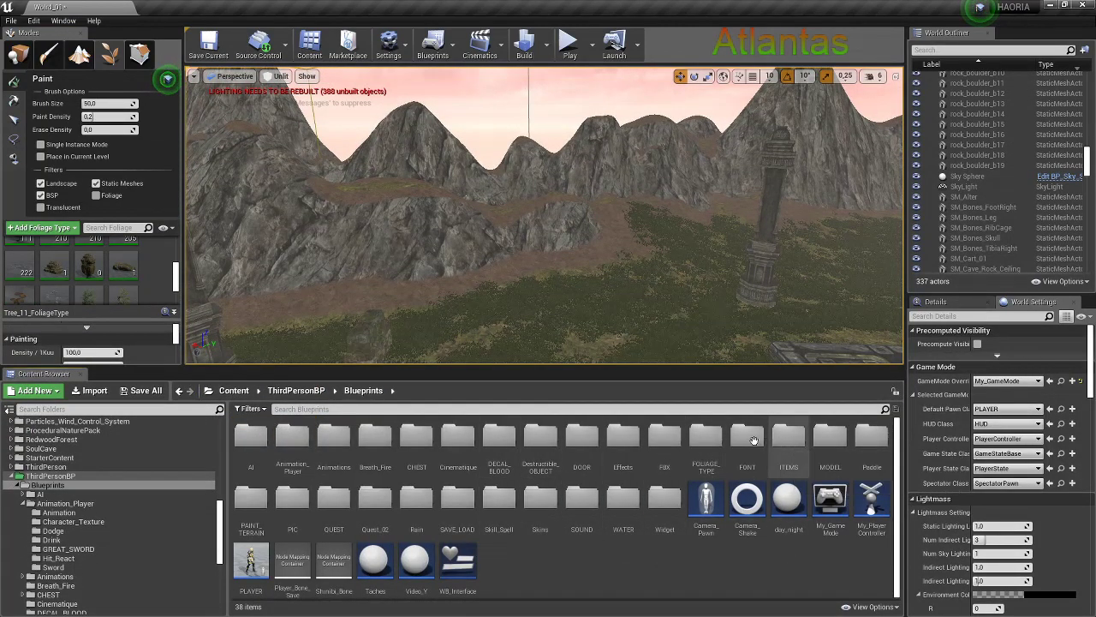
{"action": "double_click", "coordinate": [664, 437]}
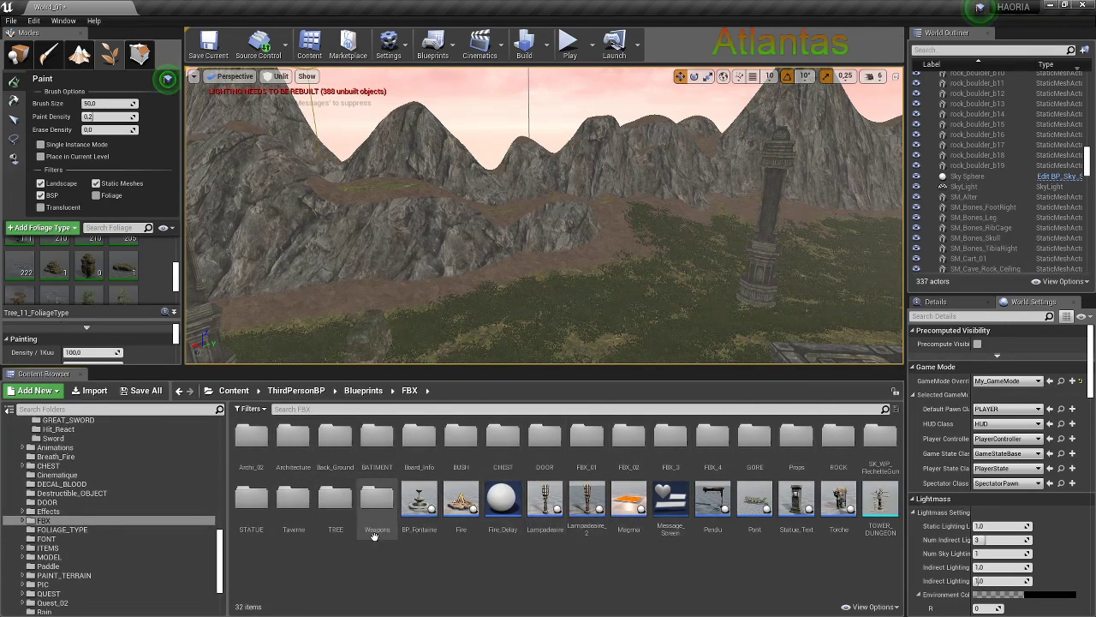
{"action": "double_click", "coordinate": [336, 499]}
{"action": "scroll", "coordinate": [607, 535], "scroll_direction": "down", "scroll_amount": 1}
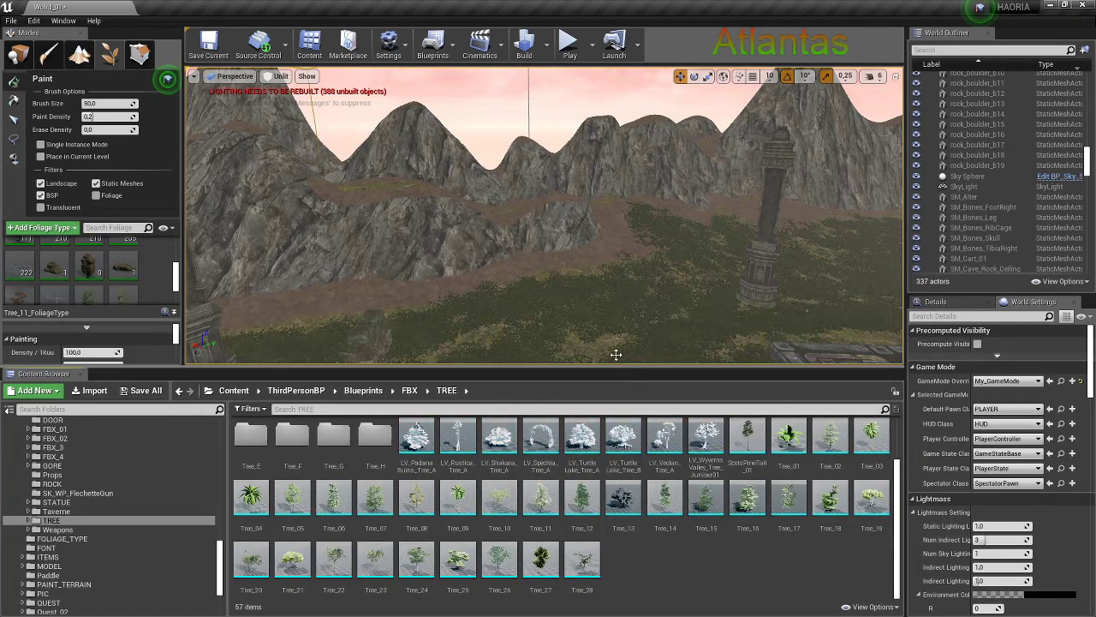
Try placing Tree_02 and Tree_07, then drop Tree_05 onto the valley grass beside the existing tree
{"action": "left_click_drag", "start_coordinate": [616, 356], "coordinate": [617, 377]}
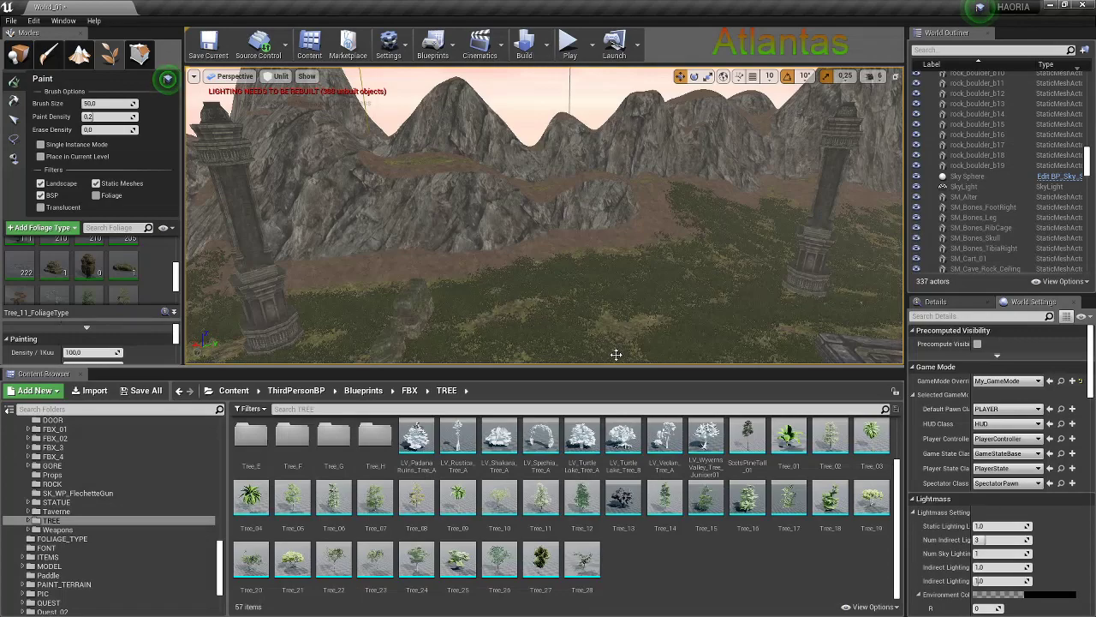
{"action": "mouse_move", "coordinate": [830, 441]}
{"action": "left_mouse_down"}
{"action": "mouse_move", "coordinate": [587, 300]}
{"action": "mouse_move", "coordinate": [857, 449]}
{"action": "left_mouse_up"}
{"action": "left_click_drag", "start_coordinate": [375, 496], "coordinate": [514, 313]}
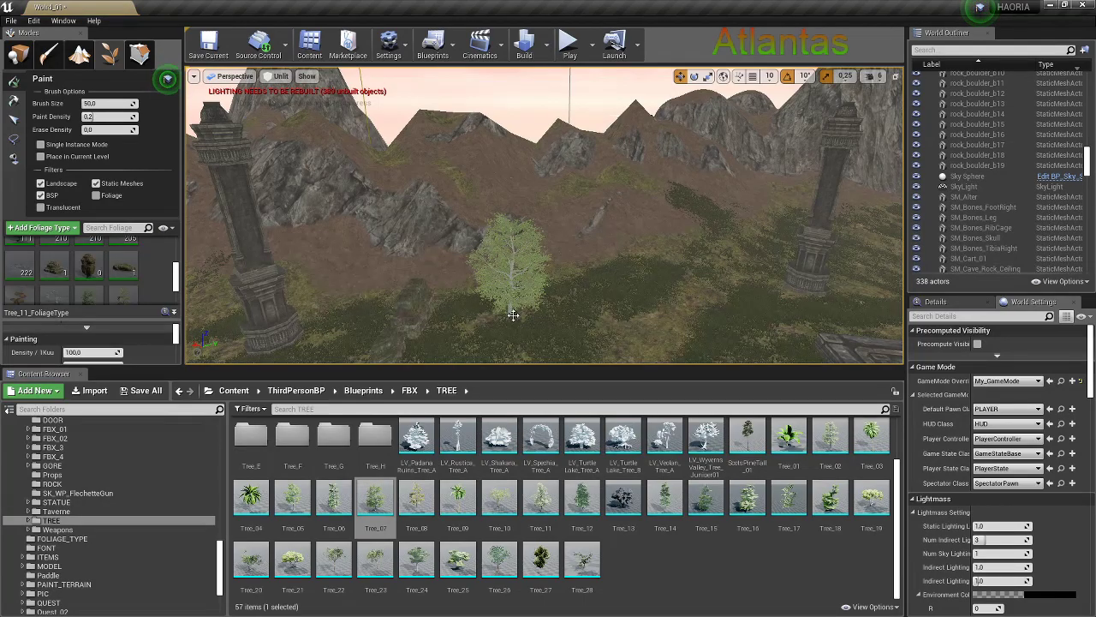
{"action": "left_click_drag", "start_coordinate": [570, 332], "coordinate": [581, 326]}
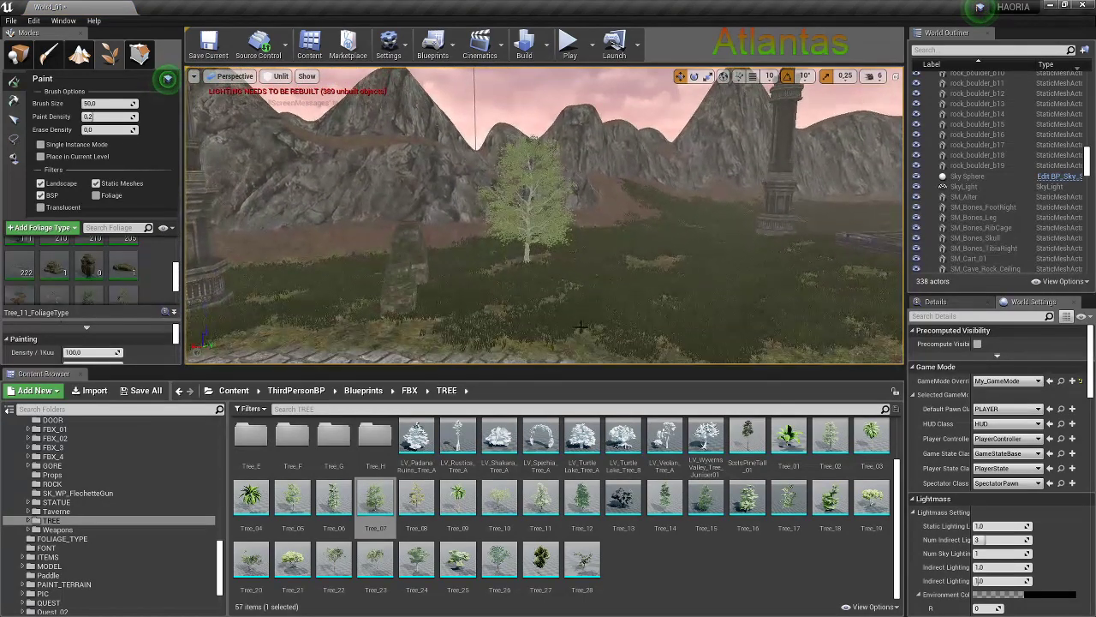
{"action": "left_click_drag", "start_coordinate": [292, 497], "coordinate": [623, 308]}
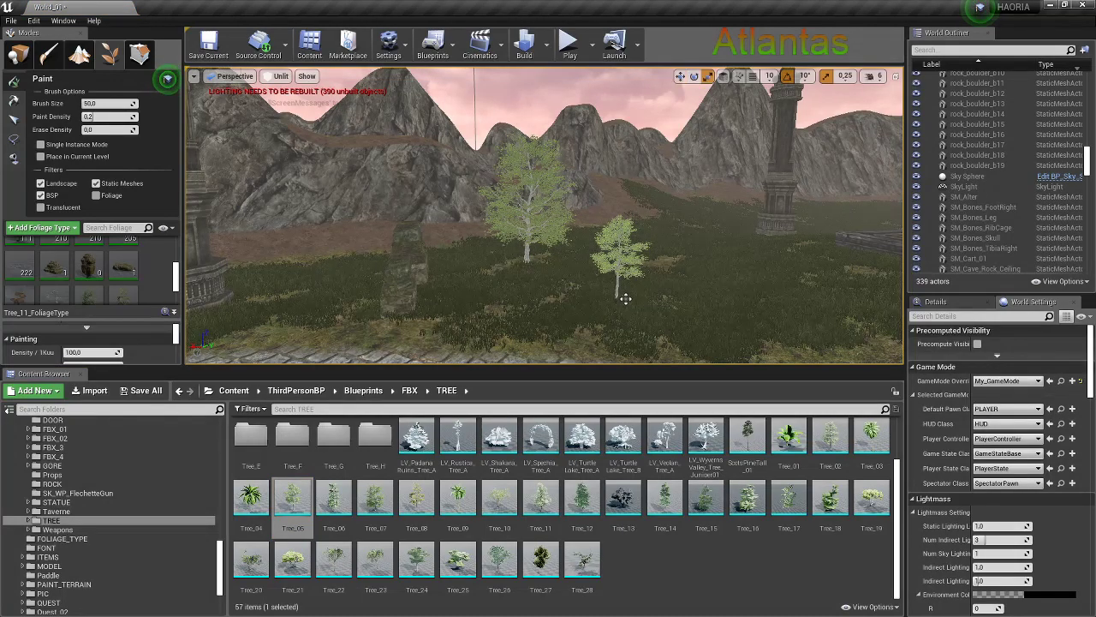
{"action": "left_click_drag", "start_coordinate": [633, 316], "coordinate": [631, 272]}
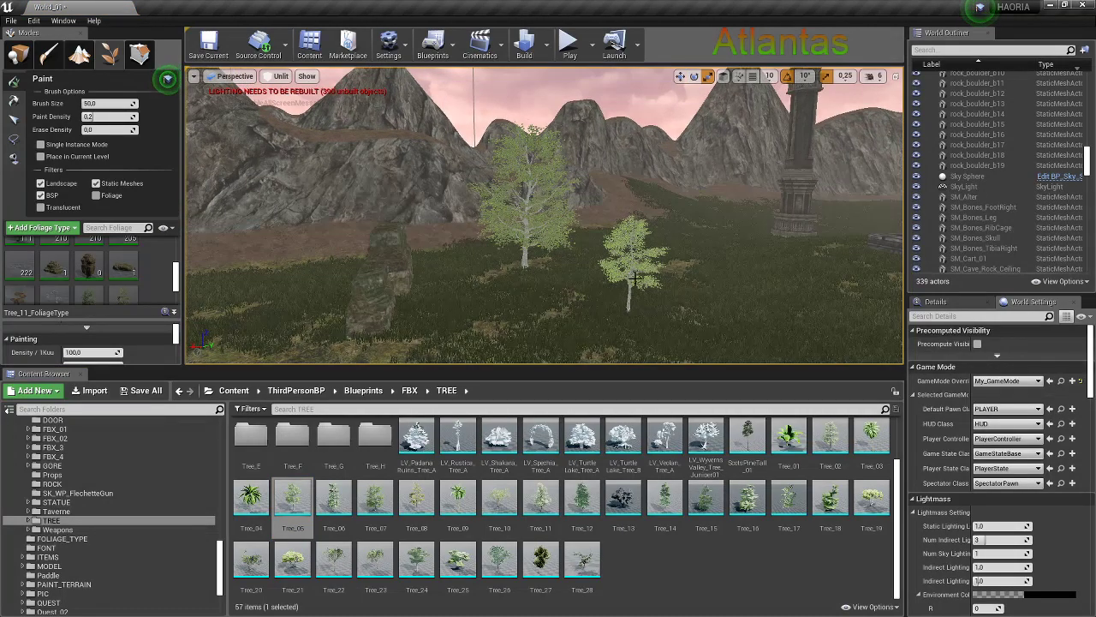
{"action": "left_click_drag", "start_coordinate": [651, 268], "coordinate": [649, 248]}
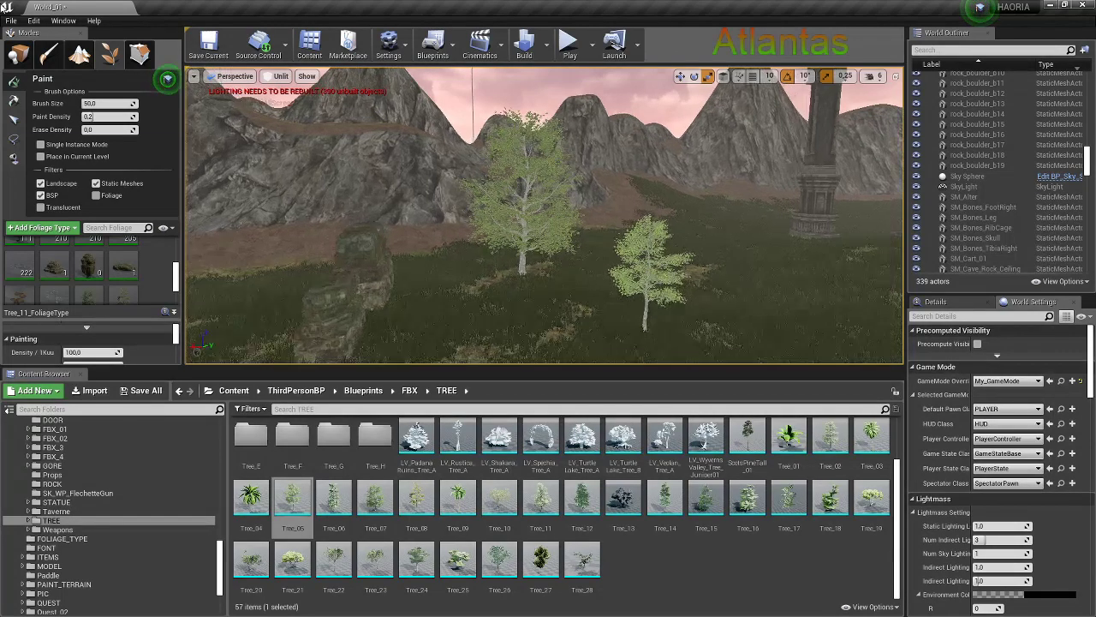
Select the newly placed tree and scale it up much larger
{"action": "left_click", "coordinate": [19, 53]}
{"action": "left_click", "coordinate": [676, 263]}
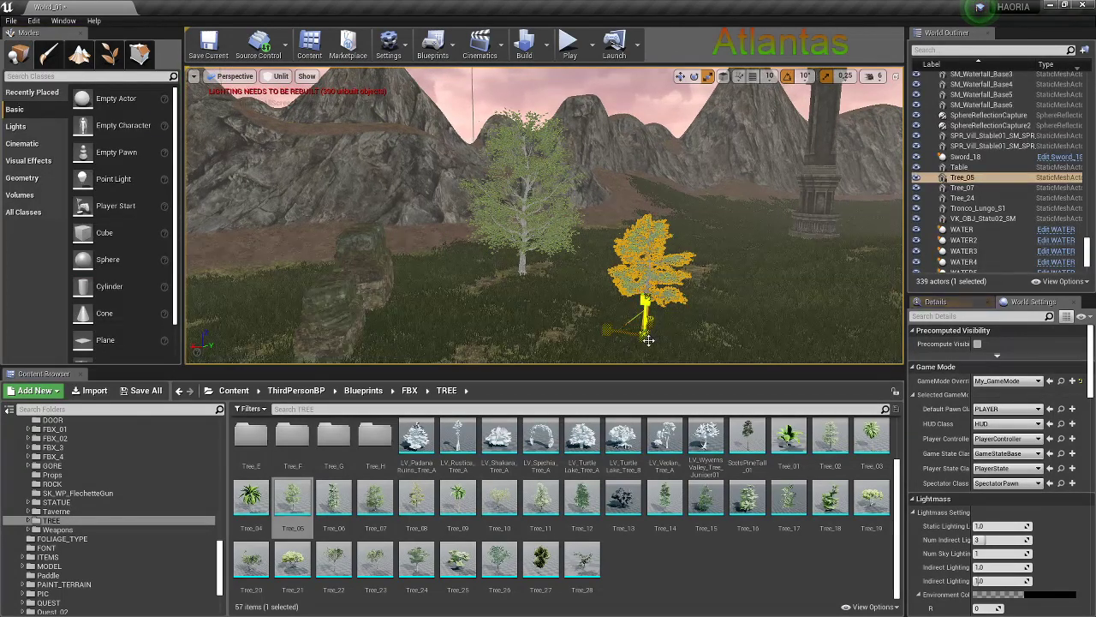
{"action": "left_click_drag", "start_coordinate": [649, 341], "coordinate": [587, 326]}
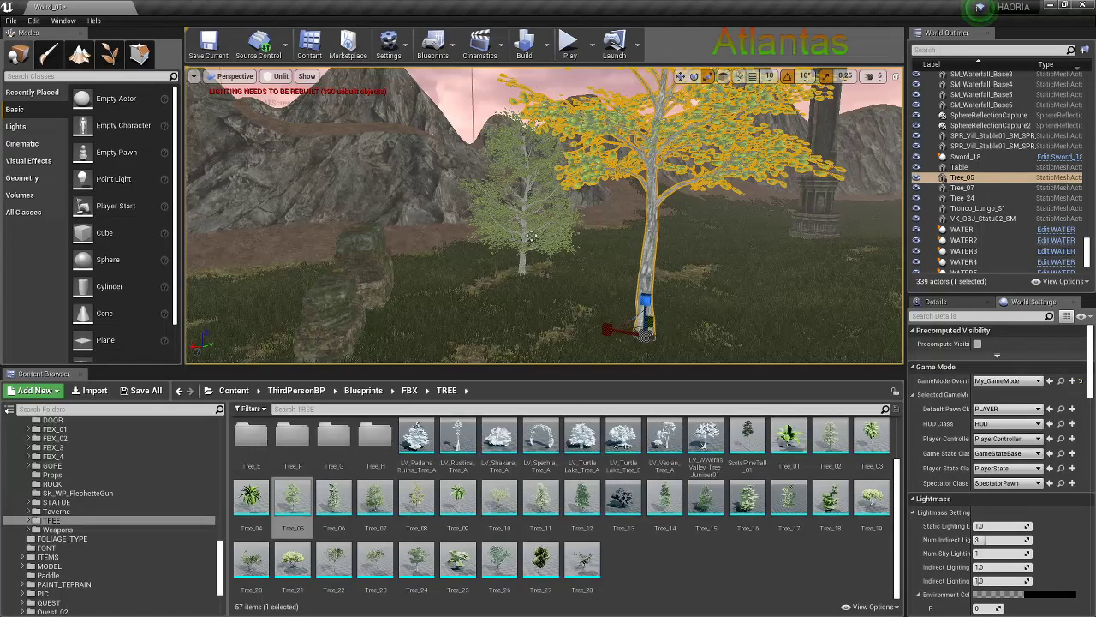
Delete the trial Tree_10 and Tree_11 trees placed along the stone path
{"action": "left_click", "coordinate": [531, 237]}
{"action": "mouse_move", "coordinate": [531, 238]}
{"action": "left_mouse_down"}
{"action": "mouse_move", "coordinate": [510, 323]}
{"action": "mouse_move", "coordinate": [518, 313]}
{"action": "left_mouse_up"}
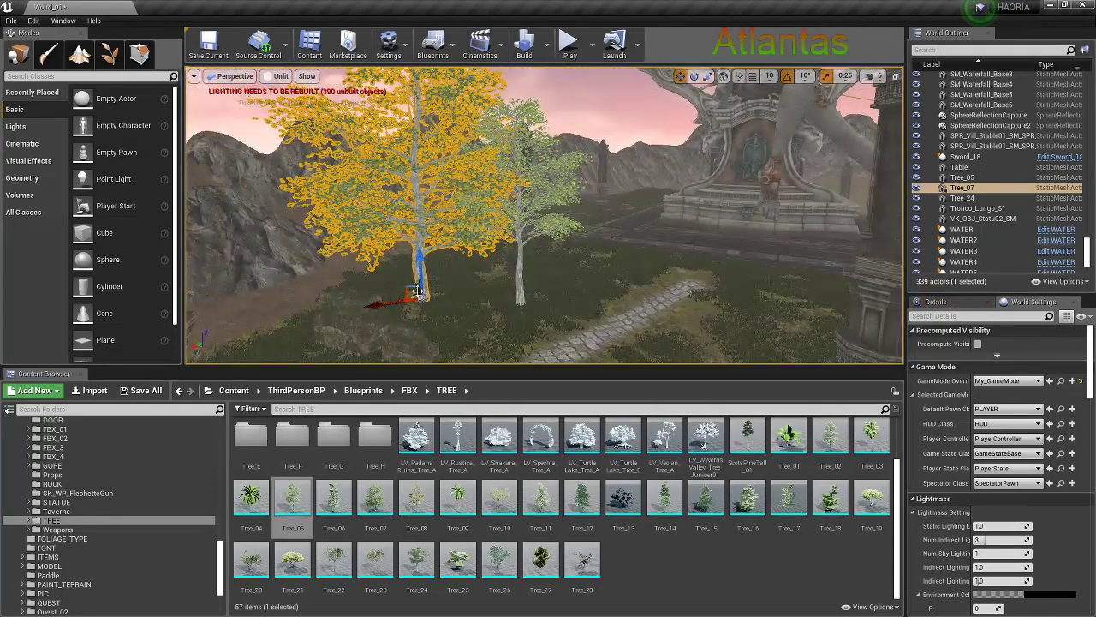
{"action": "mouse_move", "coordinate": [468, 309]}
{"action": "left_mouse_down"}
{"action": "mouse_move", "coordinate": [494, 487]}
{"action": "mouse_move", "coordinate": [574, 302]}
{"action": "left_mouse_up"}
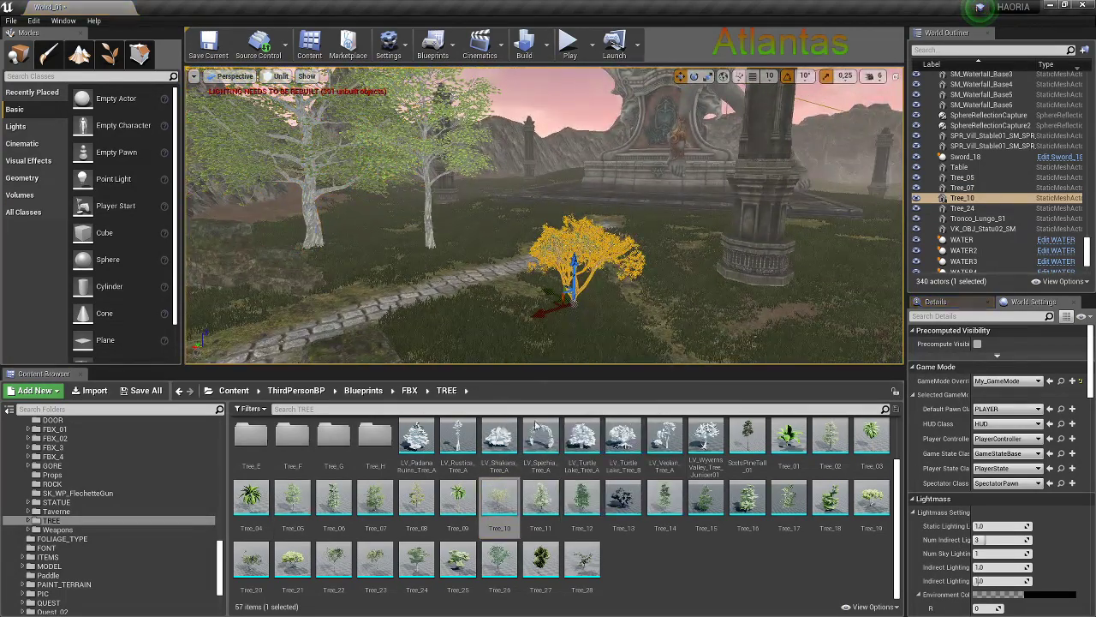
{"action": "key", "text": "Delete"}
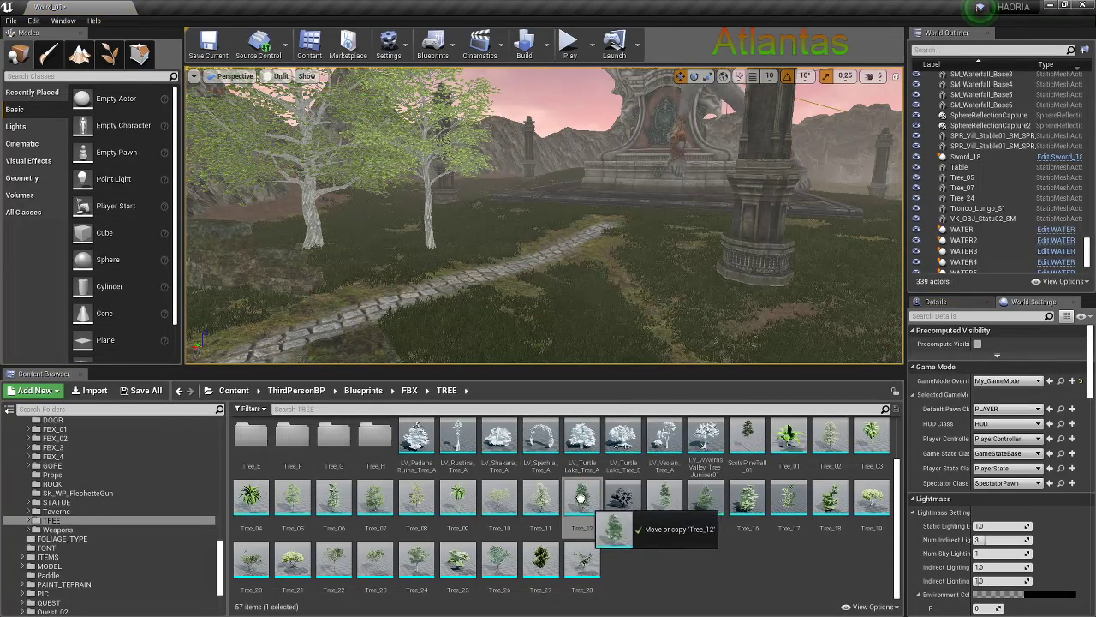
{"action": "left_click_drag", "start_coordinate": [541, 497], "coordinate": [608, 293]}
{"action": "key", "text": "Delete"}
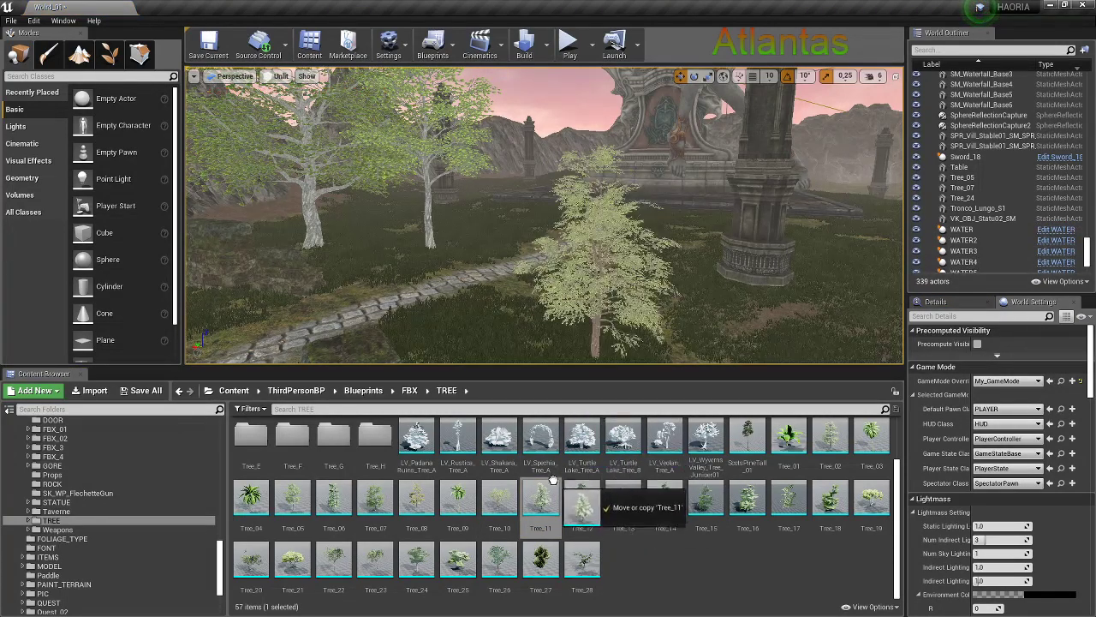
Place several Tree_08 copies on the slope near the cliff
{"action": "mouse_move", "coordinate": [416, 497]}
{"action": "left_mouse_down"}
{"action": "mouse_move", "coordinate": [623, 301]}
{"action": "mouse_move", "coordinate": [867, 289]}
{"action": "left_mouse_up"}
{"action": "key", "text": "f"}
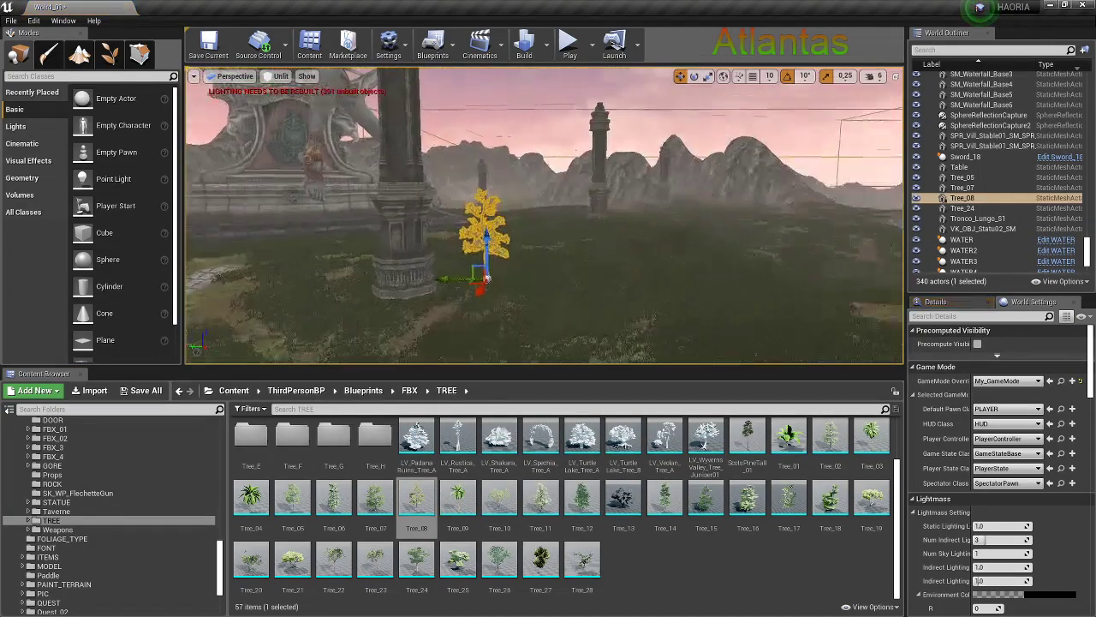
{"action": "mouse_move", "coordinate": [506, 314]}
{"action": "right_mouse_down"}
{"action": "mouse_move", "coordinate": [368, 287]}
{"action": "mouse_move", "coordinate": [480, 283]}
{"action": "right_mouse_up"}
{"action": "left_click_drag", "start_coordinate": [417, 497], "coordinate": [587, 221]}
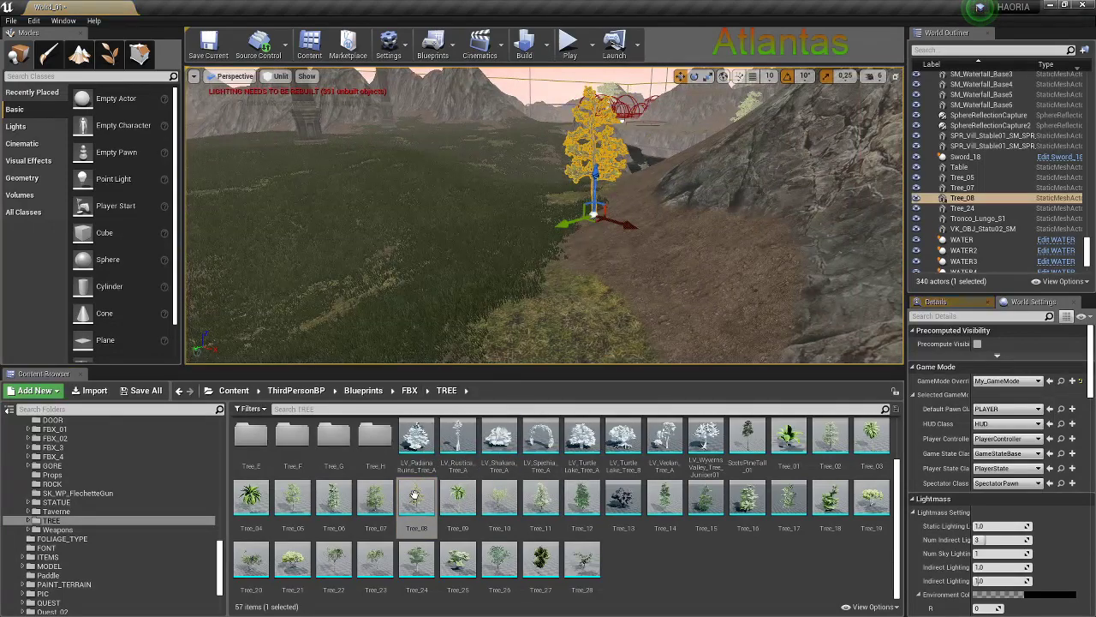
{"action": "mouse_move", "coordinate": [416, 497]}
{"action": "left_mouse_down"}
{"action": "mouse_move", "coordinate": [690, 249]}
{"action": "mouse_move", "coordinate": [498, 271]}
{"action": "mouse_move", "coordinate": [435, 218]}
{"action": "left_mouse_up"}
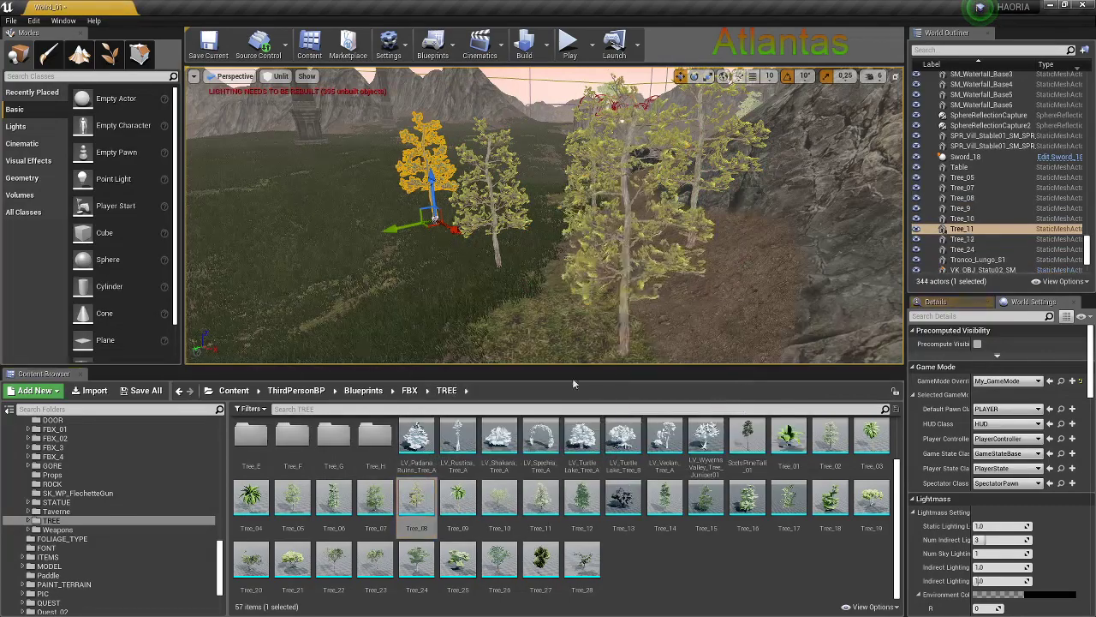
{"action": "mouse_move", "coordinate": [416, 496]}
{"action": "left_mouse_down"}
{"action": "mouse_move", "coordinate": [630, 351]}
{"action": "mouse_move", "coordinate": [305, 314]}
{"action": "left_mouse_up"}
{"action": "mouse_move", "coordinate": [306, 314]}
{"action": "right_mouse_down"}
{"action": "mouse_move", "coordinate": [309, 360]}
{"action": "mouse_move", "coordinate": [309, 334]}
{"action": "right_mouse_up"}
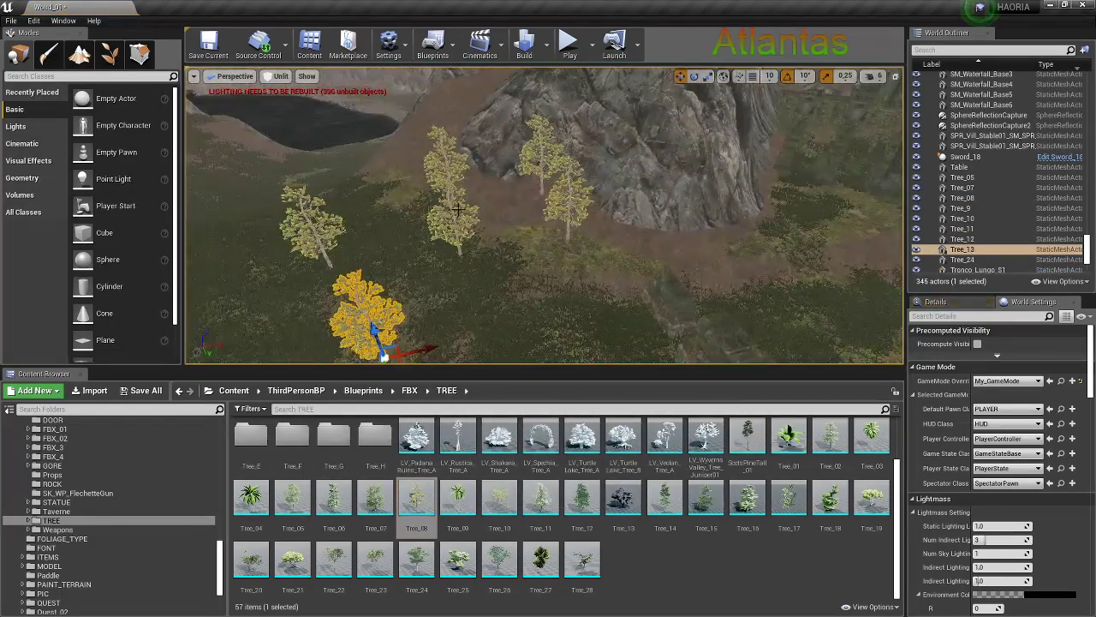
Select the Tree_08 copies, scale them up, delete them, and return to Foliage mode
{"action": "left_click", "coordinate": [452, 214], "text": "ctrl"}
{"action": "left_click", "coordinate": [445, 163], "text": "ctrl"}
{"action": "left_click", "coordinate": [313, 219], "text": "ctrl"}
{"action": "left_click", "coordinate": [561, 190], "text": "ctrl"}
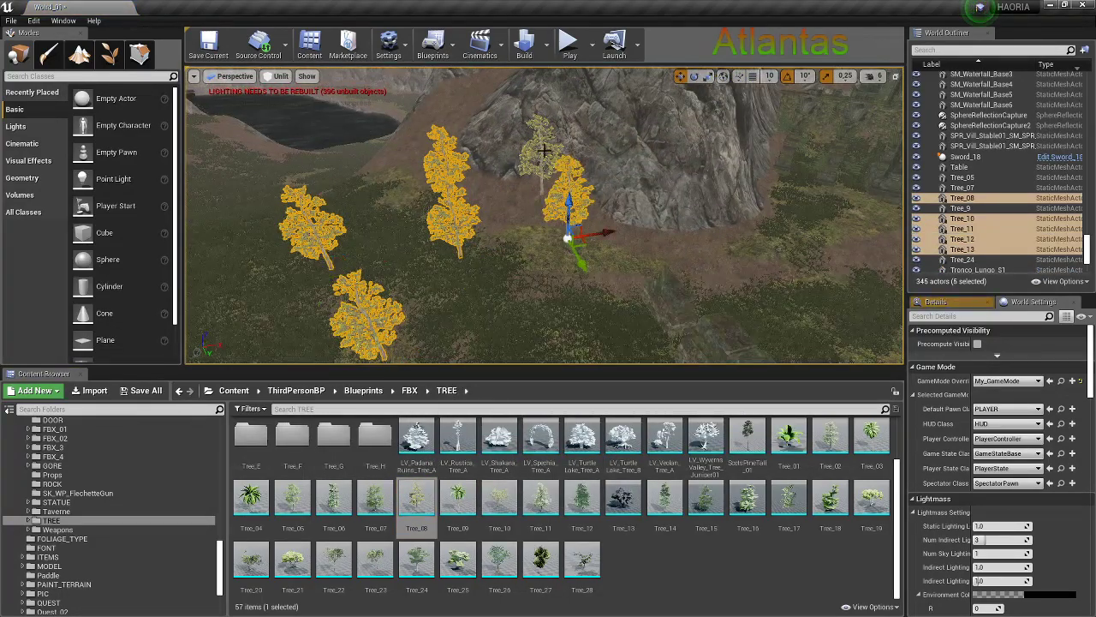
{"action": "left_click", "coordinate": [541, 158], "text": "ctrl"}
{"action": "key", "text": "f"}
{"action": "left_click_drag", "start_coordinate": [601, 190], "coordinate": [601, 163]}
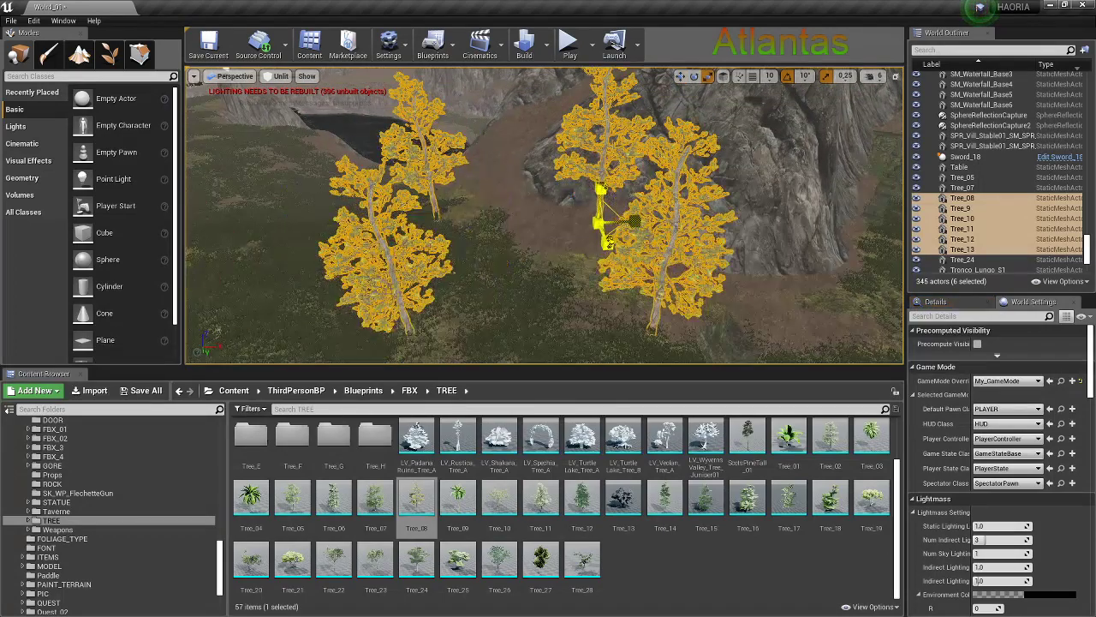
{"action": "key", "text": "Delete"}
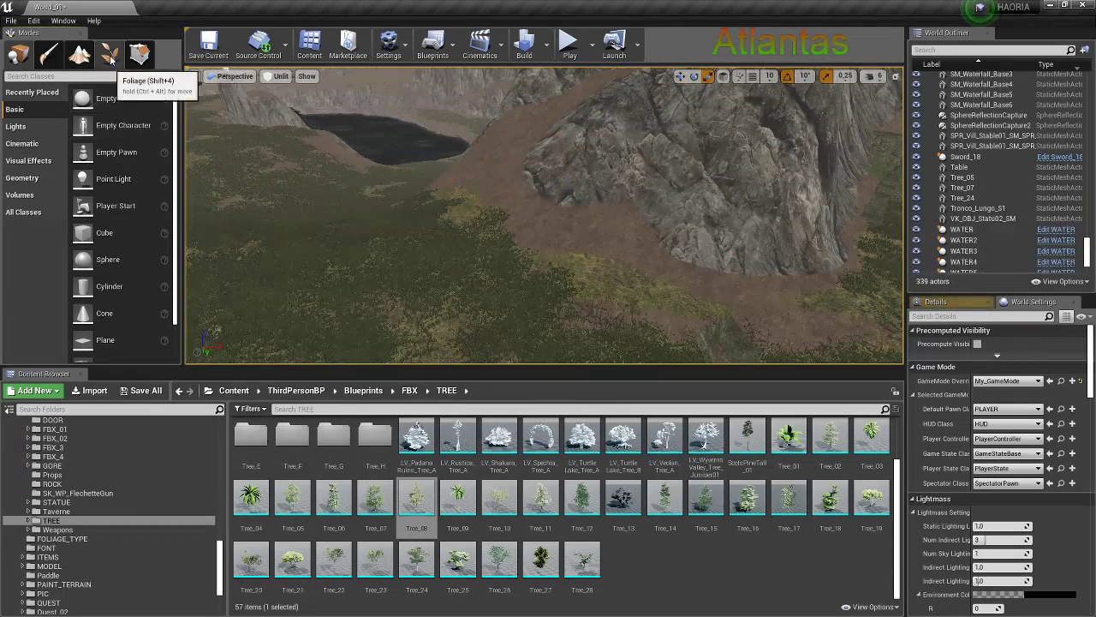
{"action": "left_click", "coordinate": [140, 54]}
{"action": "left_click_drag", "start_coordinate": [105, 289], "coordinate": [101, 344]}
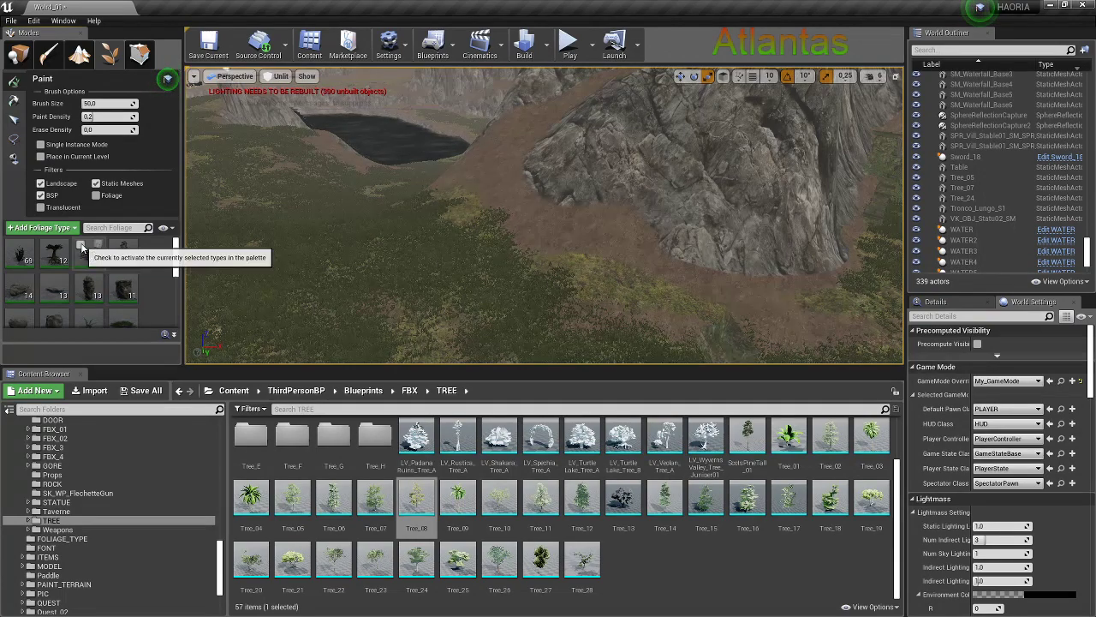
Fly down among the ferns on the lakeside slope and pick the red-flowered foliage type
{"action": "scroll", "coordinate": [84, 309], "scroll_direction": "down", "scroll_amount": 3}
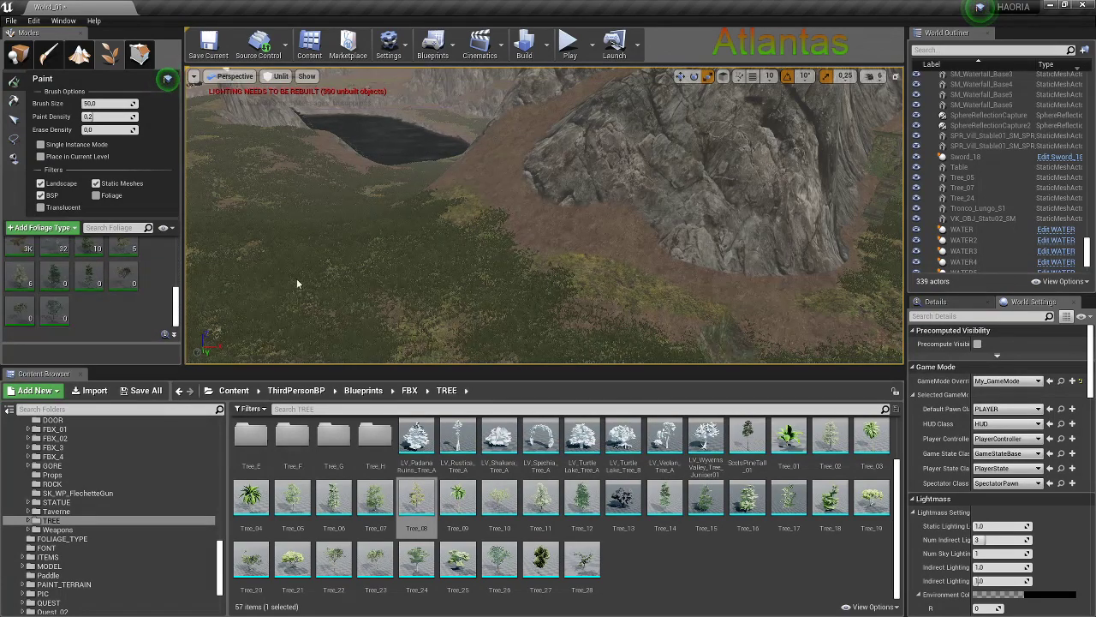
{"action": "right_click_drag", "start_coordinate": [583, 242], "coordinate": [581, 256]}
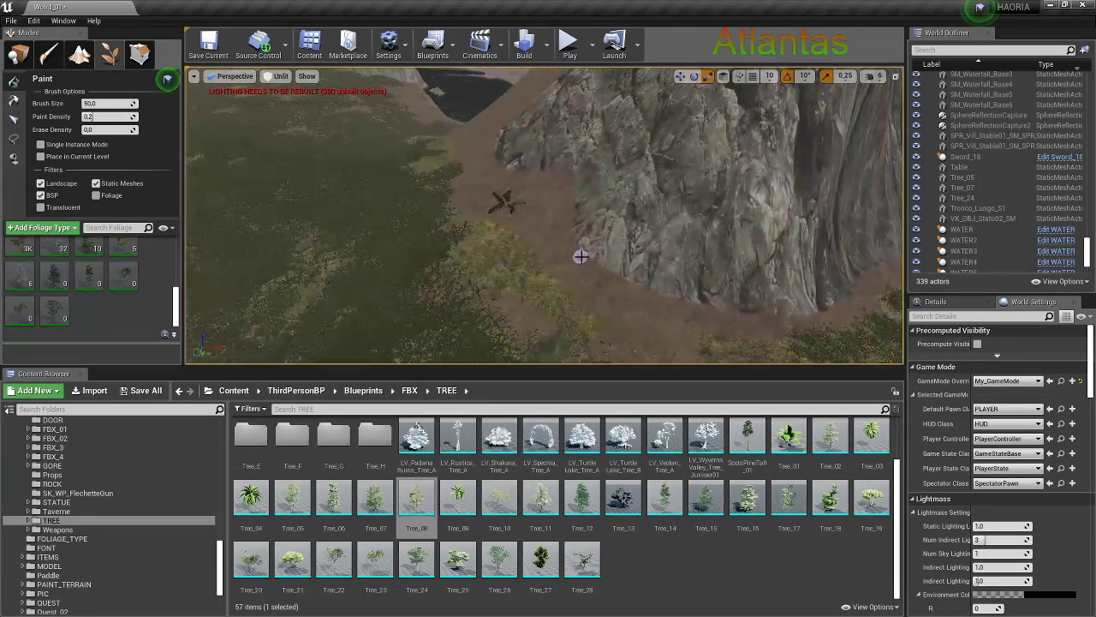
{"action": "right_click_drag", "start_coordinate": [518, 287], "coordinate": [532, 280]}
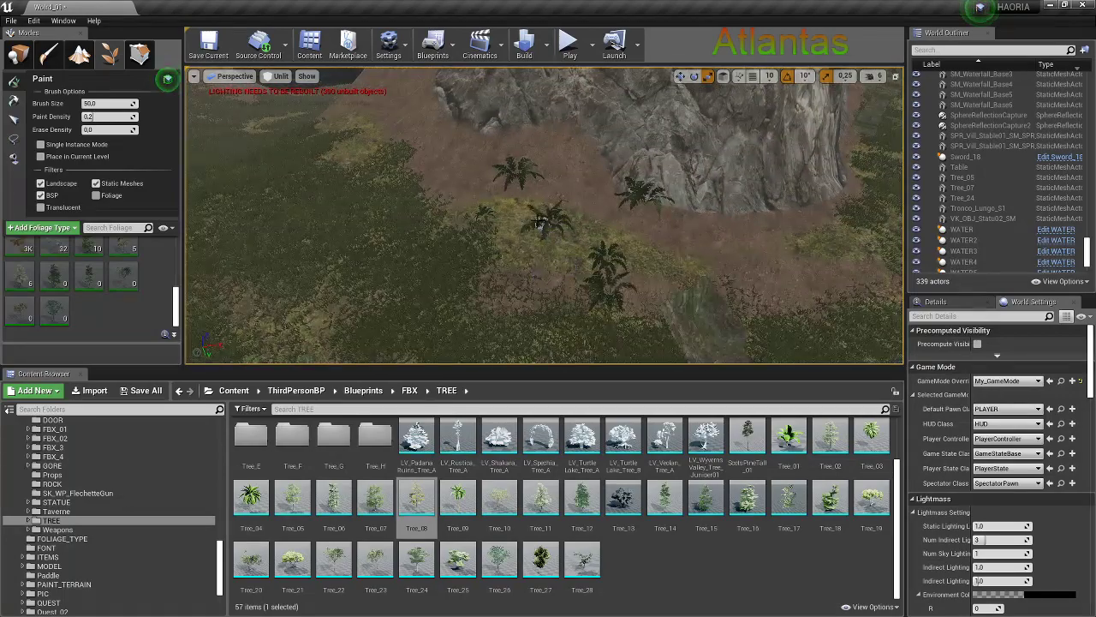
{"action": "right_click_drag", "start_coordinate": [445, 242], "coordinate": [465, 272]}
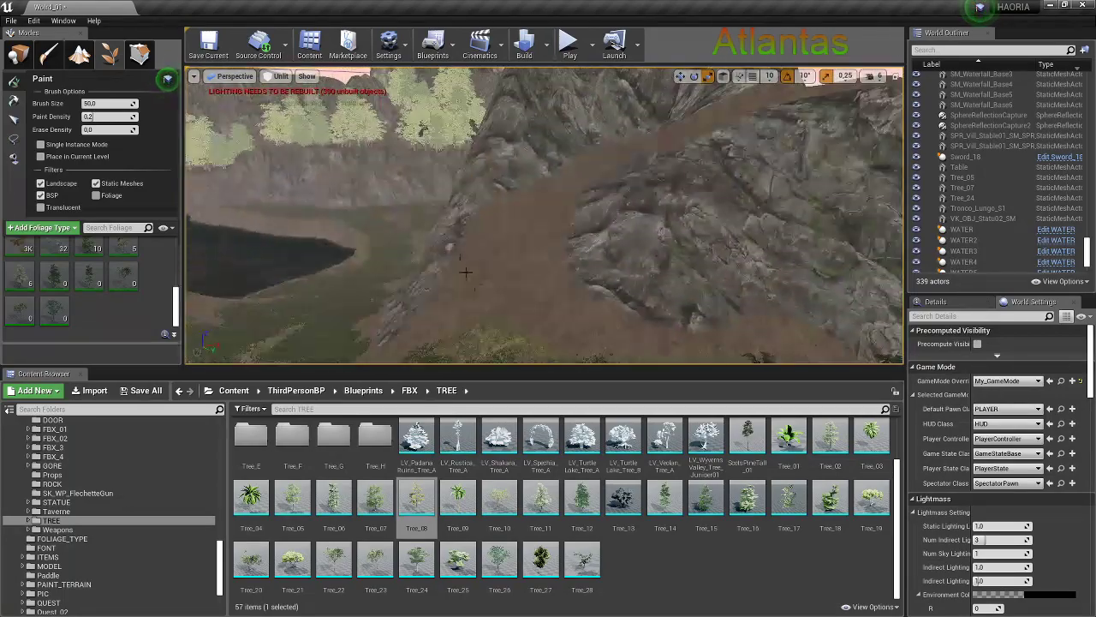
{"action": "right_click_drag", "start_coordinate": [508, 355], "coordinate": [447, 224]}
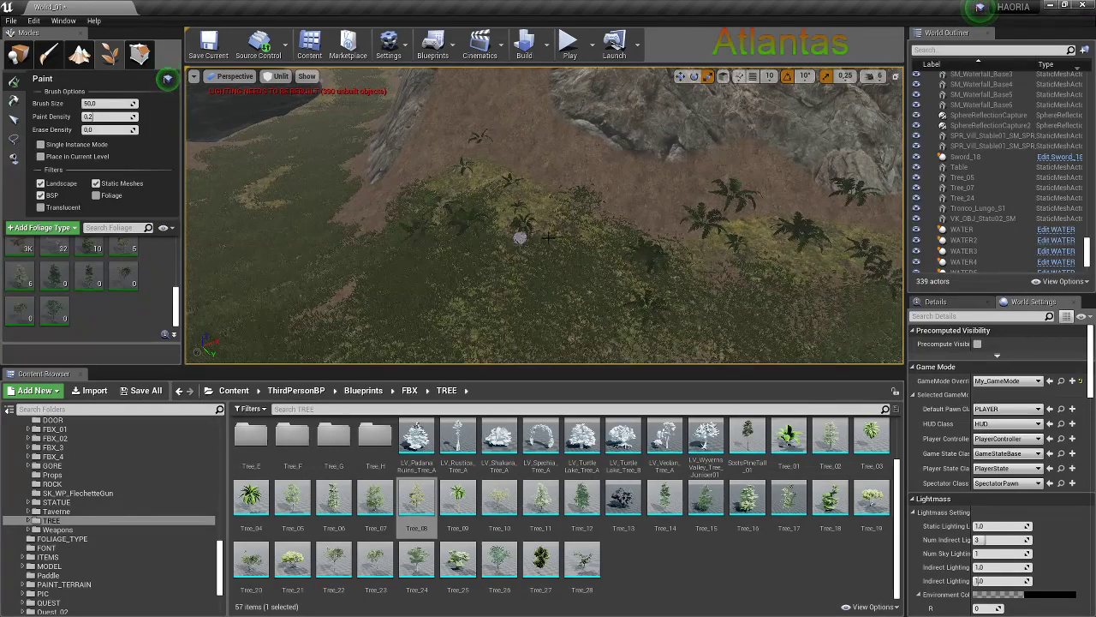
{"action": "right_click_drag", "start_coordinate": [547, 238], "coordinate": [447, 149]}
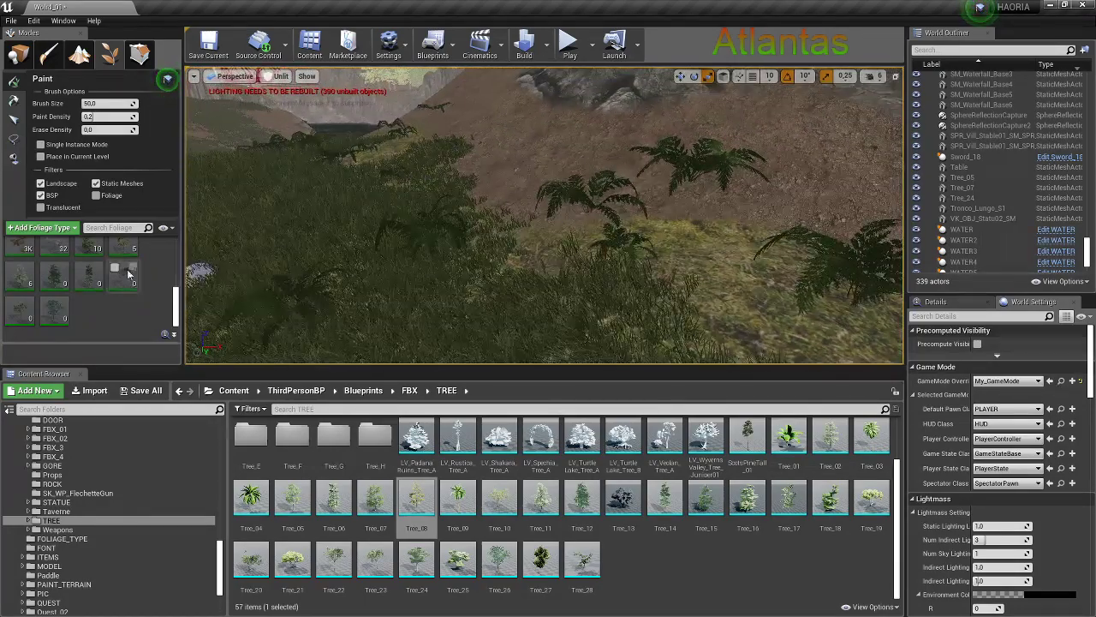
{"action": "scroll", "coordinate": [62, 304], "scroll_direction": "up", "scroll_amount": 3}
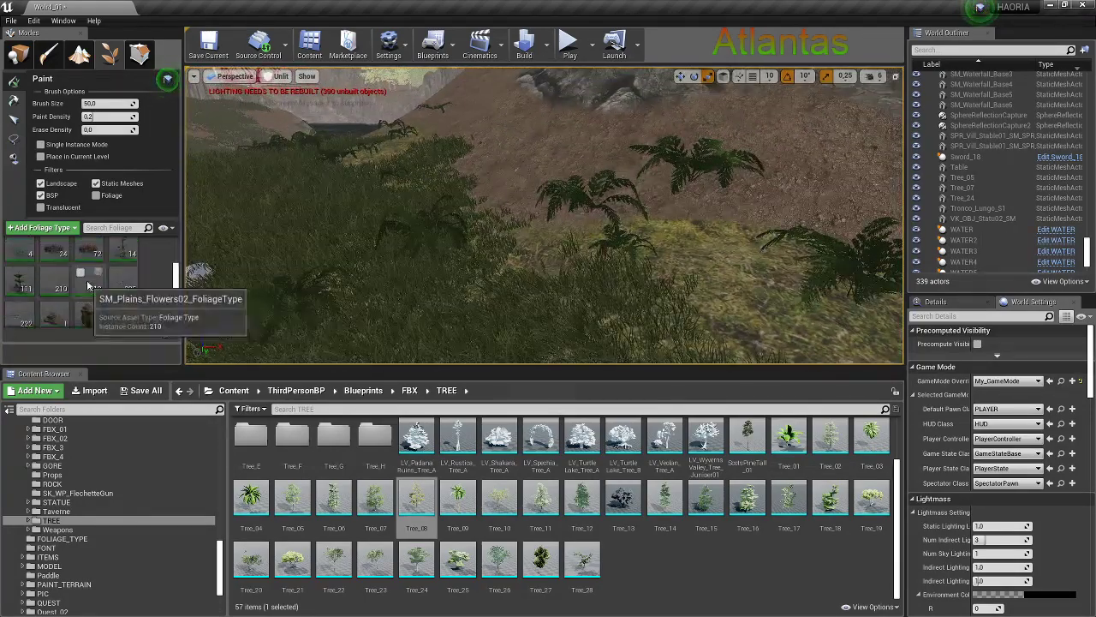
{"action": "scroll", "coordinate": [30, 271], "scroll_direction": "up", "scroll_amount": 2}
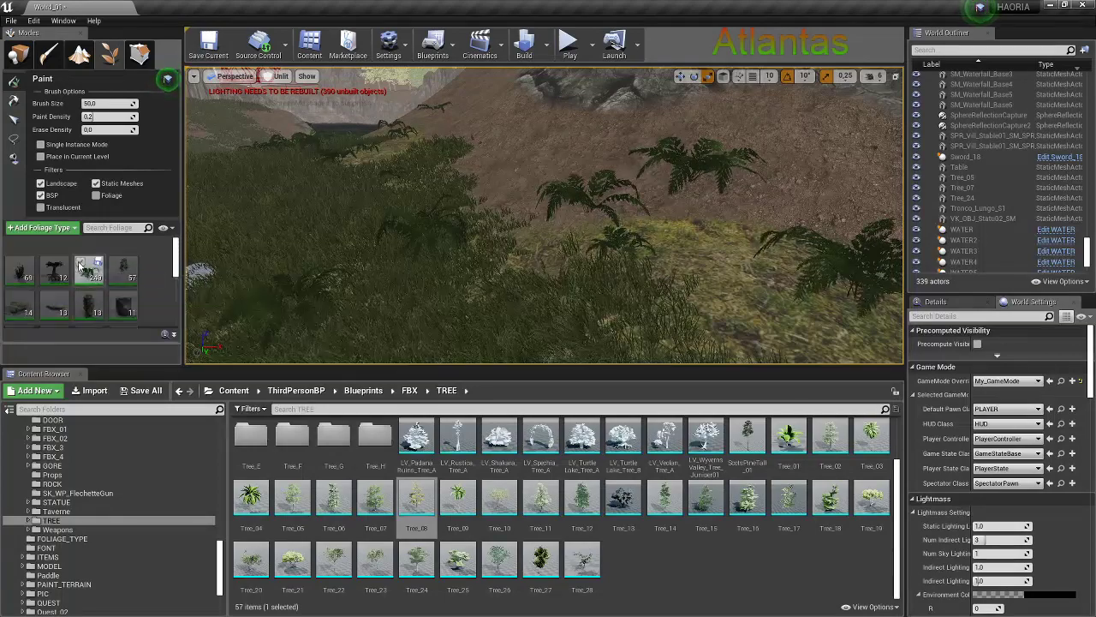
{"action": "scroll", "coordinate": [112, 298], "scroll_direction": "down", "scroll_amount": 2}
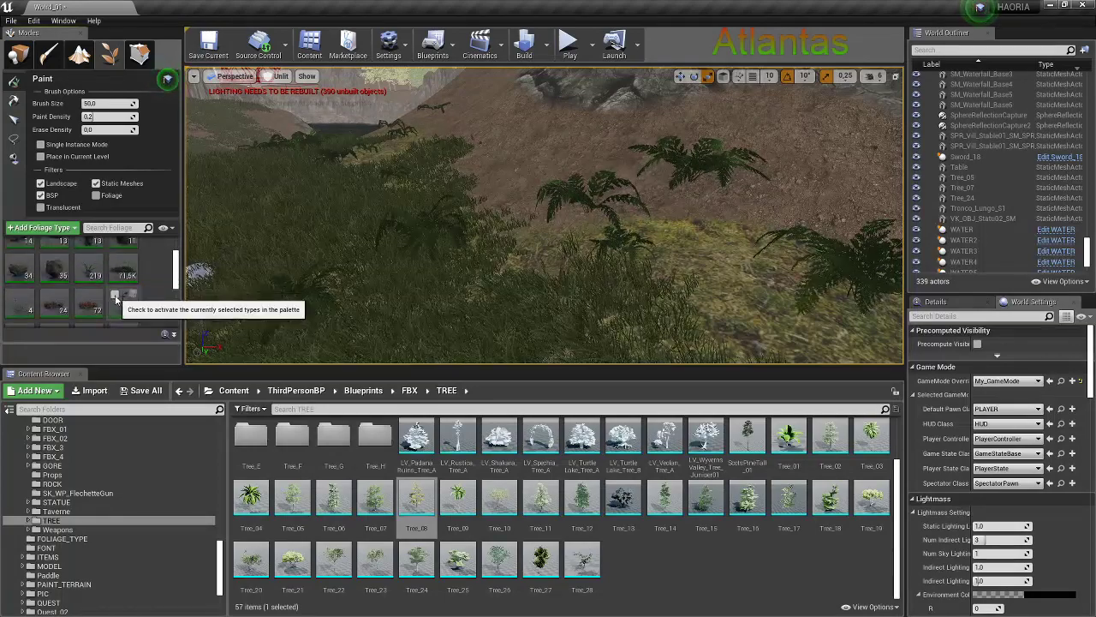
{"action": "left_click", "coordinate": [84, 300]}
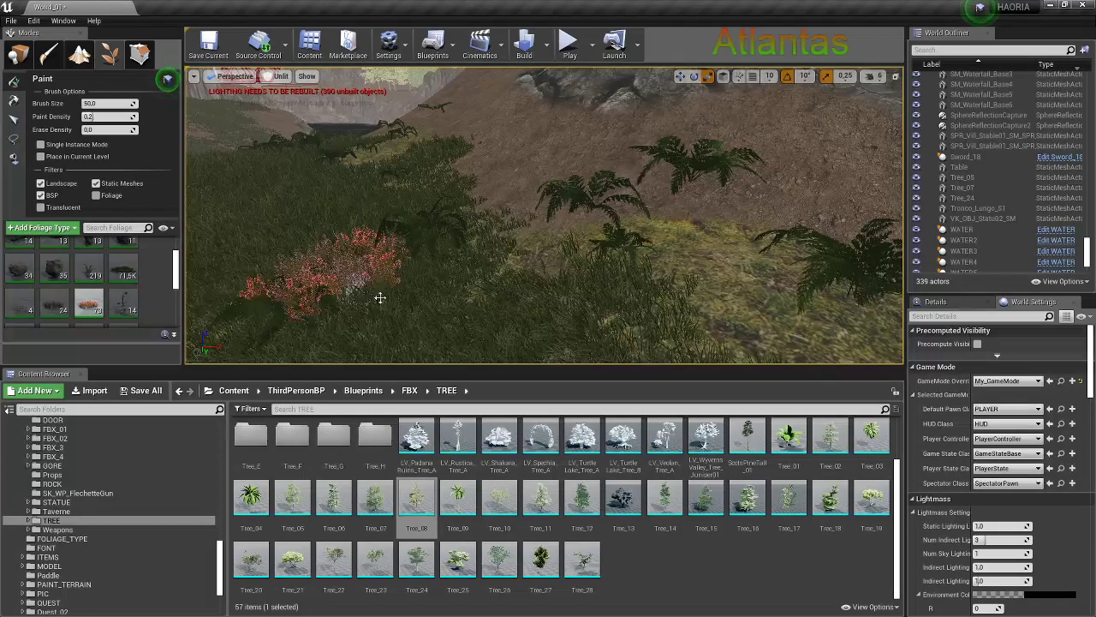
Select the rock foliage type and paint boulders across the grassy lakeshore slope
{"action": "left_click", "coordinate": [89, 270]}
{"action": "mouse_move", "coordinate": [431, 234]}
{"action": "right_mouse_down"}
{"action": "mouse_move", "coordinate": [568, 231]}
{"action": "mouse_move", "coordinate": [595, 254]}
{"action": "right_mouse_up"}
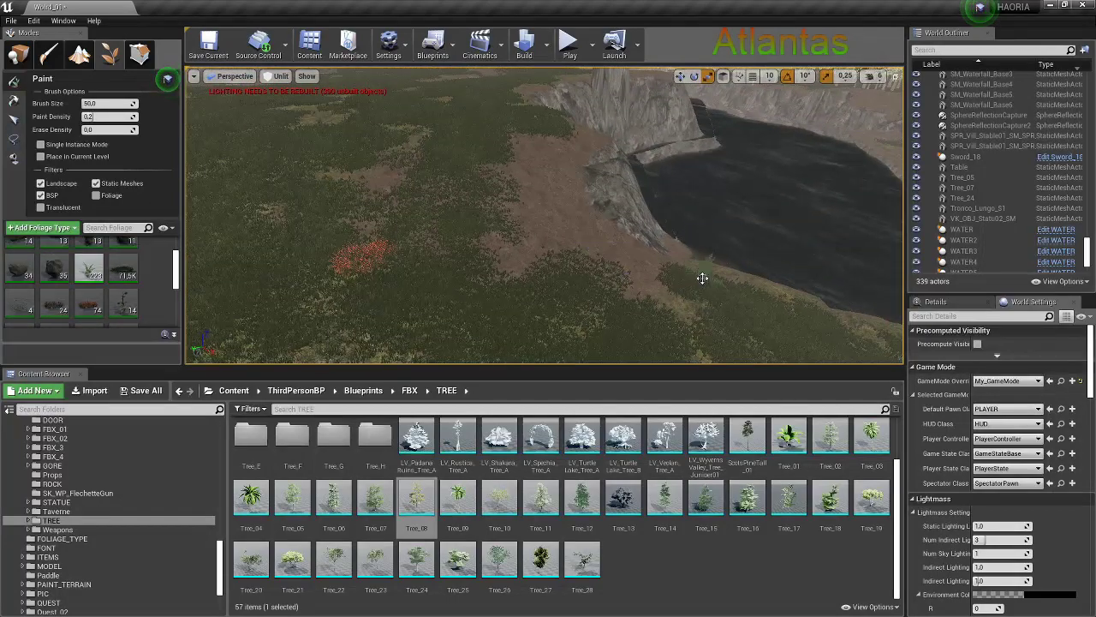
{"action": "right_click_drag", "start_coordinate": [702, 277], "coordinate": [405, 236]}
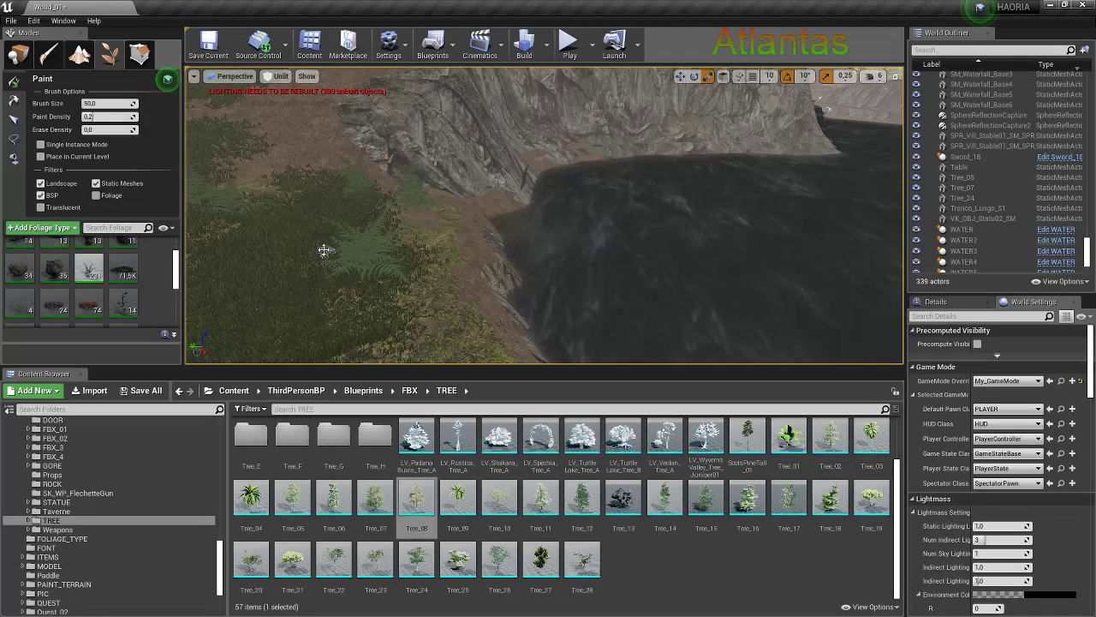
{"action": "left_click", "coordinate": [52, 265]}
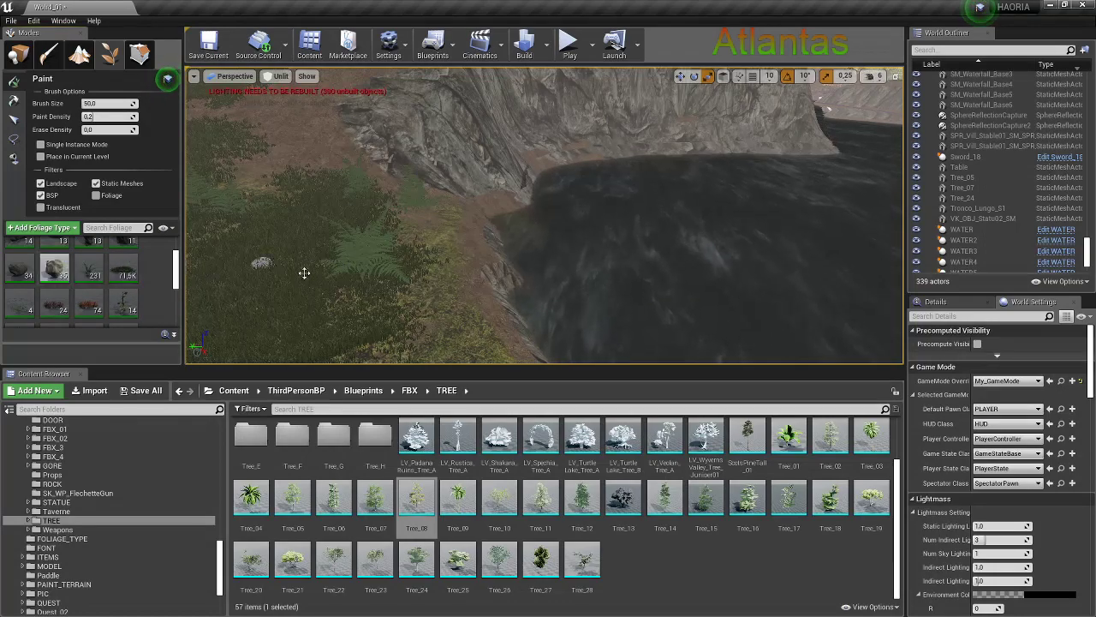
{"action": "right_click_drag", "start_coordinate": [388, 331], "coordinate": [521, 215]}
{"action": "left_click_drag", "start_coordinate": [521, 215], "coordinate": [473, 336]}
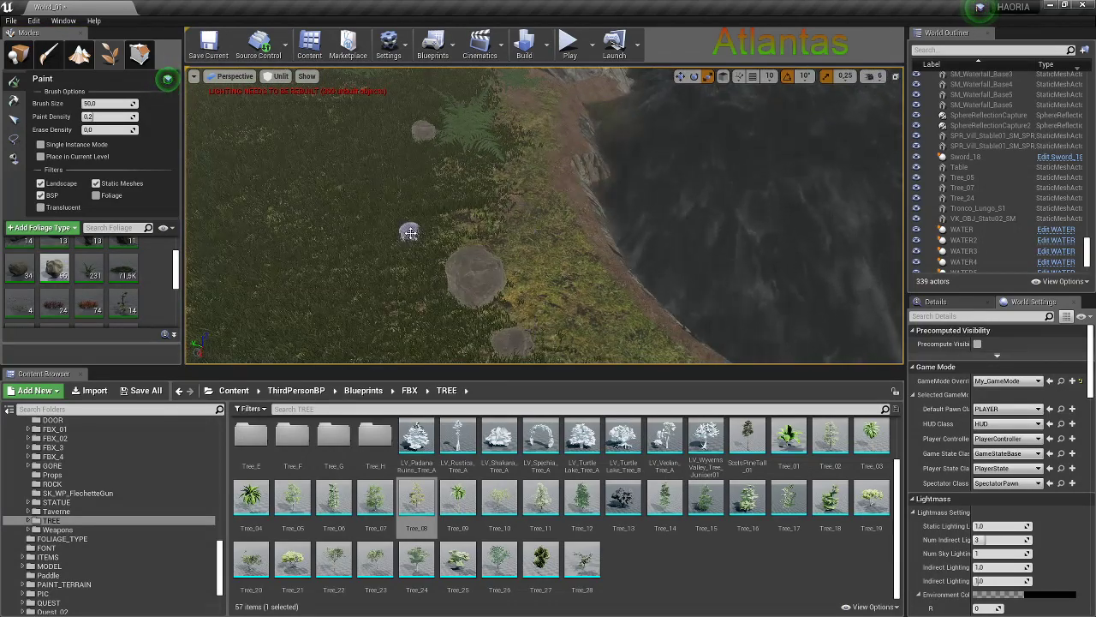
{"action": "right_click_drag", "start_coordinate": [473, 336], "coordinate": [433, 274]}
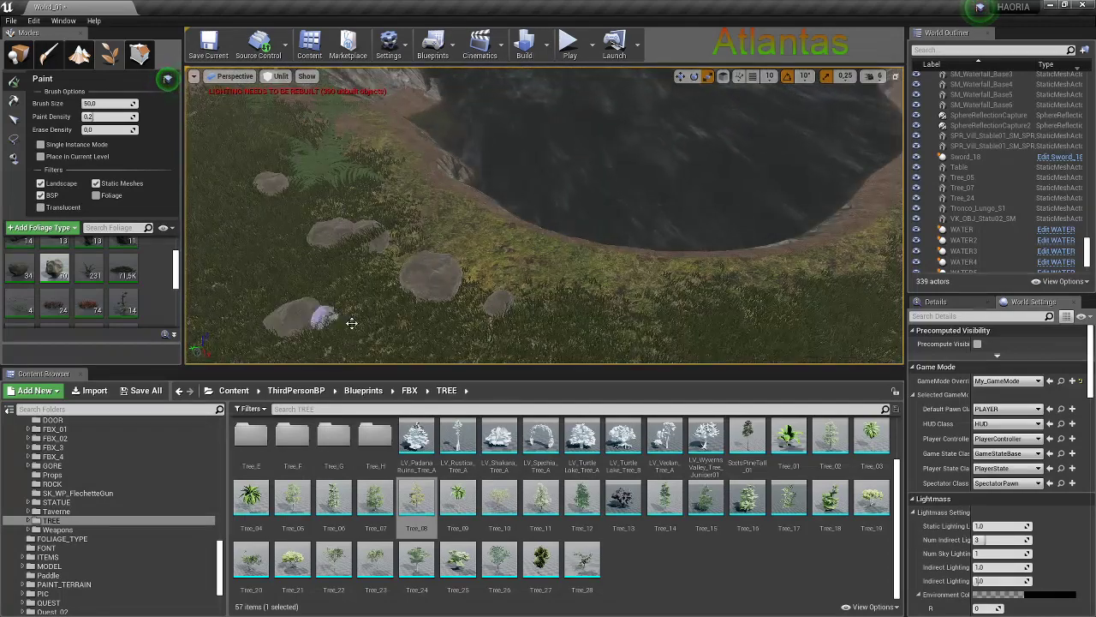
{"action": "left_click", "coordinate": [123, 268]}
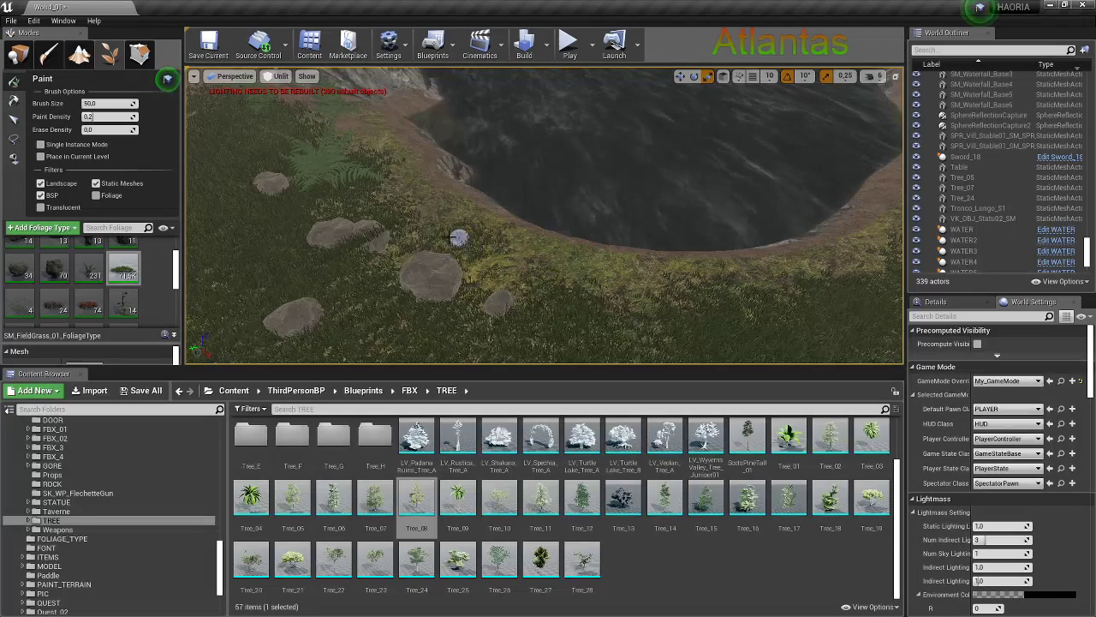
Raise SM_FieldGrass_01 paint density to 0.56 and paint grass across the open ground
{"action": "right_click_drag", "start_coordinate": [392, 225], "coordinate": [428, 205]}
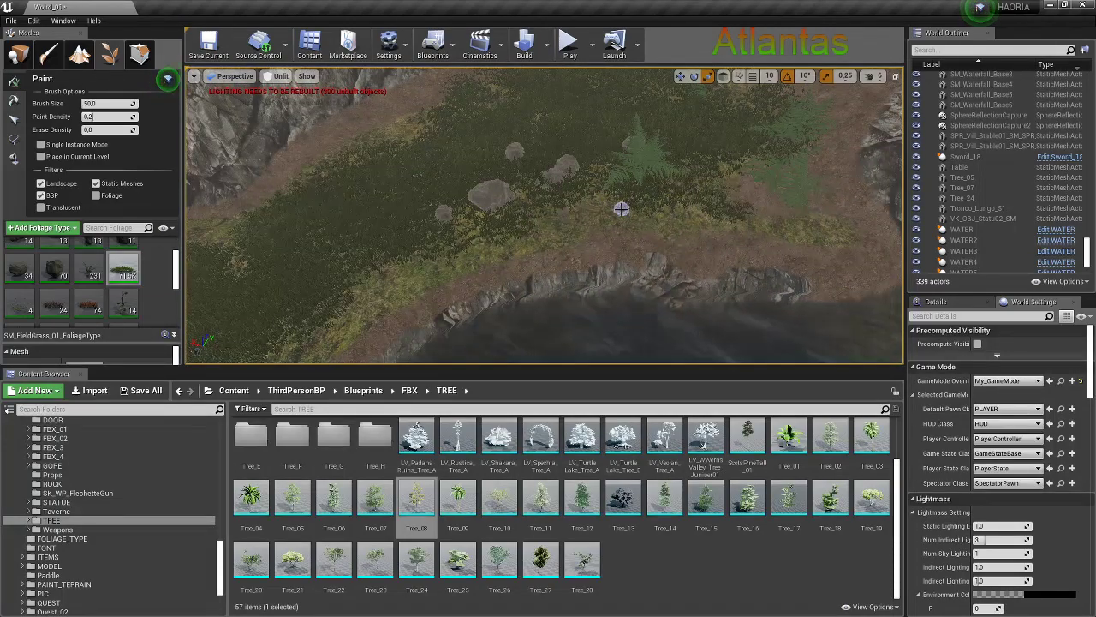
{"action": "right_click_drag", "start_coordinate": [622, 208], "coordinate": [691, 217]}
{"action": "right_click_drag", "start_coordinate": [622, 208], "coordinate": [548, 208]}
{"action": "left_click_drag", "start_coordinate": [92, 116], "coordinate": [101, 117]}
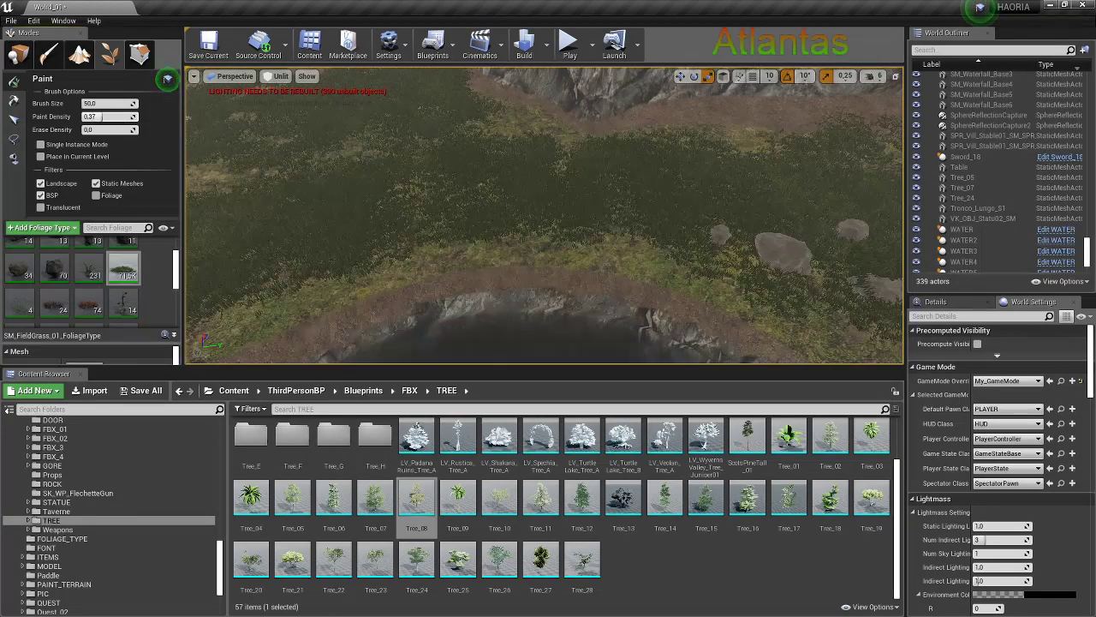
{"action": "left_click_drag", "start_coordinate": [448, 239], "coordinate": [699, 261]}
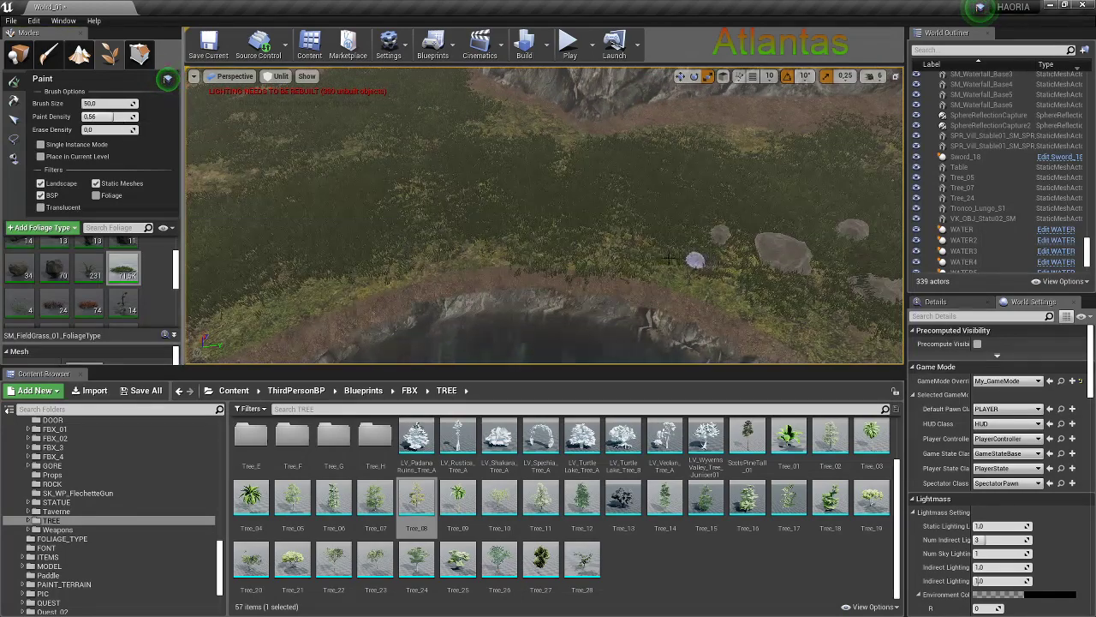
Survey the ground between cliffs and water, then enlarge the foliage brush to about 190
{"action": "right_click_drag", "start_coordinate": [670, 257], "coordinate": [414, 224]}
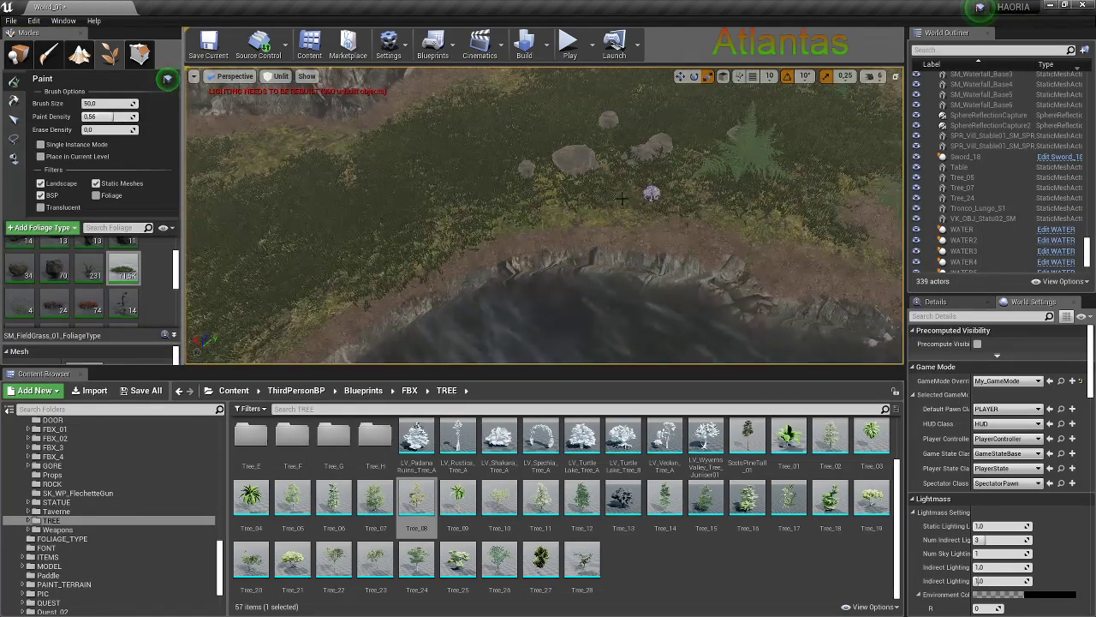
{"action": "mouse_move", "coordinate": [622, 199]}
{"action": "right_mouse_down"}
{"action": "mouse_move", "coordinate": [678, 200]}
{"action": "mouse_move", "coordinate": [565, 197]}
{"action": "right_mouse_up"}
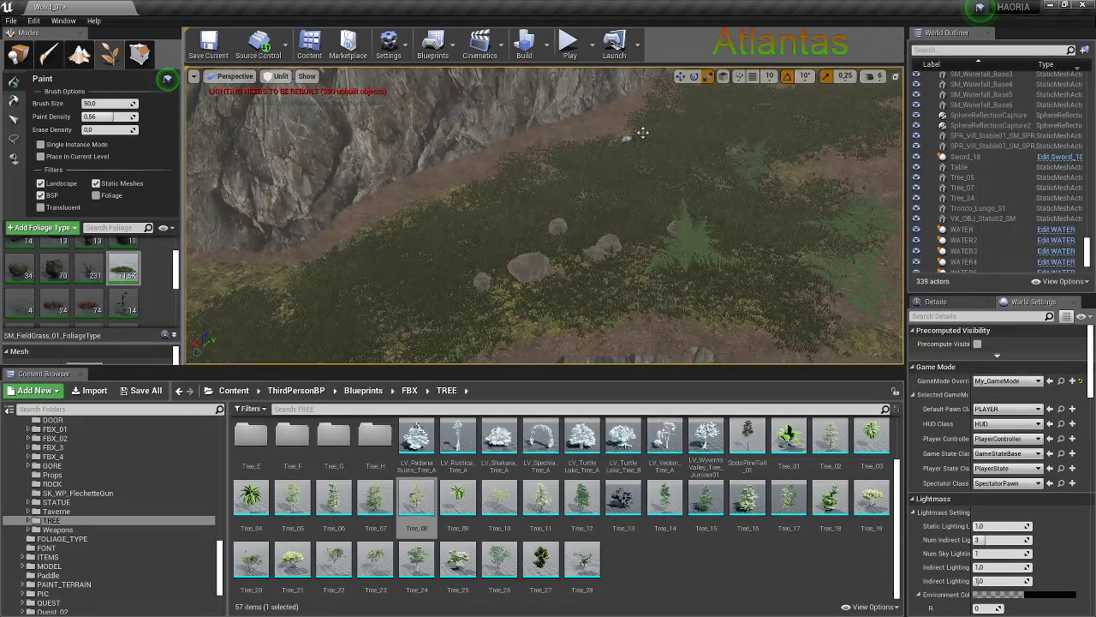
{"action": "right_click_drag", "start_coordinate": [785, 169], "coordinate": [788, 181]}
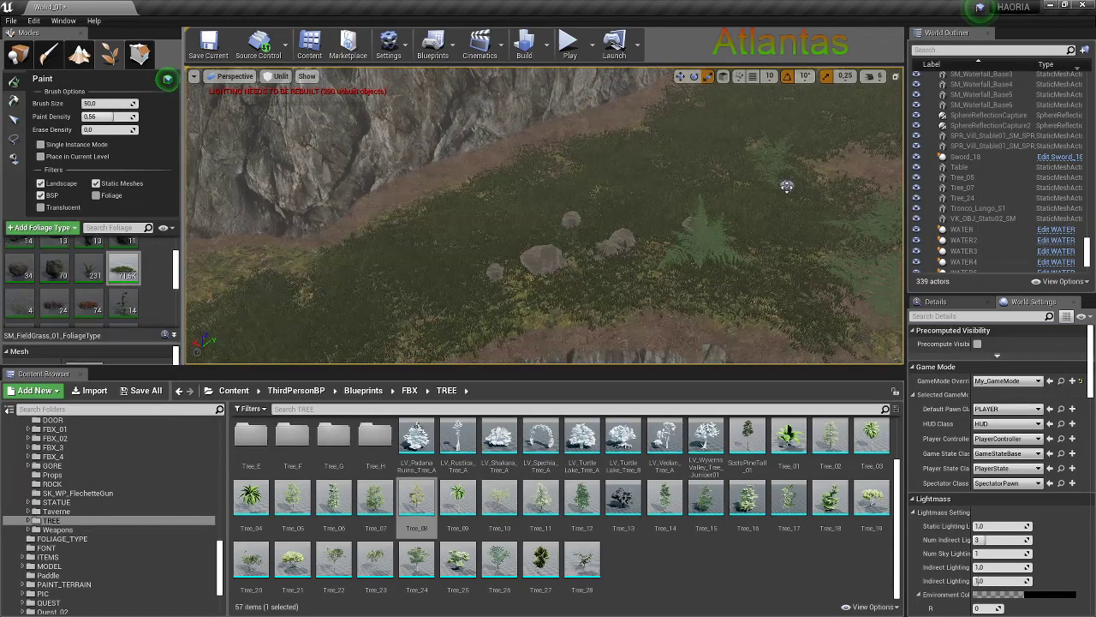
{"action": "right_click_drag", "start_coordinate": [500, 272], "coordinate": [524, 273]}
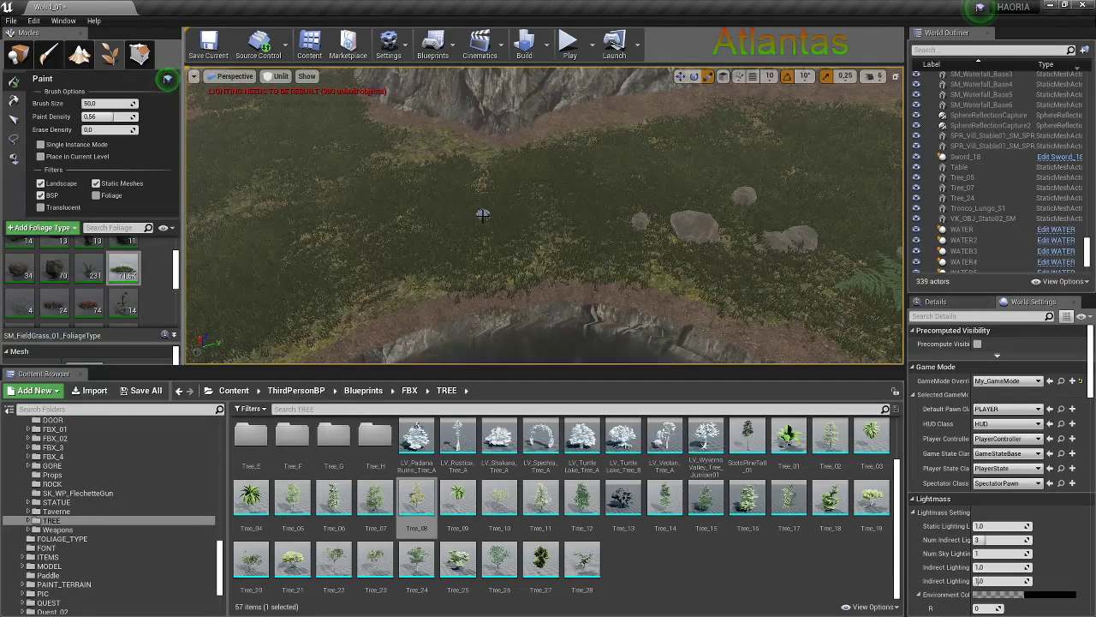
{"action": "mouse_move", "coordinate": [545, 212]}
{"action": "right_mouse_down"}
{"action": "mouse_move", "coordinate": [608, 238]}
{"action": "mouse_move", "coordinate": [606, 208]}
{"action": "right_mouse_up"}
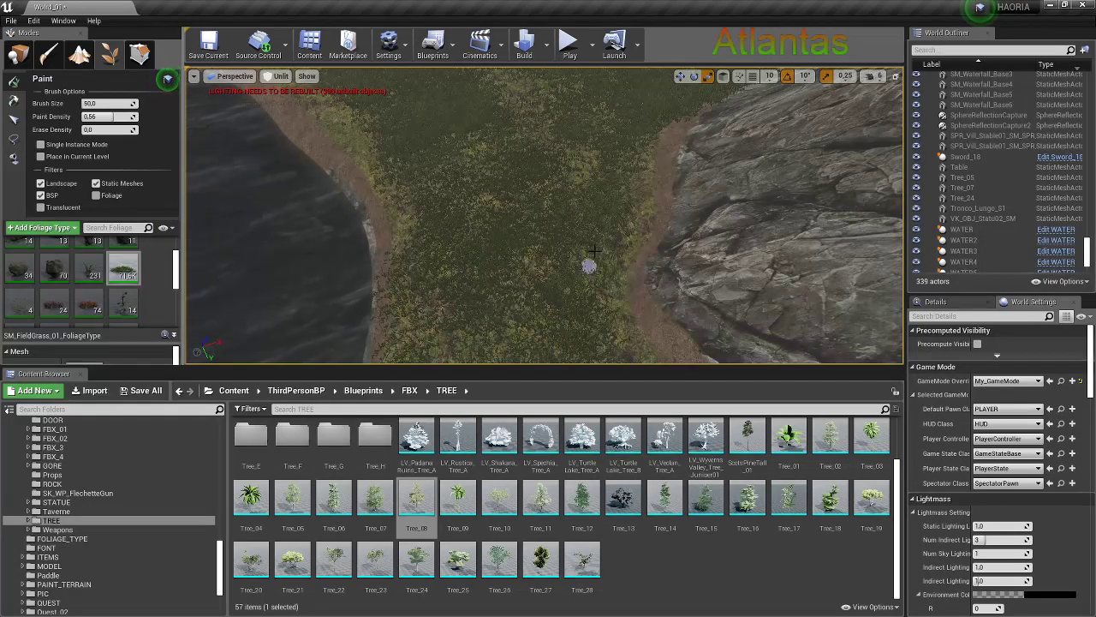
{"action": "right_click_drag", "start_coordinate": [588, 264], "coordinate": [531, 266]}
{"action": "right_click_drag", "start_coordinate": [606, 281], "coordinate": [650, 283]}
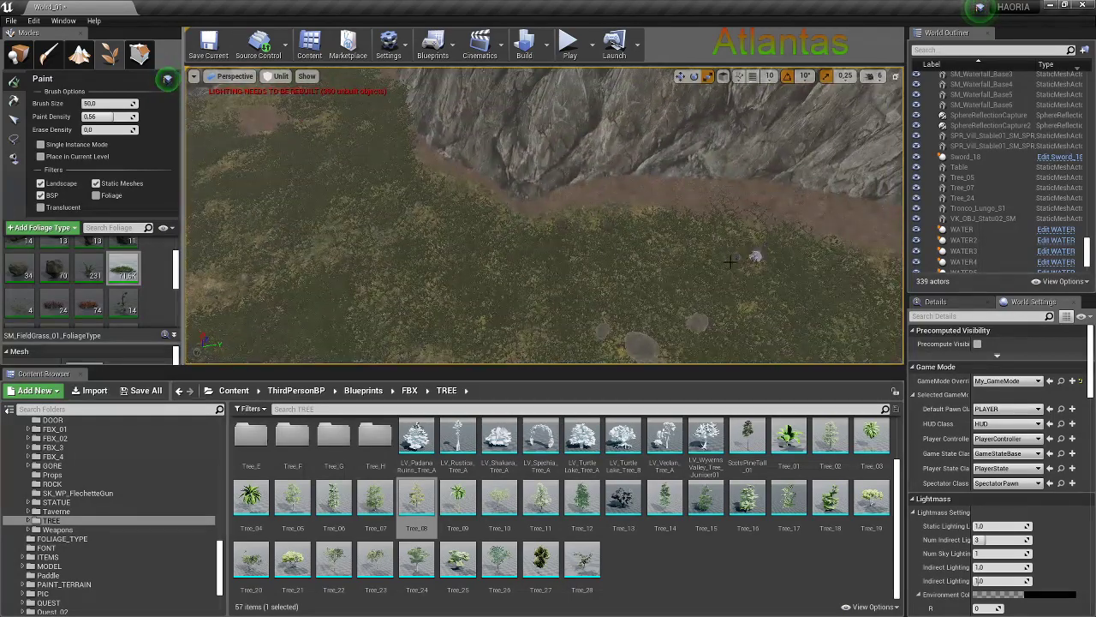
{"action": "right_click_drag", "start_coordinate": [745, 246], "coordinate": [696, 274]}
{"action": "right_click_drag", "start_coordinate": [596, 292], "coordinate": [651, 257]}
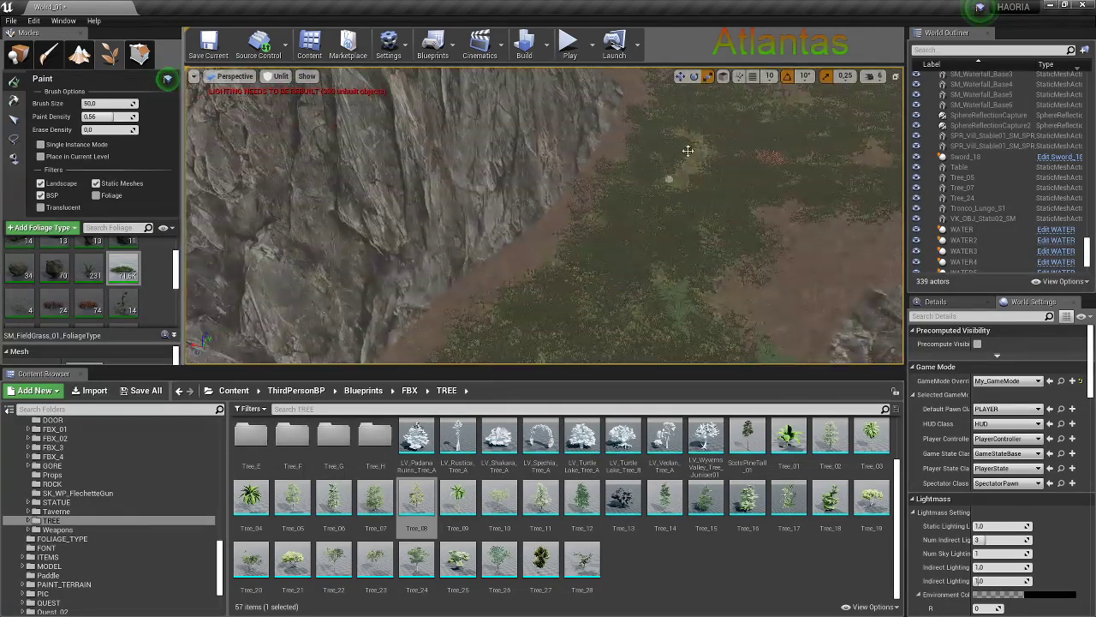
{"action": "left_click_drag", "start_coordinate": [107, 103], "coordinate": [129, 103]}
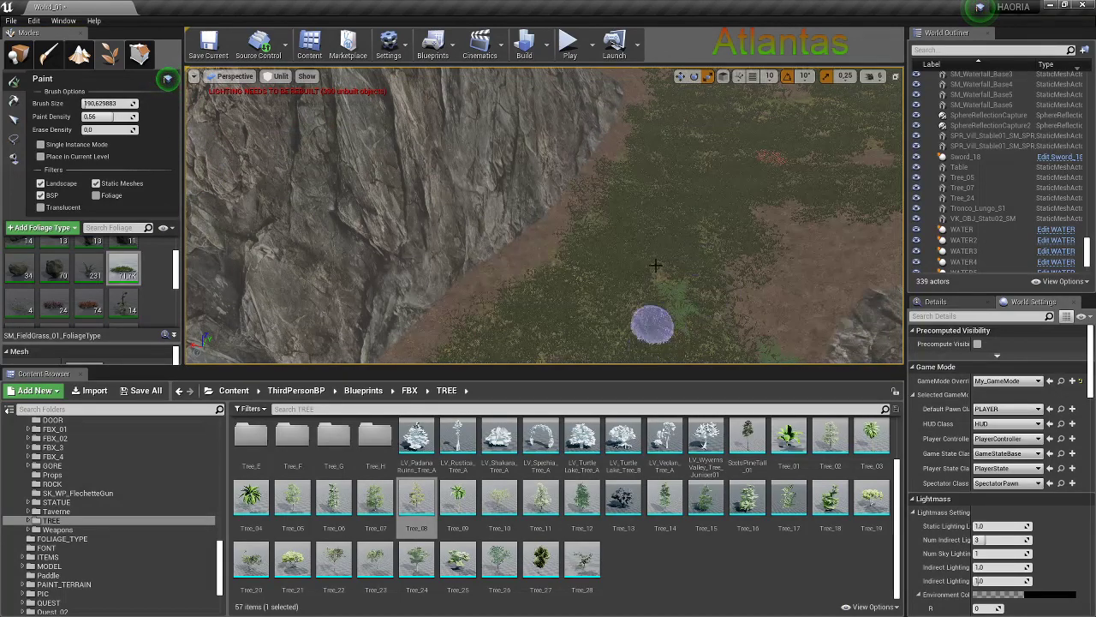
Enlarge the foliage brush to 396 and raise paint density to 0.62
{"action": "right_click_drag", "start_coordinate": [606, 248], "coordinate": [612, 263]}
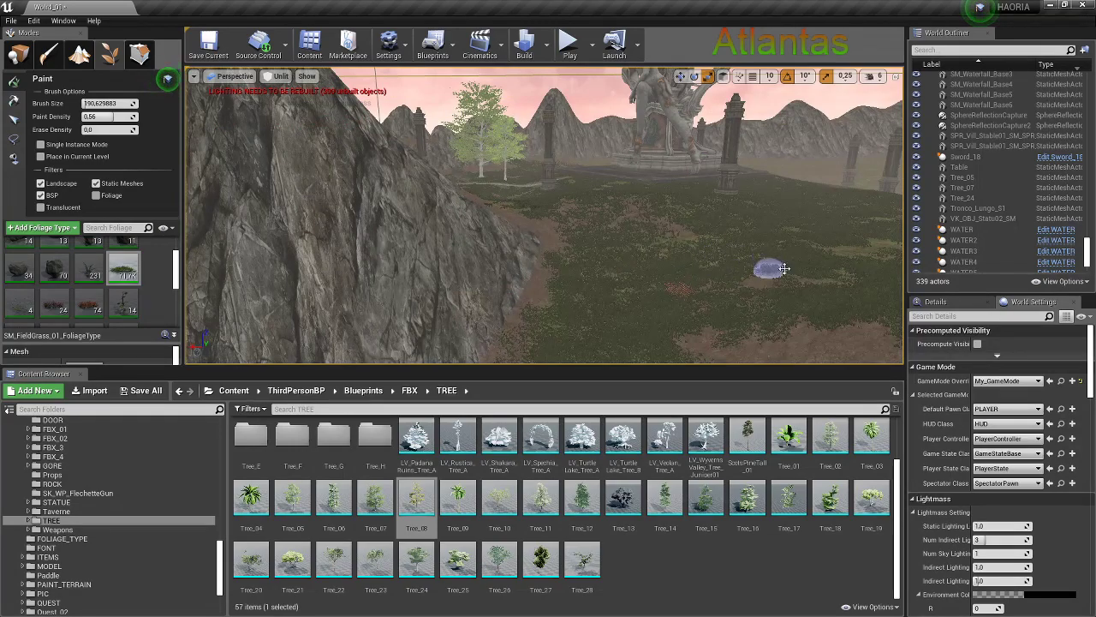
{"action": "mouse_move", "coordinate": [808, 264]}
{"action": "right_mouse_down"}
{"action": "mouse_move", "coordinate": [754, 261]}
{"action": "mouse_move", "coordinate": [642, 300]}
{"action": "right_mouse_up"}
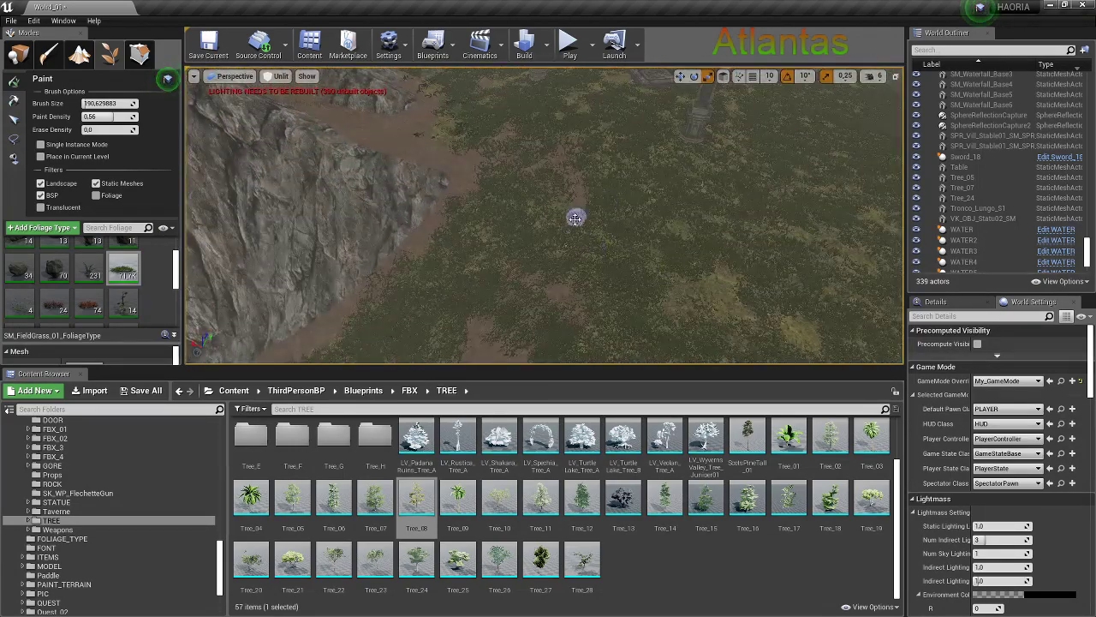
{"action": "right_click_drag", "start_coordinate": [575, 251], "coordinate": [582, 283]}
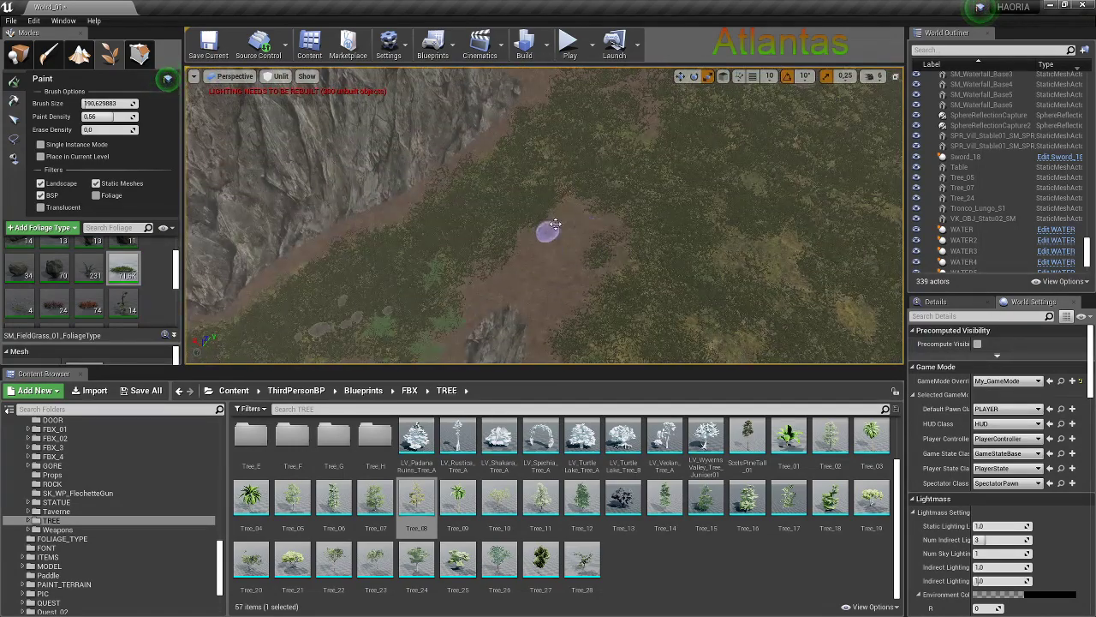
{"action": "right_click_drag", "start_coordinate": [504, 168], "coordinate": [537, 192]}
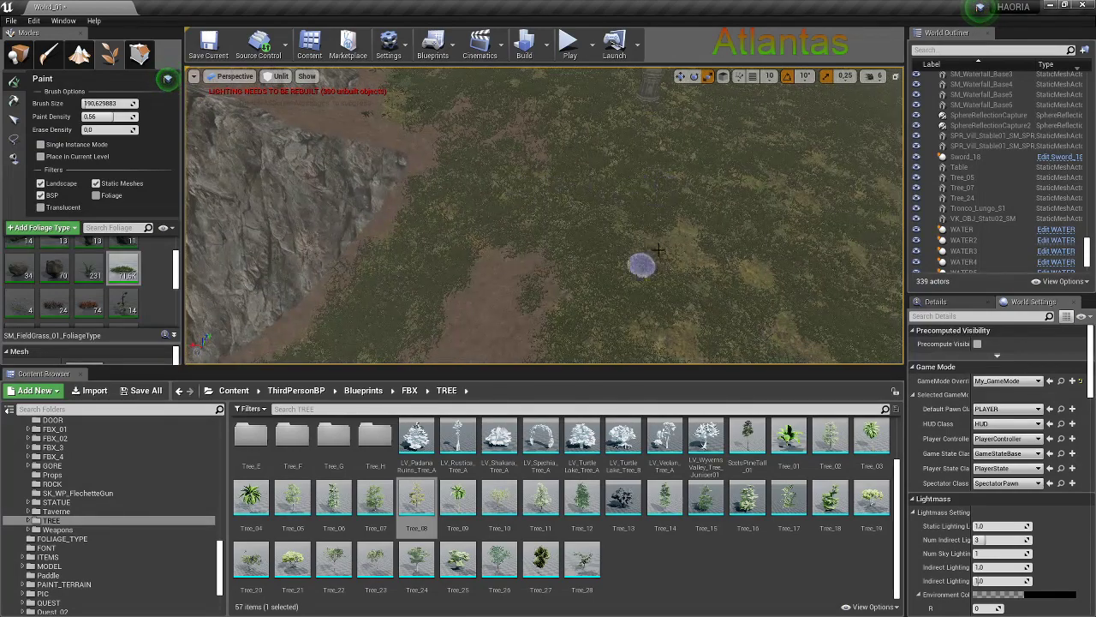
{"action": "right_click_drag", "start_coordinate": [654, 269], "coordinate": [599, 266]}
{"action": "mouse_move", "coordinate": [103, 103]}
{"action": "left_mouse_down"}
{"action": "mouse_move", "coordinate": [128, 103]}
{"action": "mouse_move", "coordinate": [107, 116]}
{"action": "left_mouse_up"}
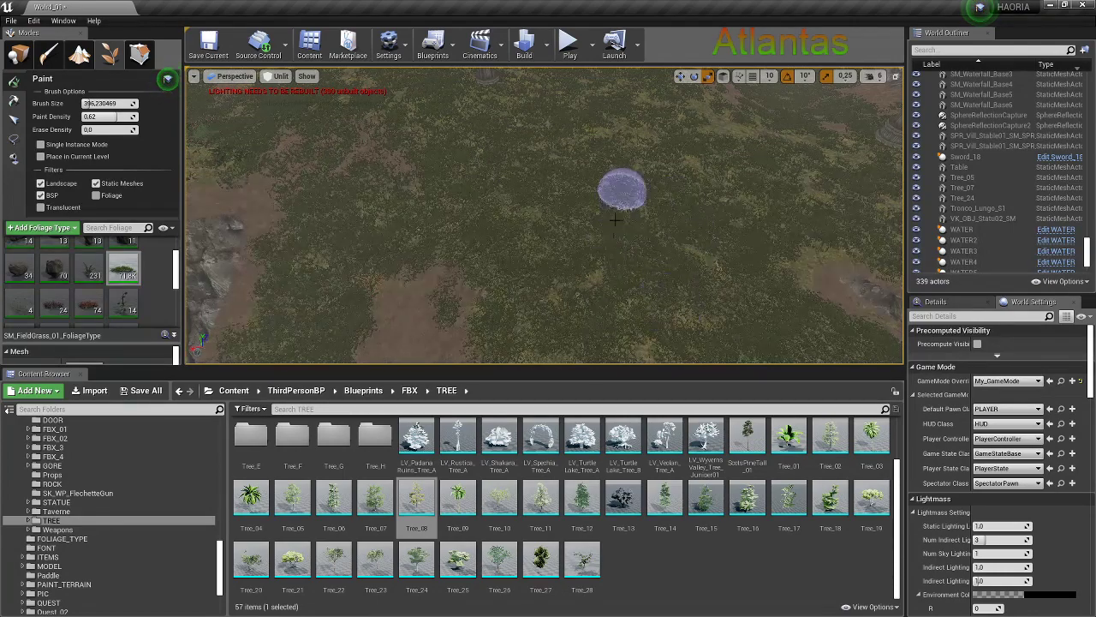
Cover the valley floor, lake shore and cliffside ledges with field grass
{"action": "right_click_drag", "start_coordinate": [644, 234], "coordinate": [681, 254]}
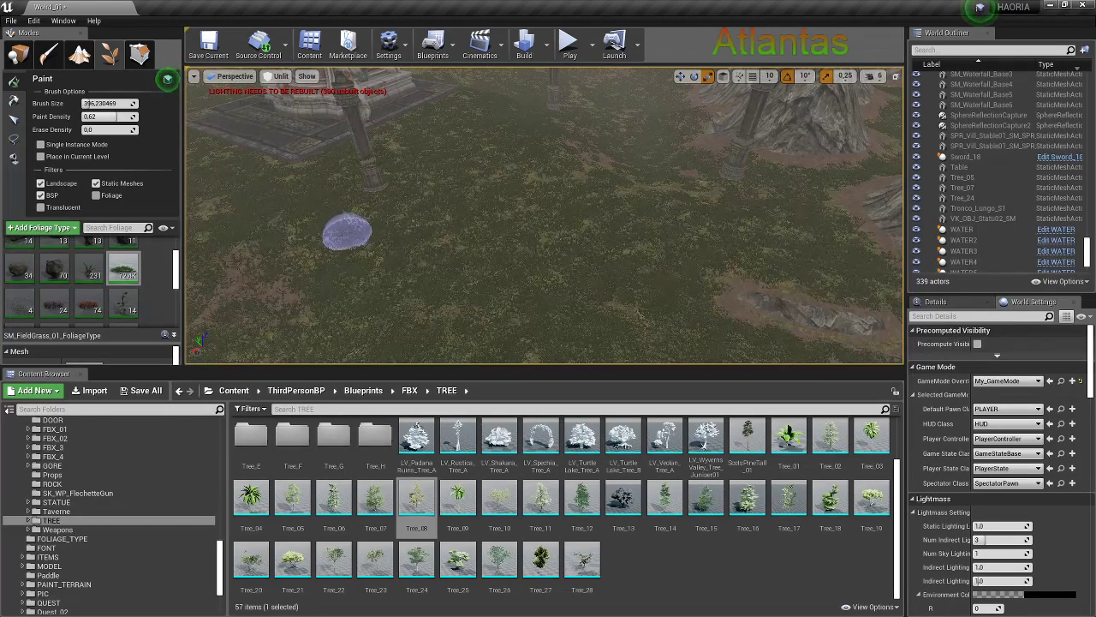
{"action": "mouse_move", "coordinate": [350, 232]}
{"action": "right_mouse_down"}
{"action": "mouse_move", "coordinate": [533, 214]}
{"action": "mouse_move", "coordinate": [548, 225]}
{"action": "right_mouse_up"}
{"action": "right_click_drag", "start_coordinate": [648, 196], "coordinate": [642, 193]}
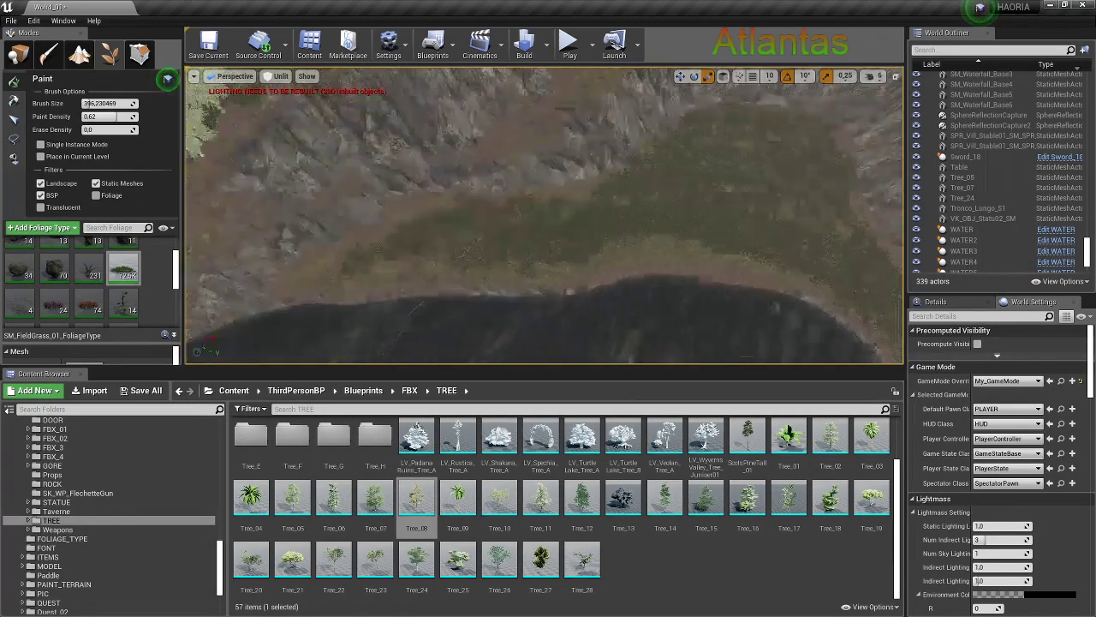
{"action": "mouse_move", "coordinate": [626, 188]}
{"action": "right_mouse_down"}
{"action": "mouse_move", "coordinate": [651, 193]}
{"action": "mouse_move", "coordinate": [588, 196]}
{"action": "right_mouse_up"}
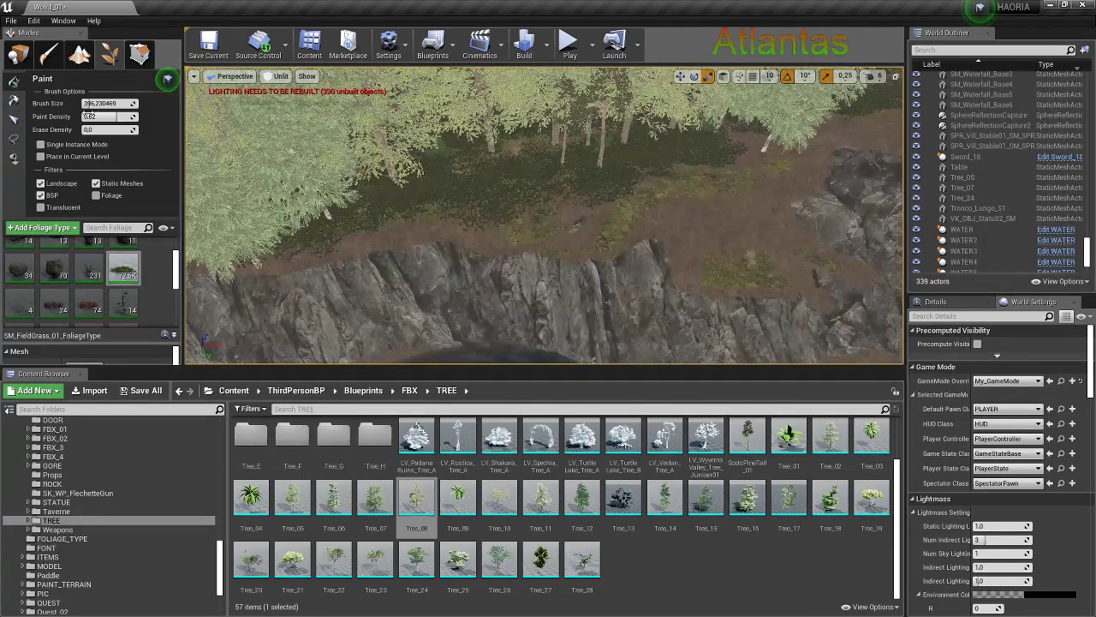
{"action": "right_click_drag", "start_coordinate": [402, 214], "coordinate": [407, 210]}
{"action": "mouse_move", "coordinate": [462, 272]}
{"action": "right_mouse_down"}
{"action": "mouse_move", "coordinate": [498, 236]}
{"action": "mouse_move", "coordinate": [521, 232]}
{"action": "right_mouse_up"}
Open the FBX/ROCK asset folder and fly the view to the cliff edge above the lake
{"action": "left_click", "coordinate": [17, 54]}
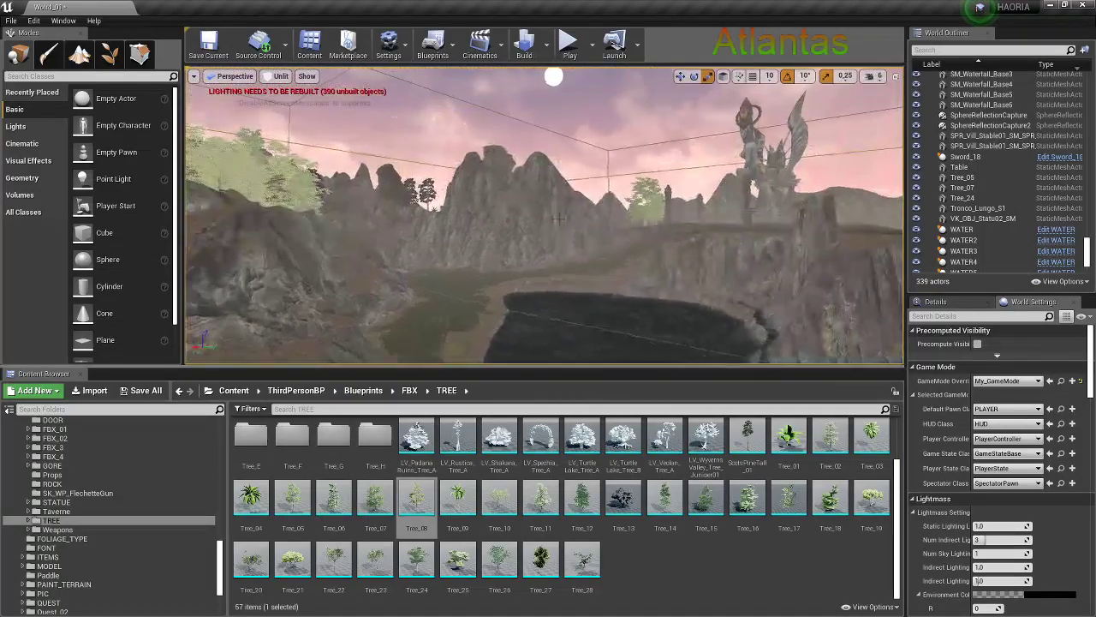
{"action": "left_click", "coordinate": [367, 175]}
{"action": "key", "text": "f"}
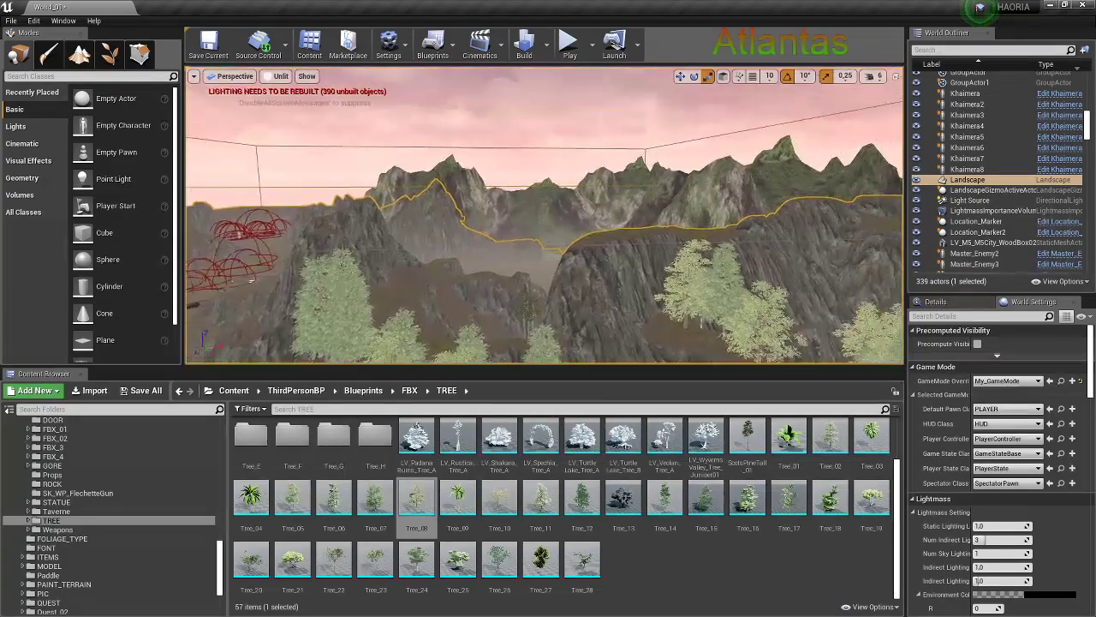
{"action": "right_click_drag", "start_coordinate": [545, 214], "coordinate": [545, 214]}
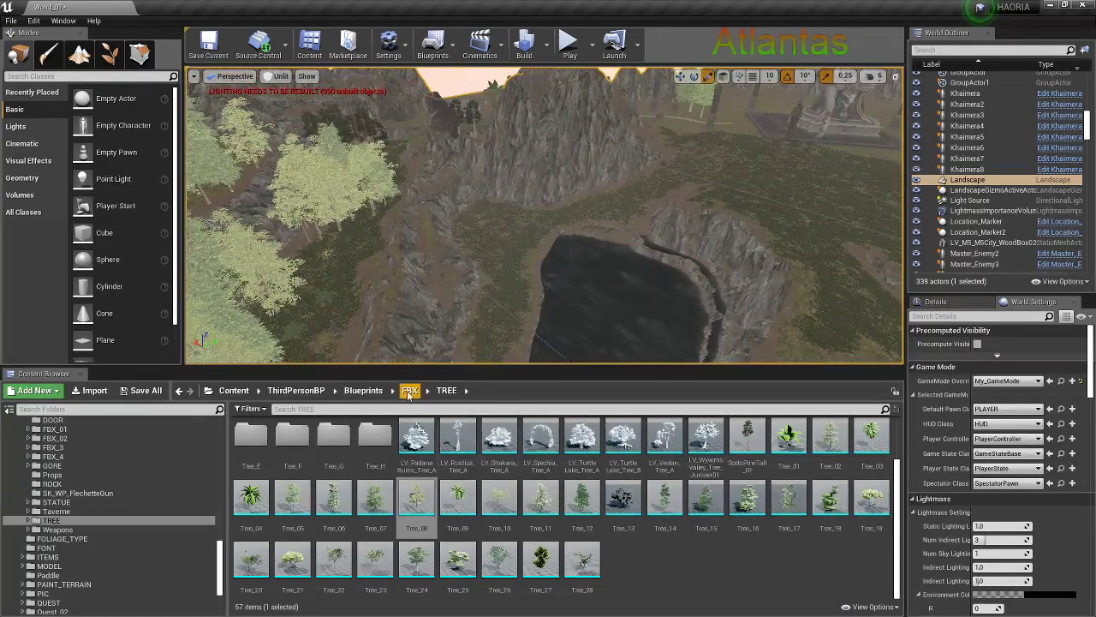
{"action": "left_click", "coordinate": [409, 390]}
{"action": "double_click", "coordinate": [835, 436]}
{"action": "right_click_drag", "start_coordinate": [545, 214], "coordinate": [544, 214]}
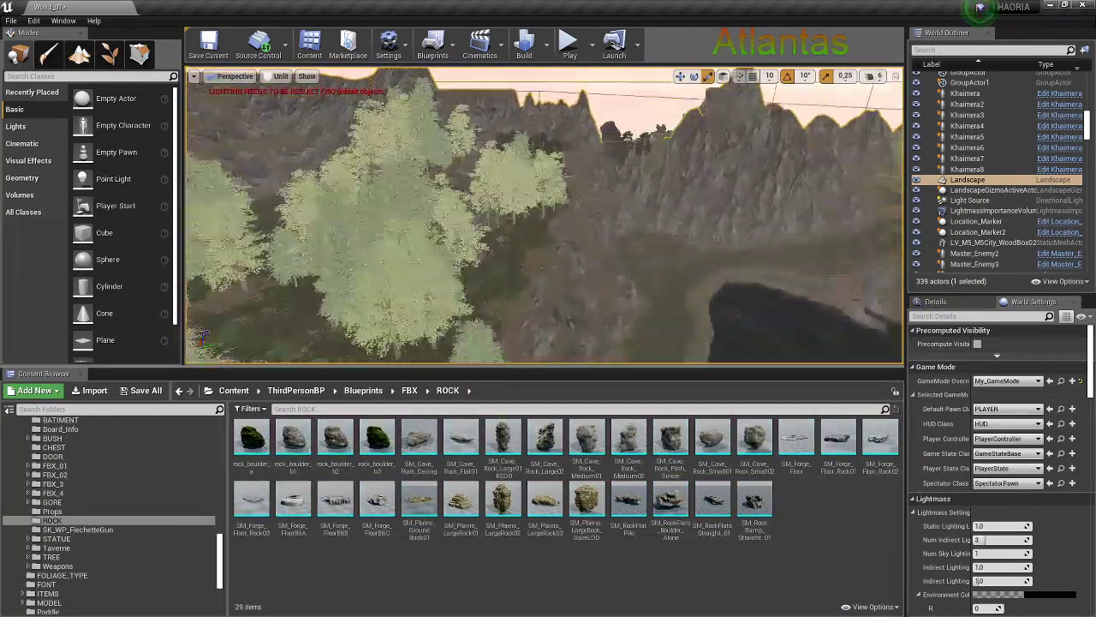
{"action": "right_click_drag", "start_coordinate": [531, 319], "coordinate": [531, 319]}
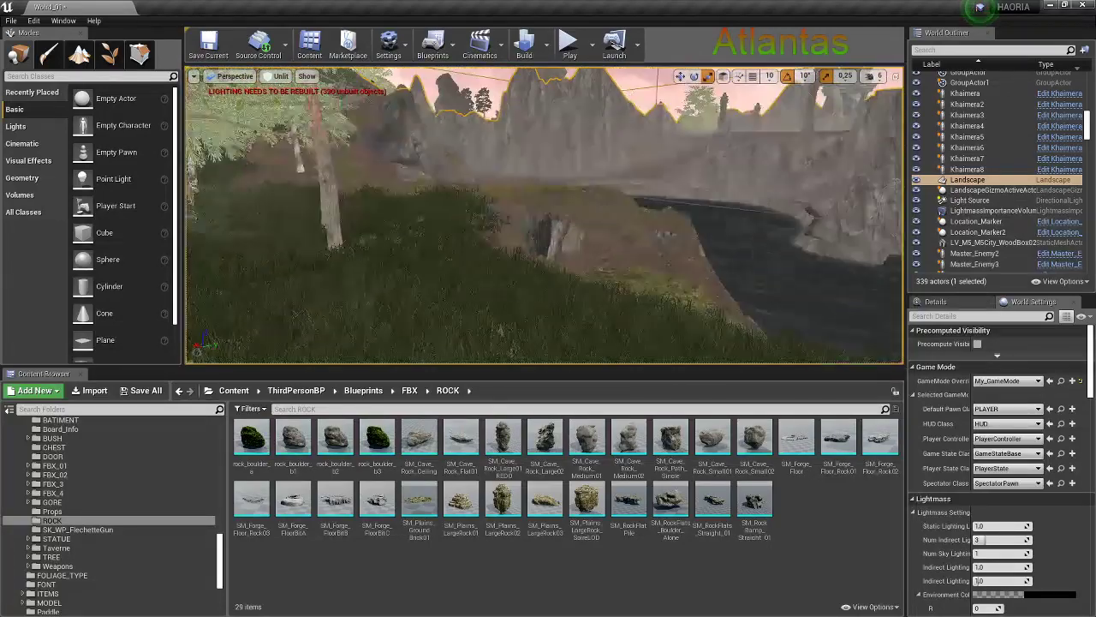
Place a SM_Plains_LargeRock03 near the cliff, then rotate it and scale it up
{"action": "left_click_drag", "start_coordinate": [545, 506], "coordinate": [659, 257]}
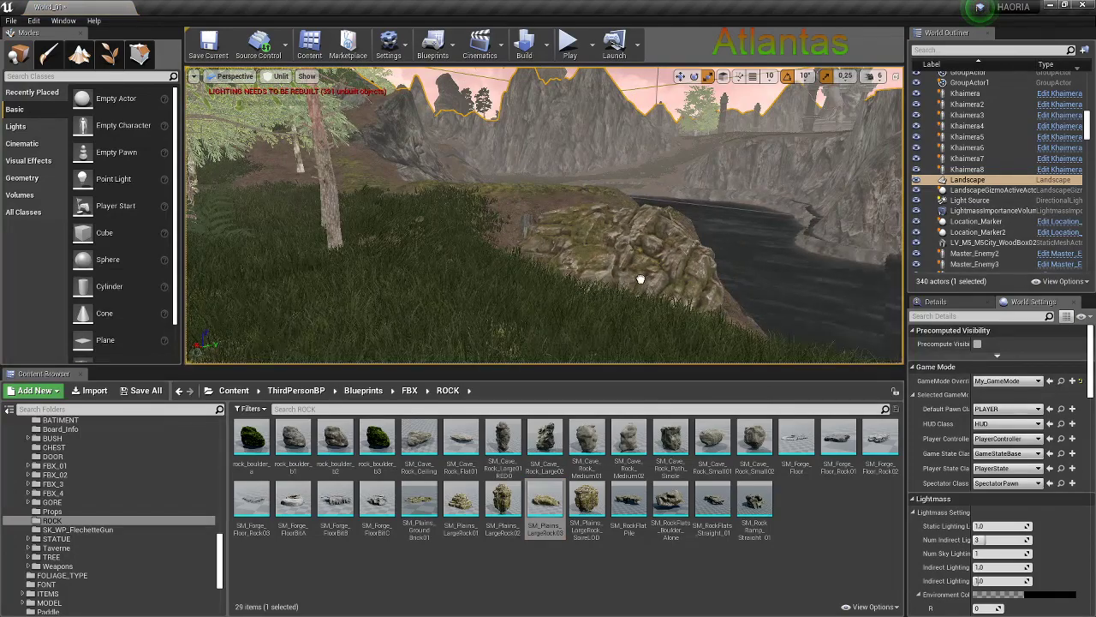
{"action": "mouse_move", "coordinate": [660, 282]}
{"action": "right_mouse_down"}
{"action": "mouse_move", "coordinate": [556, 222]}
{"action": "mouse_move", "coordinate": [517, 213]}
{"action": "right_mouse_up"}
{"action": "key", "text": "e"}
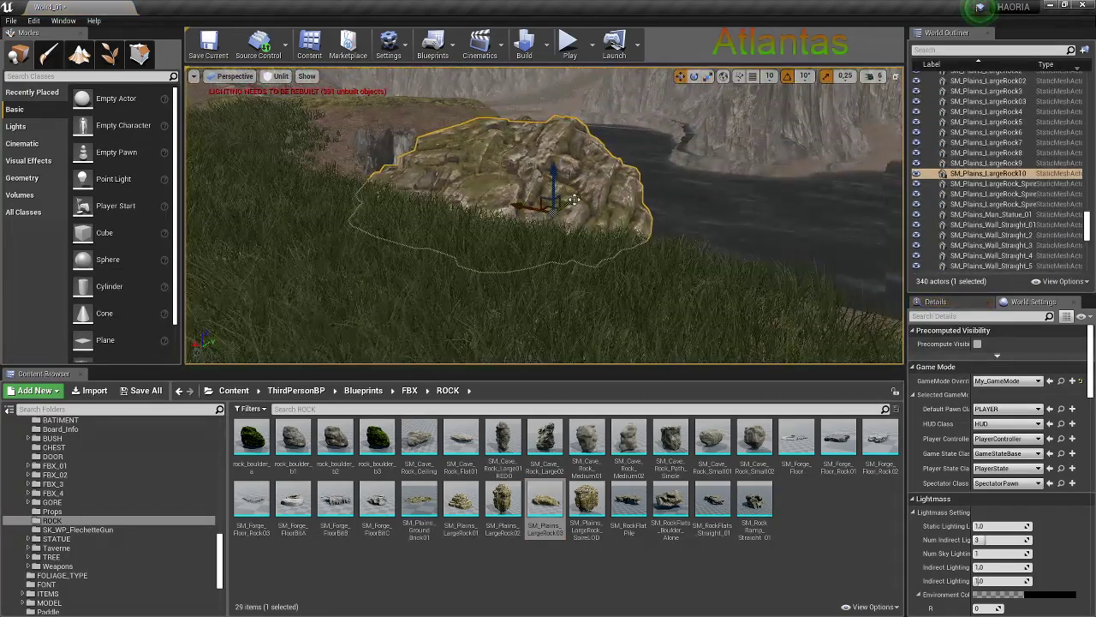
{"action": "left_click_drag", "start_coordinate": [535, 181], "coordinate": [516, 196]}
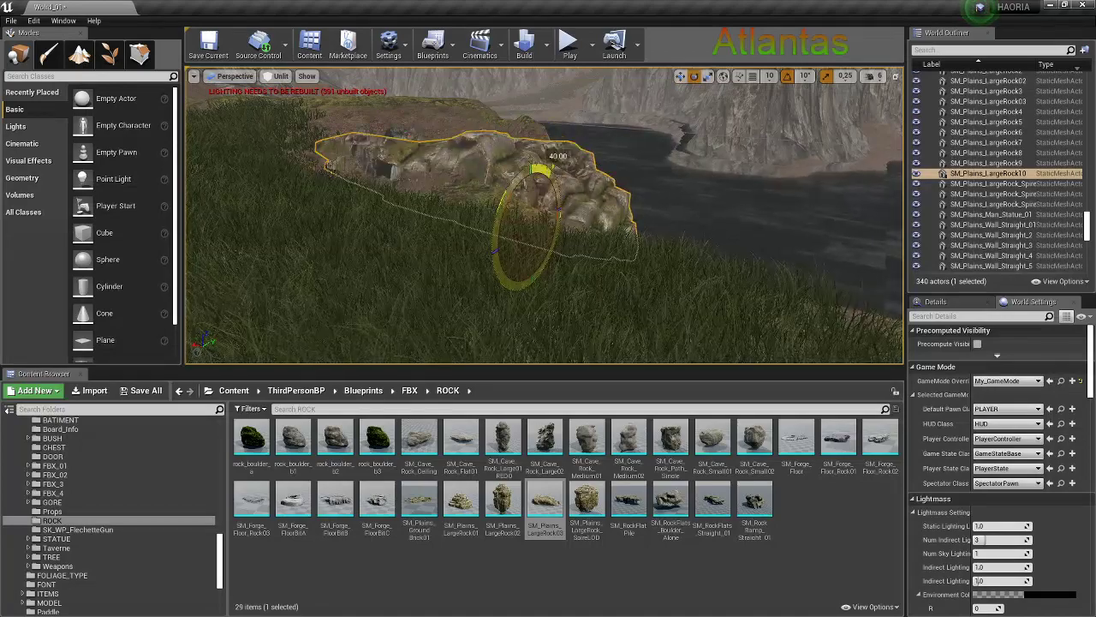
{"action": "key", "text": "r"}
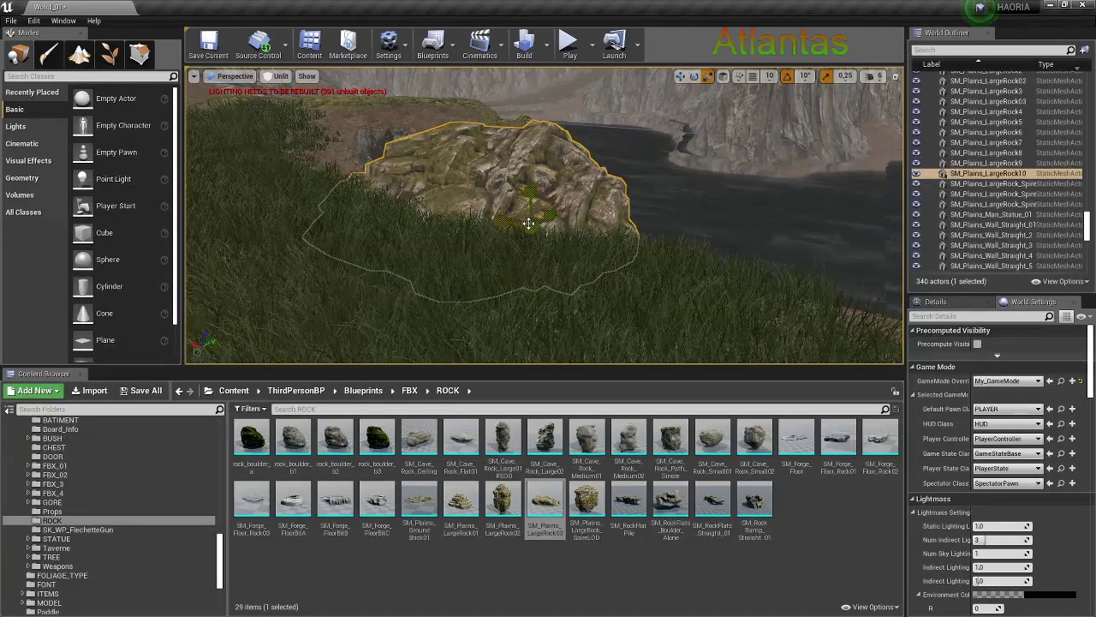
{"action": "left_click_drag", "start_coordinate": [531, 206], "coordinate": [531, 225]}
{"action": "key", "text": "w"}
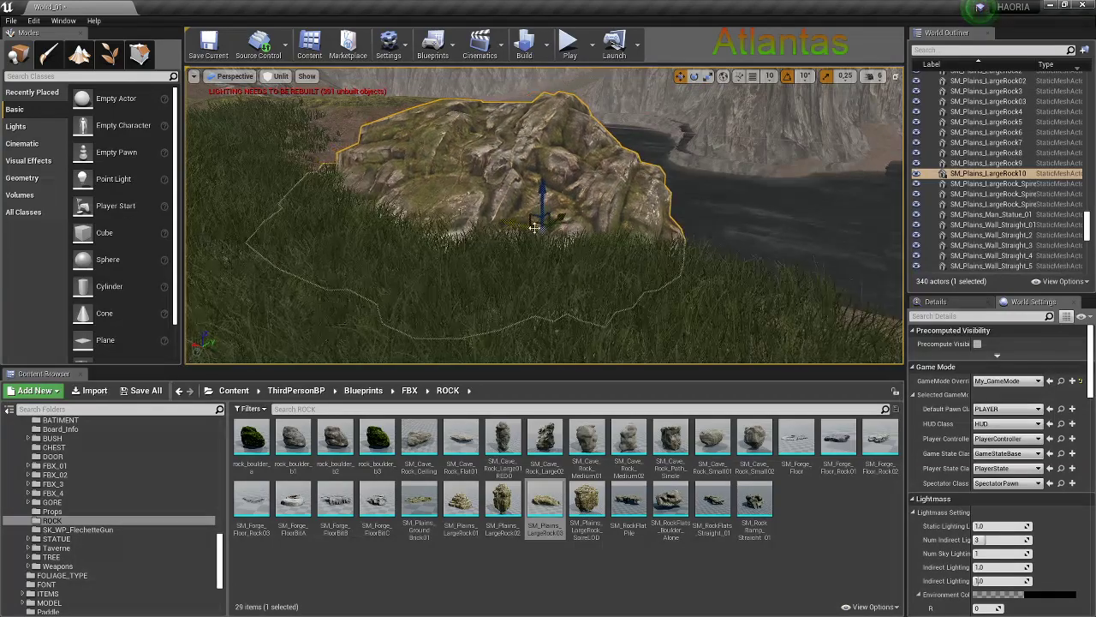
{"action": "right_click_drag", "start_coordinate": [548, 225], "coordinate": [548, 265]}
Place a tall SM_Plains_LargeRock02 at the cliff and drop another large rock beside it
{"action": "left_click_drag", "start_coordinate": [503, 505], "coordinate": [558, 271]}
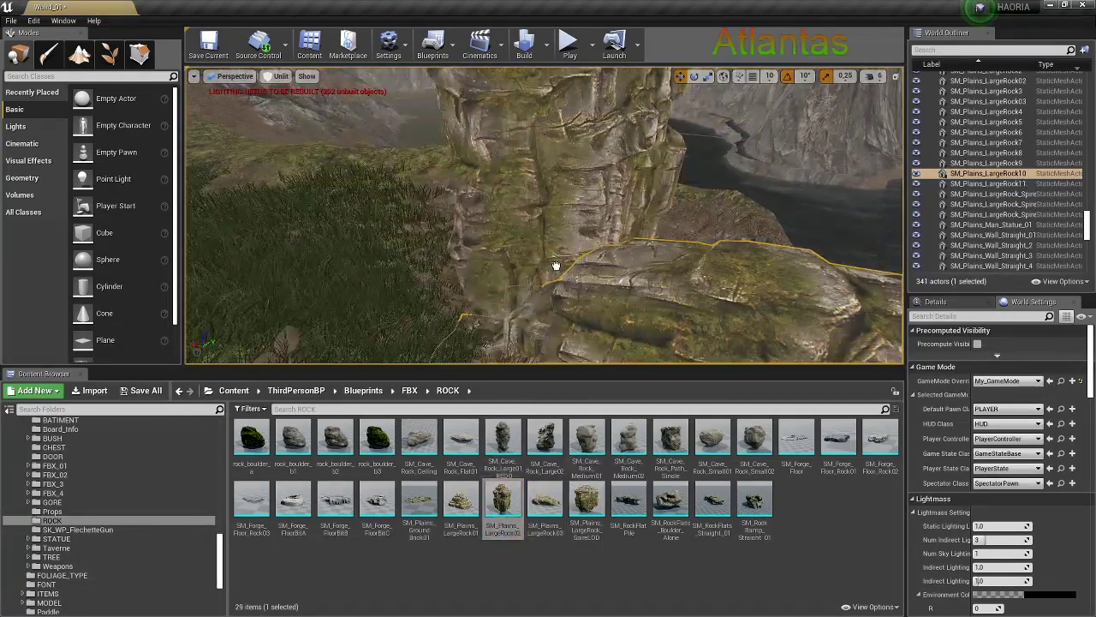
{"action": "right_click_drag", "start_coordinate": [559, 270], "coordinate": [559, 287]}
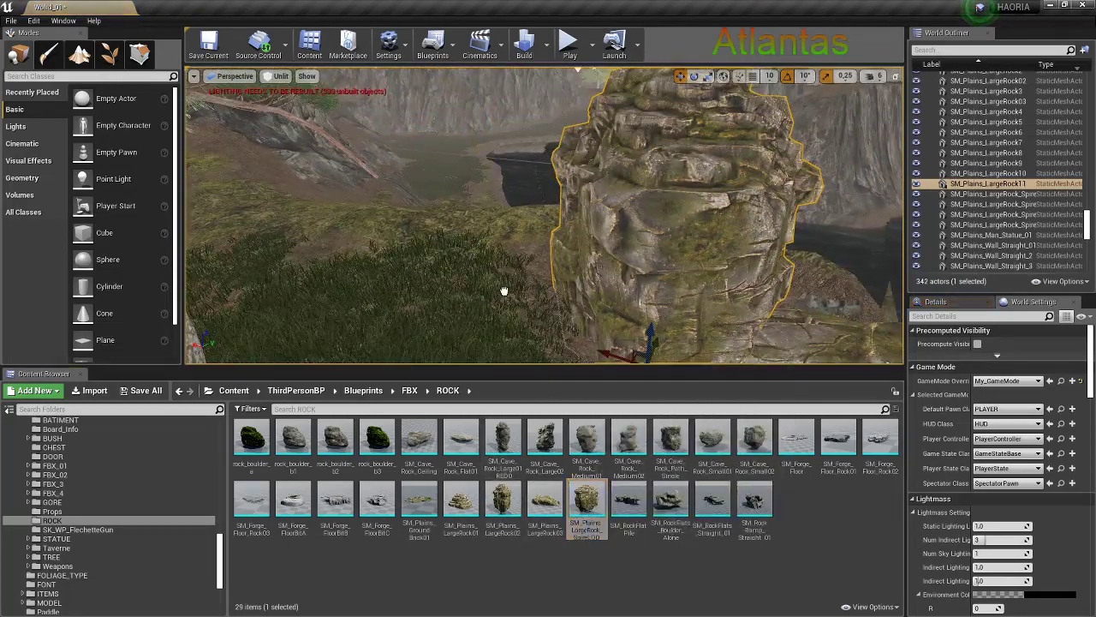
{"action": "mouse_move", "coordinate": [587, 505]}
{"action": "left_mouse_down"}
{"action": "mouse_move", "coordinate": [470, 277]}
{"action": "mouse_move", "coordinate": [587, 509]}
{"action": "left_mouse_up"}
{"action": "mouse_move", "coordinate": [460, 501]}
{"action": "left_mouse_down"}
{"action": "mouse_move", "coordinate": [468, 491]}
{"action": "mouse_move", "coordinate": [465, 509]}
{"action": "mouse_move", "coordinate": [419, 300]}
{"action": "left_mouse_up"}
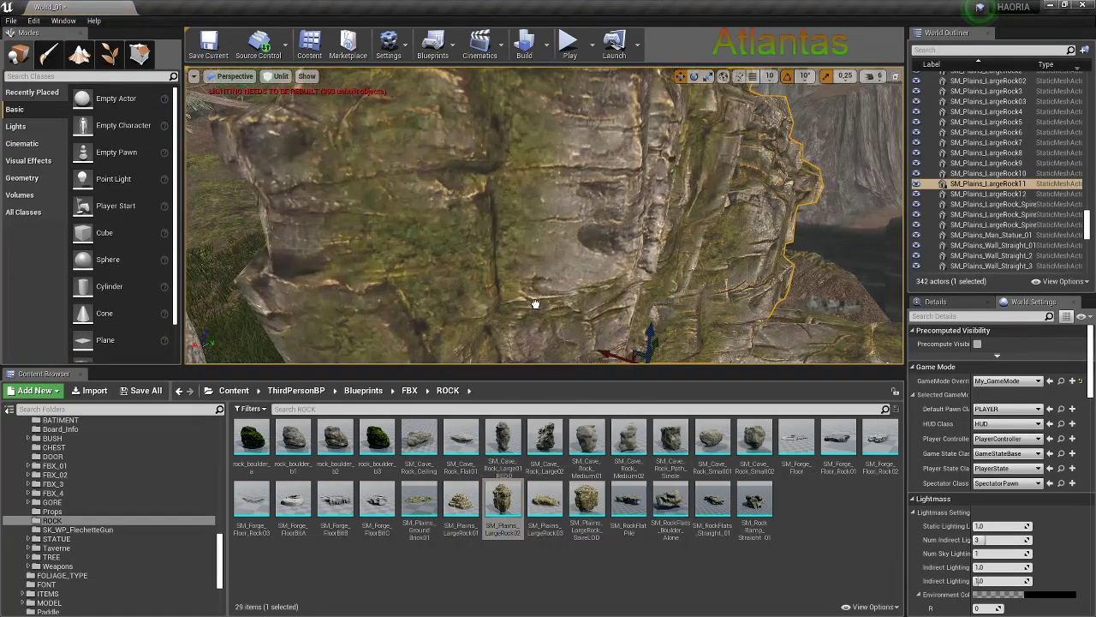
{"action": "key", "text": "f"}
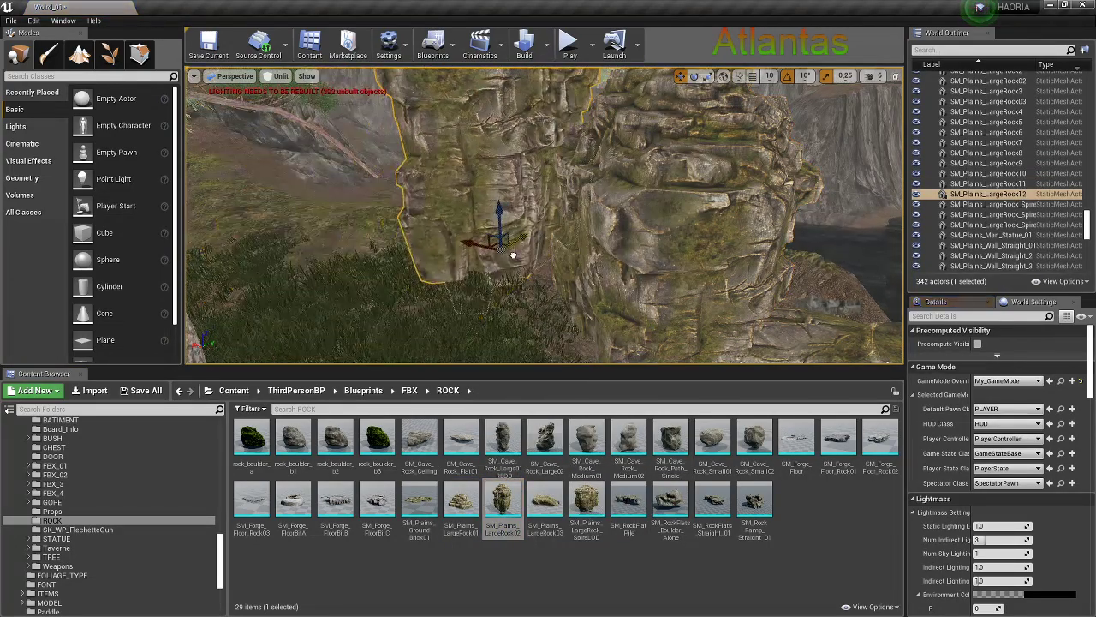
Enlarge the newest rock into a wide ledge, then select and frame the tall rock LargeRock11
{"action": "key", "text": "e"}
{"action": "scroll", "coordinate": [521, 227], "scroll_direction": "down", "scroll_amount": 5}
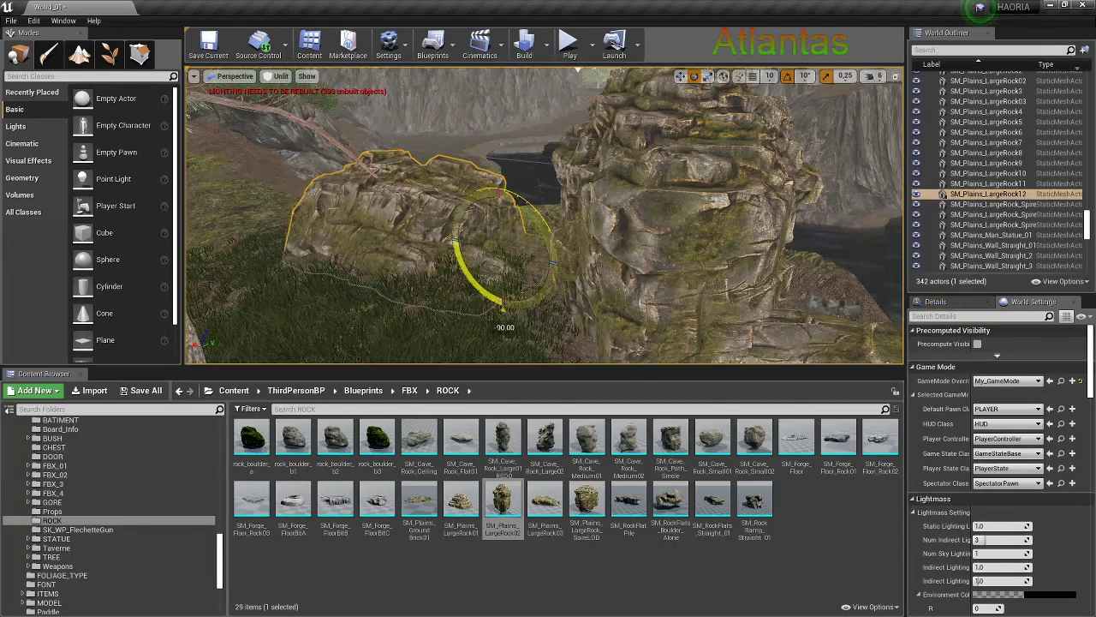
{"action": "key", "text": "w"}
{"action": "key", "text": "r"}
{"action": "left_click_drag", "start_coordinate": [495, 246], "coordinate": [531, 215]}
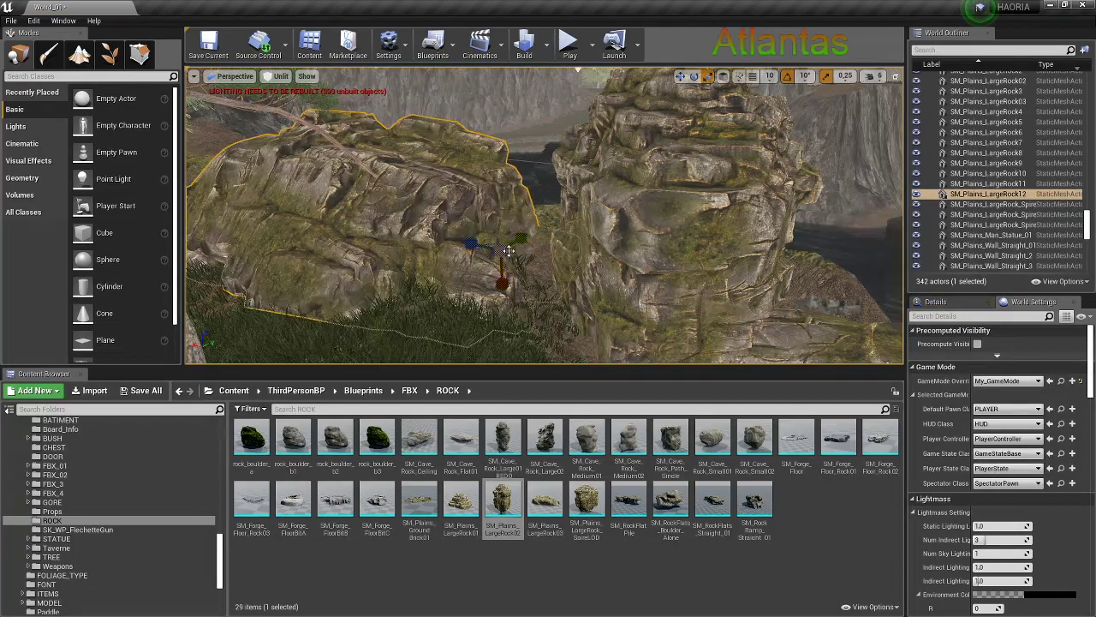
{"action": "left_click_drag", "start_coordinate": [509, 250], "coordinate": [568, 247]}
{"action": "key", "text": "w"}
{"action": "mouse_move", "coordinate": [568, 247]}
{"action": "right_mouse_down"}
{"action": "mouse_move", "coordinate": [602, 273]}
{"action": "mouse_move", "coordinate": [686, 291]}
{"action": "right_mouse_up"}
{"action": "left_click", "coordinate": [603, 273]}
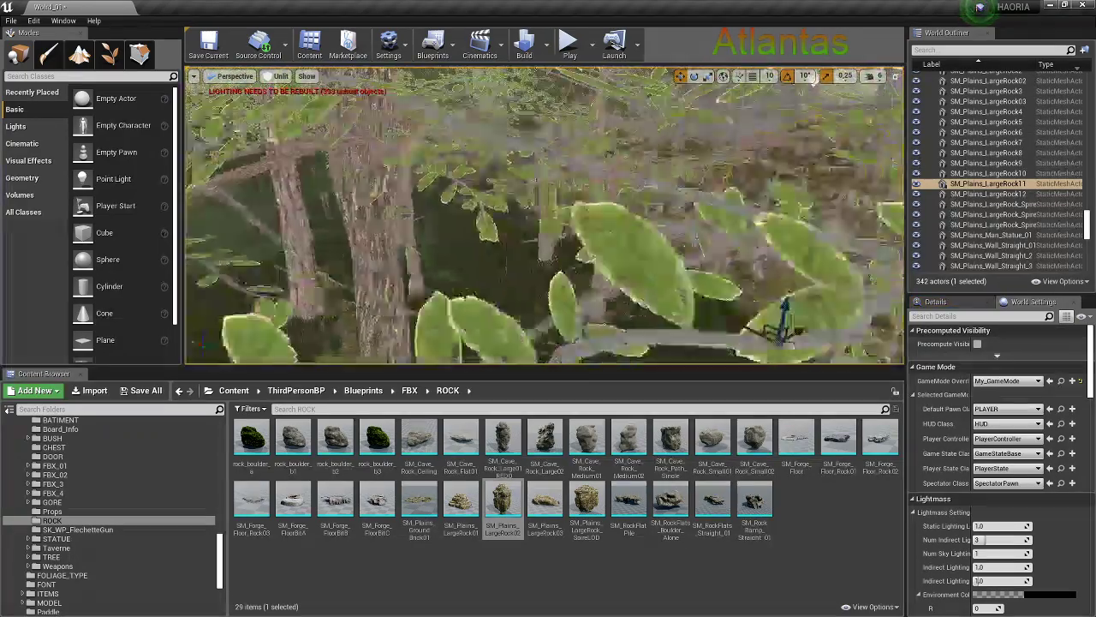
{"action": "key", "text": "f"}
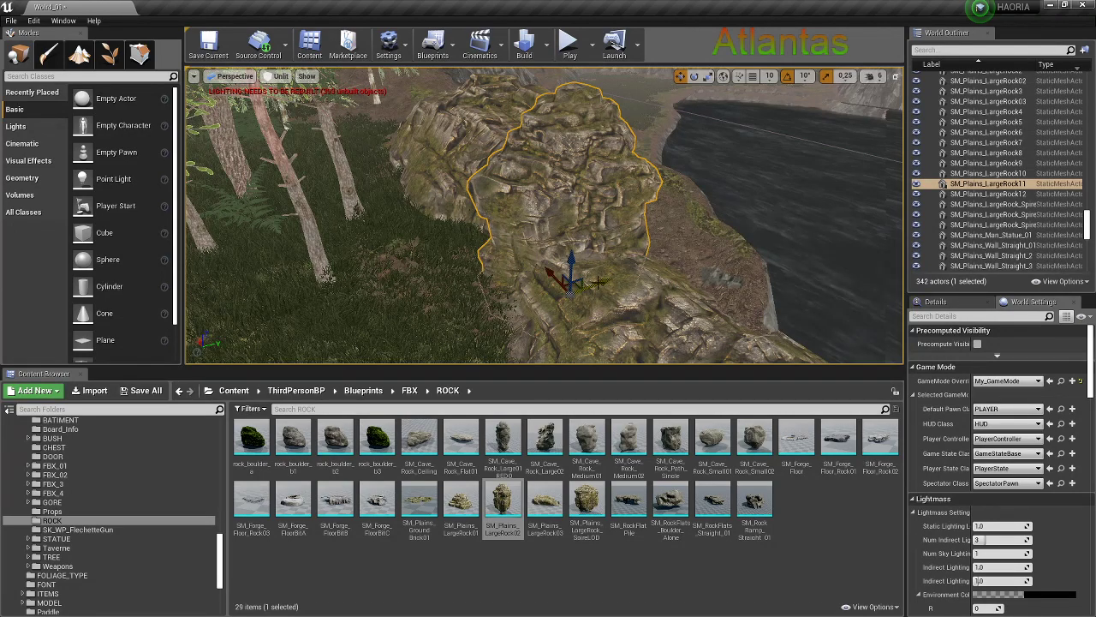
Place SM_Plains_LargeRock13 at the cliff from the right-click menu and slide it along the edge
{"action": "right_click", "coordinate": [680, 343]}
{"action": "left_click", "coordinate": [737, 288]}
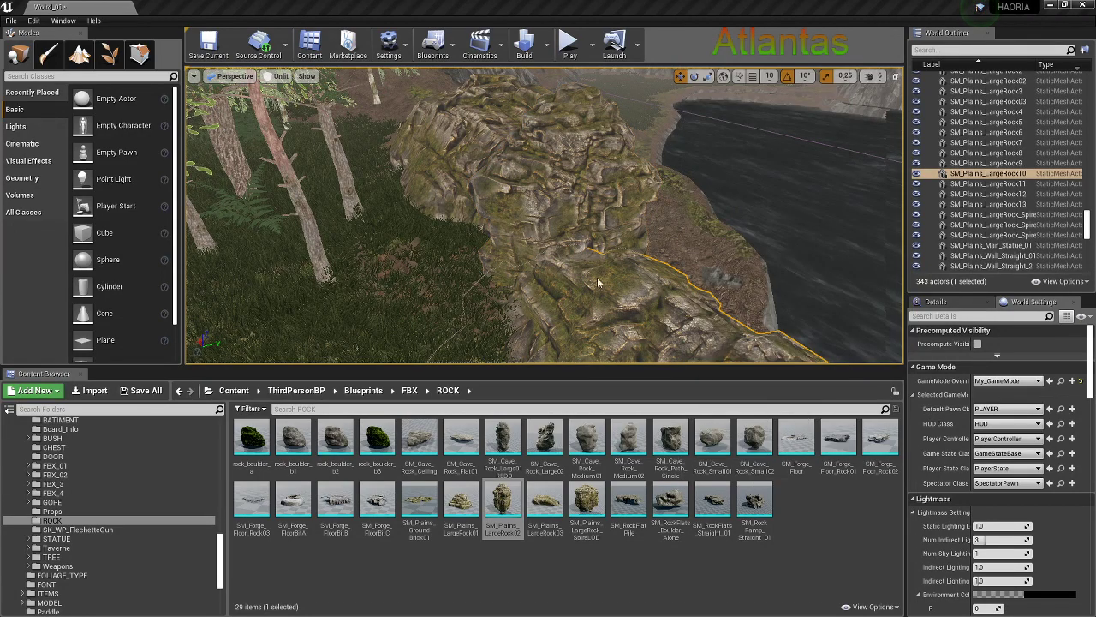
{"action": "left_click", "coordinate": [586, 225]}
{"action": "mouse_move", "coordinate": [539, 270]}
{"action": "left_mouse_down"}
{"action": "mouse_move", "coordinate": [589, 261]}
{"action": "mouse_move", "coordinate": [662, 317]}
{"action": "left_mouse_up"}
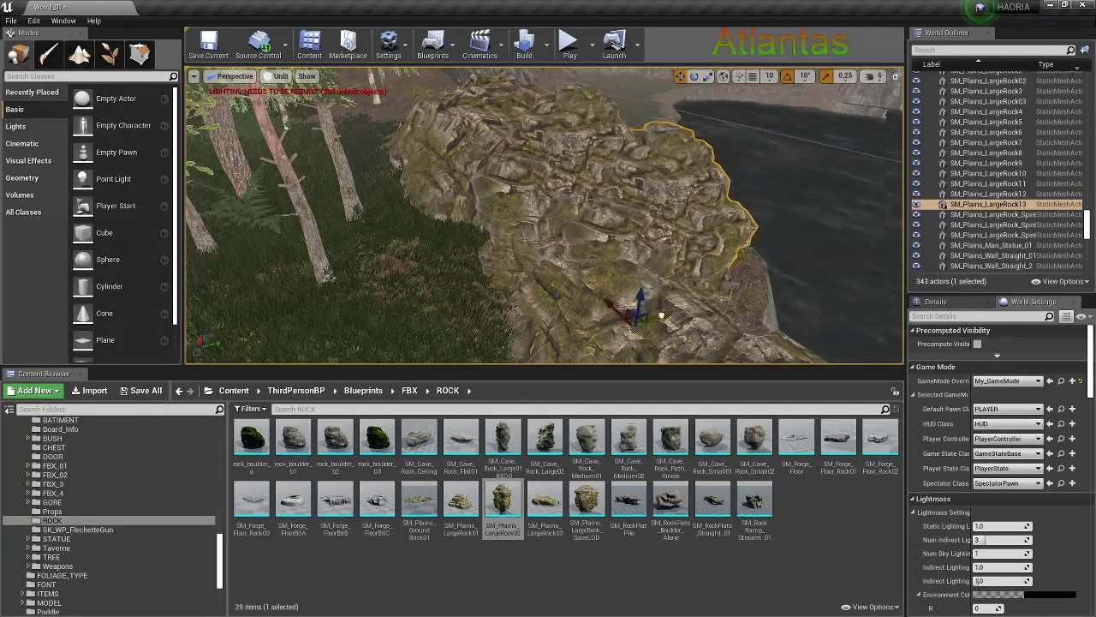
{"action": "mouse_move", "coordinate": [661, 317]}
{"action": "right_mouse_down"}
{"action": "mouse_move", "coordinate": [600, 308]}
{"action": "mouse_move", "coordinate": [618, 272]}
{"action": "right_mouse_up"}
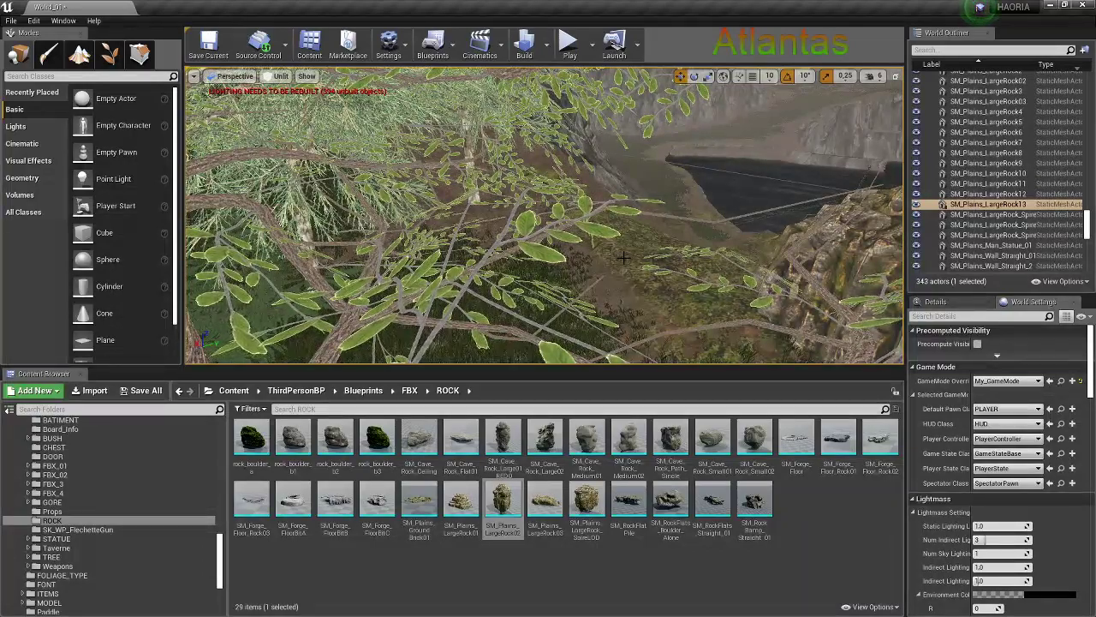
Drop a SM_Plains_LargeRock beside the forest path
{"action": "right_click_drag", "start_coordinate": [613, 288], "coordinate": [613, 288]}
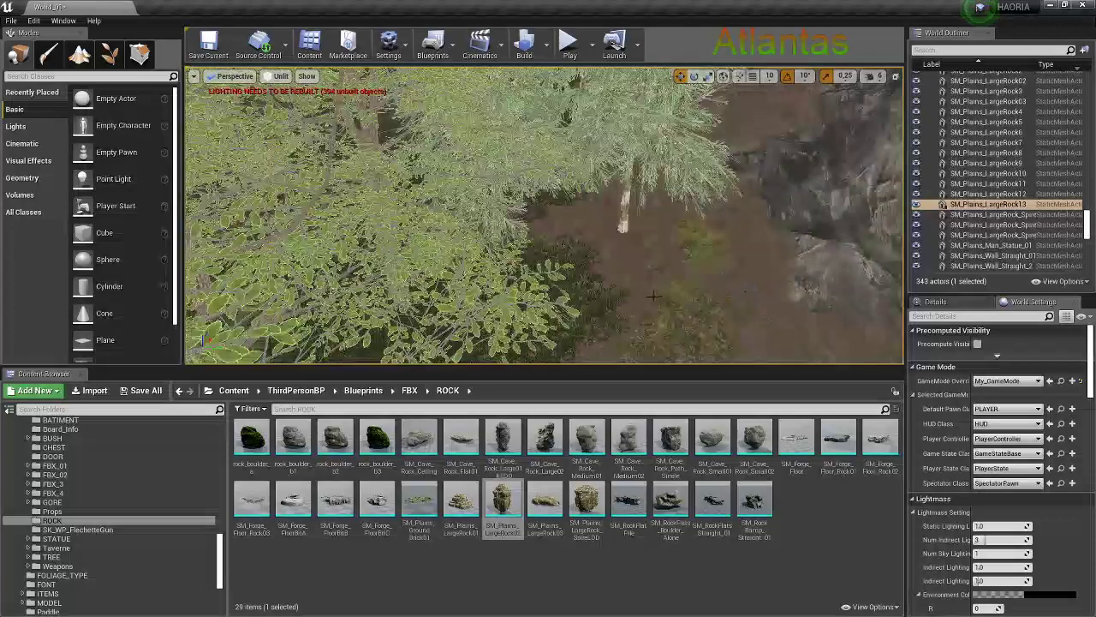
{"action": "mouse_move", "coordinate": [586, 503]}
{"action": "left_mouse_down"}
{"action": "mouse_move", "coordinate": [653, 294]}
{"action": "mouse_move", "coordinate": [503, 506]}
{"action": "left_mouse_up"}
{"action": "left_click_drag", "start_coordinate": [633, 314], "coordinate": [611, 329]}
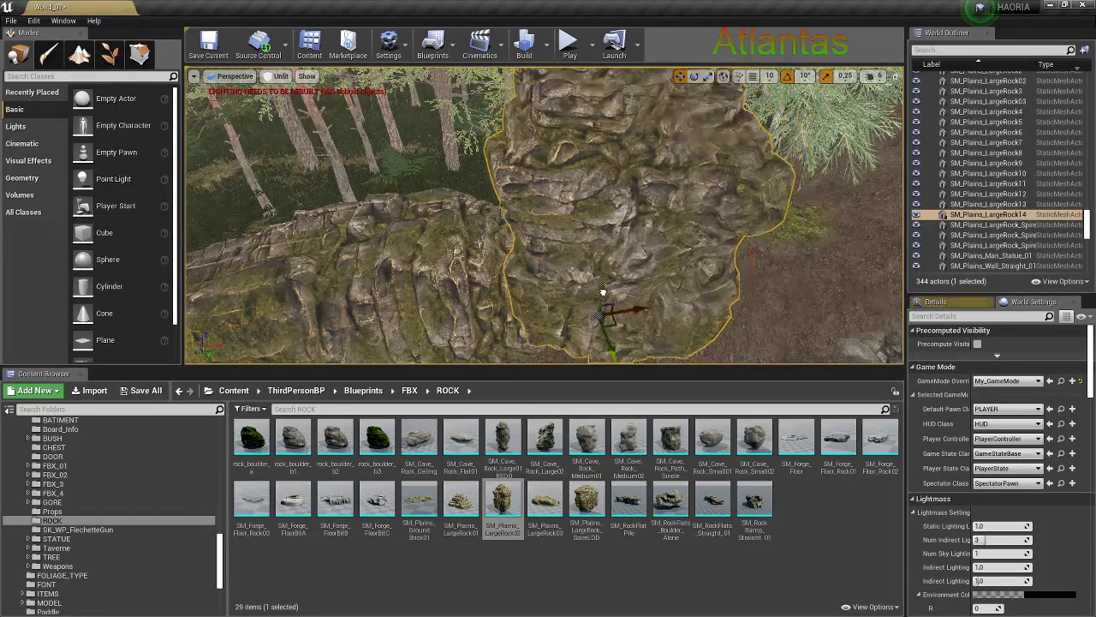
{"action": "mouse_move", "coordinate": [610, 328]}
{"action": "right_mouse_down"}
{"action": "mouse_move", "coordinate": [605, 293]}
{"action": "mouse_move", "coordinate": [596, 297]}
{"action": "right_mouse_up"}
Duplicate the rock twice along the path and turn the last copy about 60 degrees
{"action": "key", "text": "e"}
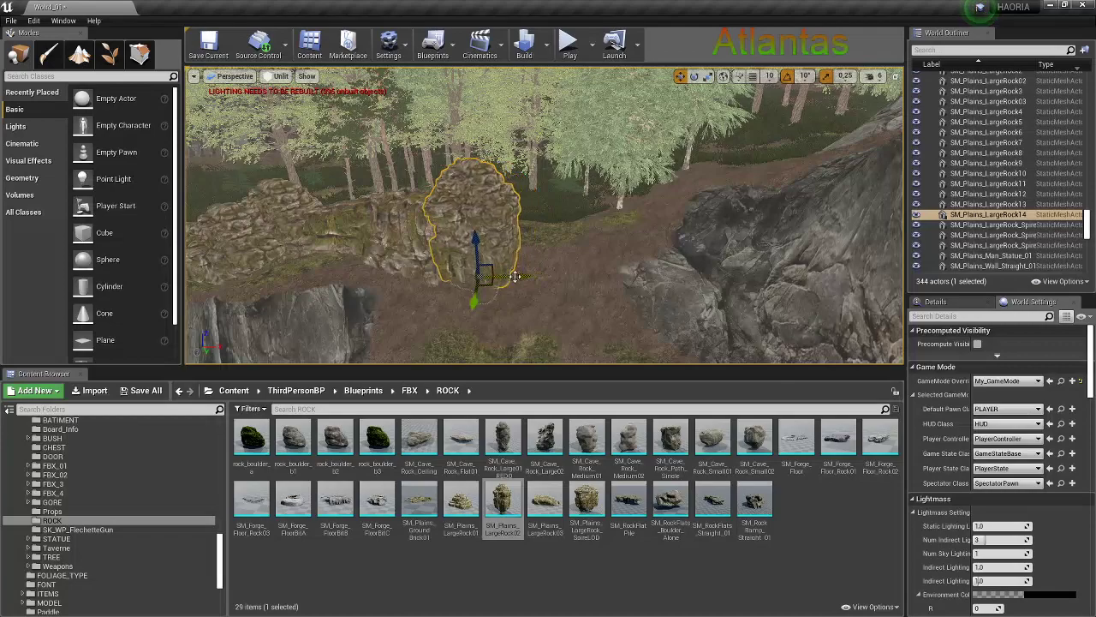
{"action": "mouse_move", "coordinate": [529, 274]}
{"action": "left_mouse_down", "text": "alt"}
{"action": "mouse_move", "coordinate": [517, 237]}
{"action": "mouse_move", "coordinate": [589, 299]}
{"action": "left_mouse_up", "text": "alt"}
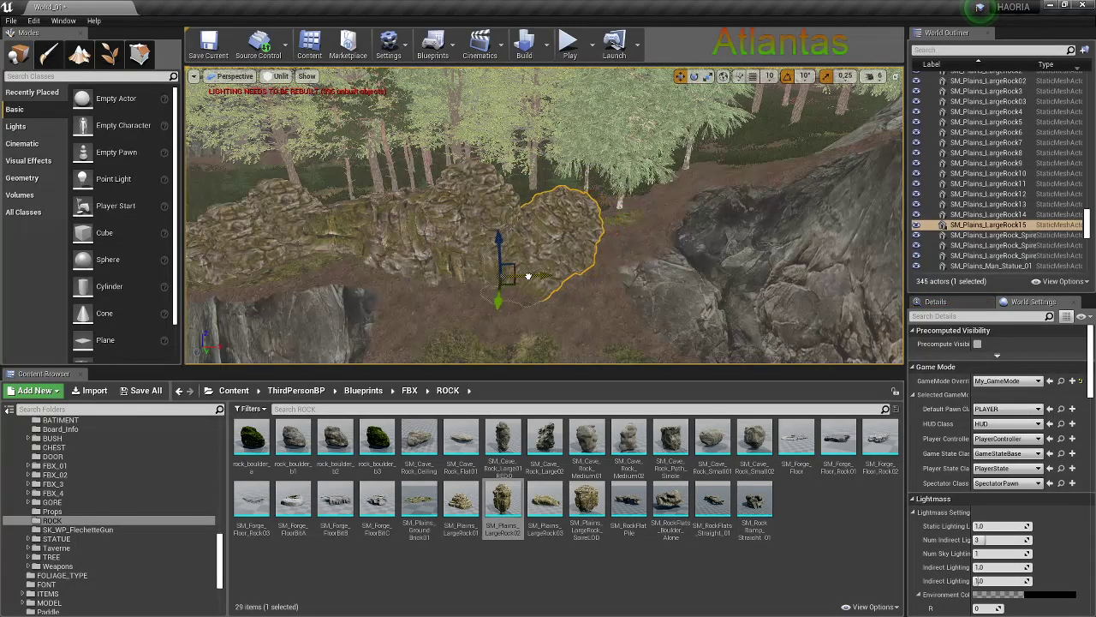
{"action": "left_click_drag", "start_coordinate": [538, 277], "coordinate": [600, 267], "text": "alt"}
{"action": "key", "text": "e"}
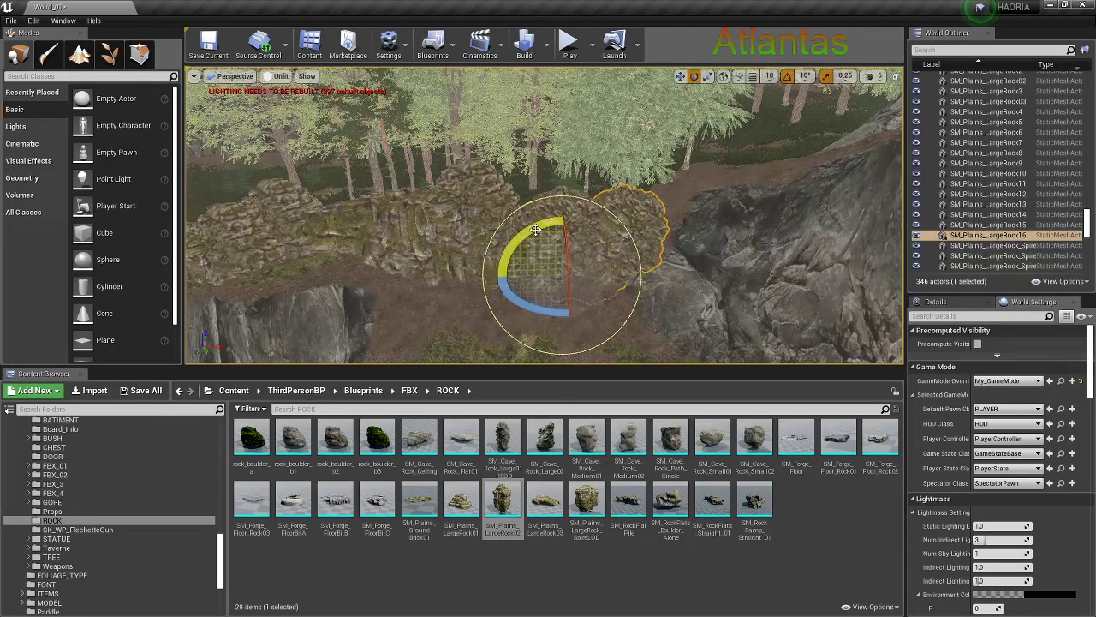
{"action": "left_click_drag", "start_coordinate": [536, 229], "coordinate": [600, 221]}
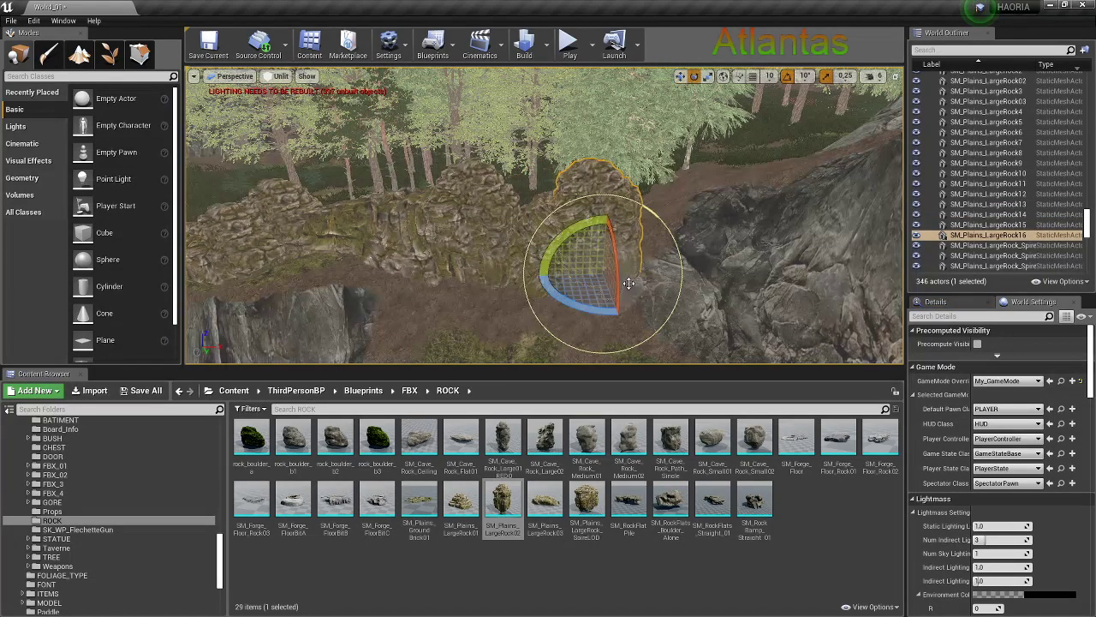
{"action": "key", "text": "r"}
{"action": "mouse_move", "coordinate": [667, 273]}
{"action": "left_mouse_down"}
{"action": "mouse_move", "coordinate": [630, 285]}
{"action": "mouse_move", "coordinate": [602, 257]}
{"action": "mouse_move", "coordinate": [605, 286]}
{"action": "left_mouse_up"}
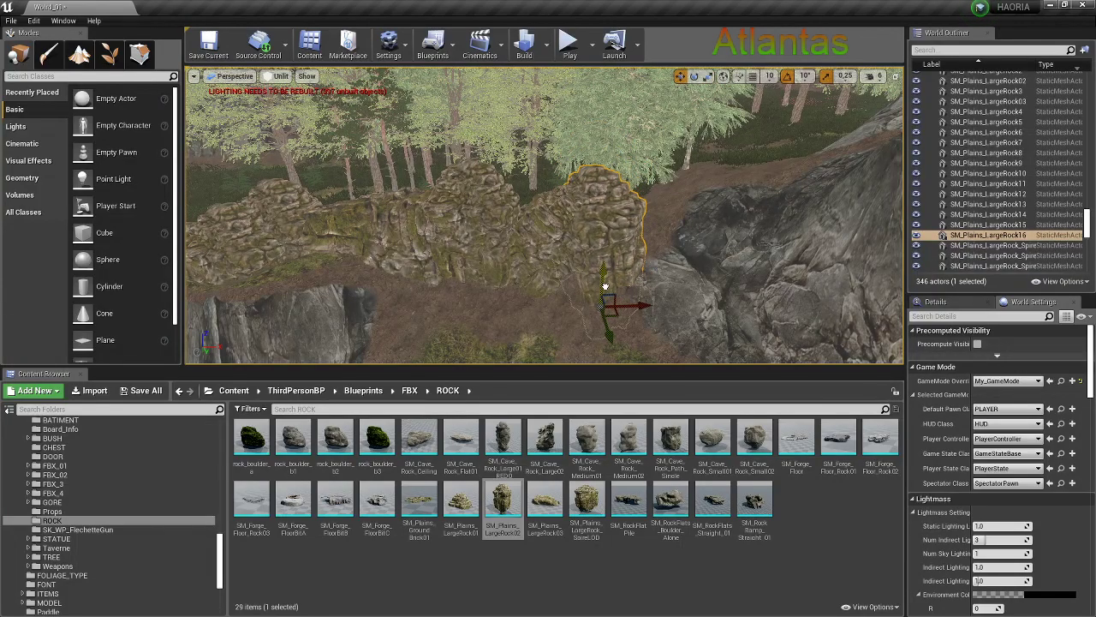
Place a SM_Plains_LargeRock02 on the lakeside slope and look over the lake to the rock wall
{"action": "left_click", "coordinate": [674, 250]}
{"action": "right_click_drag", "start_coordinate": [704, 243], "coordinate": [721, 247]}
{"action": "left_click_drag", "start_coordinate": [580, 272], "coordinate": [577, 254]}
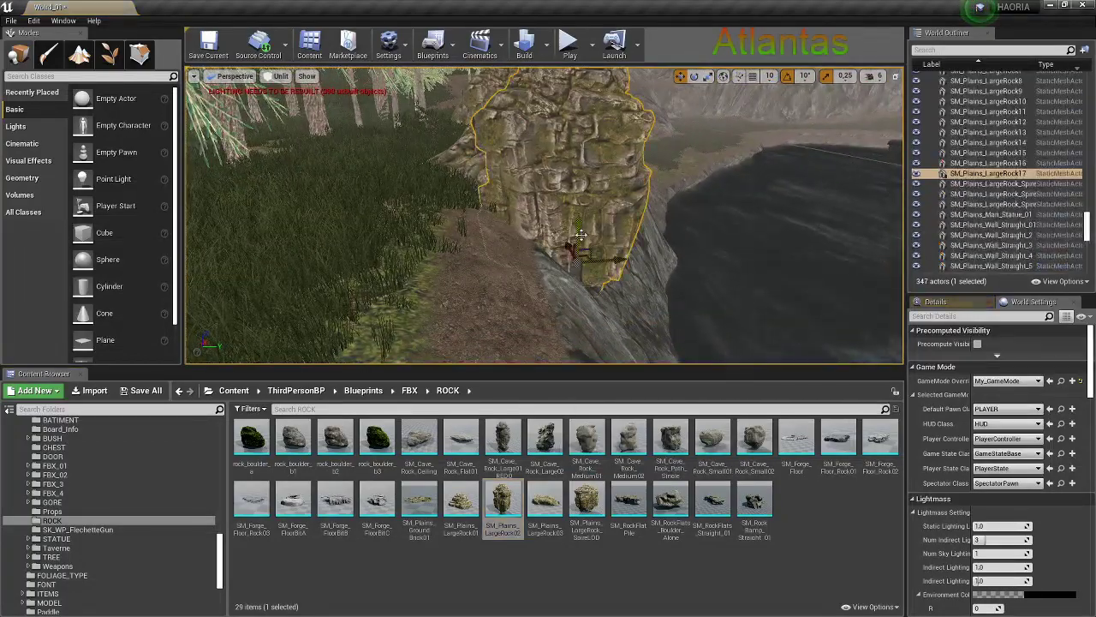
{"action": "right_click_drag", "start_coordinate": [653, 211], "coordinate": [656, 224]}
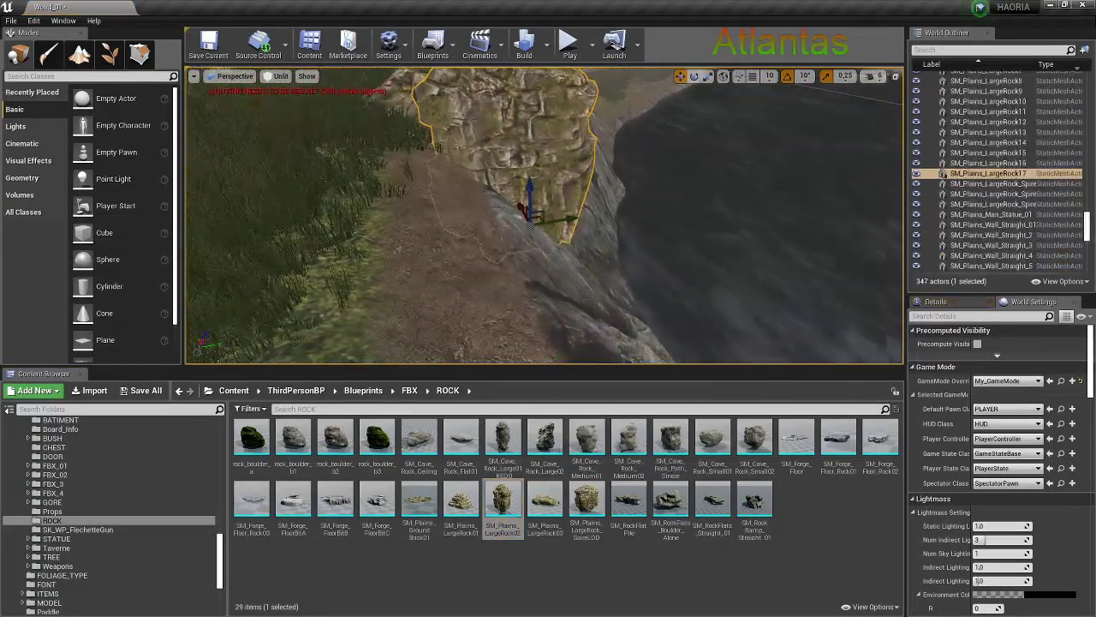
{"action": "left_click", "coordinate": [634, 274]}
{"action": "right_click_drag", "start_coordinate": [634, 274], "coordinate": [638, 288]}
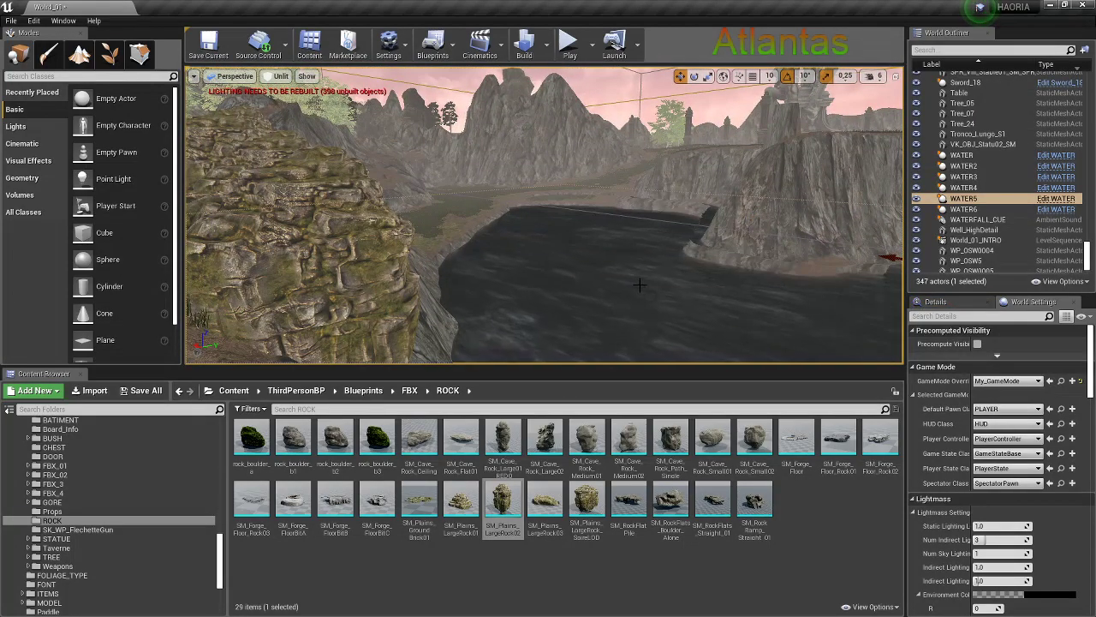
{"action": "right_click_drag", "start_coordinate": [640, 283], "coordinate": [599, 308]}
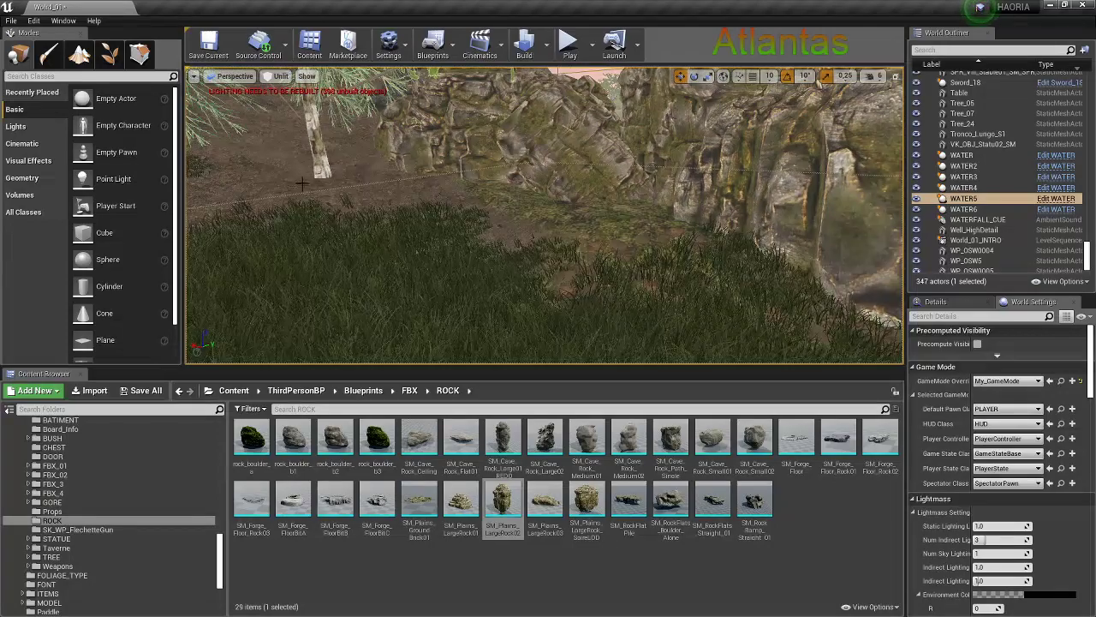
{"action": "left_click", "coordinate": [79, 56]}
Pick the Smooth sculpt tool with brush size about 290 and fly over to the rocky cliff
{"action": "left_click", "coordinate": [26, 139]}
{"action": "left_click", "coordinate": [155, 221]}
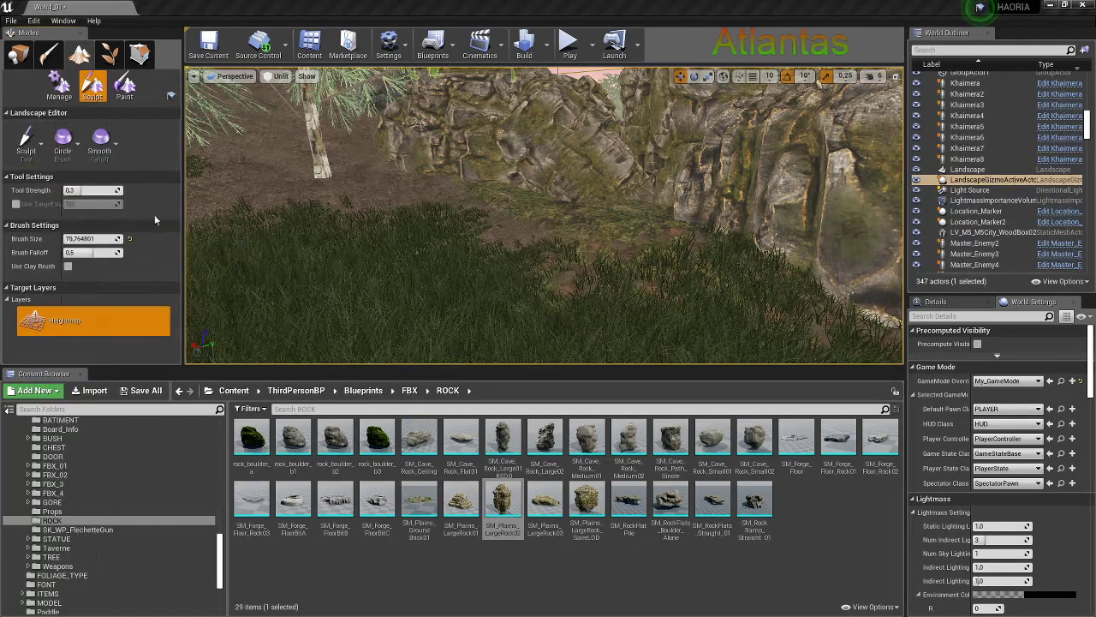
{"action": "left_click_drag", "start_coordinate": [93, 252], "coordinate": [120, 251]}
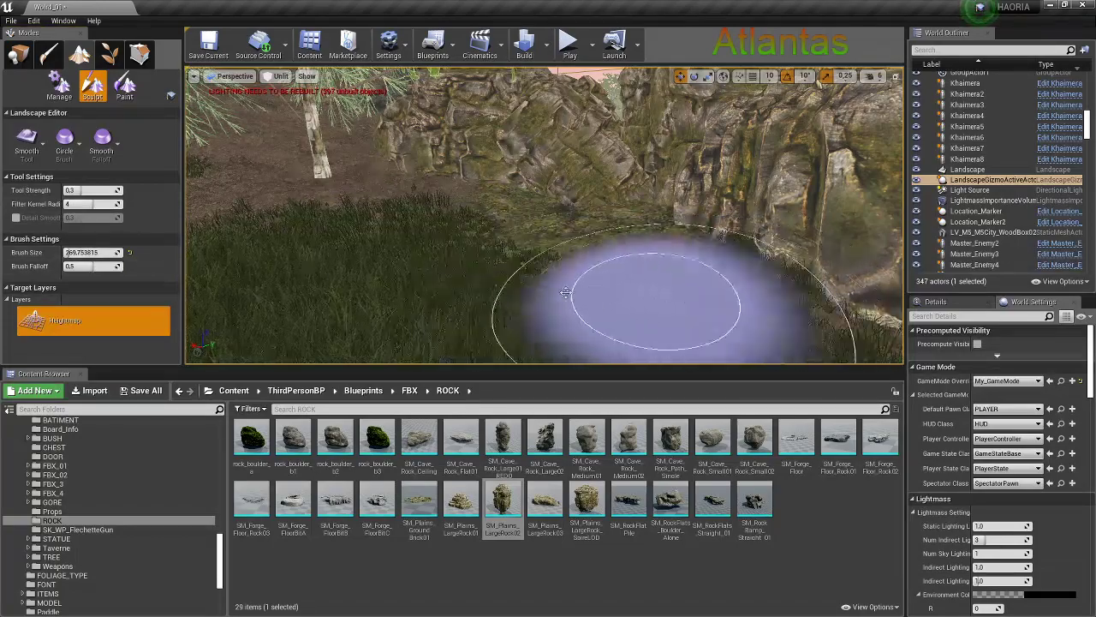
{"action": "mouse_move", "coordinate": [566, 292]}
{"action": "right_mouse_down"}
{"action": "mouse_move", "coordinate": [517, 213]}
{"action": "mouse_move", "coordinate": [421, 213]}
{"action": "right_mouse_up"}
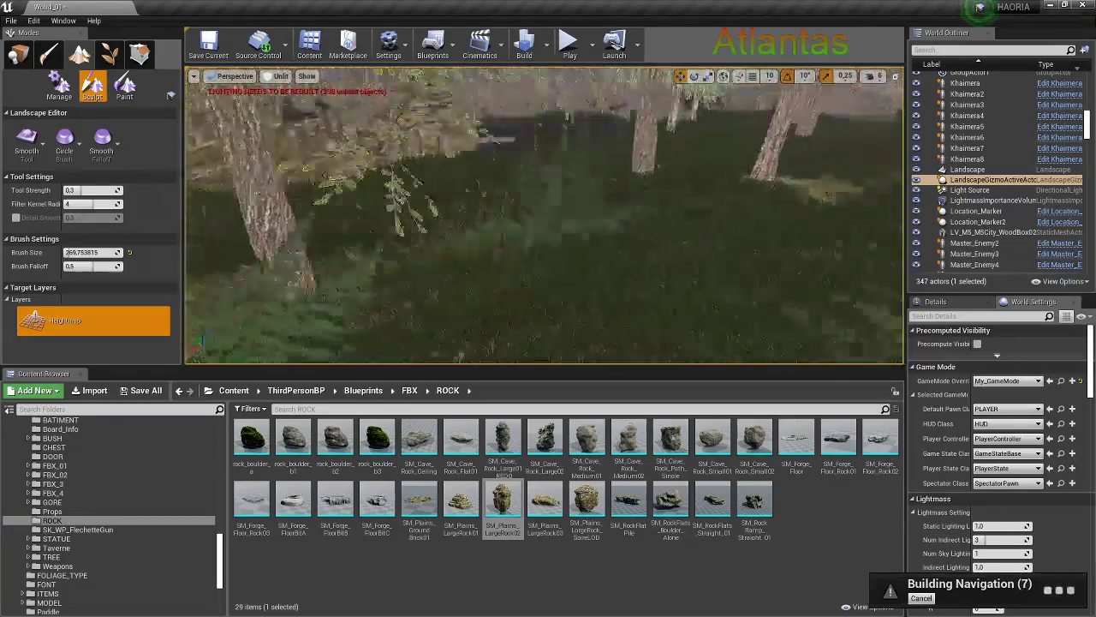
{"action": "right_click_drag", "start_coordinate": [421, 214], "coordinate": [617, 208]}
{"action": "right_click_drag", "start_coordinate": [682, 263], "coordinate": [631, 209]}
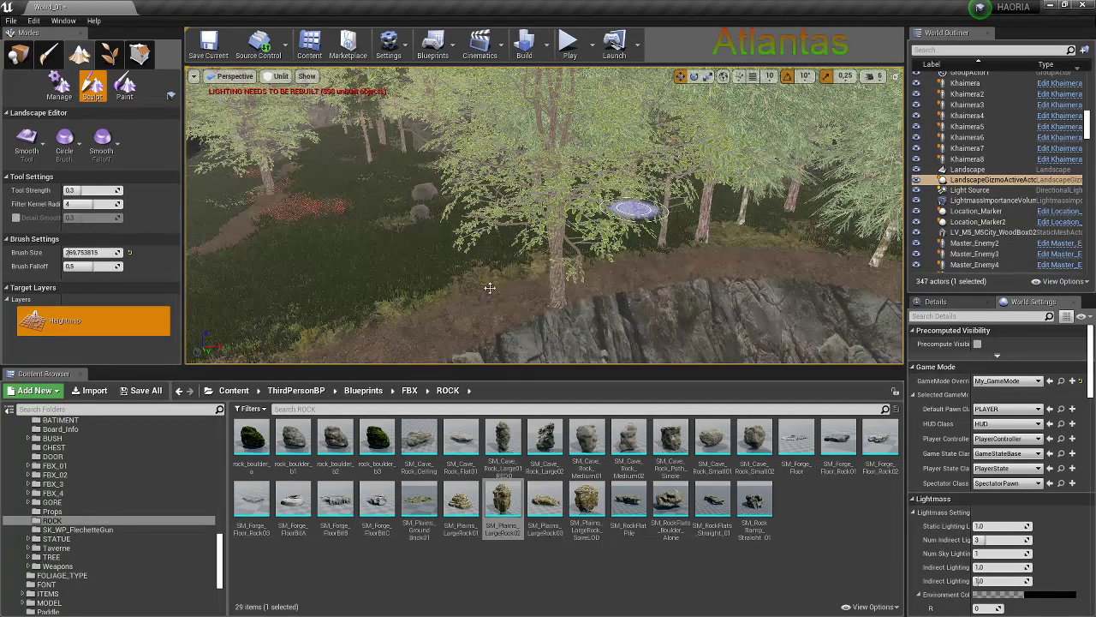
Focus on the foliage at the cliff edge and switch the Modes panel to Place mode with Shift+1
{"action": "right_click", "coordinate": [492, 273]}
{"action": "left_click", "coordinate": [514, 285]}
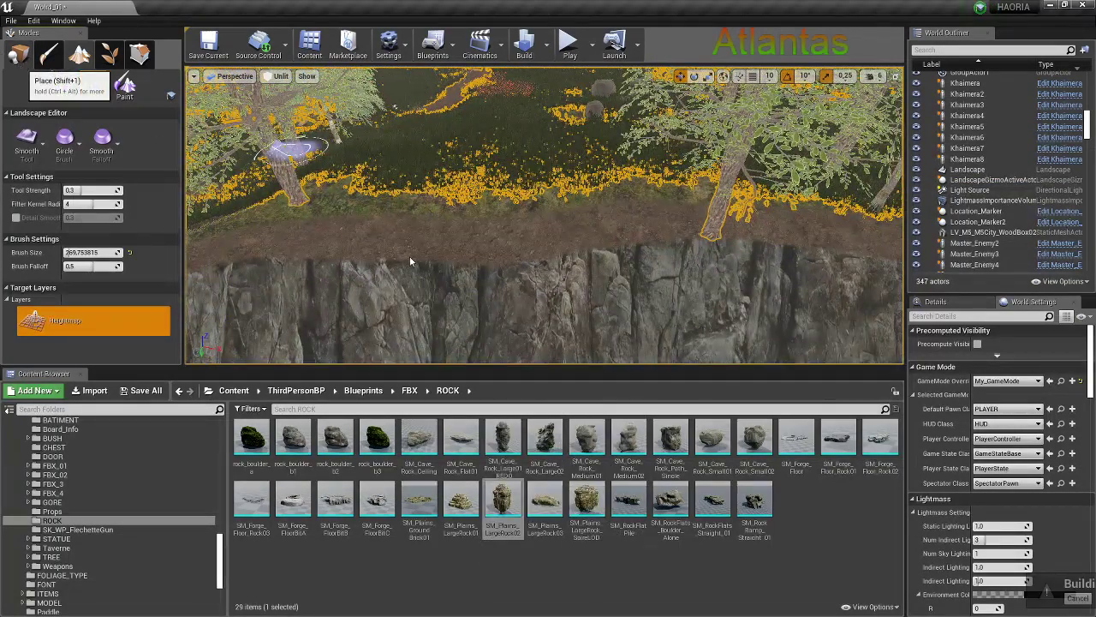
{"action": "key", "text": "shift+1"}
{"action": "mouse_move", "coordinate": [410, 261]}
{"action": "right_mouse_down"}
{"action": "mouse_move", "coordinate": [514, 257]}
{"action": "mouse_move", "coordinate": [514, 307]}
{"action": "right_mouse_up"}
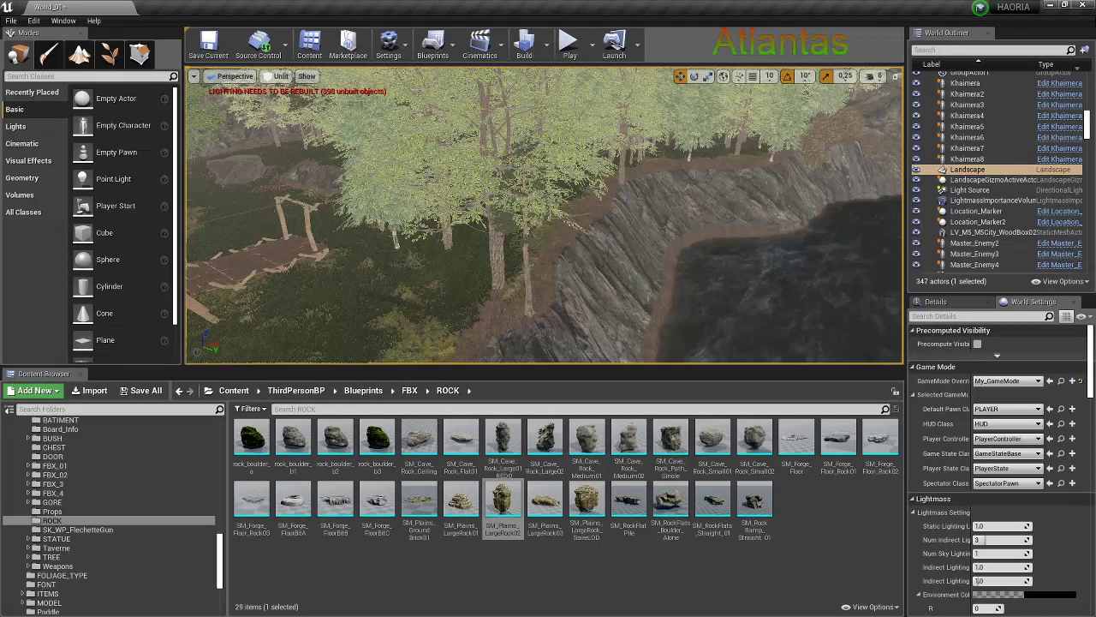
Fly around the rope bridge over the cliffs and the forest clearing
{"action": "right_click", "coordinate": [476, 355]}
{"action": "right_click_drag", "start_coordinate": [650, 271], "coordinate": [685, 261]}
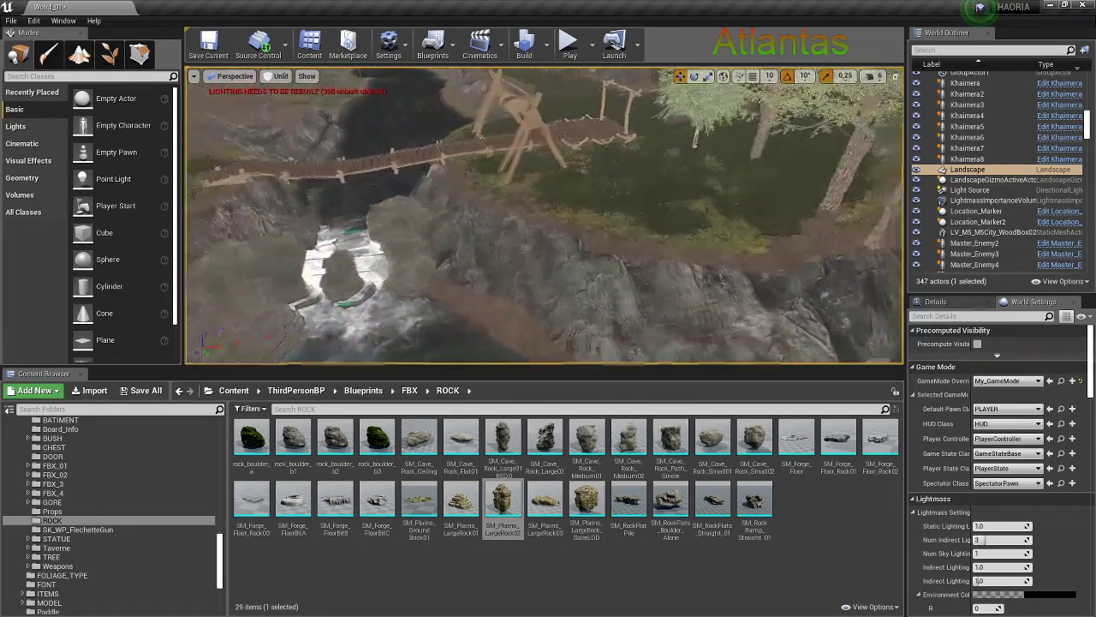
{"action": "right_click", "coordinate": [676, 262]}
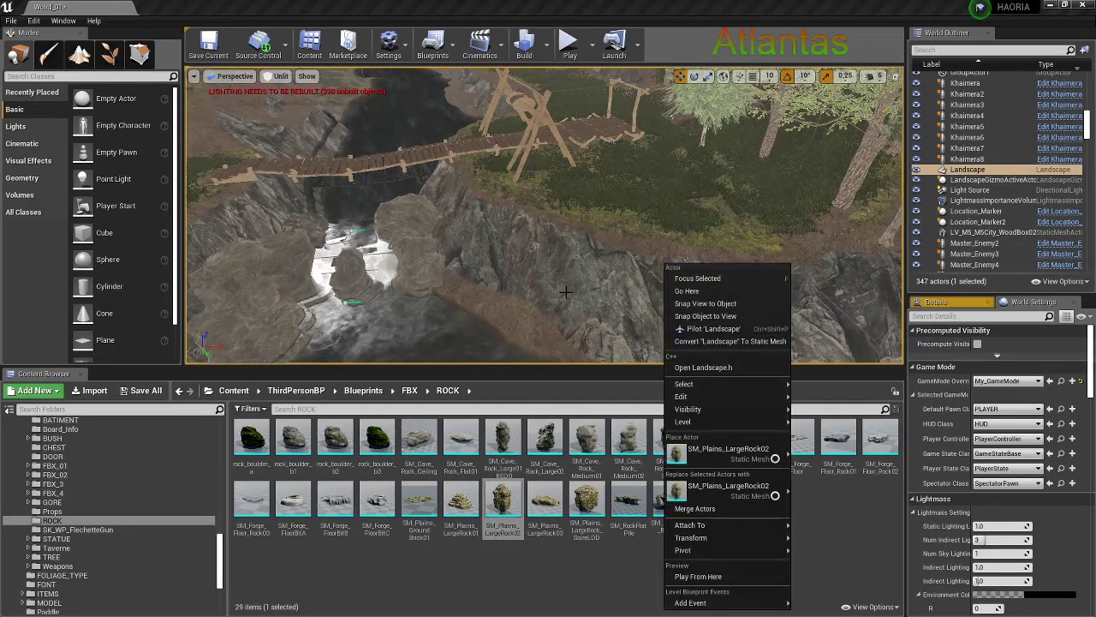
{"action": "right_click_drag", "start_coordinate": [676, 262], "coordinate": [702, 256]}
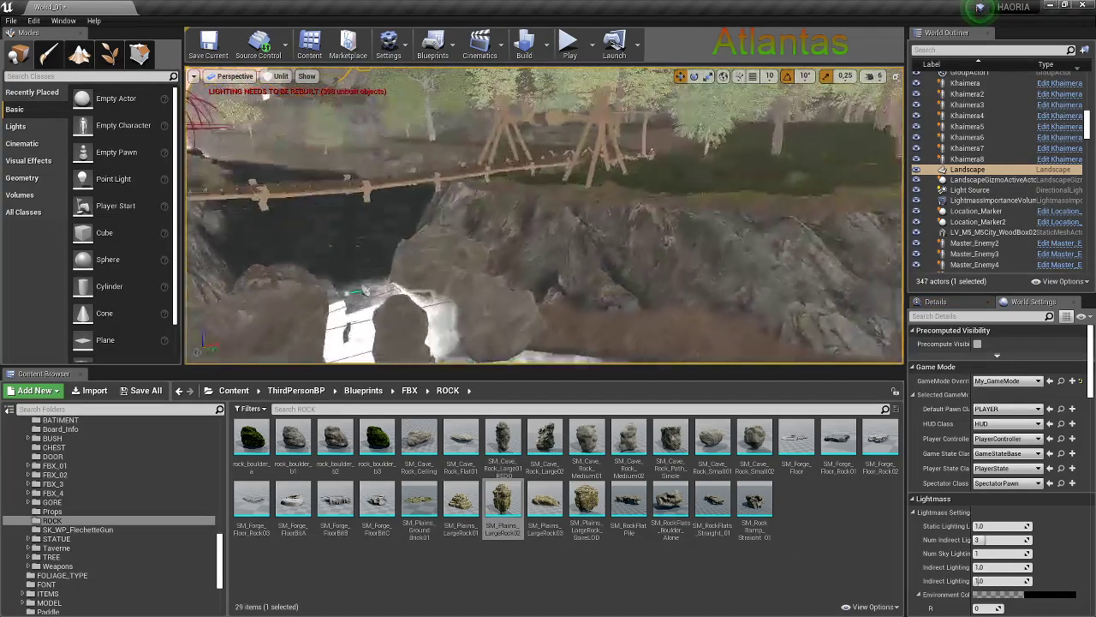
{"action": "right_click_drag", "start_coordinate": [548, 288], "coordinate": [531, 288]}
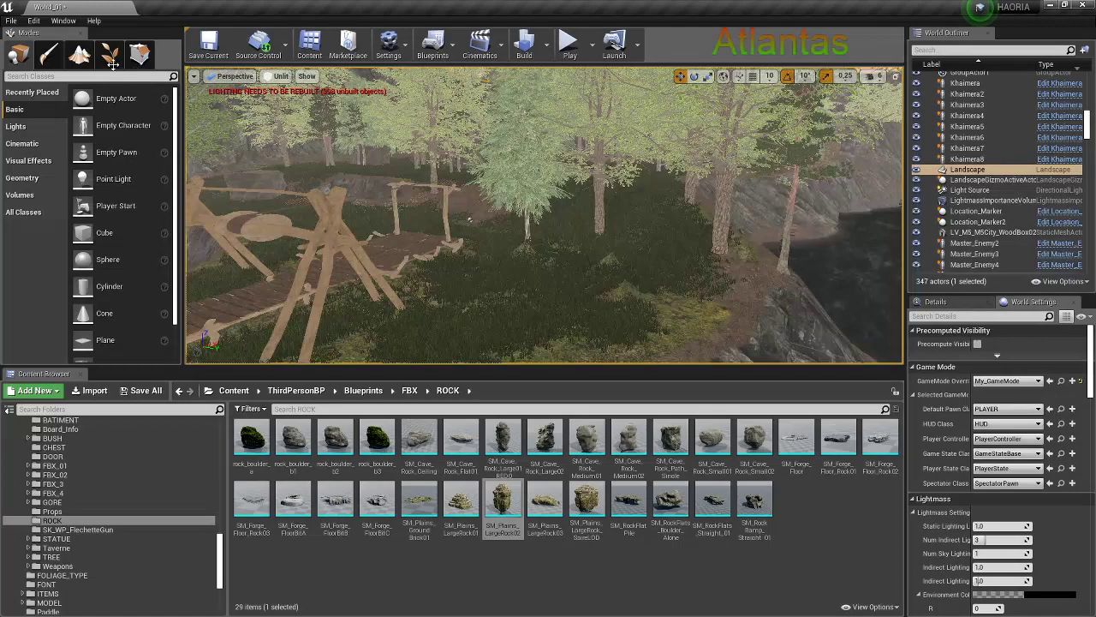
{"action": "right_click", "coordinate": [86, 59]}
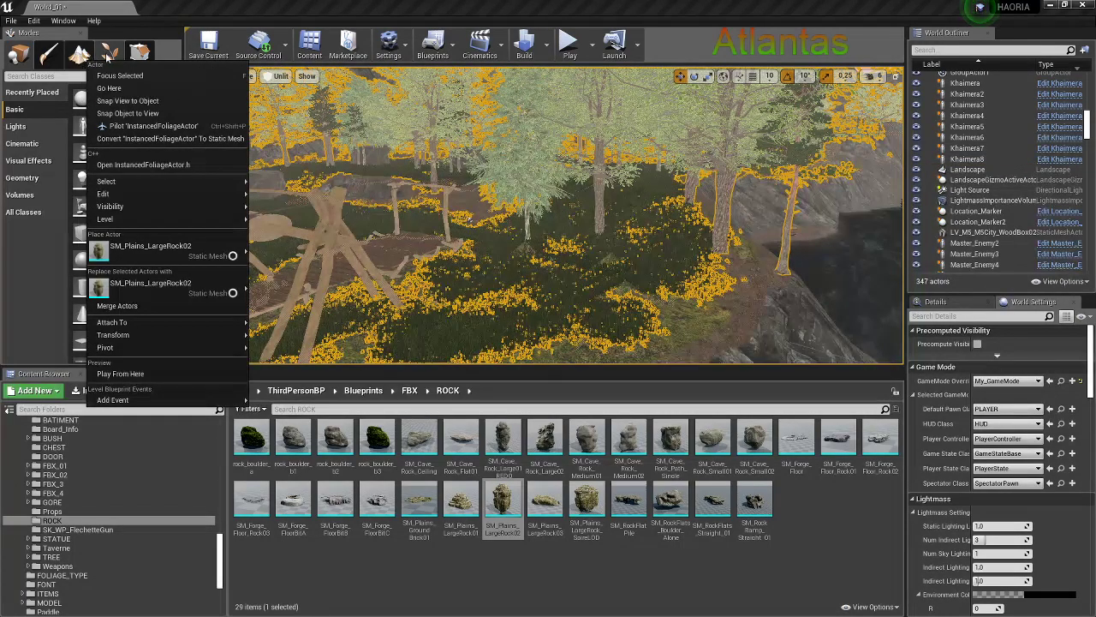
Return to Landscape Smooth sculpting (brush about 289.75, strength 0.3) and look down over the cliffs
{"action": "left_click", "coordinate": [79, 55]}
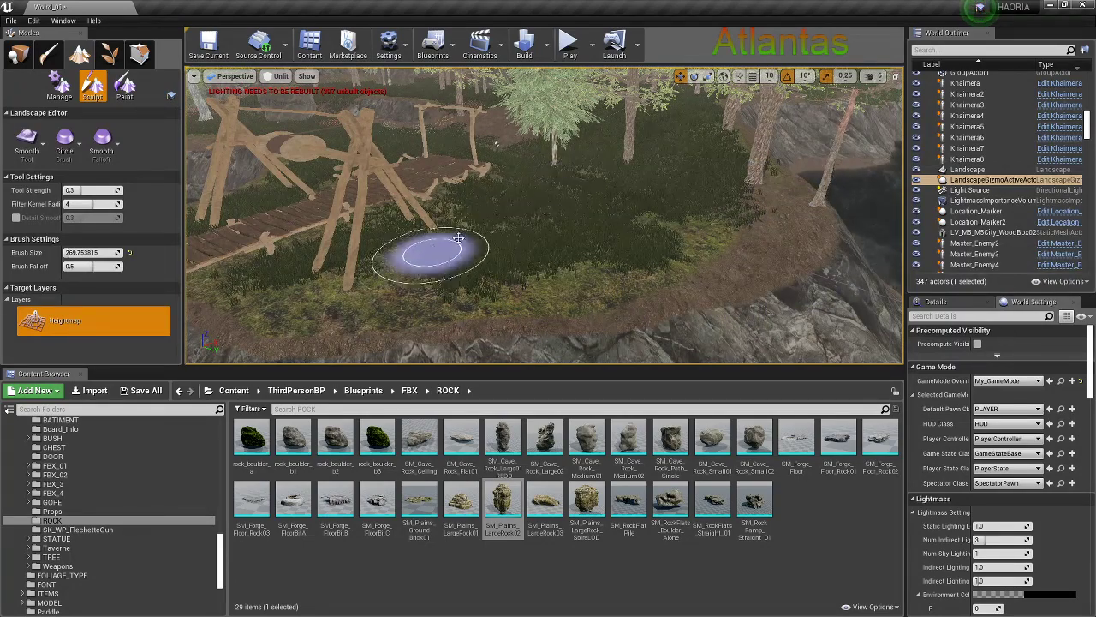
{"action": "mouse_move", "coordinate": [524, 219]}
{"action": "right_mouse_down"}
{"action": "mouse_move", "coordinate": [548, 214]}
{"action": "mouse_move", "coordinate": [538, 207]}
{"action": "right_mouse_up"}
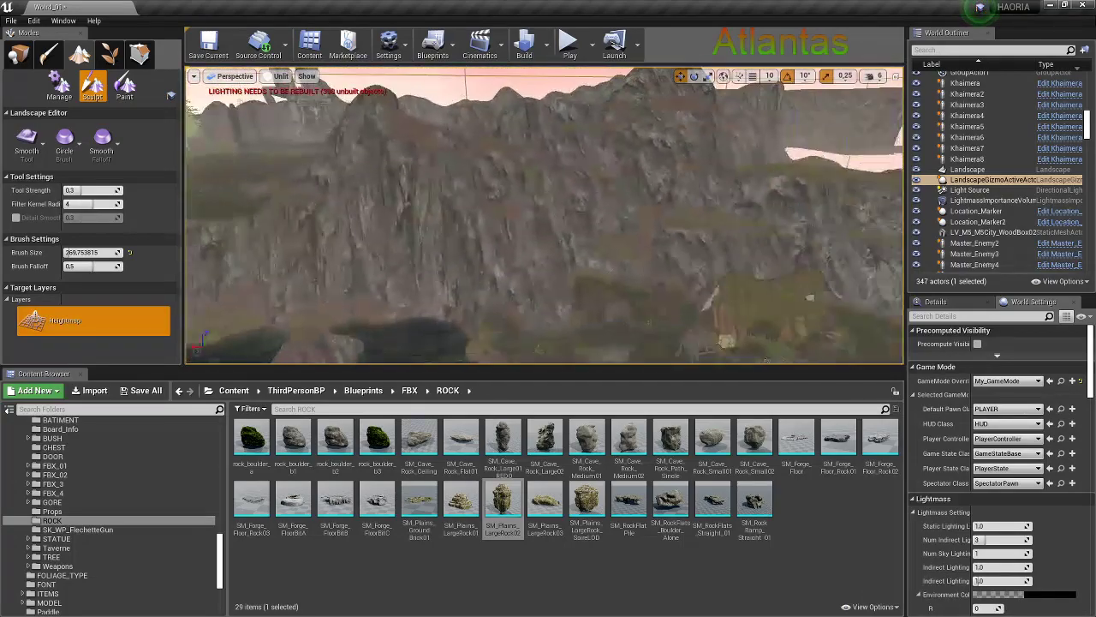
{"action": "right_click_drag", "start_coordinate": [578, 252], "coordinate": [709, 262]}
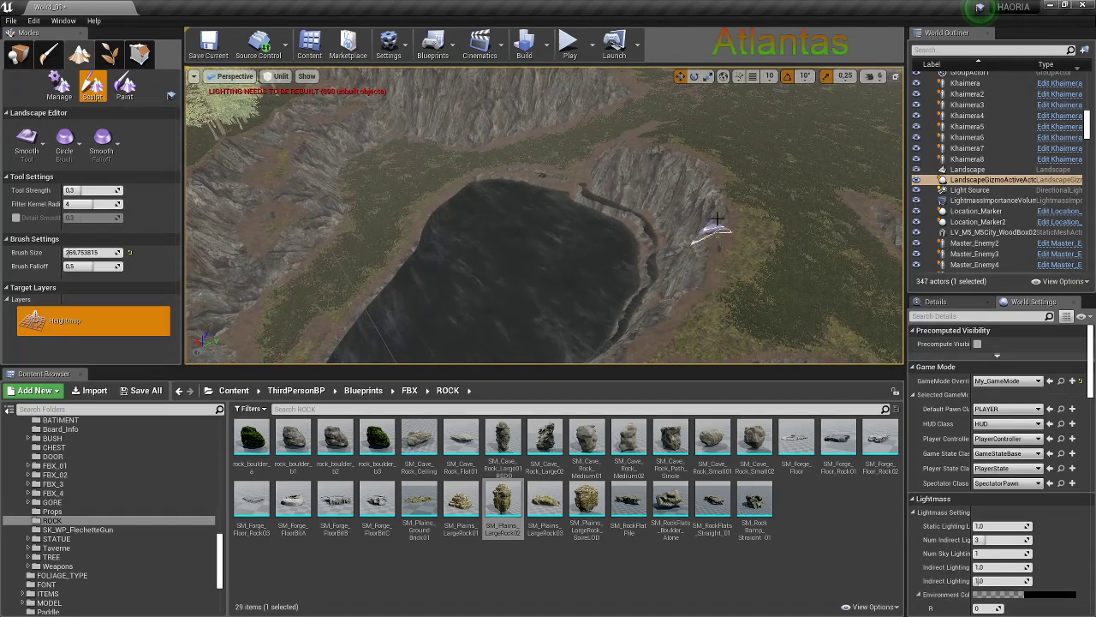
{"action": "right_click_drag", "start_coordinate": [717, 220], "coordinate": [719, 221]}
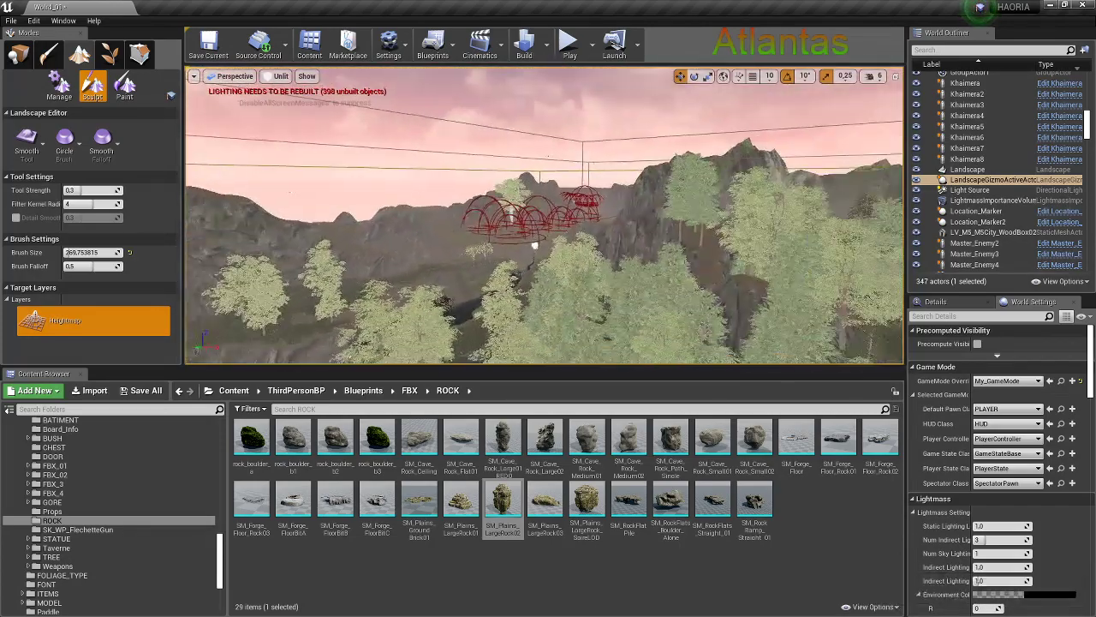
Locate the background mountain's mesh in the Content Browser and place a new mountain near the statue
{"action": "left_click", "coordinate": [17, 54]}
{"action": "left_click", "coordinate": [734, 152]}
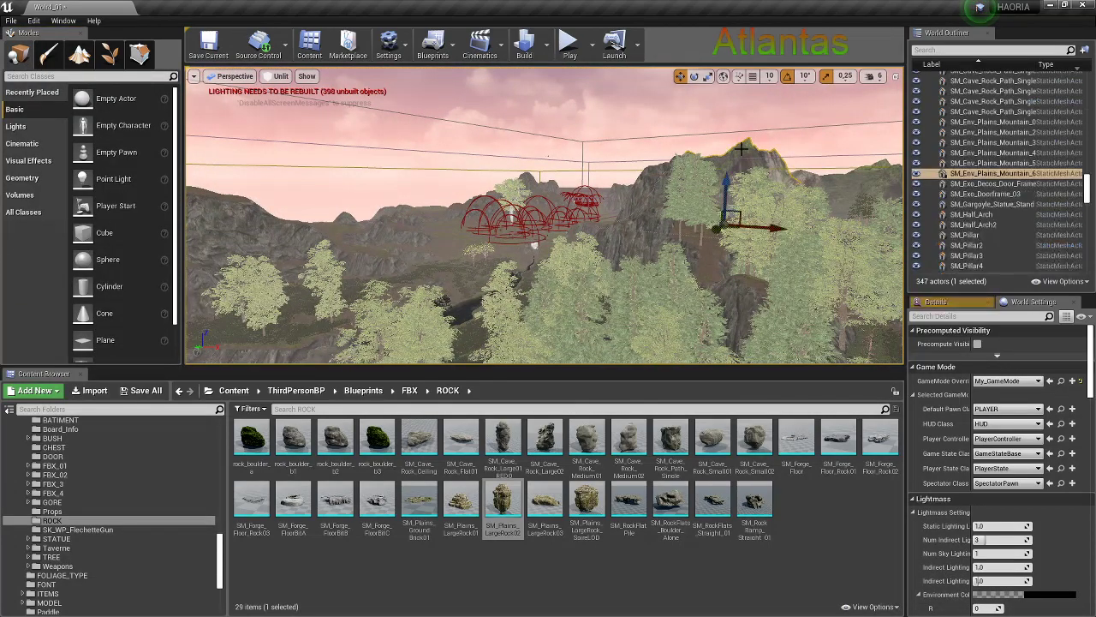
{"action": "key", "text": "f"}
{"action": "left_click", "coordinate": [973, 306]}
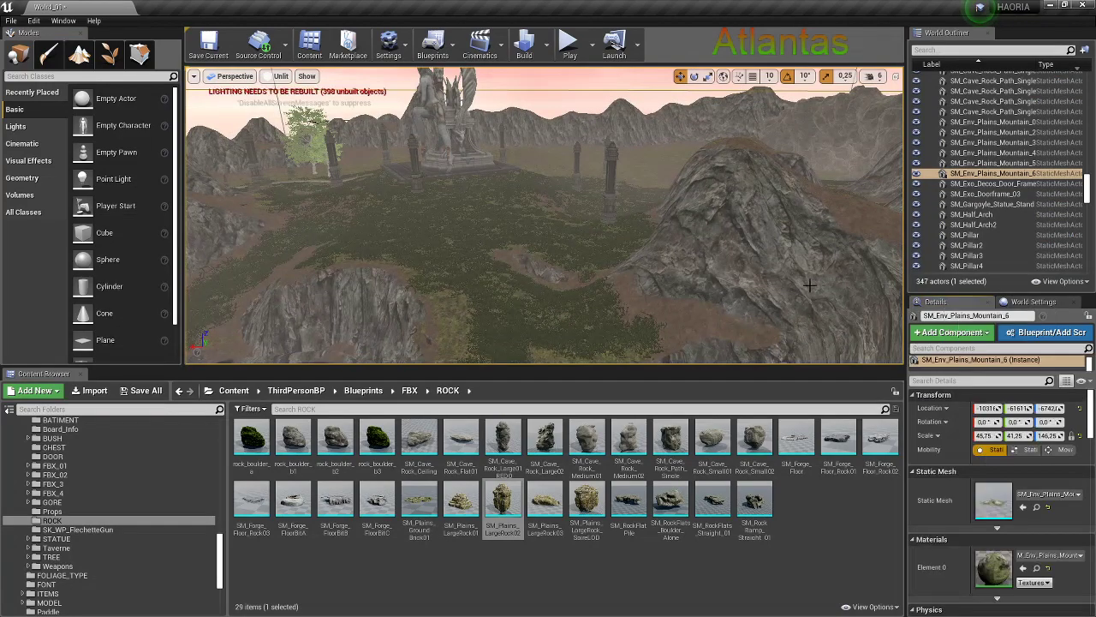
{"action": "left_click", "coordinate": [1037, 506]}
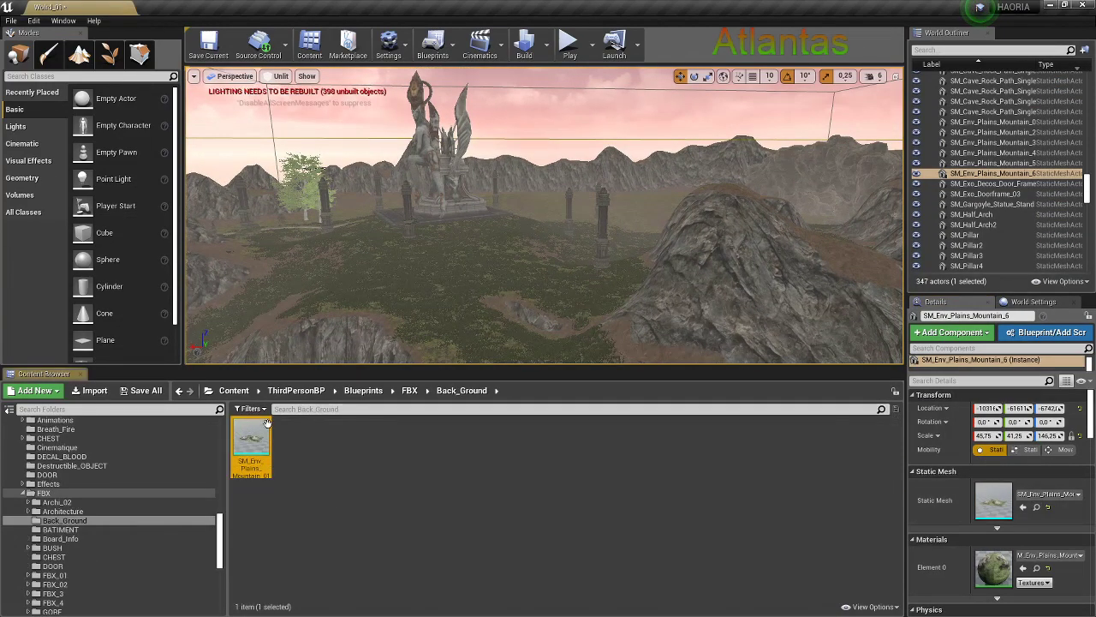
{"action": "mouse_move", "coordinate": [251, 441]}
{"action": "left_mouse_down"}
{"action": "mouse_move", "coordinate": [532, 194]}
{"action": "mouse_move", "coordinate": [545, 166]}
{"action": "mouse_move", "coordinate": [545, 179]}
{"action": "left_mouse_up"}
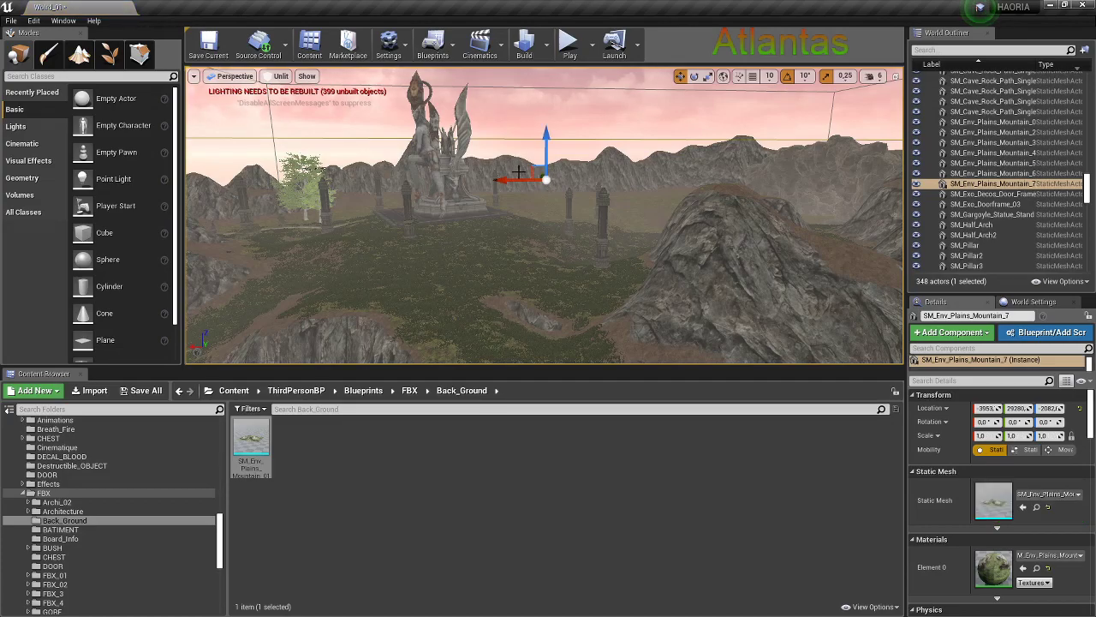
Look over the mountain ridge, then find SM_Env_Plains_Mountain_7 by searching 'mou' in the outliner
{"action": "right_click", "coordinate": [523, 174]}
{"action": "left_click", "coordinate": [549, 183]}
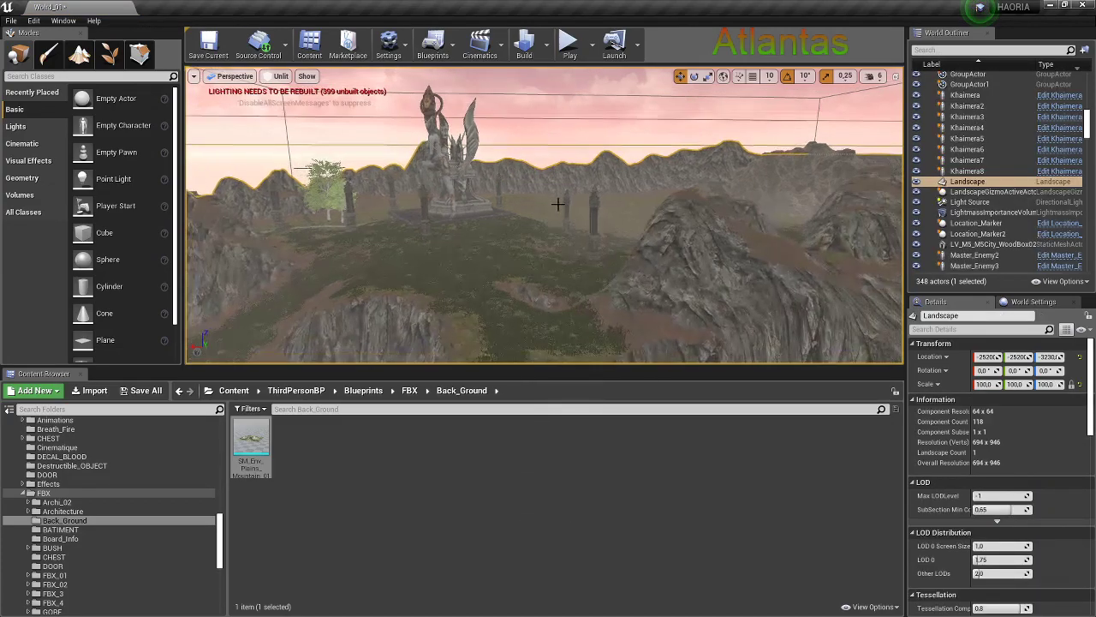
{"action": "left_click_drag", "start_coordinate": [546, 196], "coordinate": [546, 154]}
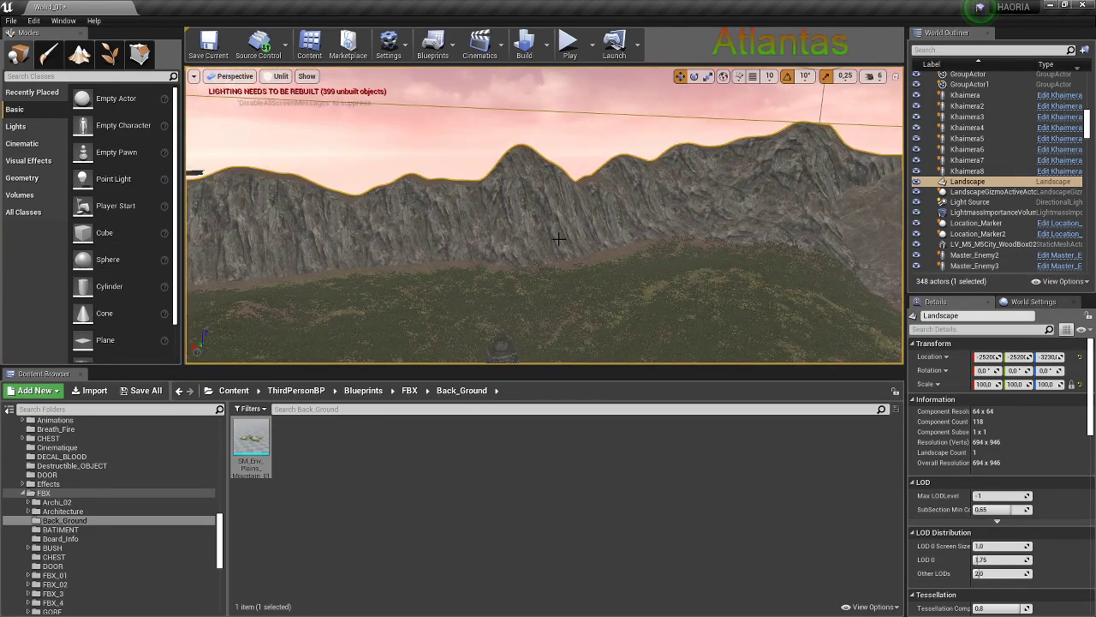
{"action": "right_click_drag", "start_coordinate": [557, 239], "coordinate": [525, 232]}
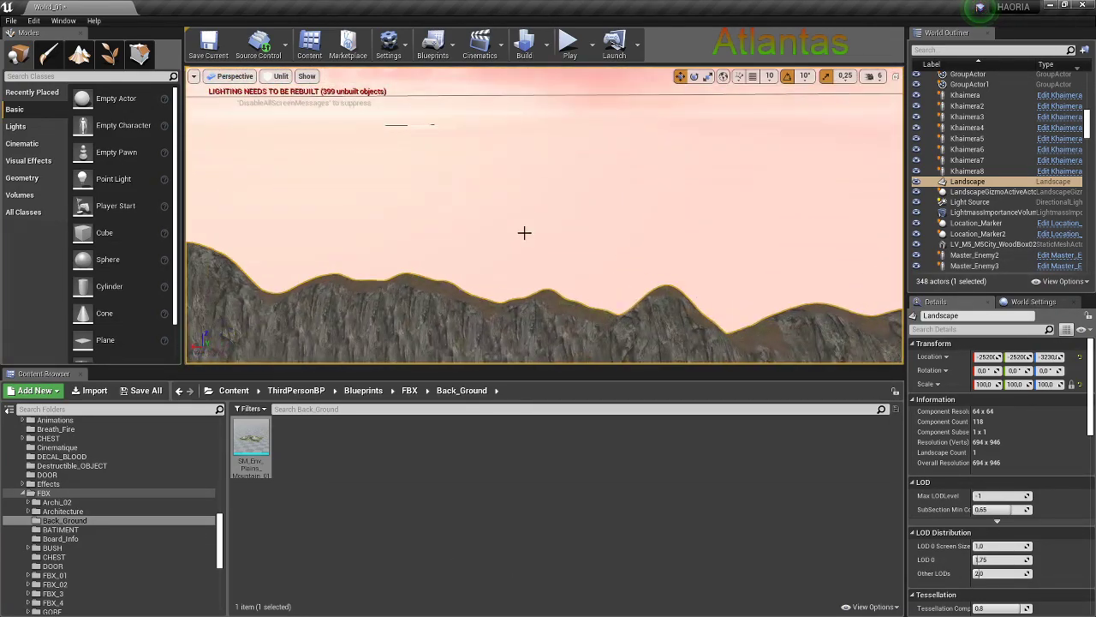
{"action": "left_click_drag", "start_coordinate": [524, 232], "coordinate": [567, 161]}
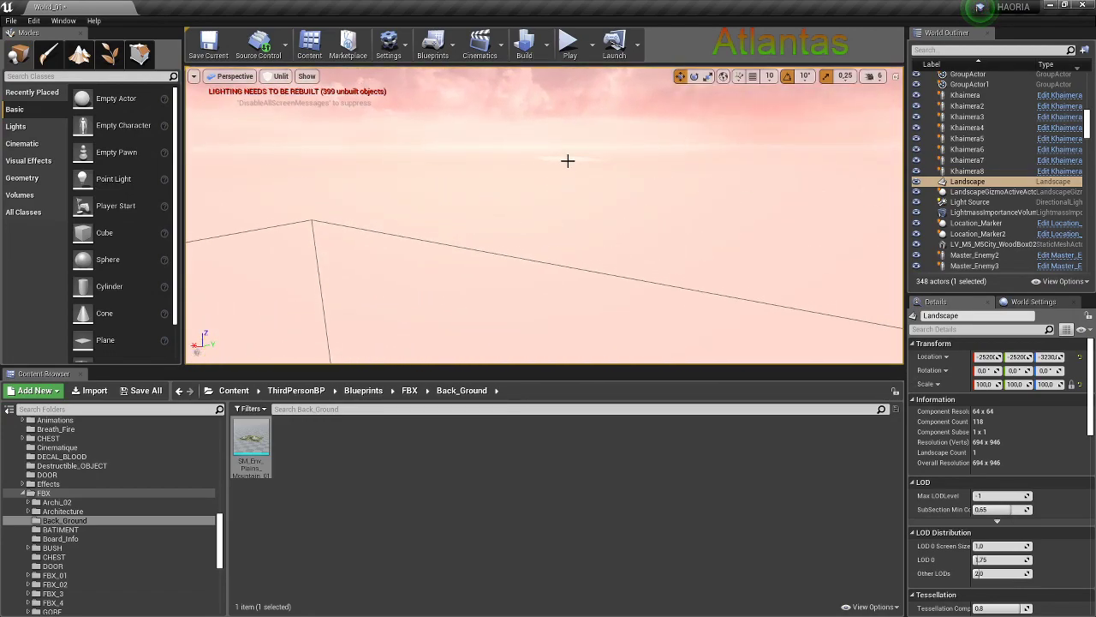
{"action": "left_click", "coordinate": [567, 161]}
{"action": "mouse_move", "coordinate": [575, 186]}
{"action": "right_mouse_down"}
{"action": "mouse_move", "coordinate": [582, 249]}
{"action": "mouse_move", "coordinate": [583, 171]}
{"action": "mouse_move", "coordinate": [629, 203]}
{"action": "mouse_move", "coordinate": [628, 257]}
{"action": "mouse_move", "coordinate": [628, 223]}
{"action": "right_mouse_up"}
{"action": "left_click", "coordinate": [628, 224]}
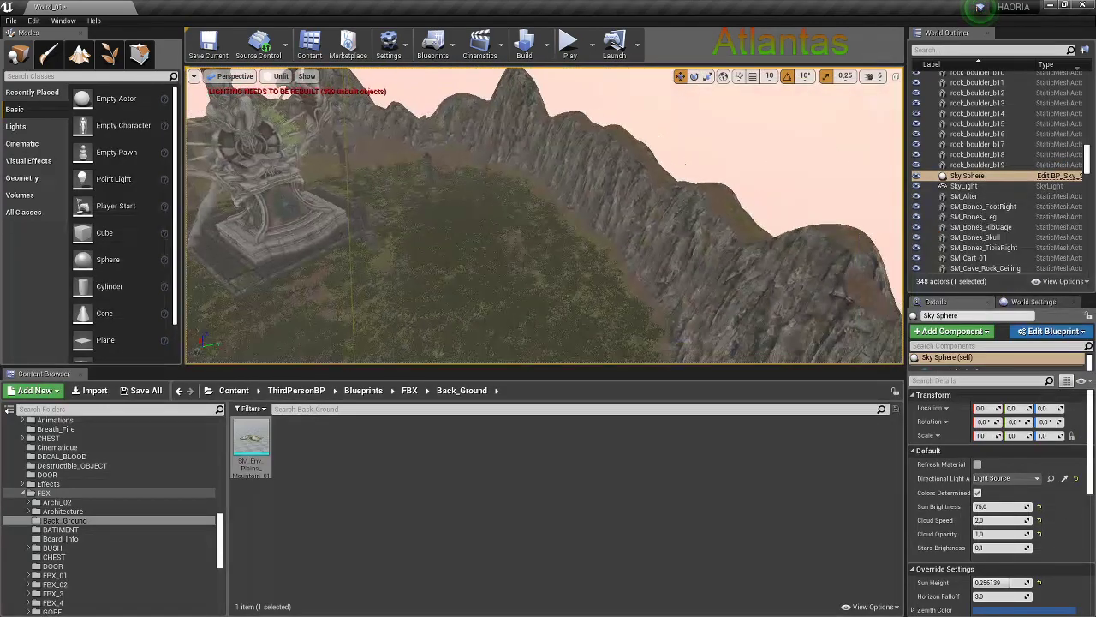
{"action": "left_click", "coordinate": [984, 51]}
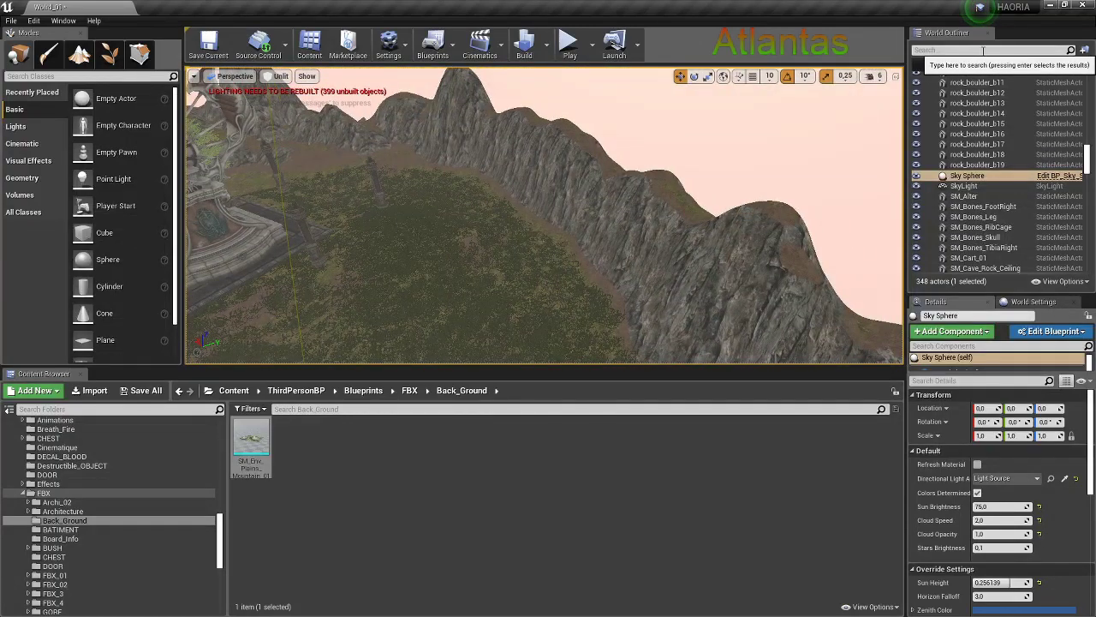
{"action": "type", "text": "mou"}
{"action": "left_click", "coordinate": [979, 149]}
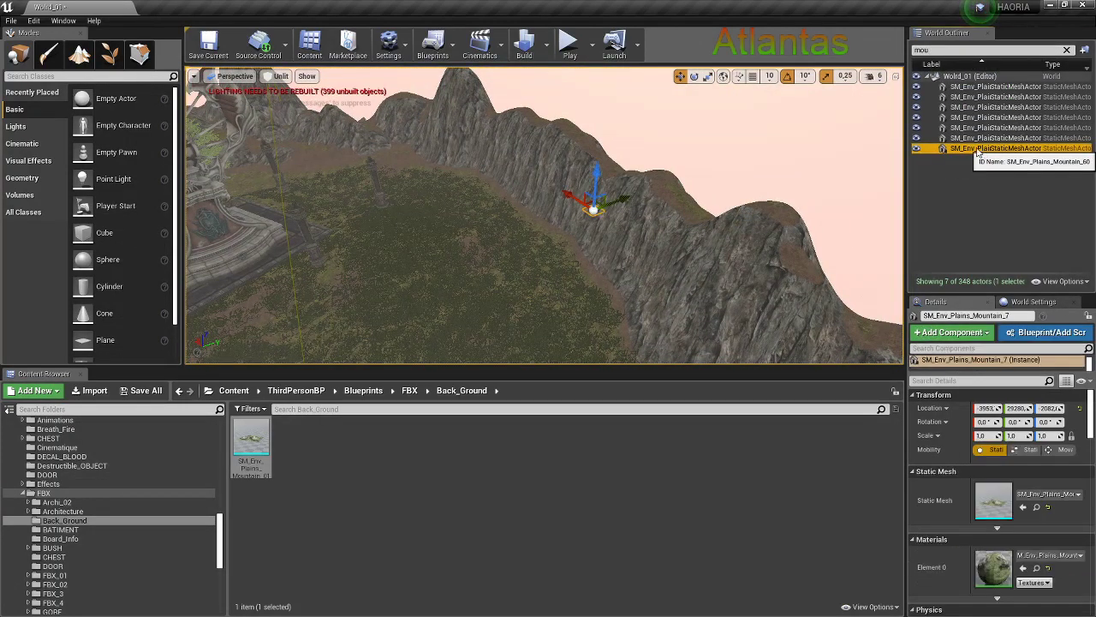
Scale the mountain uniformly to 100 with Z 200, push it back along Y and raise it above the cliffs
{"action": "left_click_drag", "start_coordinate": [626, 199], "coordinate": [706, 263]}
{"action": "type", "text": "100"}
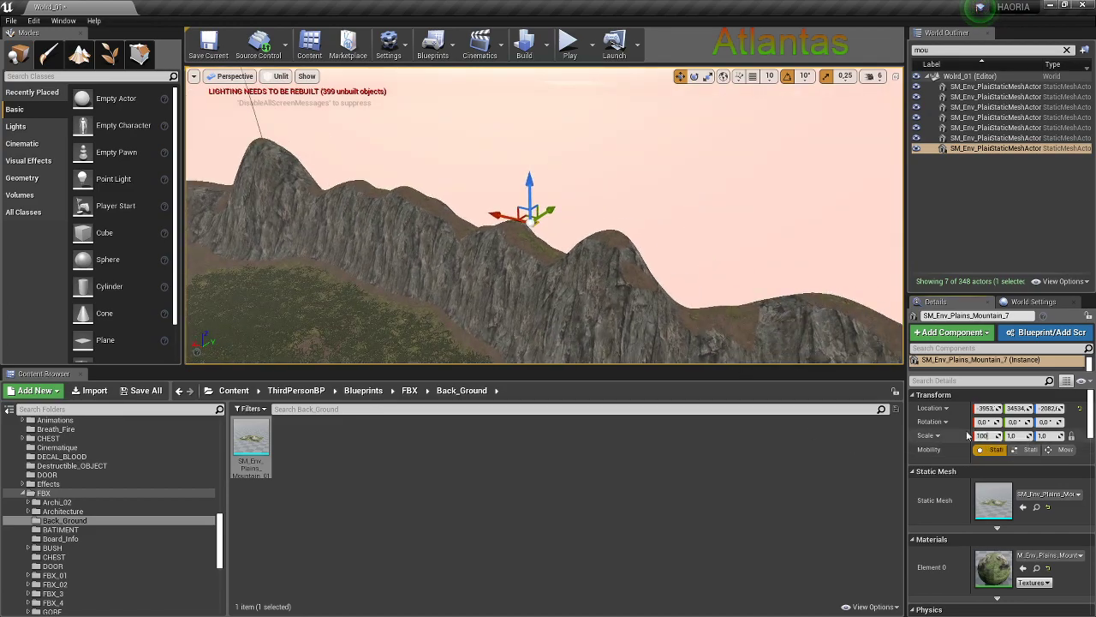
{"action": "key", "text": "Return"}
{"action": "mouse_move", "coordinate": [537, 222]}
{"action": "left_mouse_down"}
{"action": "mouse_move", "coordinate": [684, 167]}
{"action": "mouse_move", "coordinate": [708, 236]}
{"action": "left_mouse_up"}
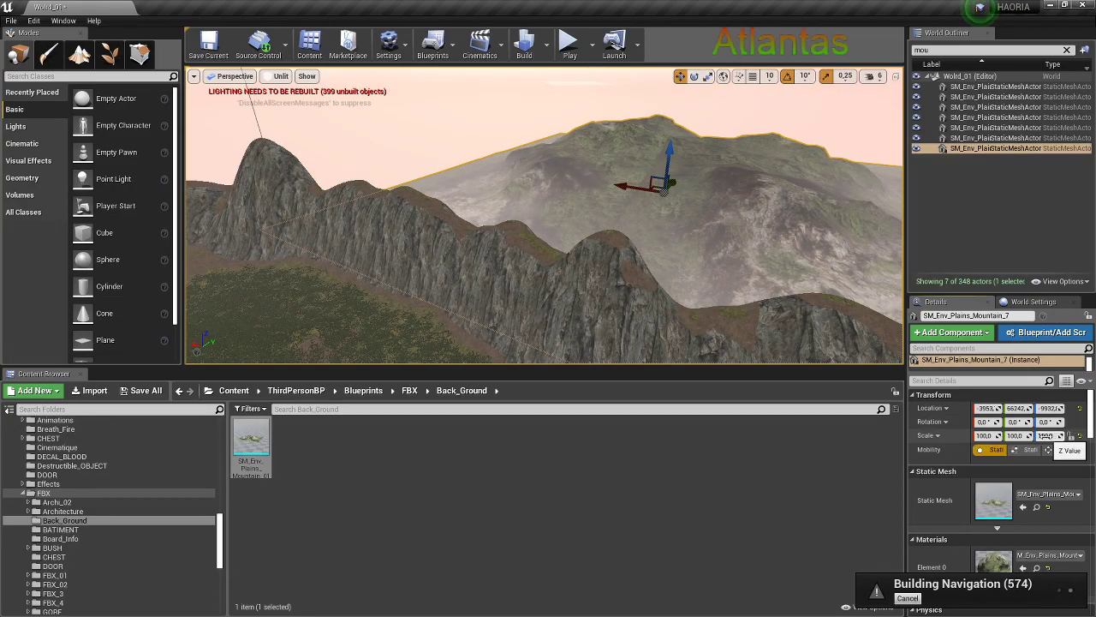
{"action": "type", "text": "200"}
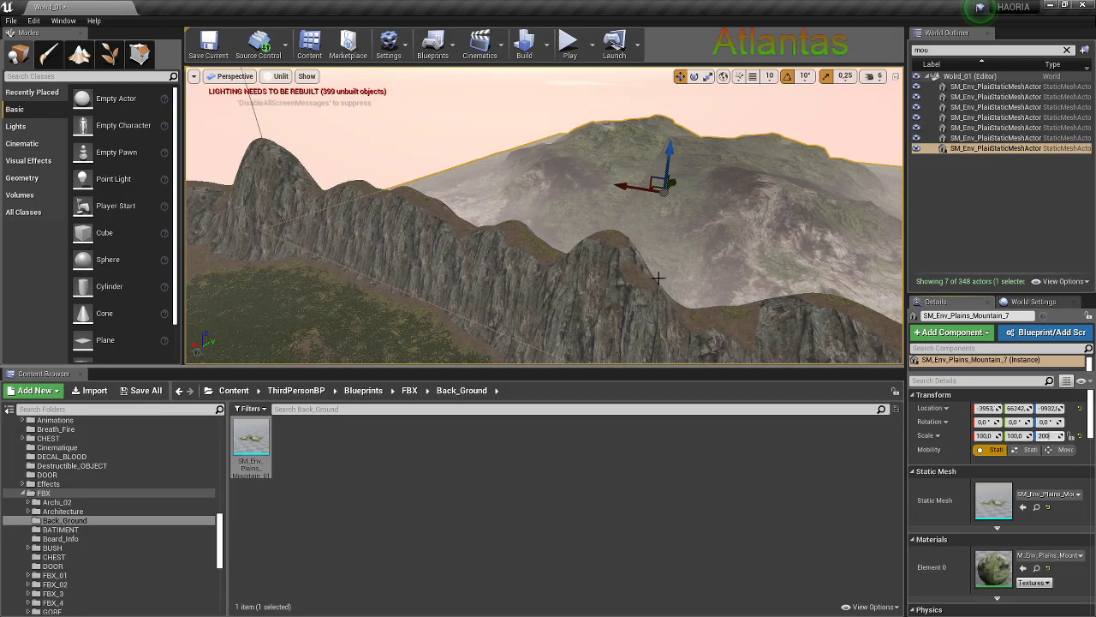
{"action": "key", "text": "Return"}
{"action": "key", "text": "f"}
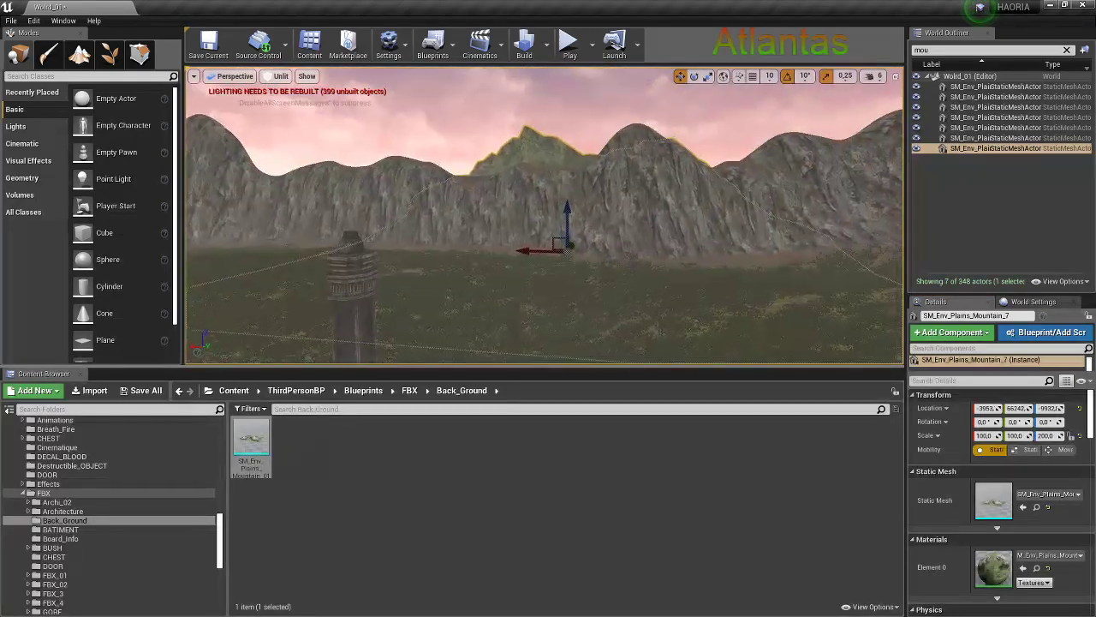
{"action": "left_click_drag", "start_coordinate": [681, 239], "coordinate": [588, 275], "text": "alt"}
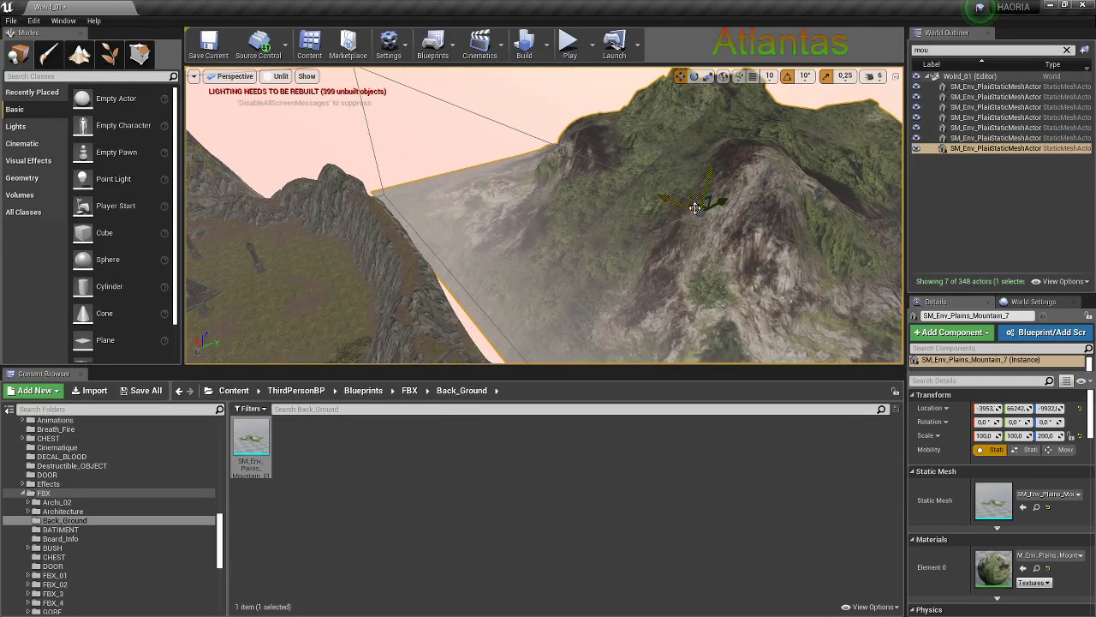
{"action": "left_click_drag", "start_coordinate": [696, 208], "coordinate": [781, 245]}
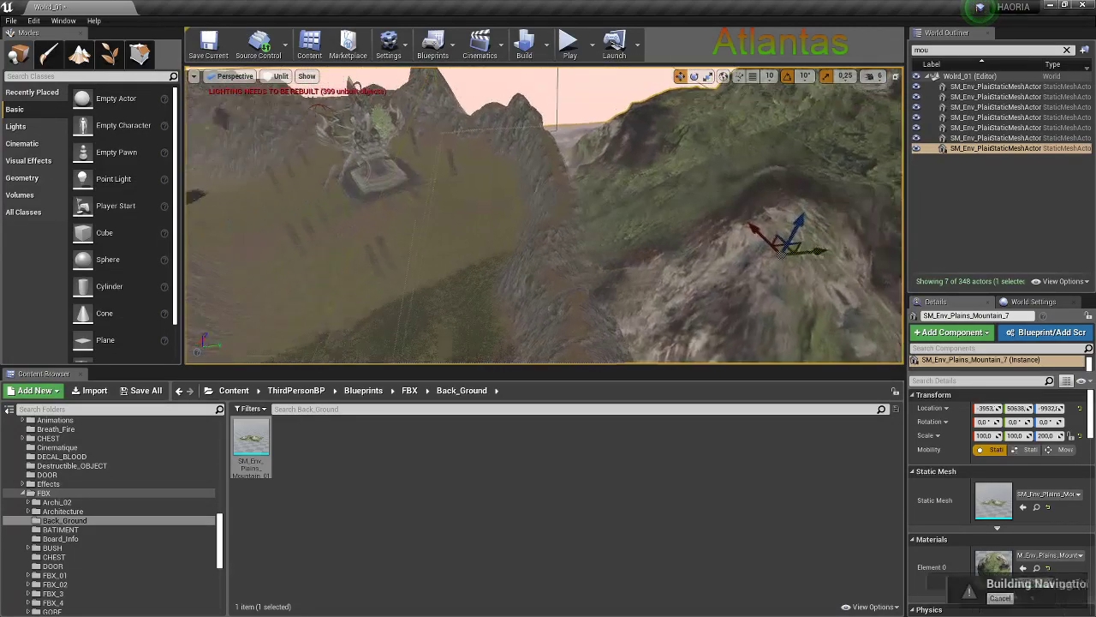
{"action": "key", "text": "f"}
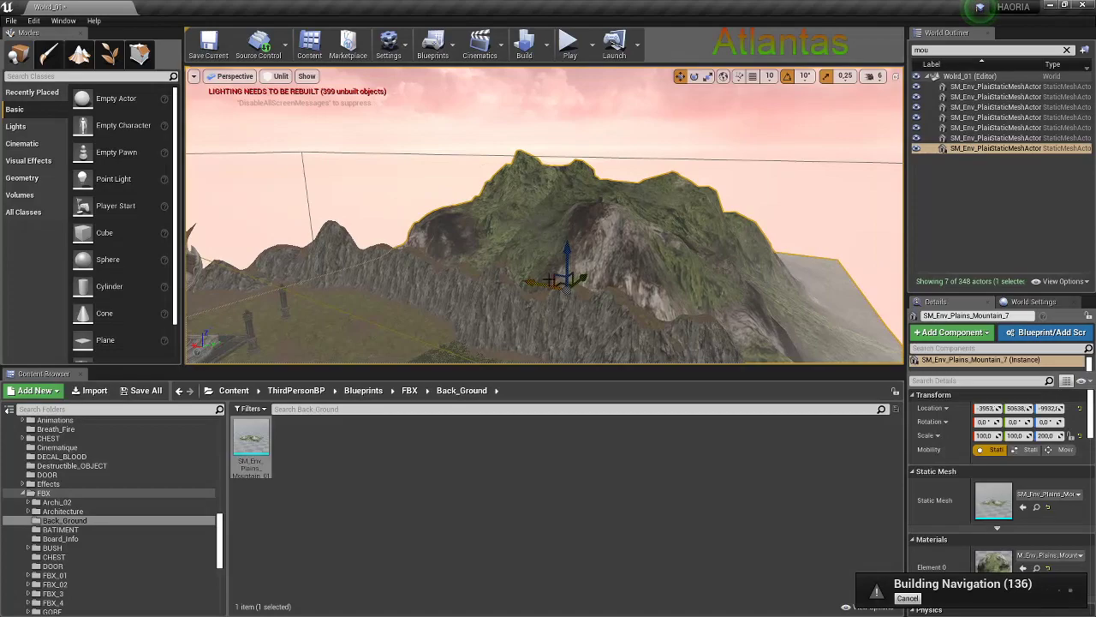
{"action": "mouse_move", "coordinate": [549, 278]}
{"action": "left_mouse_down"}
{"action": "mouse_move", "coordinate": [567, 235]}
{"action": "mouse_move", "coordinate": [358, 210]}
{"action": "left_mouse_up"}
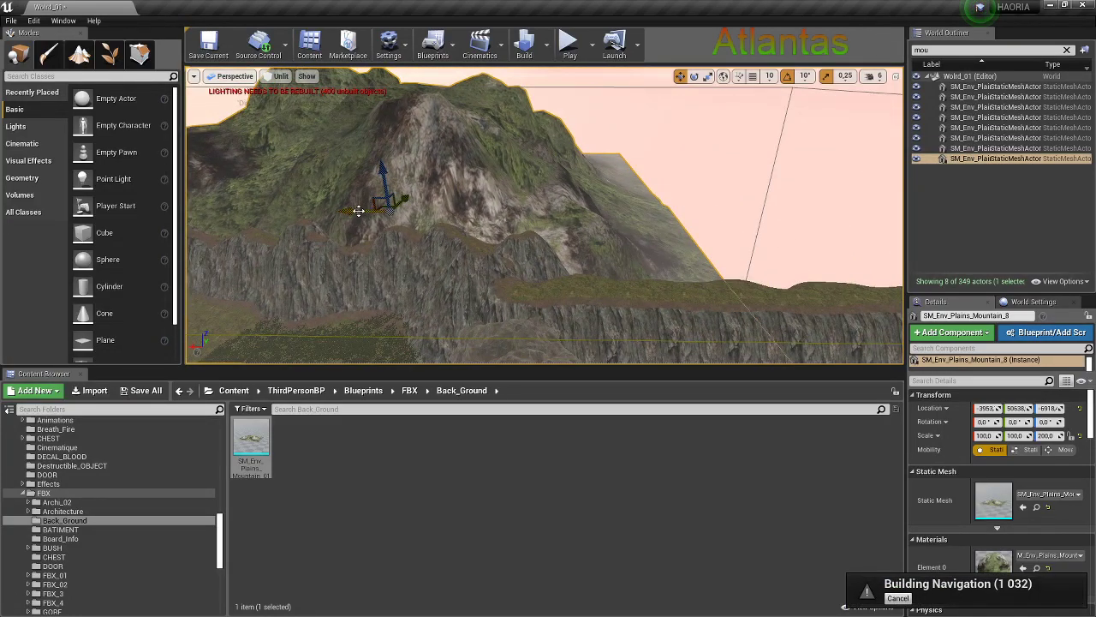
Rotate SM_Env_Plains_Mountain_8 to -210 degrees around its vertical axis
{"action": "key", "text": "f"}
{"action": "key", "text": "e"}
{"action": "mouse_move", "coordinate": [465, 240]}
{"action": "left_mouse_down"}
{"action": "mouse_move", "coordinate": [565, 240]}
{"action": "mouse_move", "coordinate": [561, 219]}
{"action": "mouse_move", "coordinate": [599, 214]}
{"action": "left_mouse_up"}
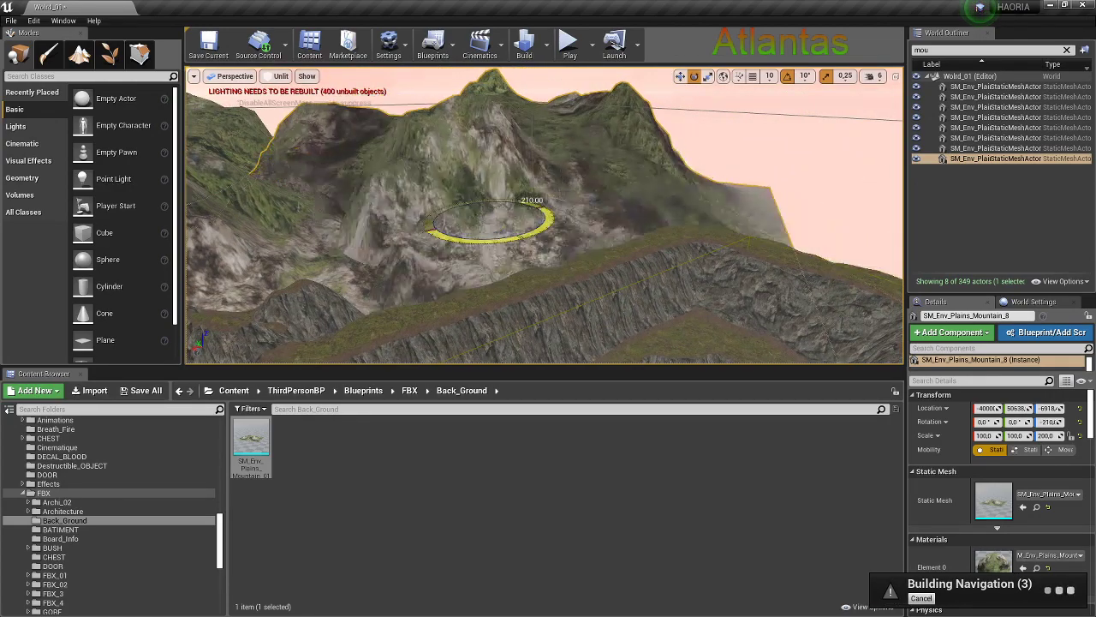
{"action": "mouse_move", "coordinate": [599, 214]}
{"action": "right_mouse_down"}
{"action": "mouse_move", "coordinate": [463, 211]}
{"action": "mouse_move", "coordinate": [514, 223]}
{"action": "mouse_move", "coordinate": [448, 209]}
{"action": "mouse_move", "coordinate": [574, 217]}
{"action": "mouse_move", "coordinate": [544, 206]}
{"action": "right_mouse_up"}
{"action": "left_click", "coordinate": [463, 211]}
Select Mountain_8 together with the central mountain and shift both to the left
{"action": "left_click", "coordinate": [528, 217]}
{"action": "left_click", "coordinate": [544, 206]}
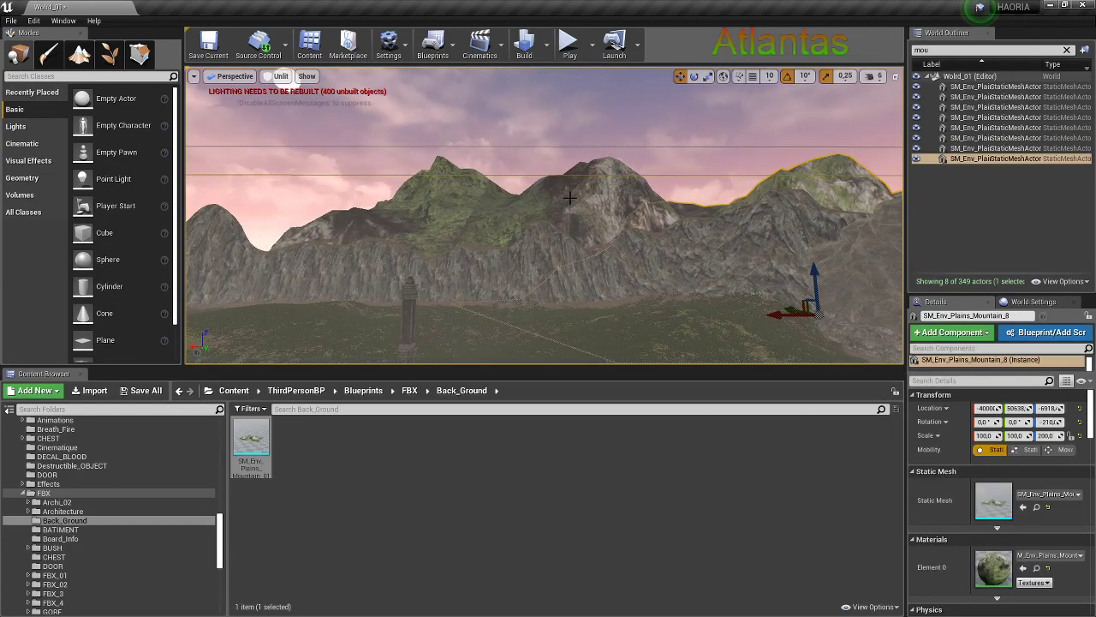
{"action": "left_click", "coordinate": [570, 198], "text": "ctrl"}
{"action": "mouse_move", "coordinate": [462, 309]}
{"action": "left_mouse_down"}
{"action": "mouse_move", "coordinate": [412, 280]}
{"action": "mouse_move", "coordinate": [433, 295]}
{"action": "left_mouse_up"}
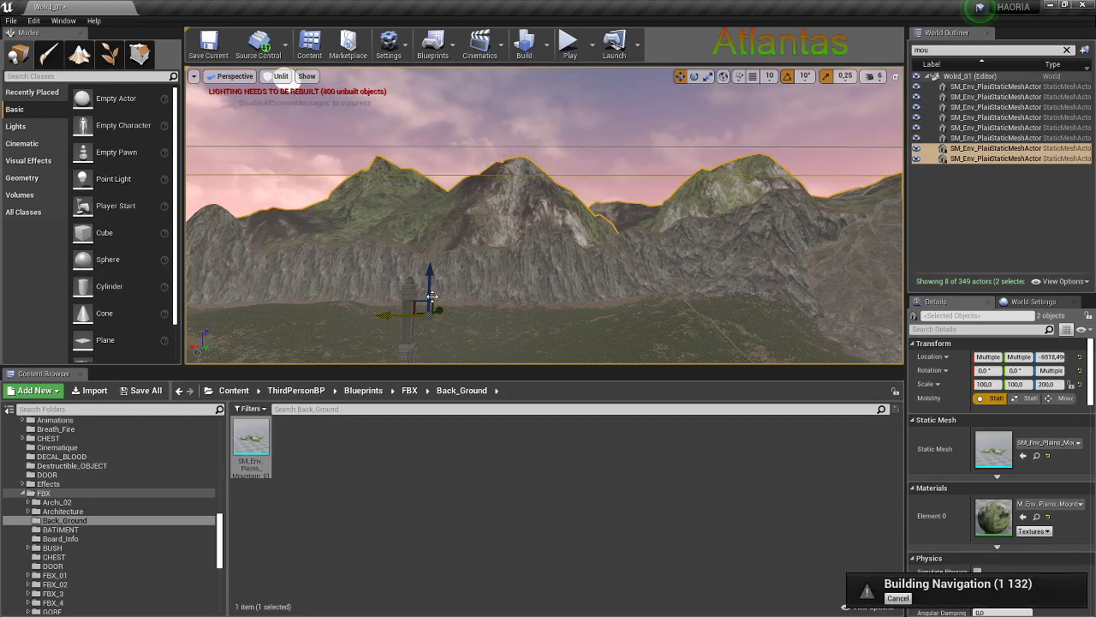
Duplicate SM_Env_Plains_Mountain_7 as Mountain_9 and move the copy aside
{"action": "left_click", "coordinate": [433, 296]}
{"action": "right_click_drag", "start_coordinate": [432, 296], "coordinate": [614, 172]}
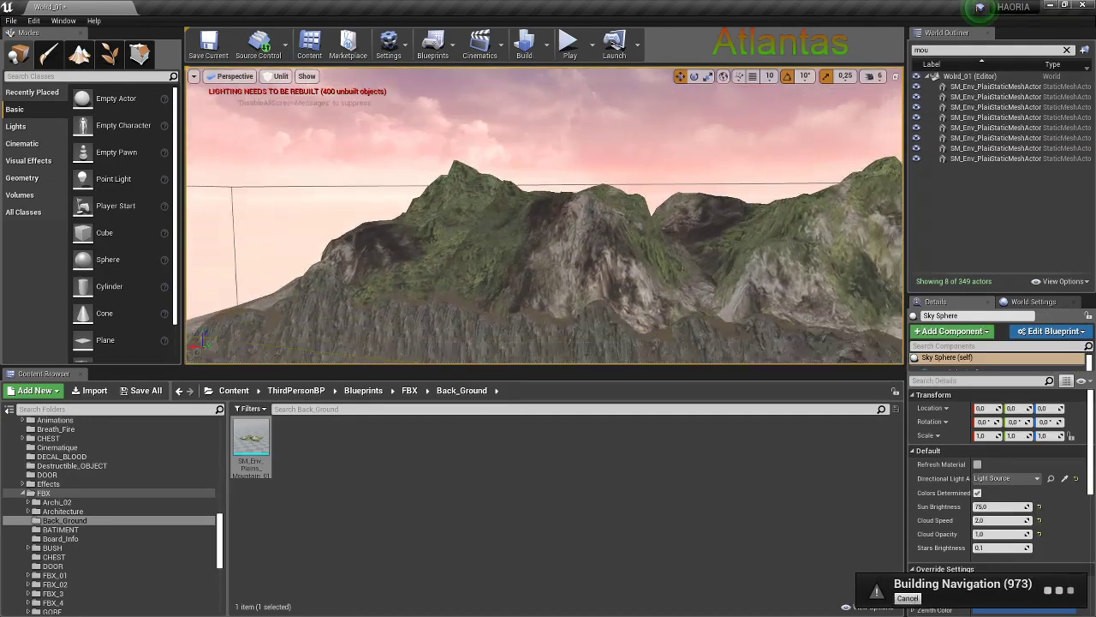
{"action": "scroll", "coordinate": [614, 171], "scroll_direction": "down", "scroll_amount": 5}
{"action": "left_click_drag", "start_coordinate": [710, 257], "coordinate": [720, 280], "text": "alt"}
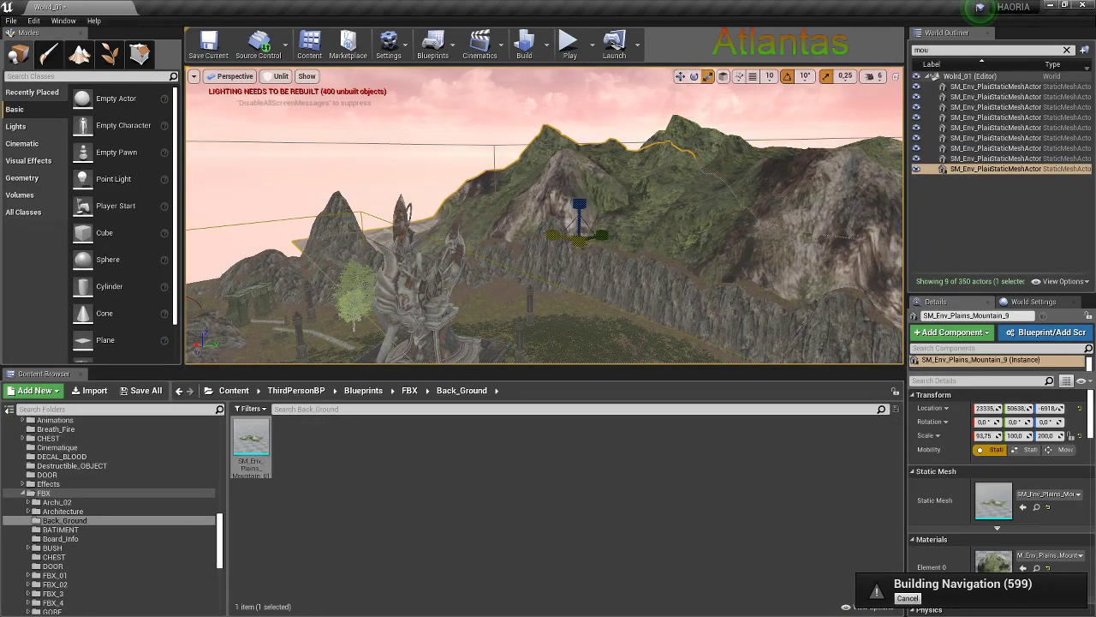
Narrow SM_Env_Plains_Mountain_9 with the scale gizmo
{"action": "left_click_drag", "start_coordinate": [600, 236], "coordinate": [535, 239]}
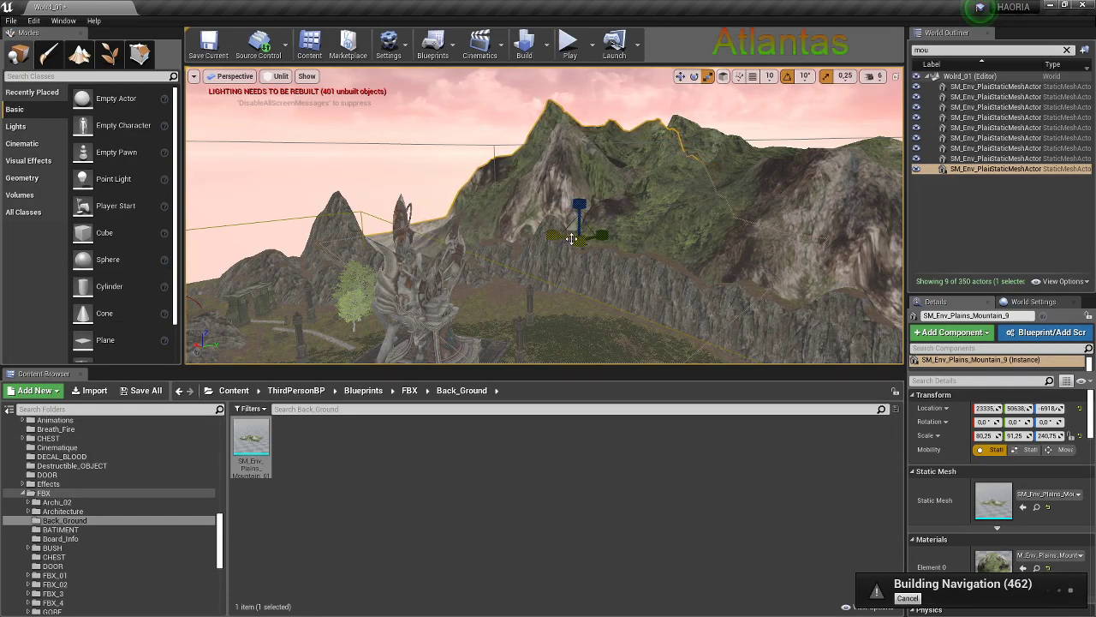
{"action": "left_click_drag", "start_coordinate": [608, 241], "coordinate": [506, 220]}
{"action": "key", "text": "w"}
{"action": "key", "text": "f"}
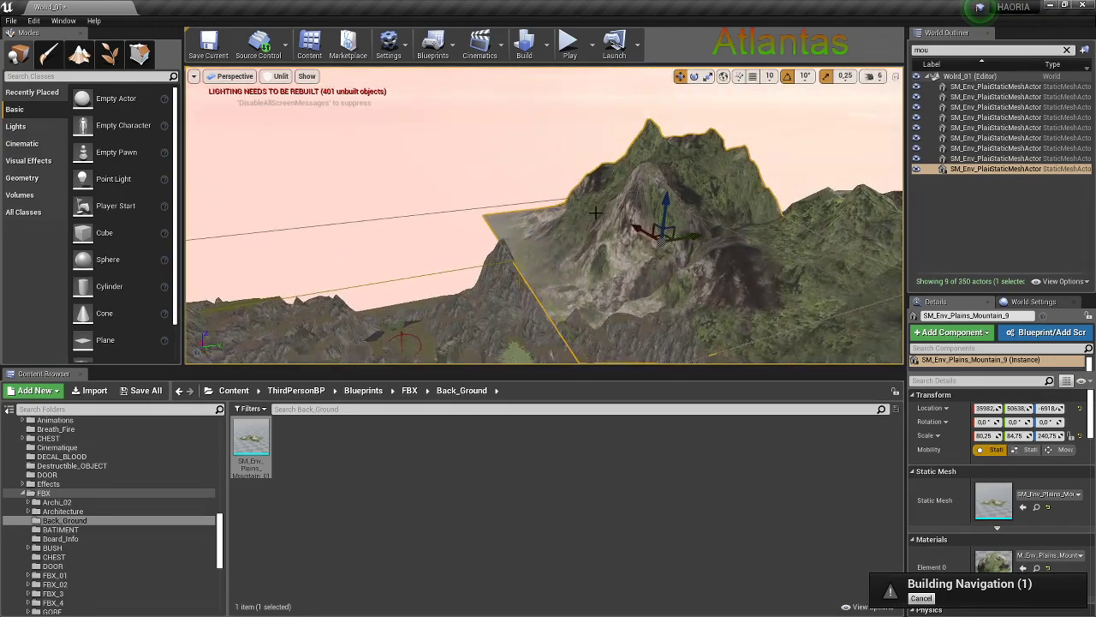
Try a 40-degree turn, undo it, then slide the Mountain_10 copy along the ridge
{"action": "key", "text": "e"}
{"action": "mouse_move", "coordinate": [635, 237]}
{"action": "left_mouse_down"}
{"action": "mouse_move", "coordinate": [686, 238]}
{"action": "mouse_move", "coordinate": [654, 204]}
{"action": "mouse_move", "coordinate": [741, 213]}
{"action": "mouse_move", "coordinate": [705, 169]}
{"action": "mouse_move", "coordinate": [685, 180]}
{"action": "left_mouse_up"}
{"action": "key", "text": "w"}
{"action": "key", "text": "e"}
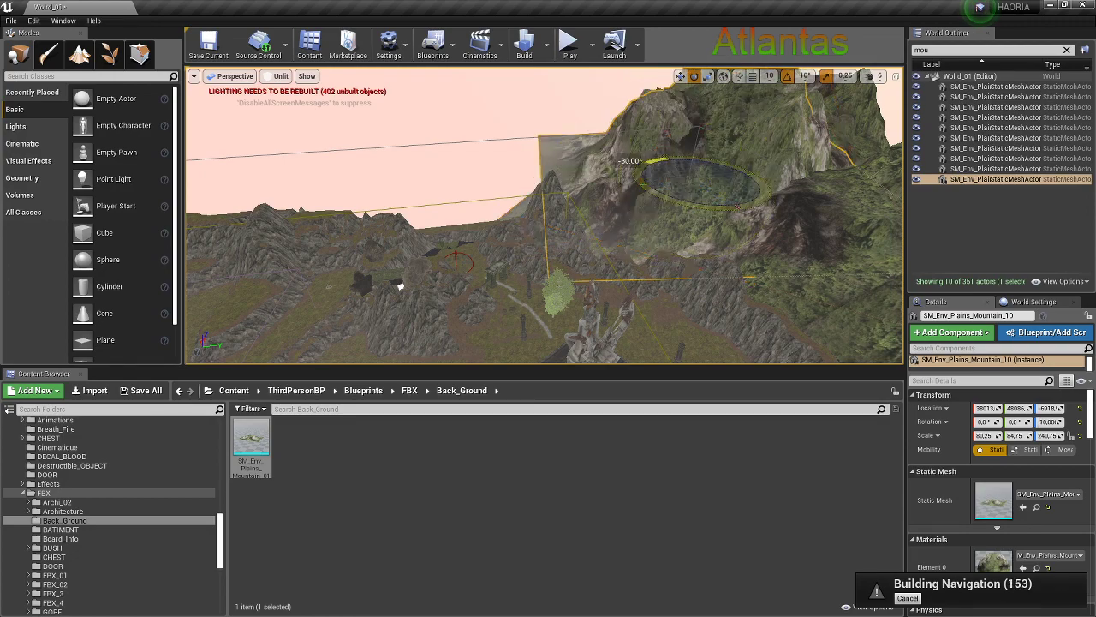
{"action": "key", "text": "w"}
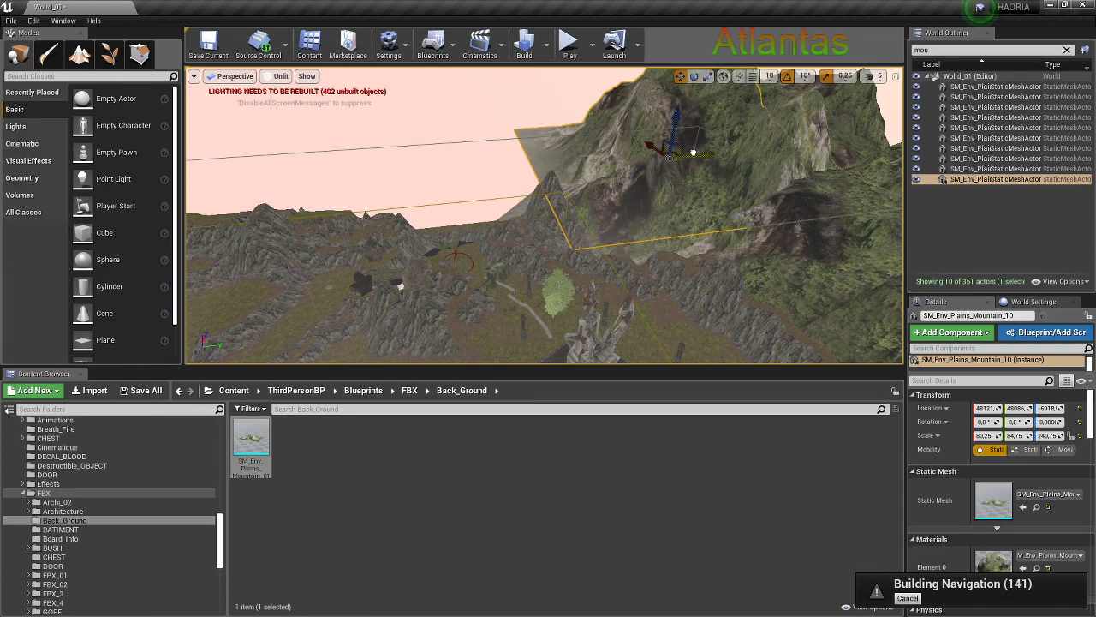
{"action": "mouse_move", "coordinate": [693, 153]}
{"action": "left_mouse_down"}
{"action": "mouse_move", "coordinate": [640, 272]}
{"action": "mouse_move", "coordinate": [406, 174]}
{"action": "left_mouse_up"}
{"action": "key", "text": "f"}
Duplicate Mountain_10 as SM_Env_Plains_Mountain_11, widen it to Y 151 and shift it left
{"action": "left_click", "coordinate": [406, 174]}
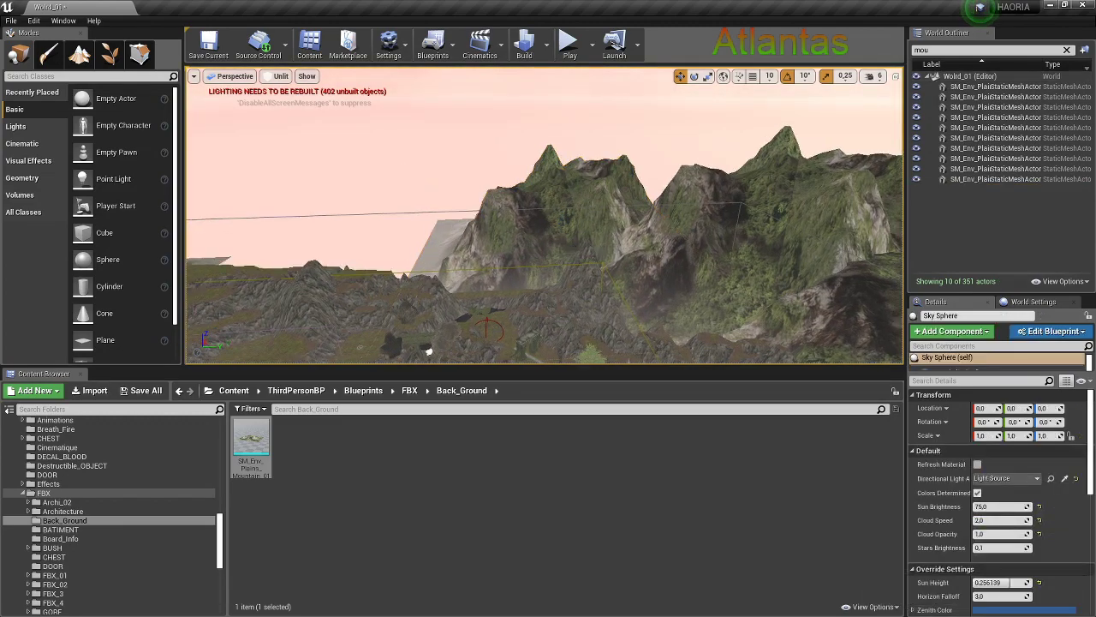
{"action": "left_click_drag", "start_coordinate": [442, 188], "coordinate": [441, 188]}
{"action": "left_click", "coordinate": [785, 274]}
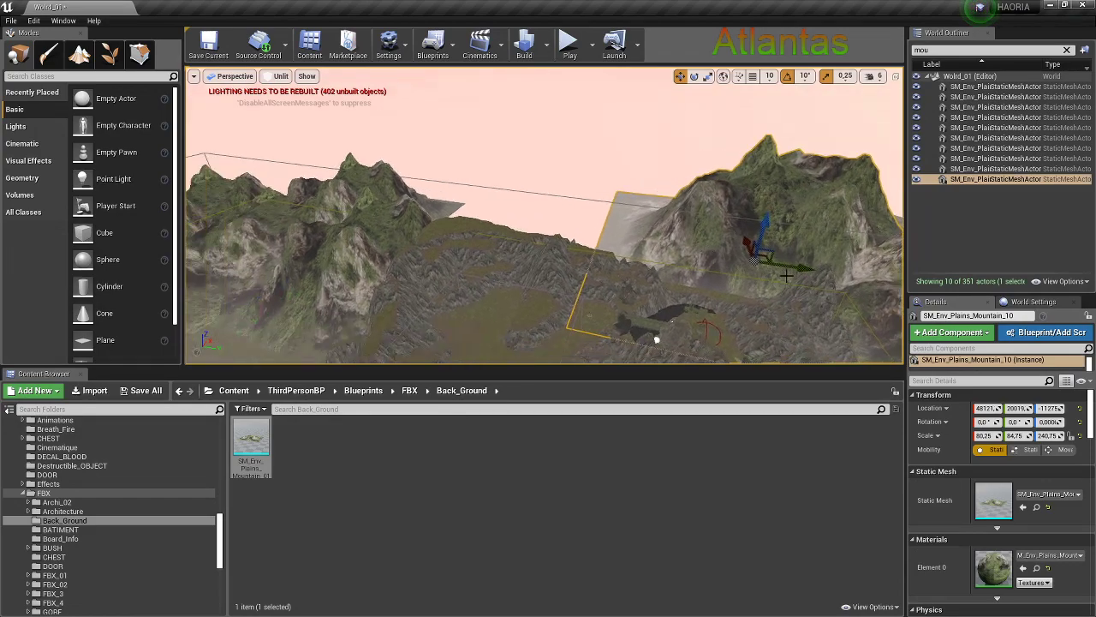
{"action": "left_click_drag", "start_coordinate": [785, 274], "coordinate": [580, 234], "text": "alt"}
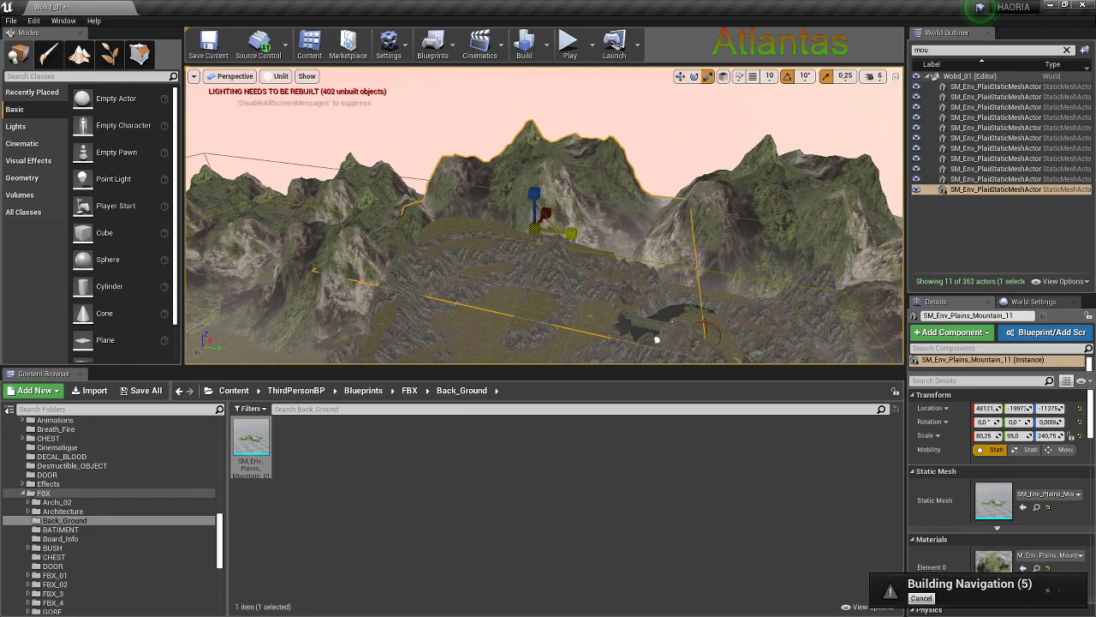
{"action": "left_click_drag", "start_coordinate": [1039, 435], "coordinate": [1040, 435]}
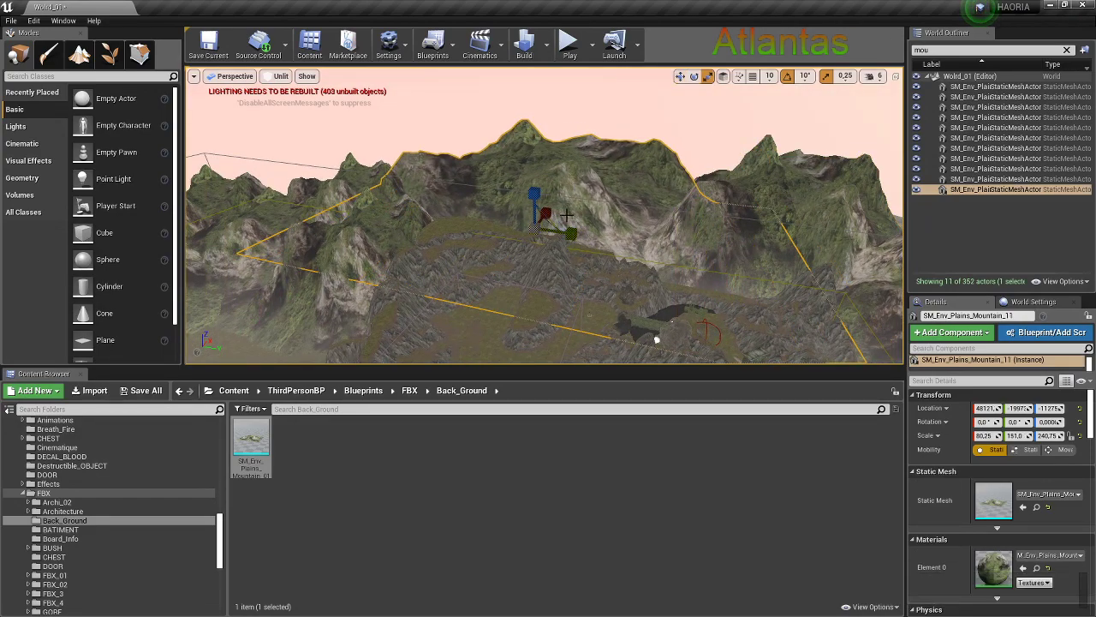
{"action": "left_click_drag", "start_coordinate": [566, 215], "coordinate": [548, 226]}
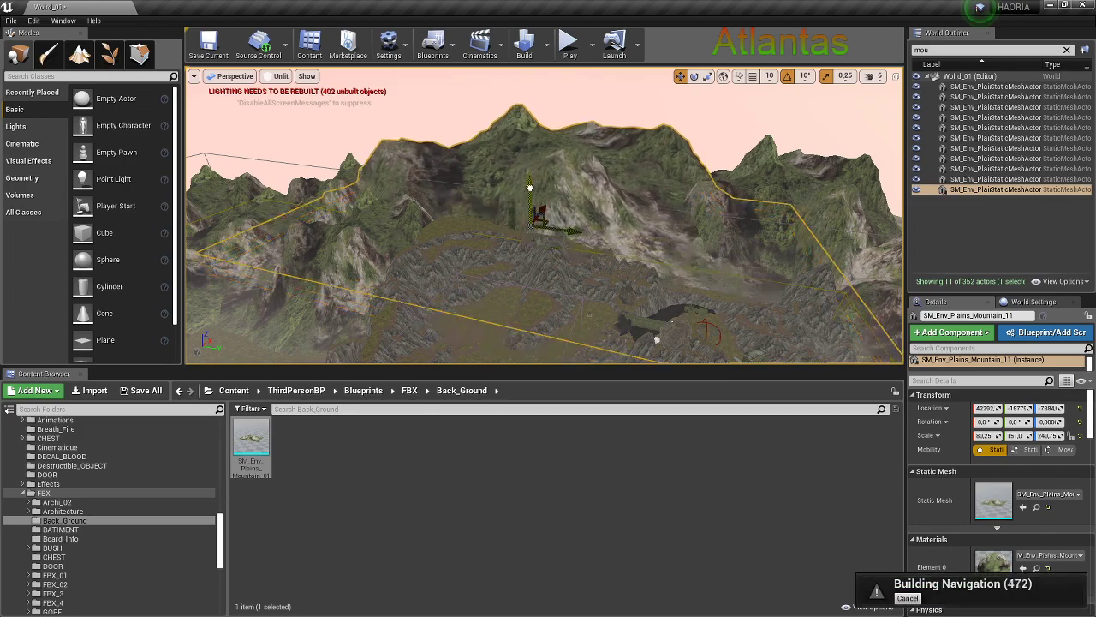
{"action": "left_click", "coordinate": [559, 106]}
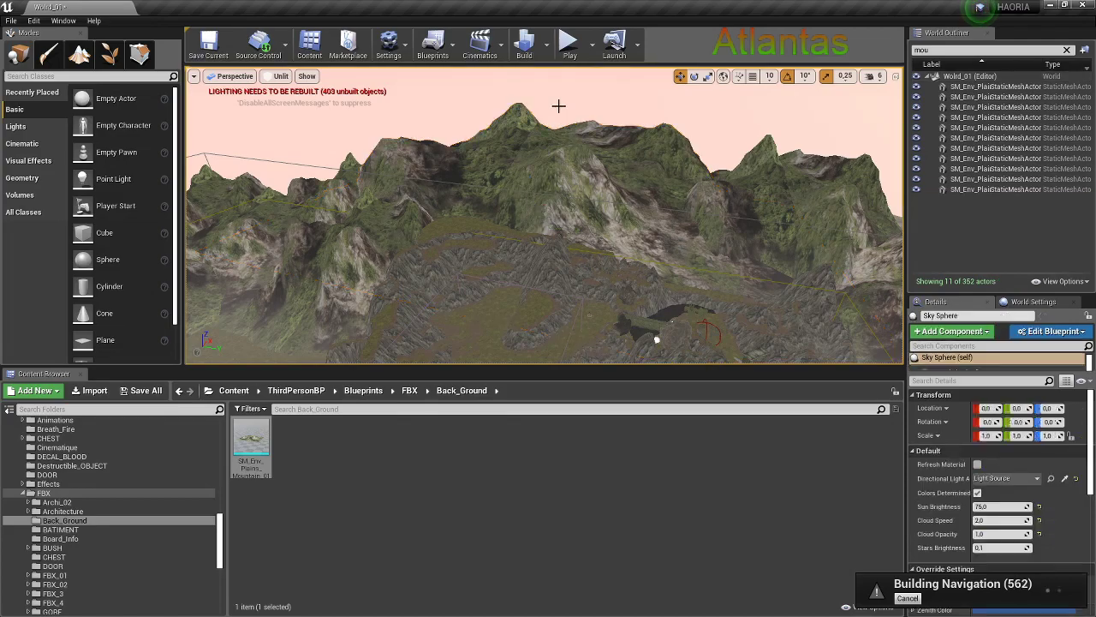
Fly above the terrain toward the mountains and set the viewport view mode to Lit
{"action": "right_click_drag", "start_coordinate": [559, 106], "coordinate": [558, 105]}
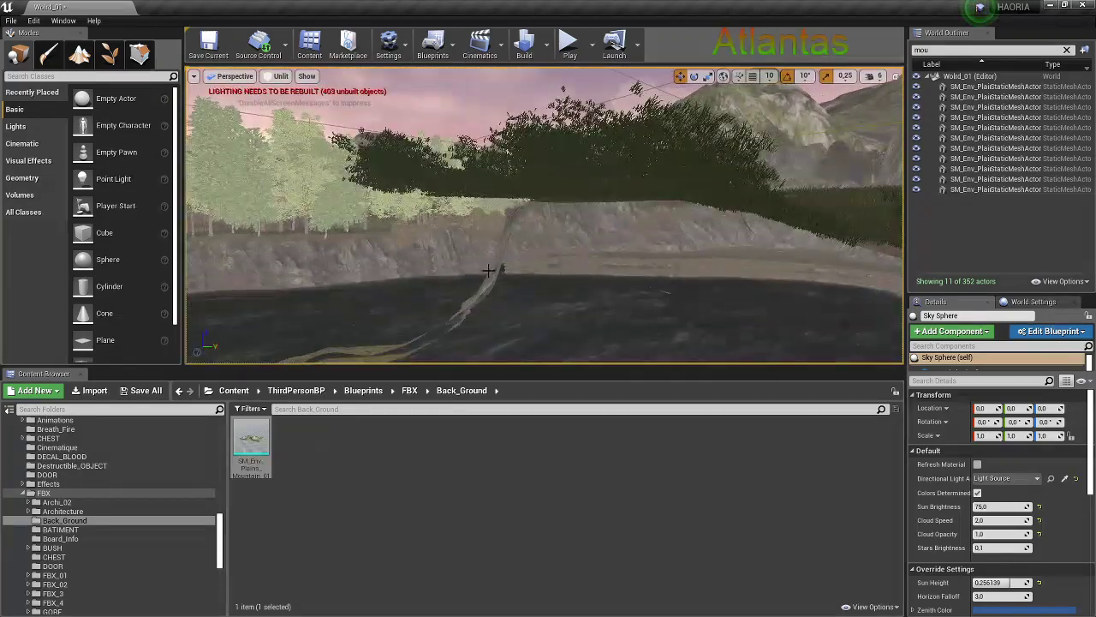
{"action": "right_click_drag", "start_coordinate": [531, 283], "coordinate": [521, 280]}
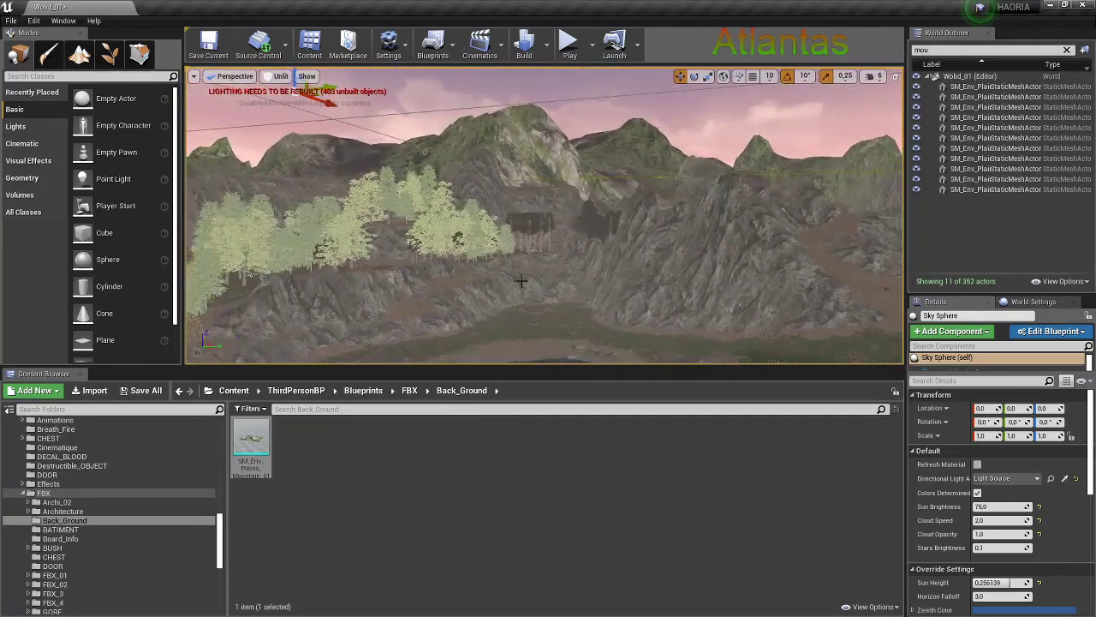
{"action": "left_click", "coordinate": [641, 120]}
{"action": "right_click_drag", "start_coordinate": [641, 119], "coordinate": [641, 120]}
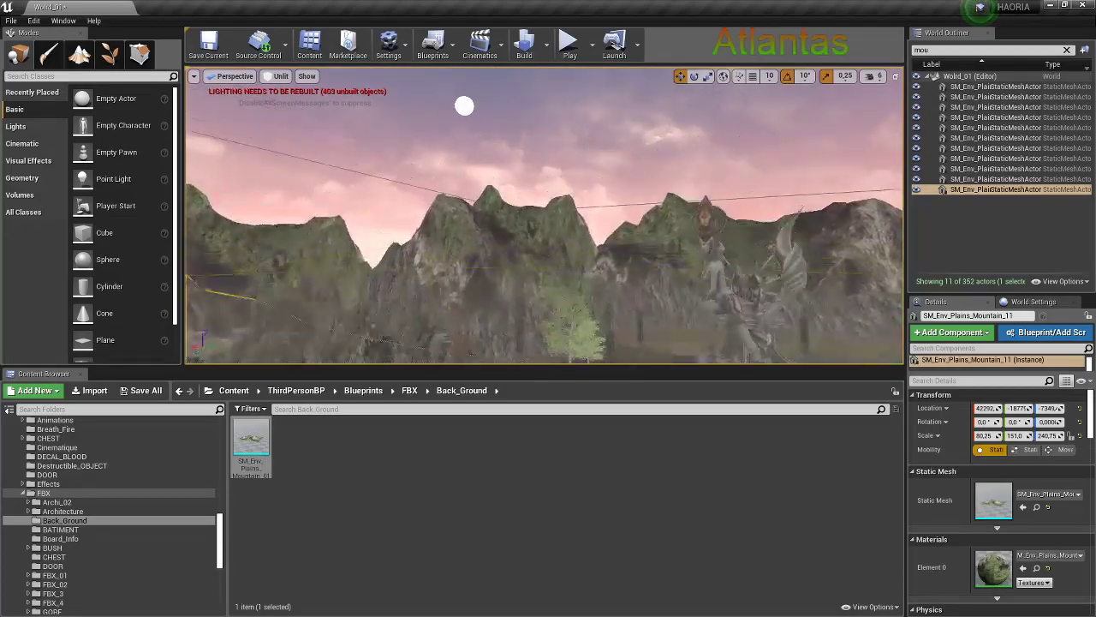
{"action": "right_click_drag", "start_coordinate": [531, 283], "coordinate": [531, 283]}
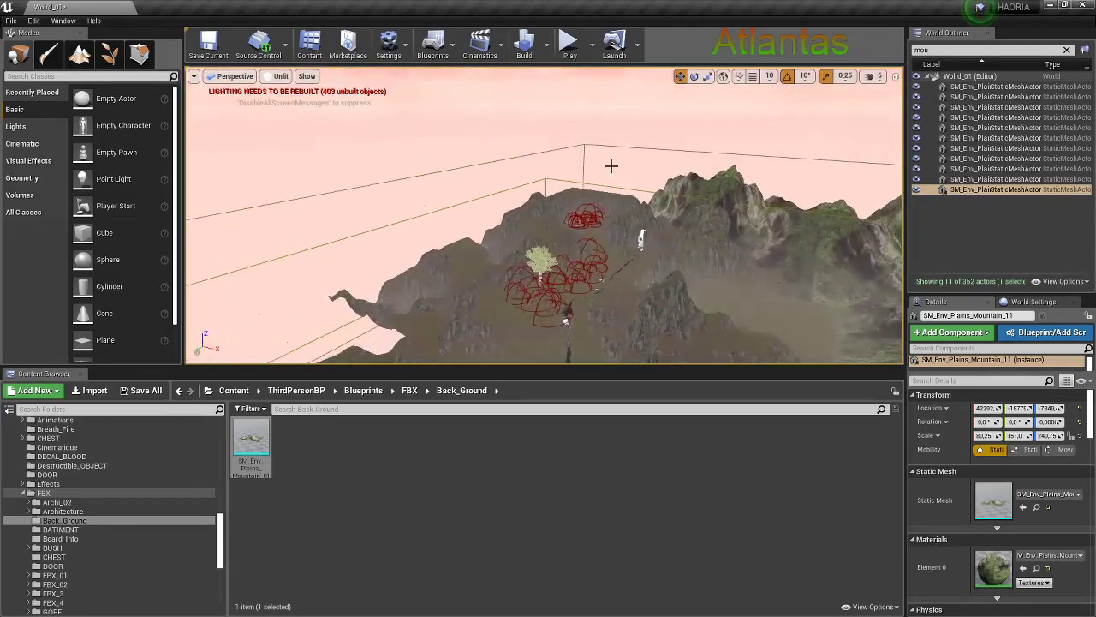
{"action": "left_click", "coordinate": [274, 77]}
{"action": "left_click", "coordinate": [291, 101]}
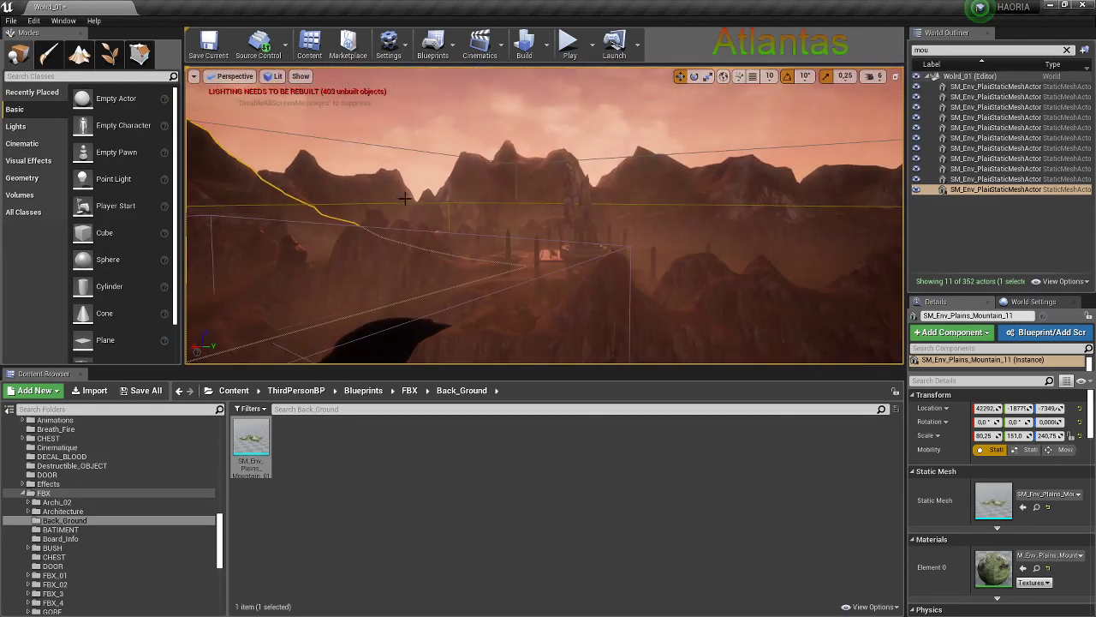
{"action": "key", "text": "F11"}
{"action": "mouse_move", "coordinate": [581, 154]}
{"action": "right_mouse_down"}
{"action": "mouse_move", "coordinate": [581, 205]}
{"action": "mouse_move", "coordinate": [514, 171]}
{"action": "mouse_move", "coordinate": [514, 257]}
{"action": "right_mouse_up"}
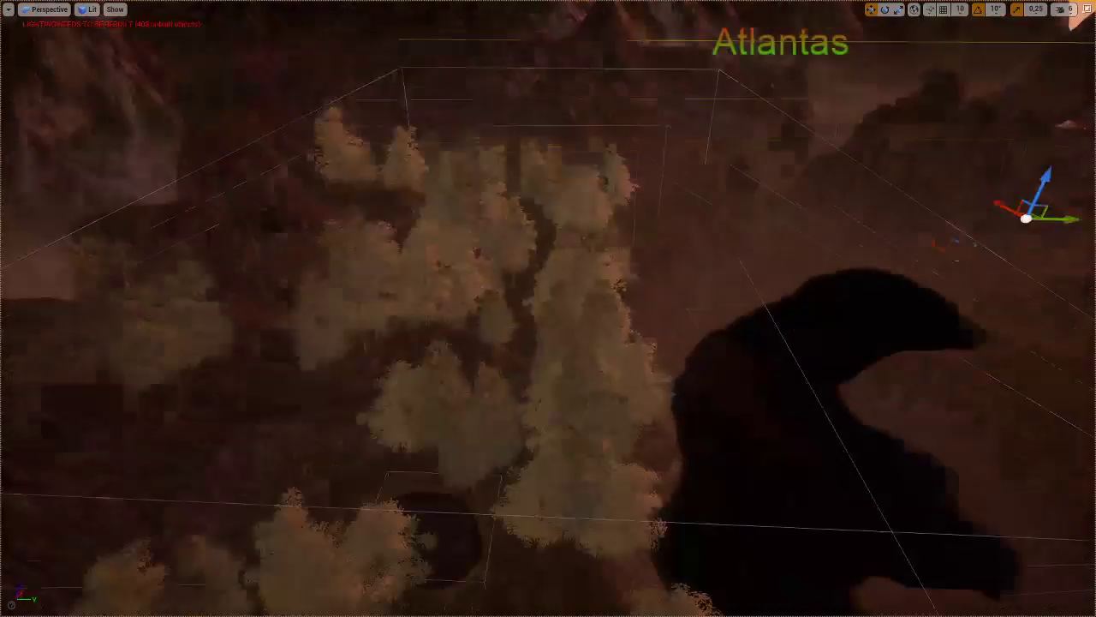
{"action": "mouse_move", "coordinate": [606, 257]}
{"action": "right_mouse_down"}
{"action": "mouse_move", "coordinate": [606, 189]}
{"action": "mouse_move", "coordinate": [560, 274]}
{"action": "right_mouse_up"}
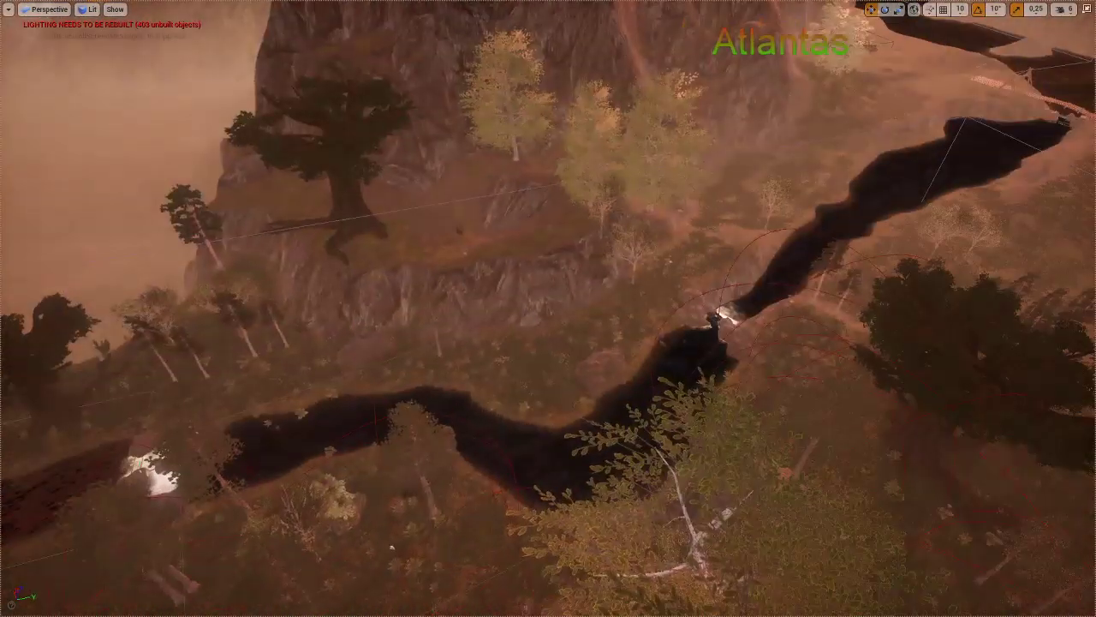
{"action": "right_click_drag", "start_coordinate": [524, 239], "coordinate": [524, 171]}
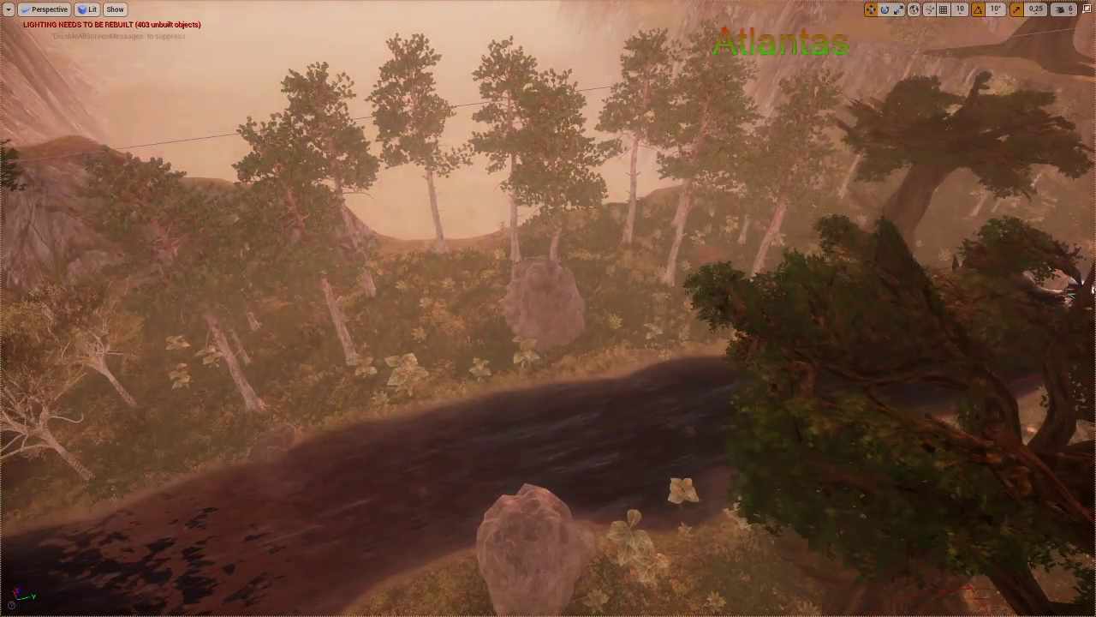
{"action": "right_click_drag", "start_coordinate": [714, 171], "coordinate": [714, 117]}
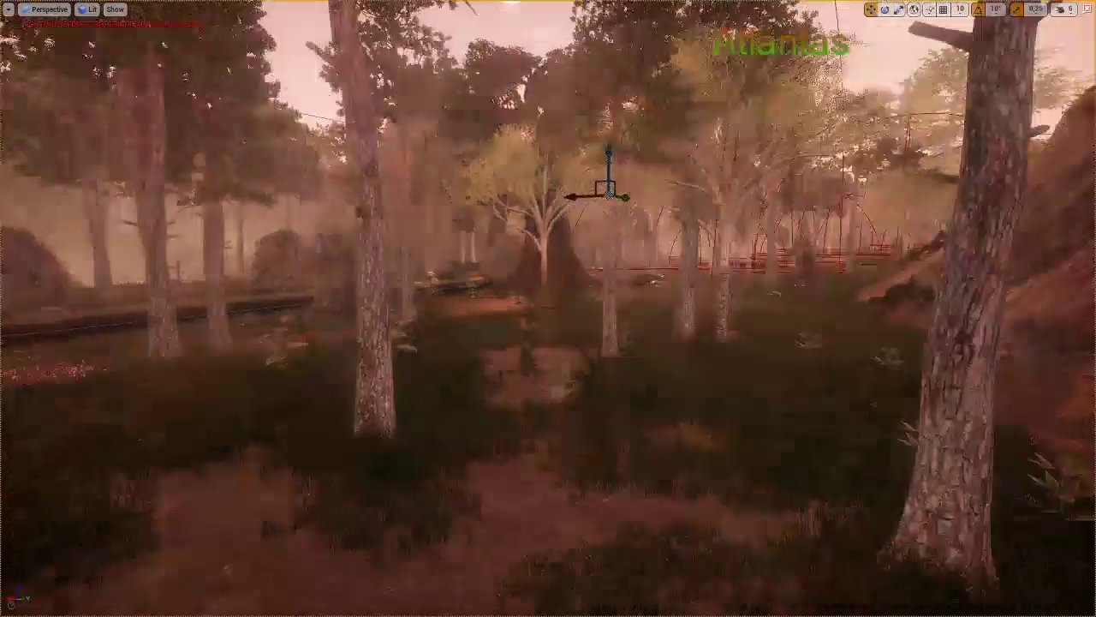
{"action": "mouse_move", "coordinate": [548, 309]}
{"action": "right_mouse_down"}
{"action": "mouse_move", "coordinate": [600, 309]}
{"action": "mouse_move", "coordinate": [436, 321]}
{"action": "mouse_move", "coordinate": [597, 374]}
{"action": "mouse_move", "coordinate": [706, 286]}
{"action": "mouse_move", "coordinate": [374, 88]}
{"action": "right_mouse_up"}
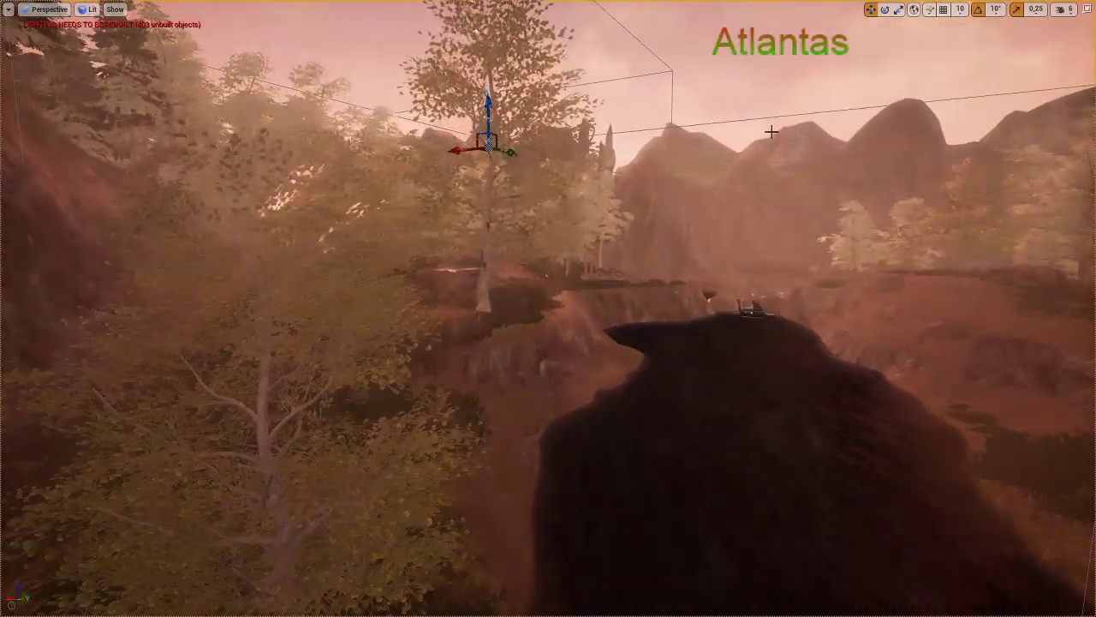
{"action": "key", "text": "F11"}
Switch the viewport to Unlit shading and fly down to the cliff wall and meadow
{"action": "left_click", "coordinate": [277, 76]}
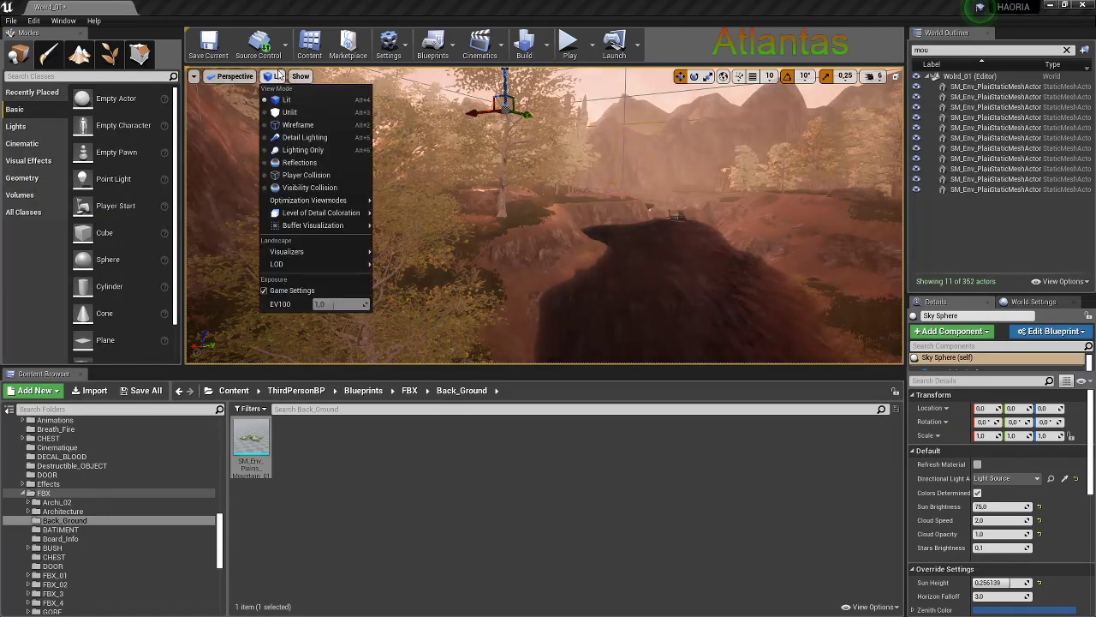
{"action": "left_click", "coordinate": [289, 112]}
{"action": "right_click_drag", "start_coordinate": [290, 112], "coordinate": [290, 112]}
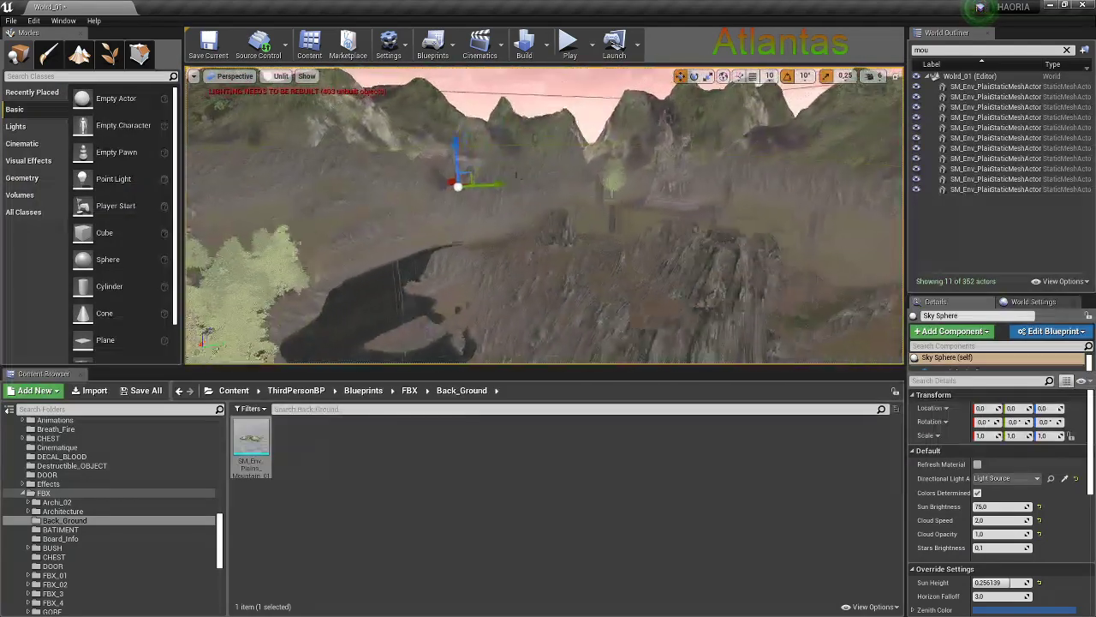
{"action": "right_click_drag", "start_coordinate": [543, 184], "coordinate": [580, 191]}
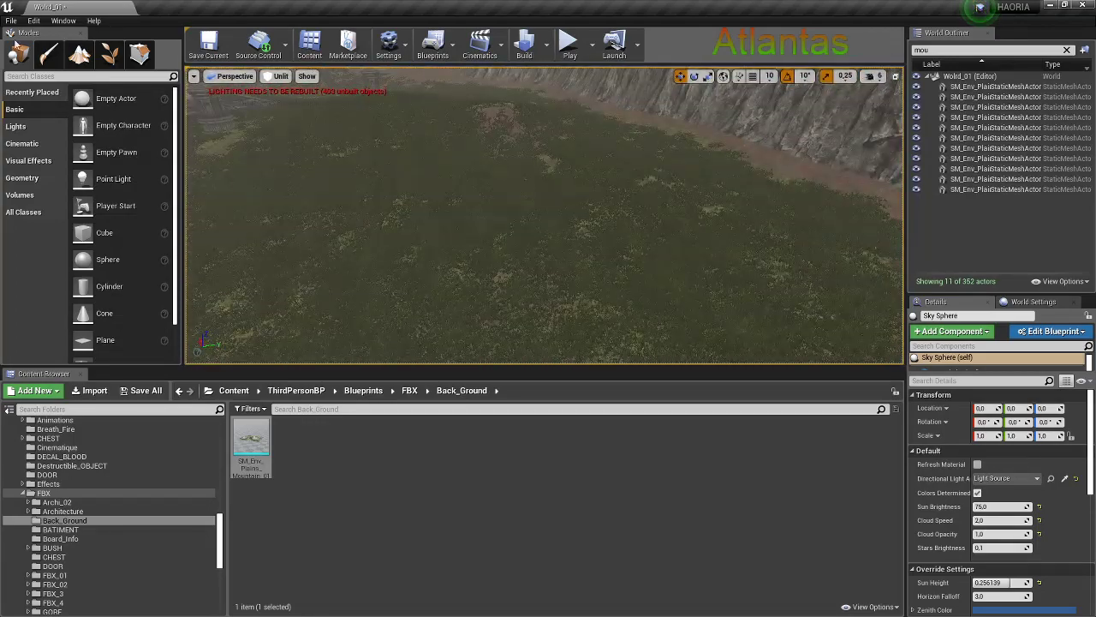
Paint grass across the meadow in Foliage mode
{"action": "left_click", "coordinate": [82, 55]}
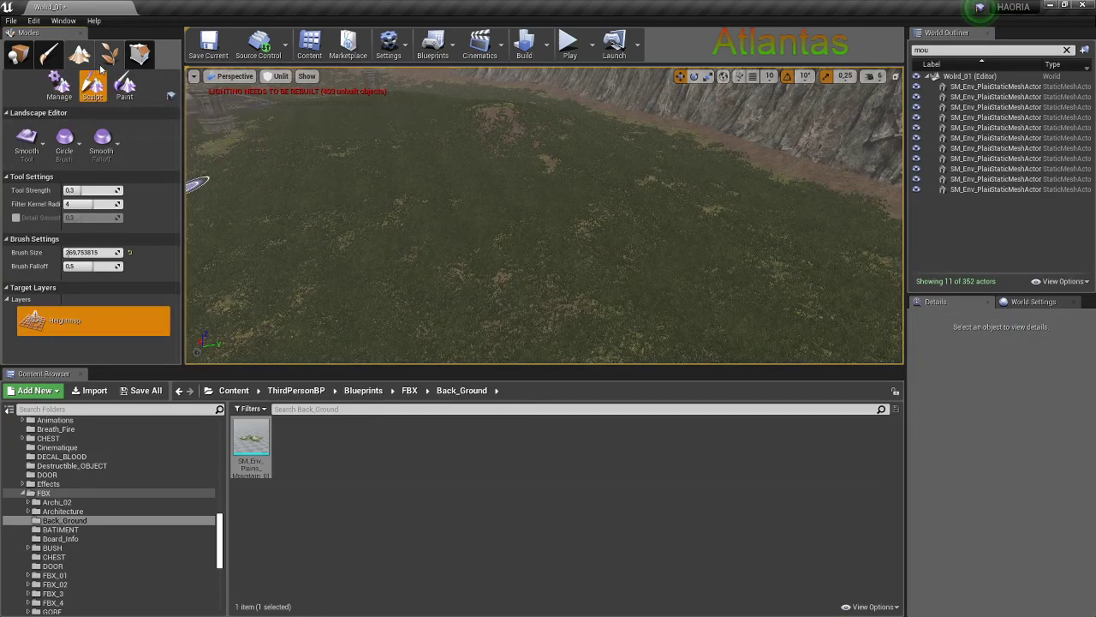
{"action": "left_click", "coordinate": [140, 54]}
{"action": "right_click_drag", "start_coordinate": [457, 225], "coordinate": [457, 225]}
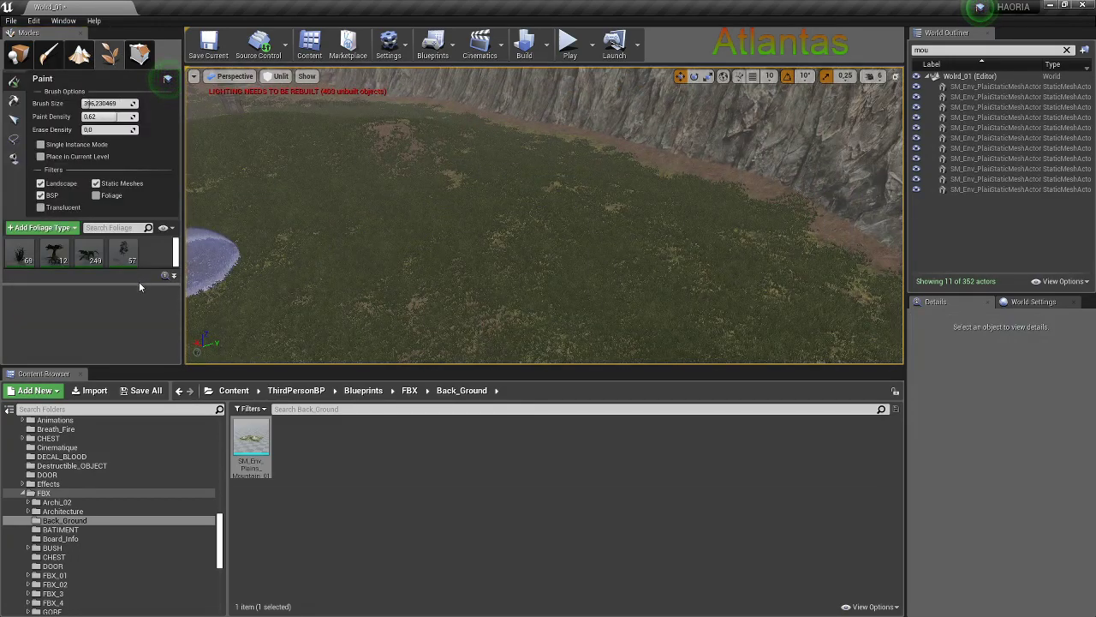
{"action": "left_click_drag", "start_coordinate": [137, 282], "coordinate": [128, 298]}
{"action": "right_click_drag", "start_coordinate": [462, 257], "coordinate": [489, 272]}
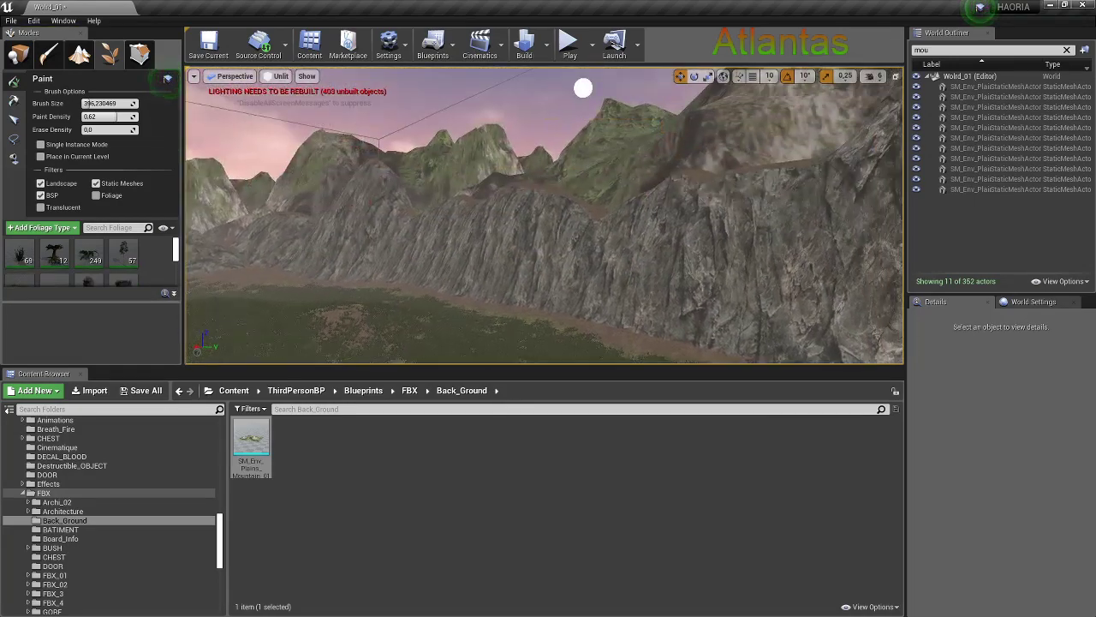
{"action": "left_click_drag", "start_coordinate": [524, 246], "coordinate": [454, 206]}
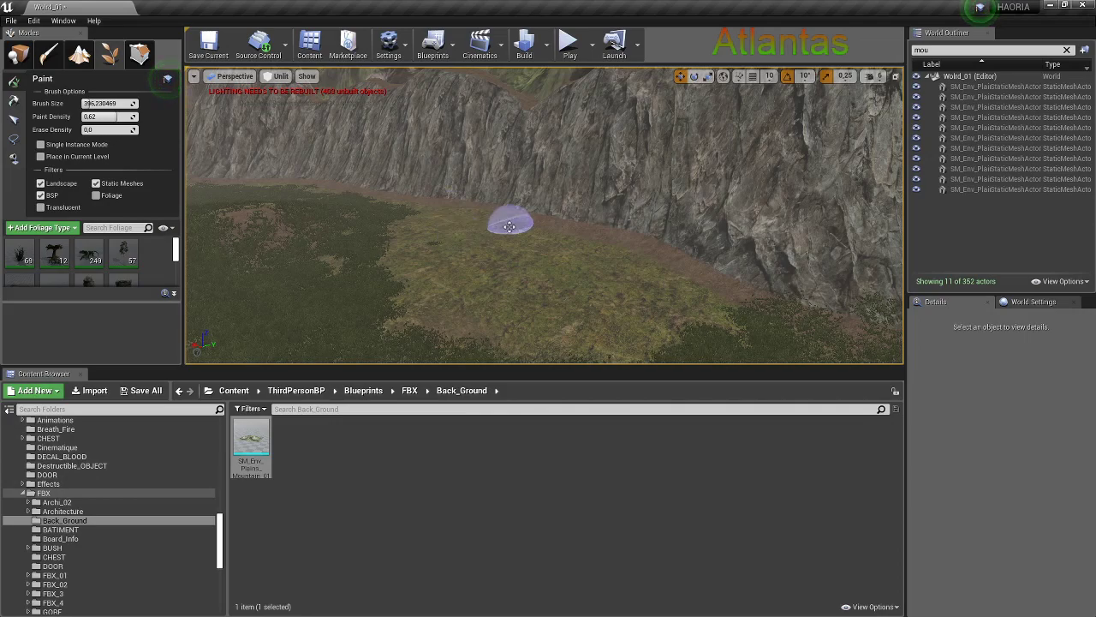
Sculpt the terrain near the cliff base with the Sculpt tool at slightly higher strength
{"action": "left_click", "coordinate": [79, 55]}
{"action": "left_click", "coordinate": [26, 141]}
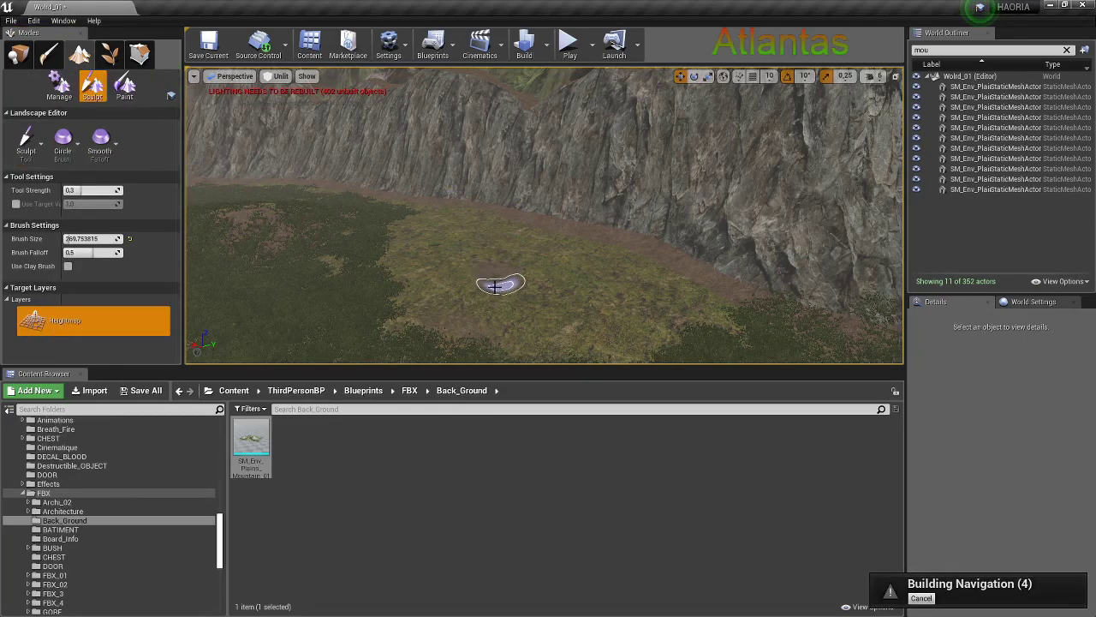
{"action": "left_click", "coordinate": [26, 139]}
{"action": "left_click", "coordinate": [75, 206]}
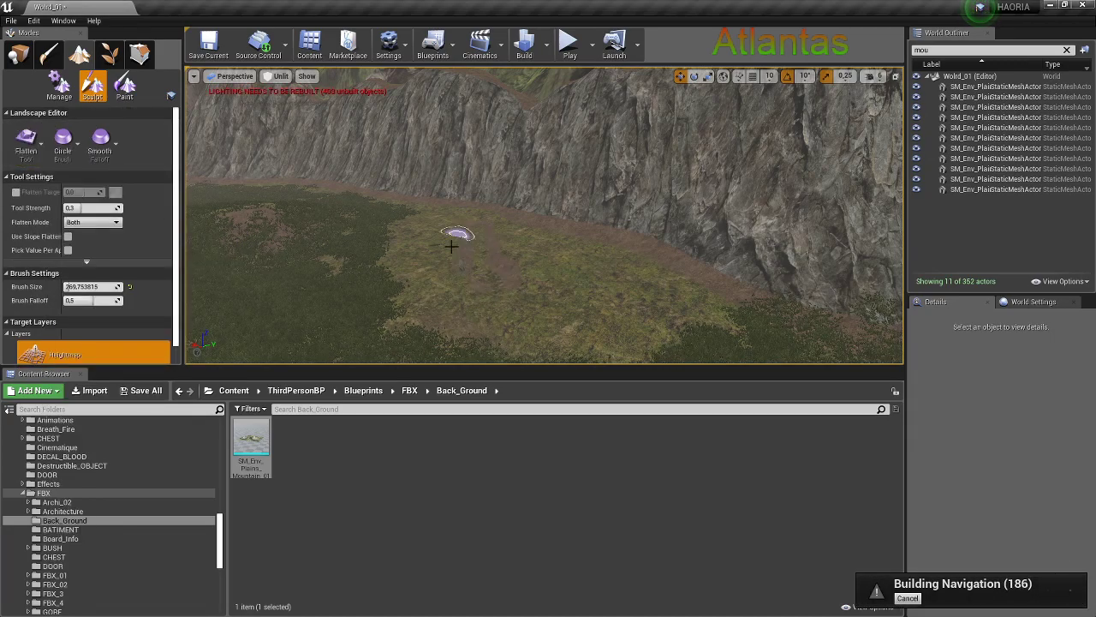
{"action": "left_click", "coordinate": [25, 139]}
{"action": "left_click", "coordinate": [73, 144]}
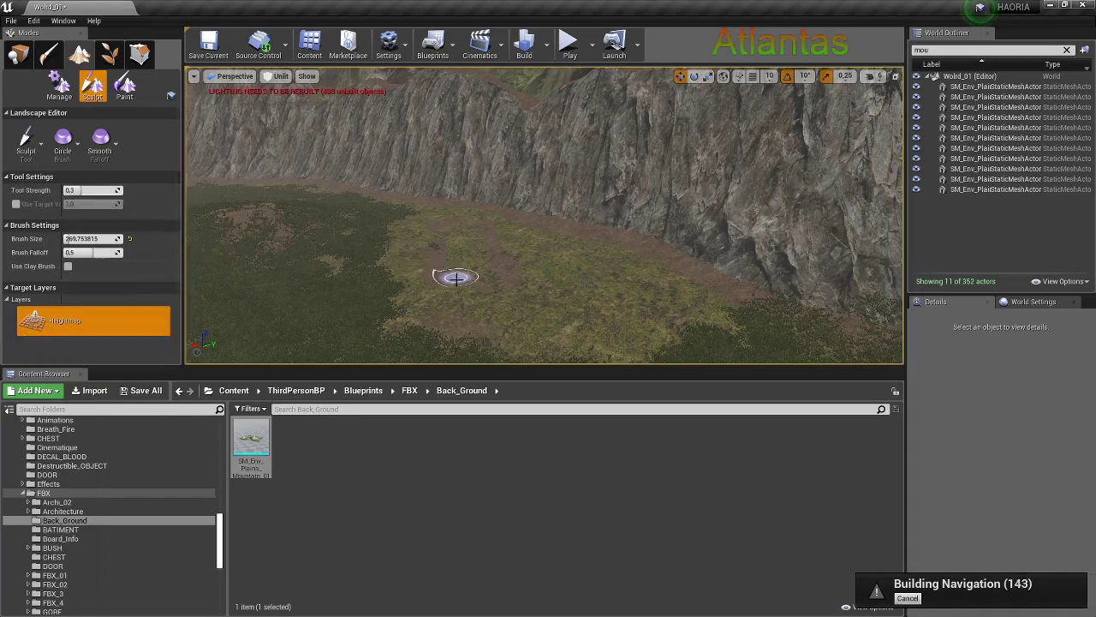
{"action": "left_click", "coordinate": [26, 139]}
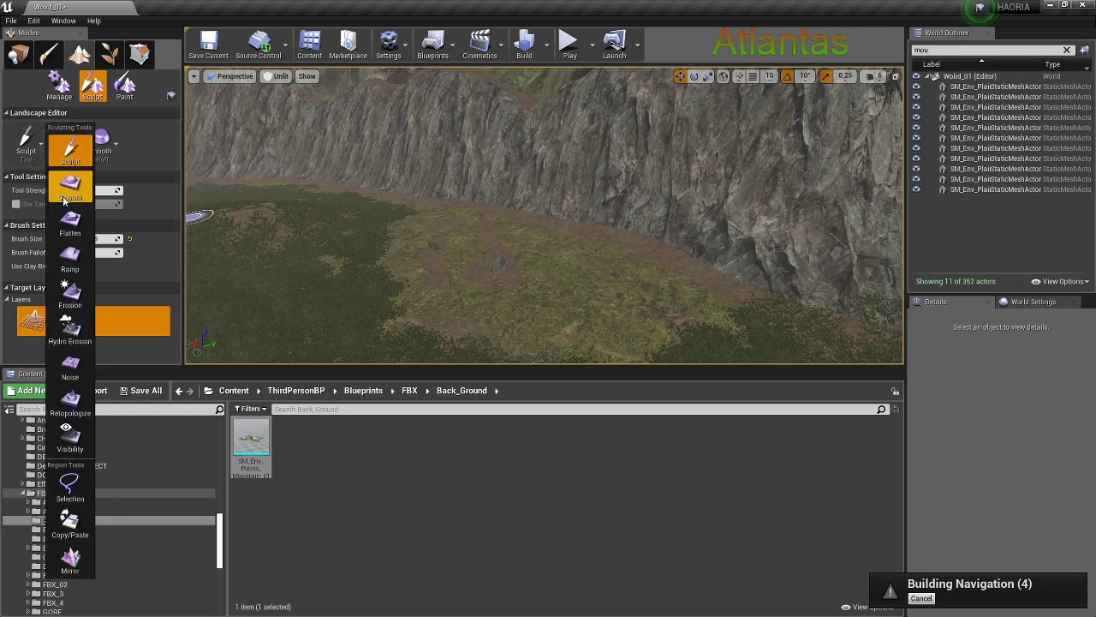
{"action": "key", "text": "Escape"}
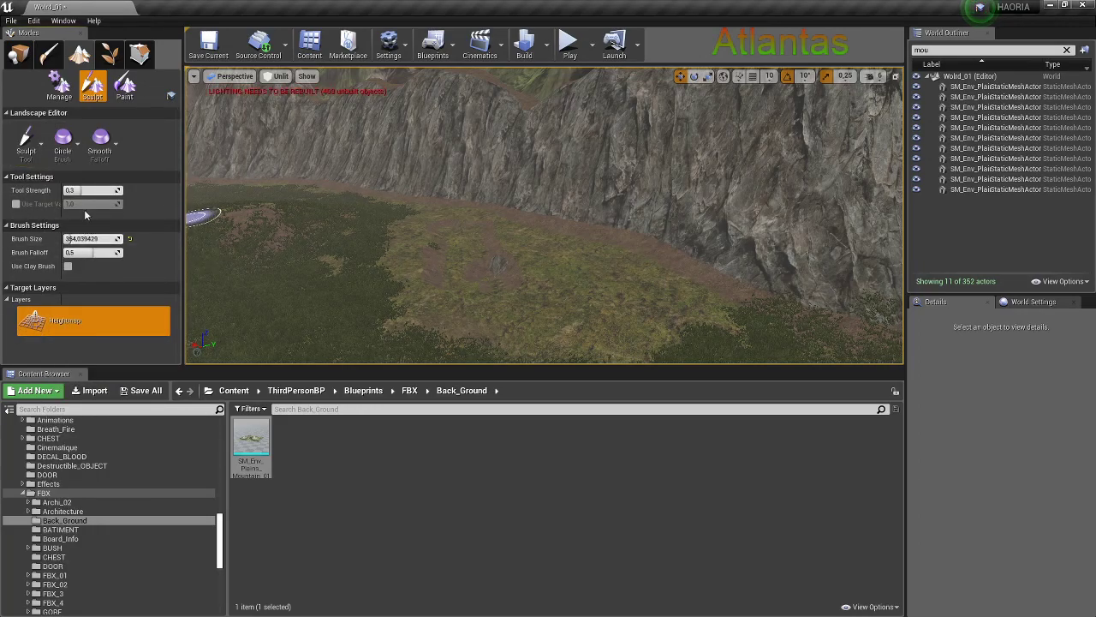
{"action": "left_click_drag", "start_coordinate": [86, 189], "coordinate": [96, 189]}
{"action": "mouse_move", "coordinate": [493, 272]}
{"action": "left_mouse_down"}
{"action": "mouse_move", "coordinate": [445, 267]}
{"action": "mouse_move", "coordinate": [572, 285]}
{"action": "mouse_move", "coordinate": [379, 269]}
{"action": "mouse_move", "coordinate": [340, 179]}
{"action": "left_mouse_up"}
Flatten the raised rocky patch into a plateau with the Flatten tool
{"action": "left_click", "coordinate": [26, 139]}
{"action": "left_click", "coordinate": [73, 221]}
{"action": "left_click_drag", "start_coordinate": [698, 256], "coordinate": [644, 210]}
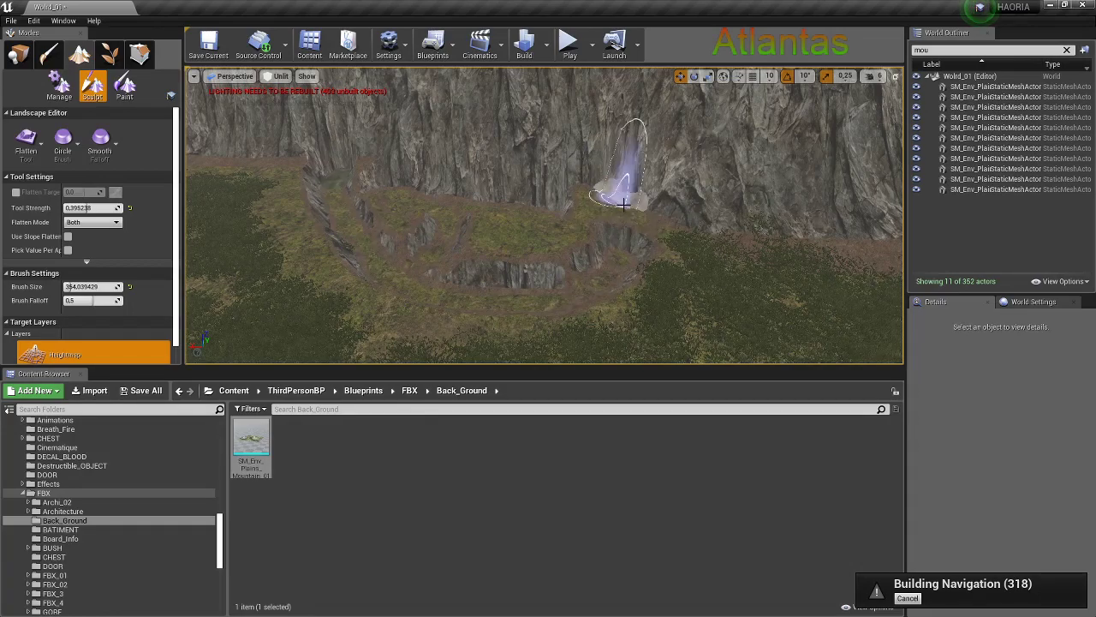
{"action": "right_click_drag", "start_coordinate": [643, 211], "coordinate": [638, 184]}
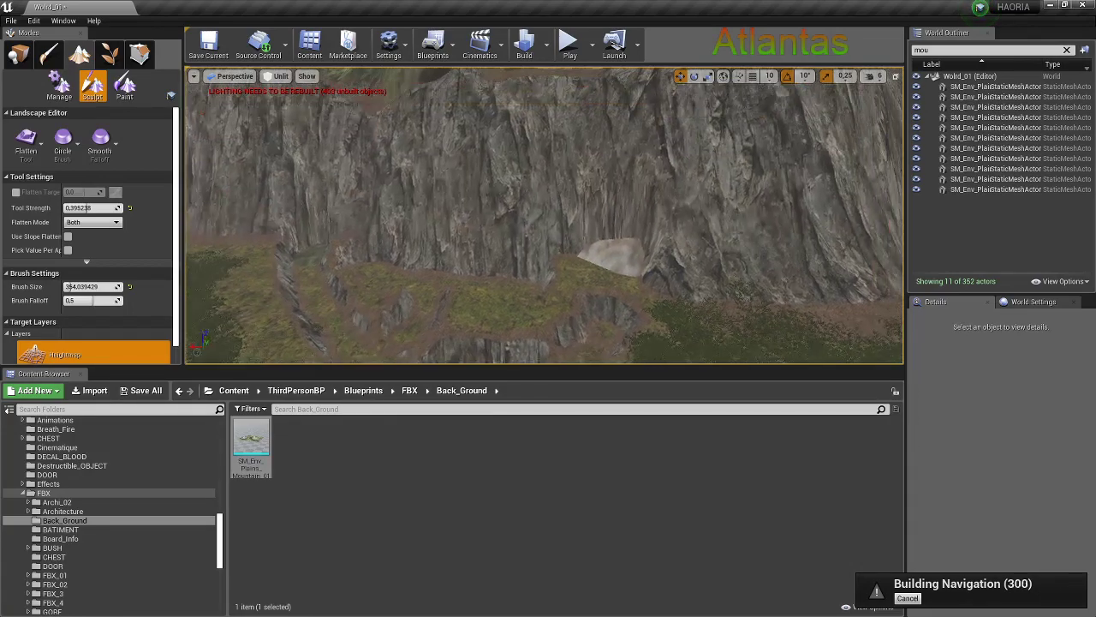
Select the mountain mesh behind the ledge and shift it along Y
{"action": "left_click", "coordinate": [18, 54]}
{"action": "left_click", "coordinate": [428, 171]}
{"action": "right_click_drag", "start_coordinate": [478, 195], "coordinate": [484, 203]}
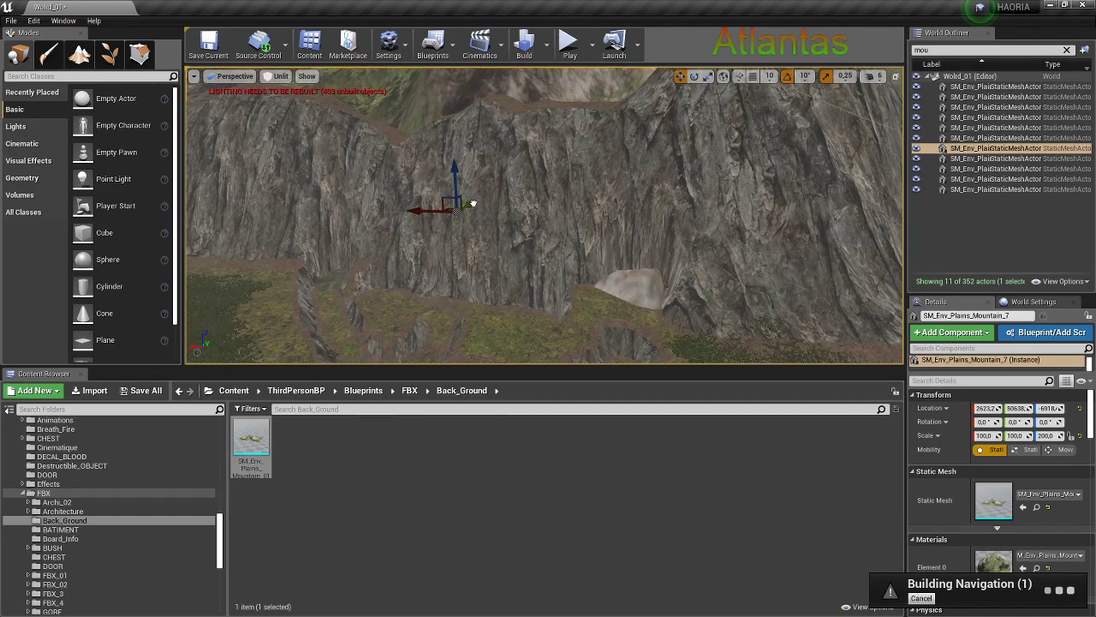
{"action": "left_click_drag", "start_coordinate": [472, 204], "coordinate": [484, 202]}
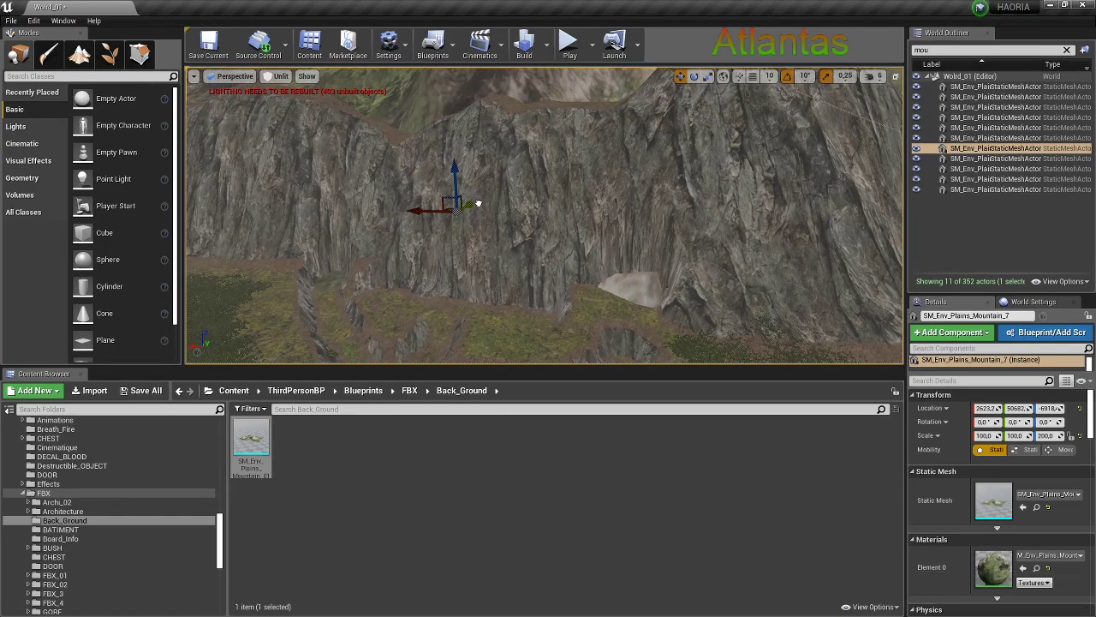
Flatten the rocky terraces below the cliff into a smooth ledge, brush size about 354
{"action": "left_click", "coordinate": [80, 54]}
{"action": "right_click_drag", "start_coordinate": [480, 189], "coordinate": [488, 203]}
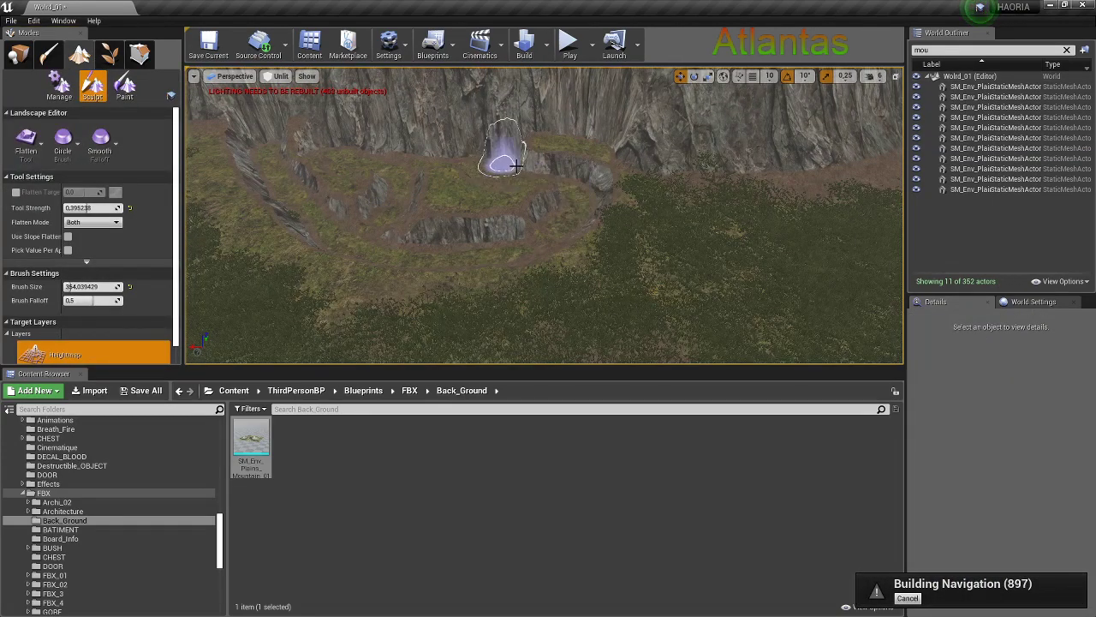
{"action": "left_click_drag", "start_coordinate": [517, 165], "coordinate": [395, 195]}
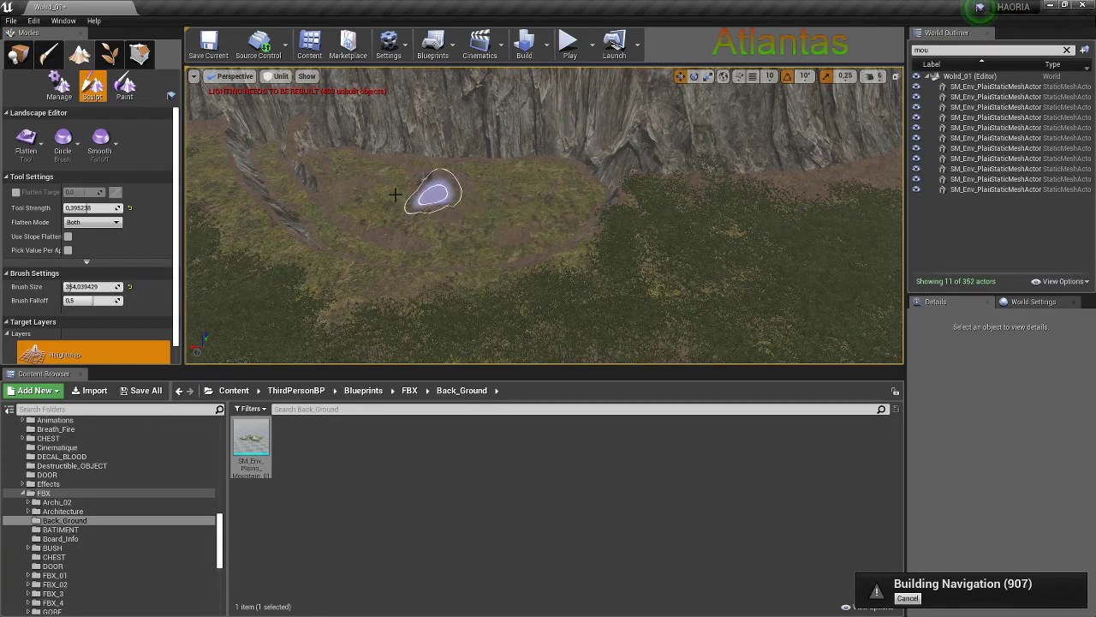
{"action": "right_click_drag", "start_coordinate": [551, 212], "coordinate": [477, 208]}
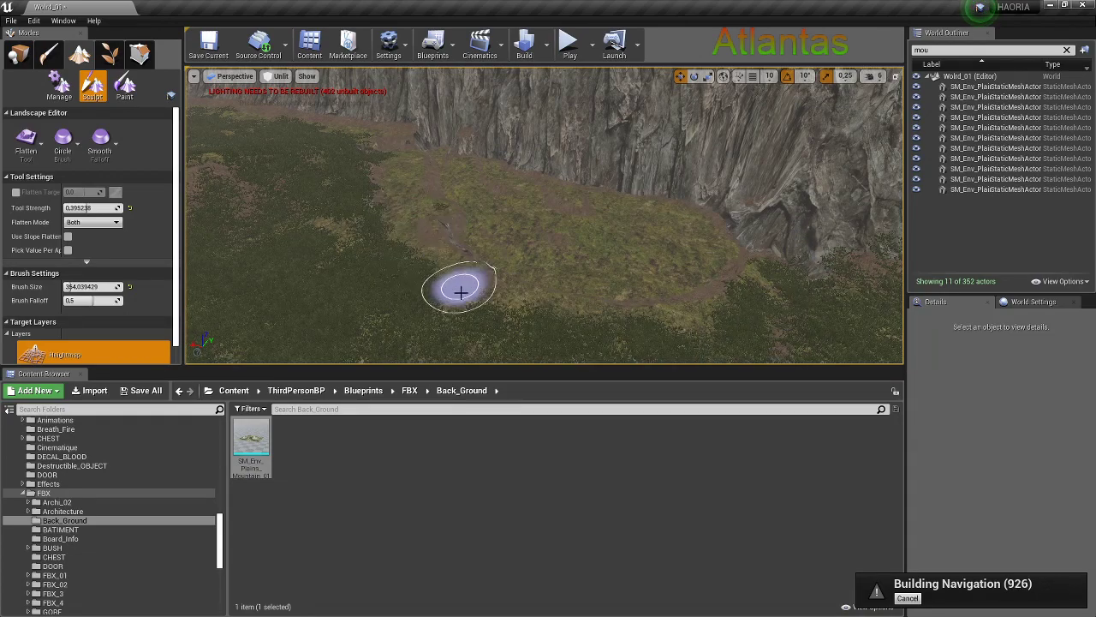
Flatten the valley floor beside the cliff using the Flatten tool at brush size about 1036
{"action": "left_click", "coordinate": [109, 54]}
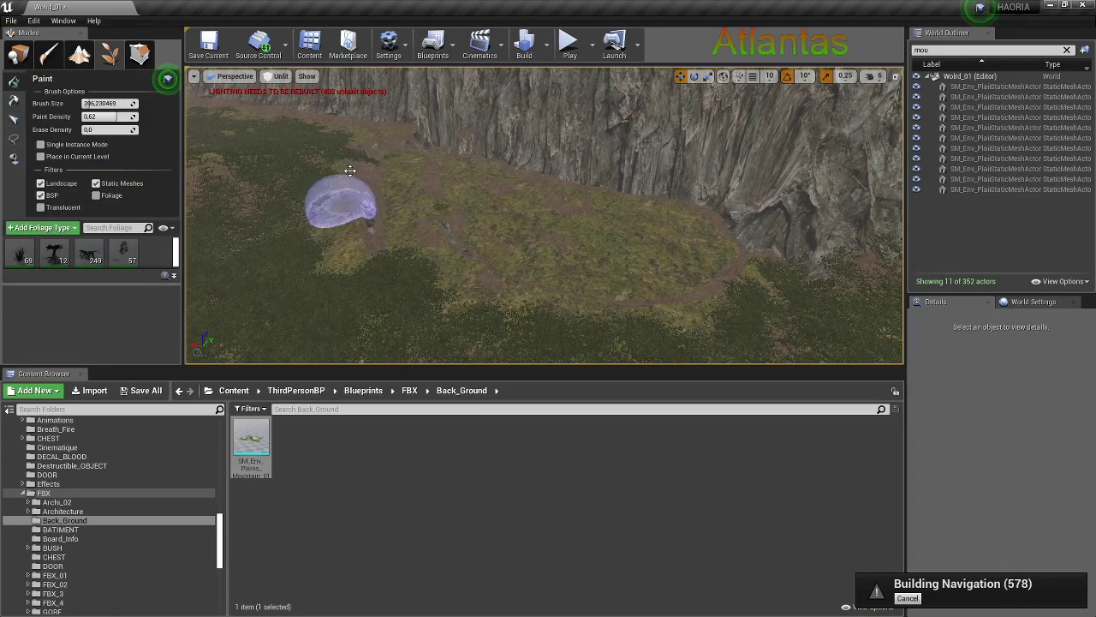
{"action": "right_click_drag", "start_coordinate": [441, 294], "coordinate": [612, 288]}
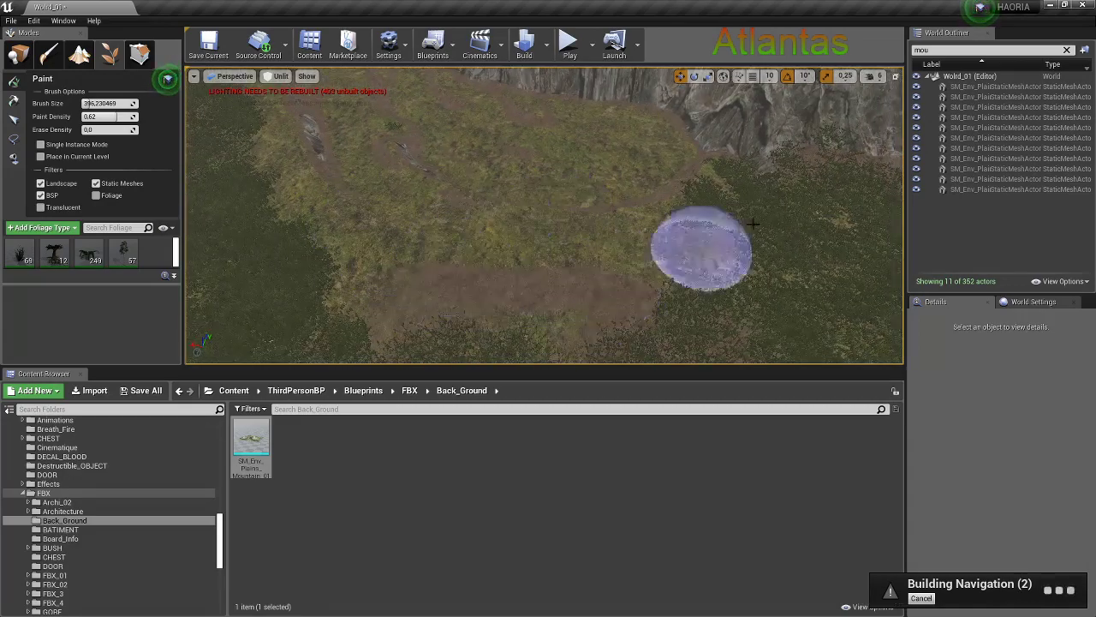
{"action": "right_click_drag", "start_coordinate": [448, 321], "coordinate": [710, 231]}
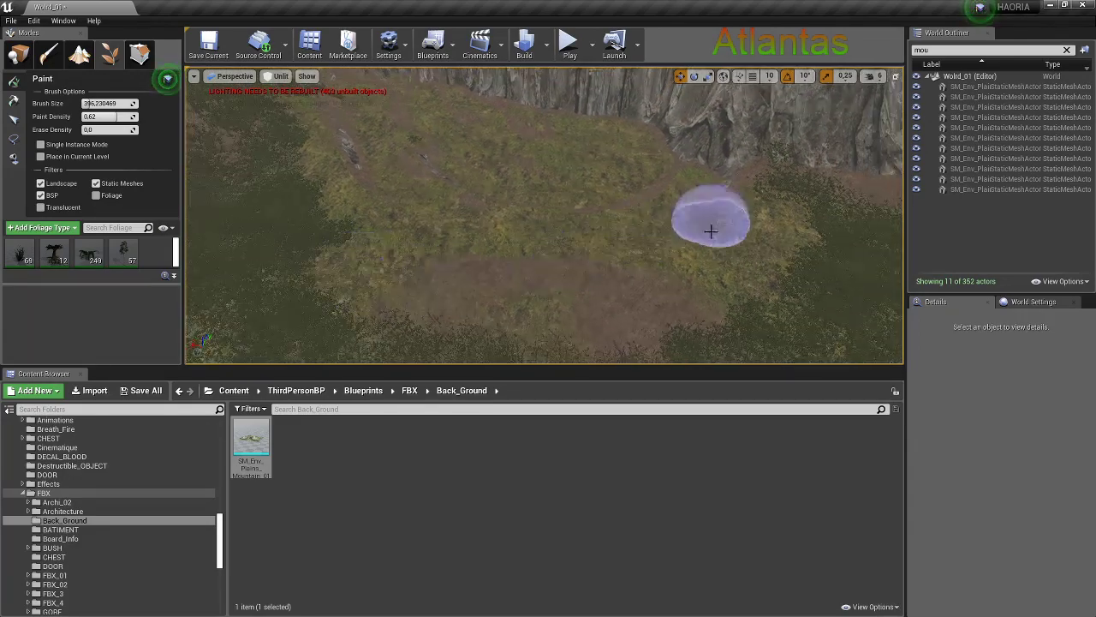
{"action": "right_click_drag", "start_coordinate": [240, 237], "coordinate": [489, 318]}
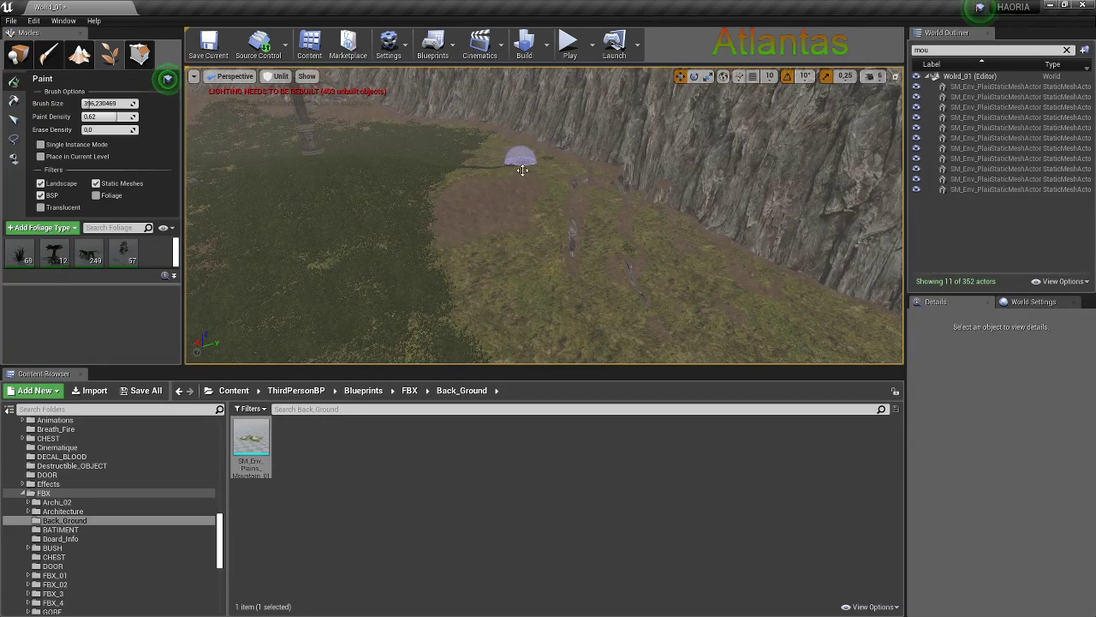
{"action": "left_click", "coordinate": [79, 55]}
{"action": "left_click", "coordinate": [26, 137]}
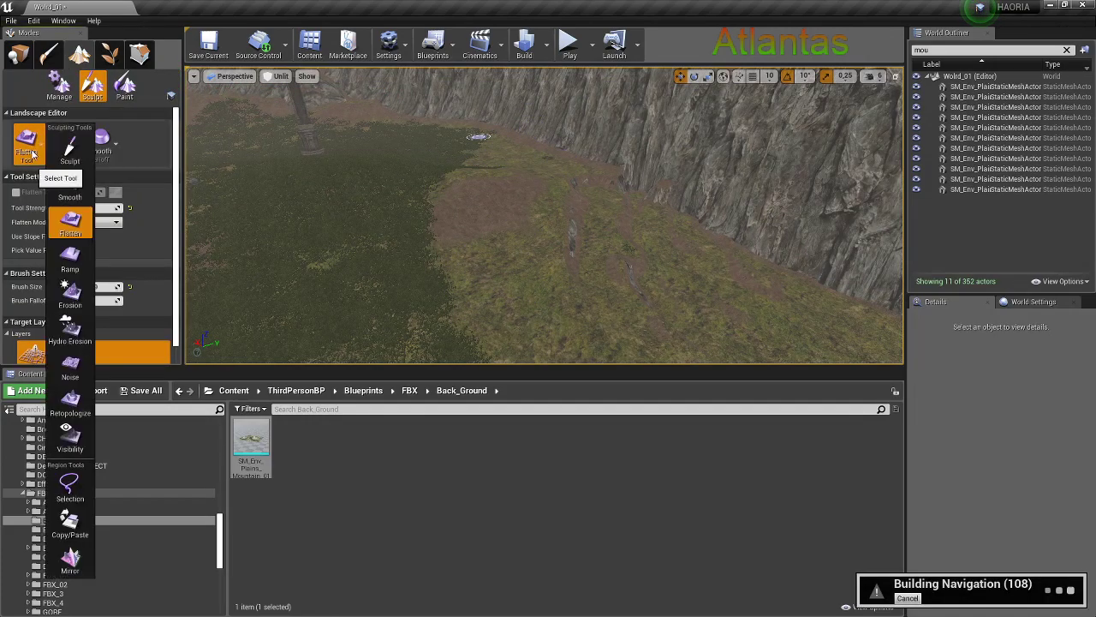
{"action": "left_click", "coordinate": [69, 211]}
{"action": "left_click_drag", "start_coordinate": [97, 290], "coordinate": [129, 290]}
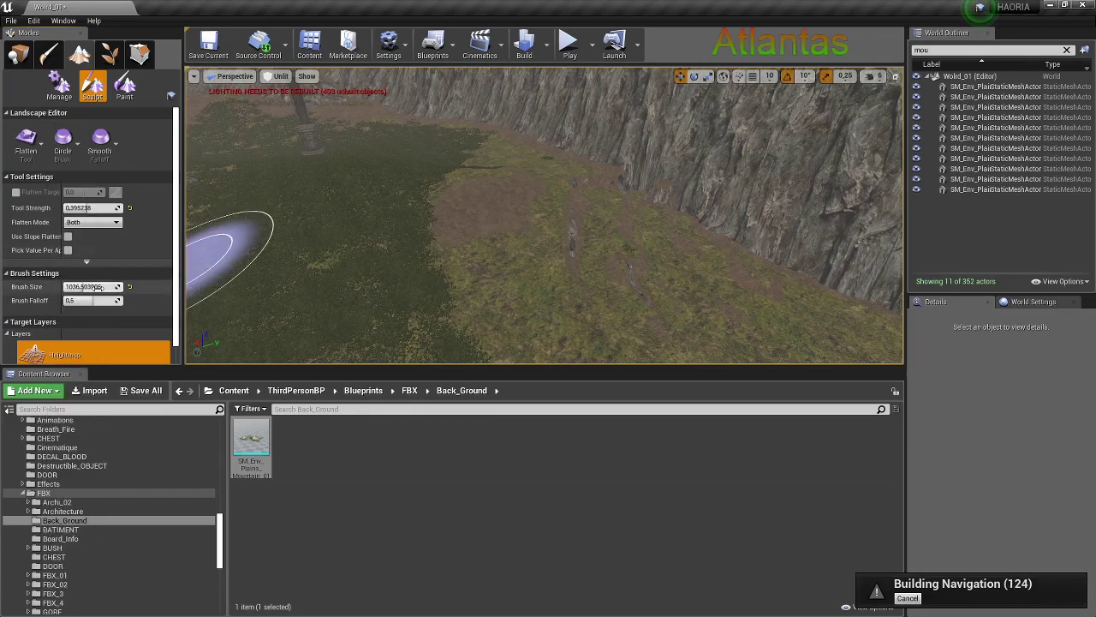
{"action": "mouse_move", "coordinate": [560, 232]}
{"action": "left_mouse_down"}
{"action": "mouse_move", "coordinate": [570, 167]}
{"action": "mouse_move", "coordinate": [526, 166]}
{"action": "left_mouse_up"}
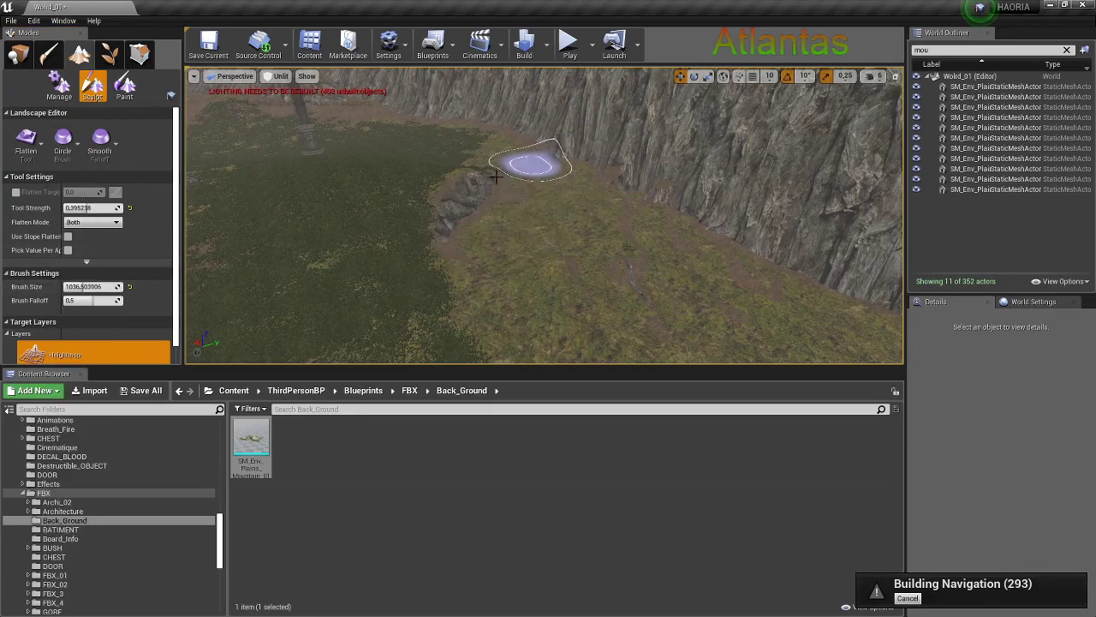
{"action": "scroll", "coordinate": [538, 330], "scroll_direction": "up", "scroll_amount": 3}
{"action": "mouse_move", "coordinate": [314, 161]}
{"action": "left_mouse_down"}
{"action": "mouse_move", "coordinate": [715, 300]}
{"action": "mouse_move", "coordinate": [773, 232]}
{"action": "left_mouse_up"}
Search the Outliner for 'water' and select the WATER actor
{"action": "left_click", "coordinate": [19, 54]}
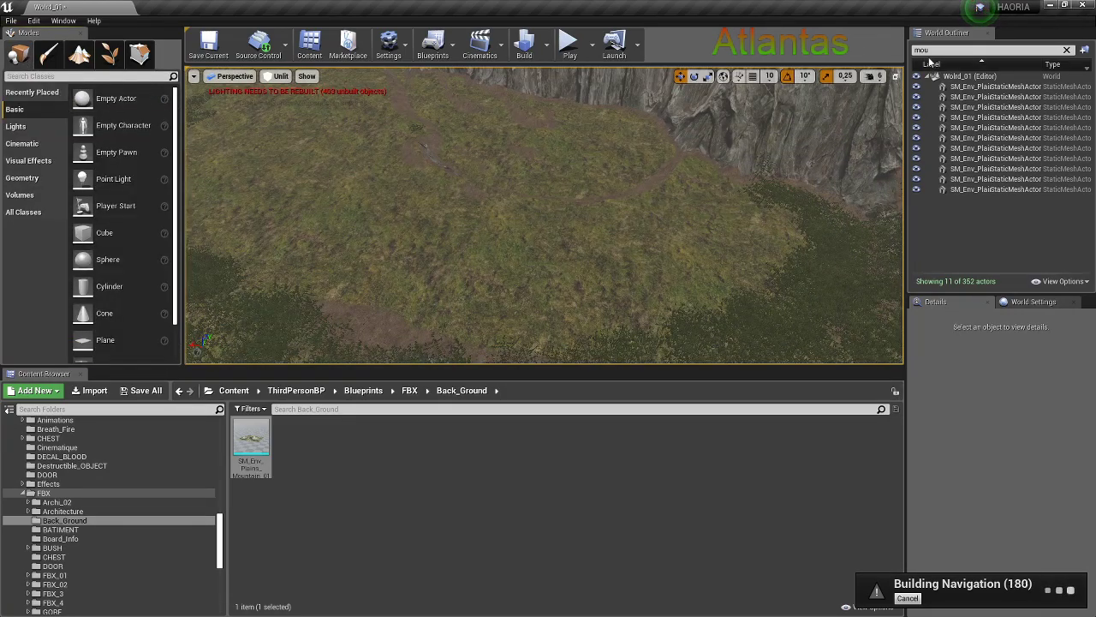
{"action": "double_click", "coordinate": [985, 50]}
{"action": "type", "text": "water"}
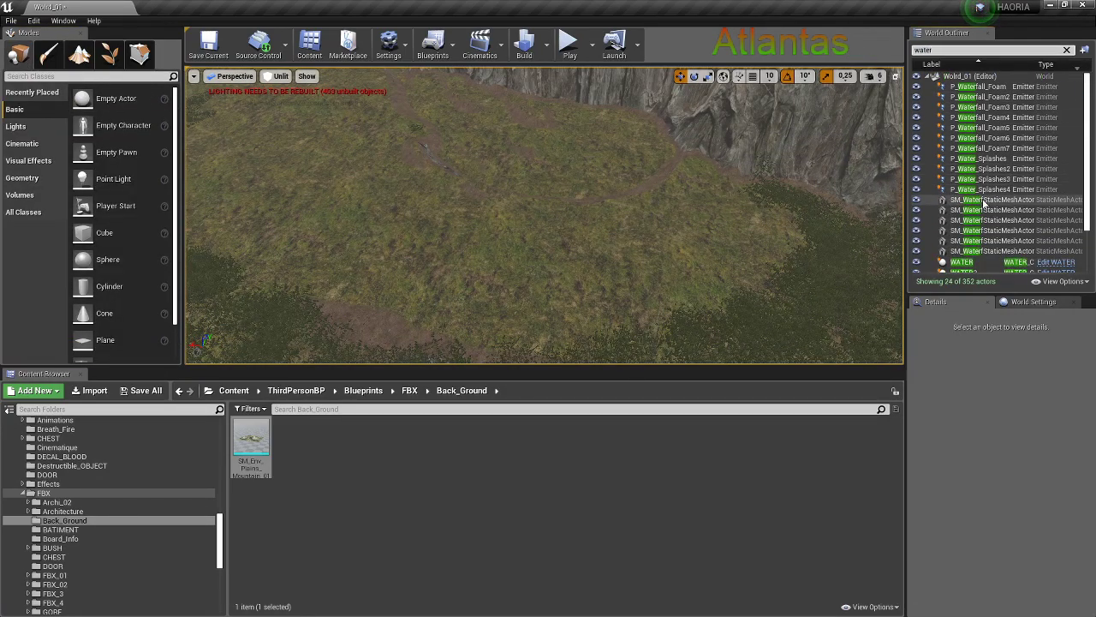
{"action": "left_click", "coordinate": [984, 261]}
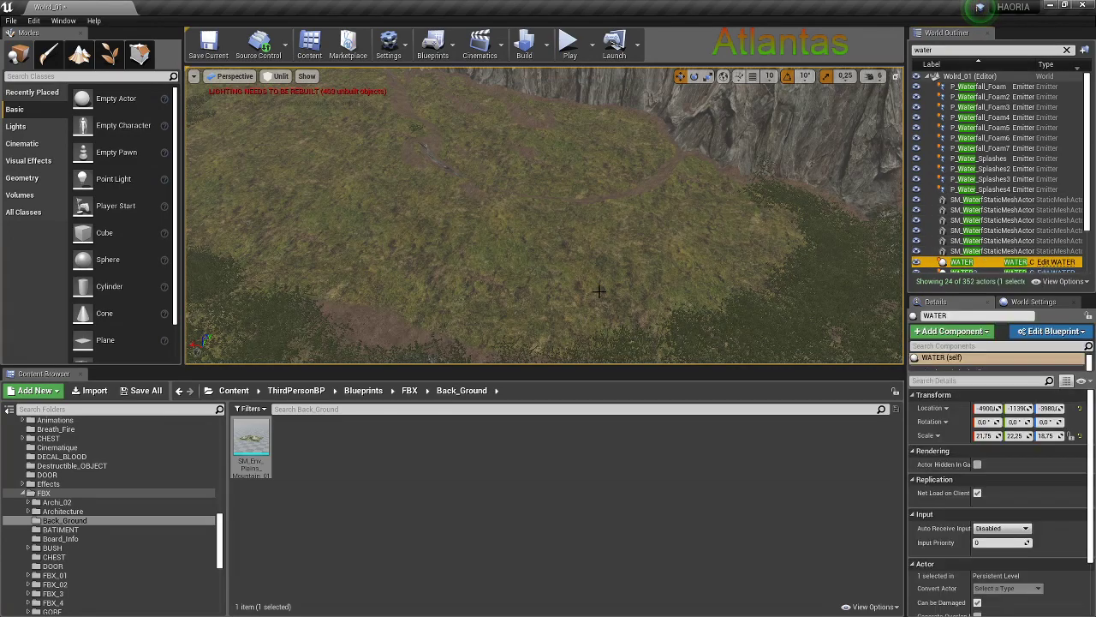
Browse the Content Browser back up to Blueprints and open the WATER folder
{"action": "left_click", "coordinate": [409, 392]}
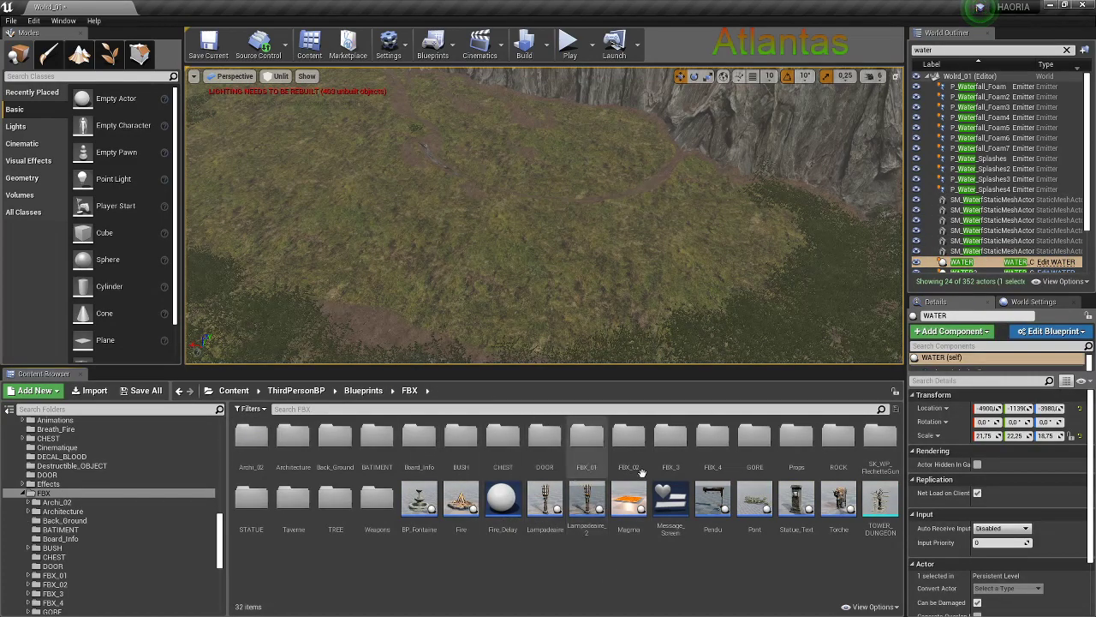
{"action": "left_click", "coordinate": [364, 391]}
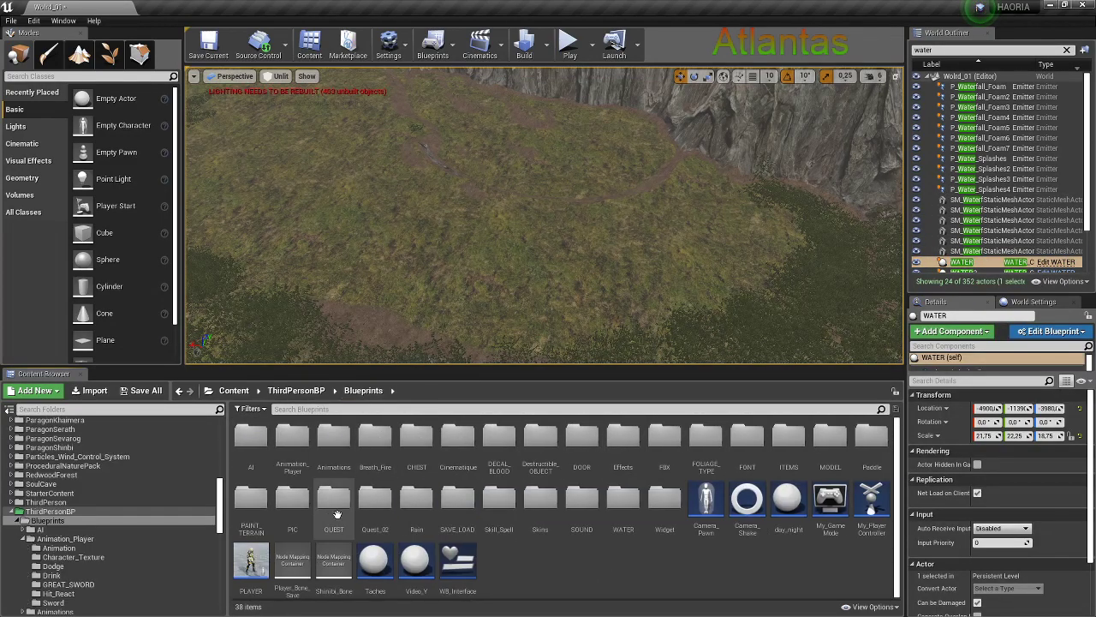
{"action": "left_click", "coordinate": [607, 504]}
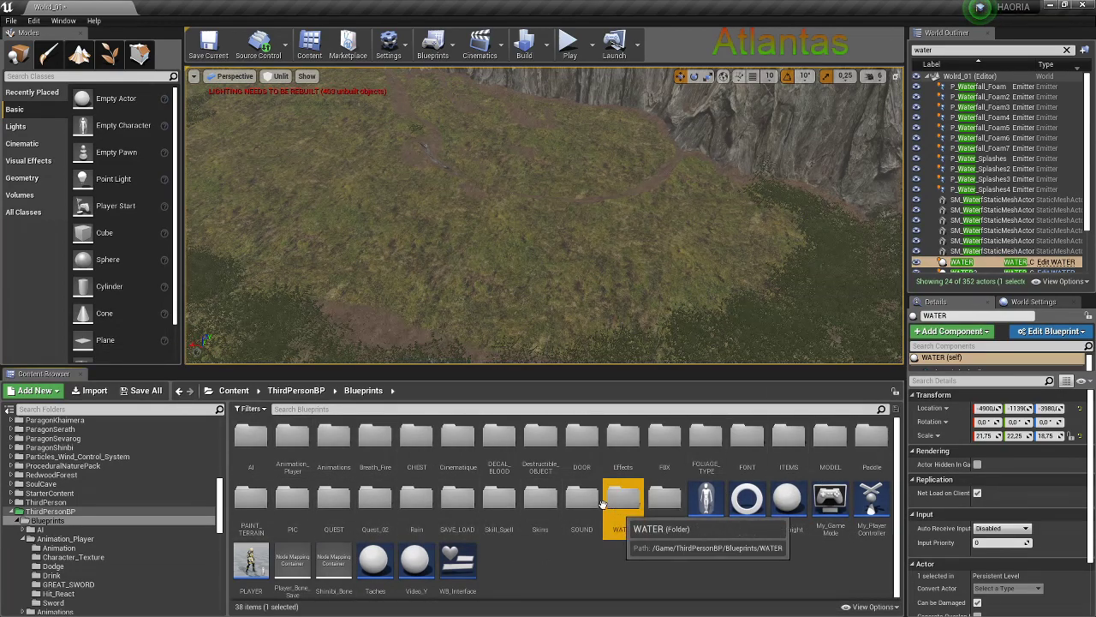
{"action": "key", "text": "Return"}
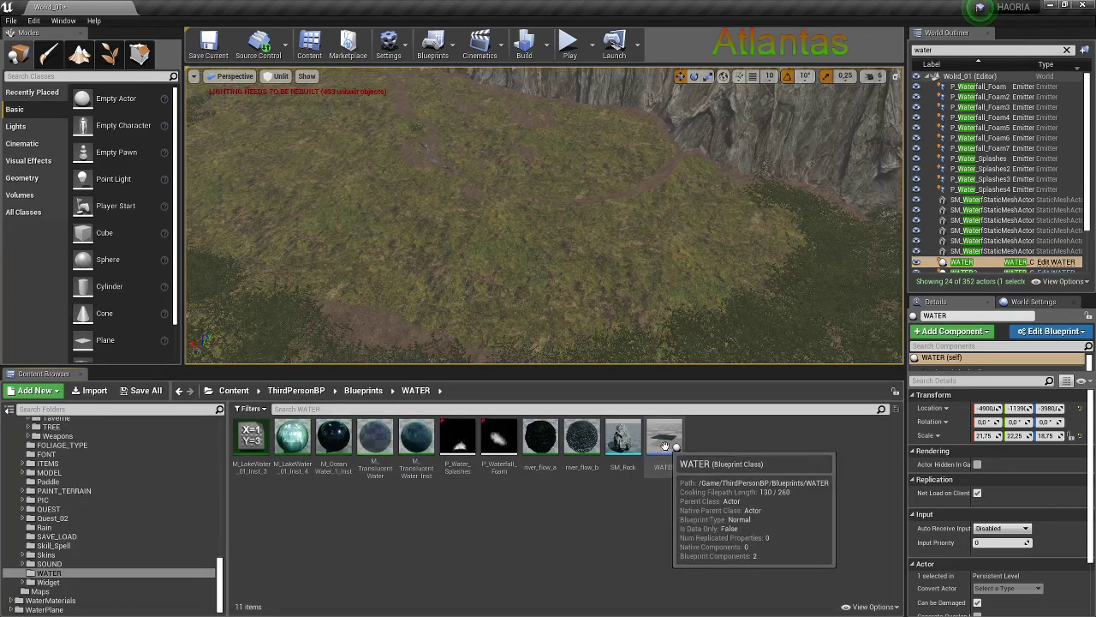
Place a WATER blueprint in the valley and drop it onto the ground
{"action": "left_click_drag", "start_coordinate": [518, 118], "coordinate": [480, 176]}
{"action": "key", "text": "f"}
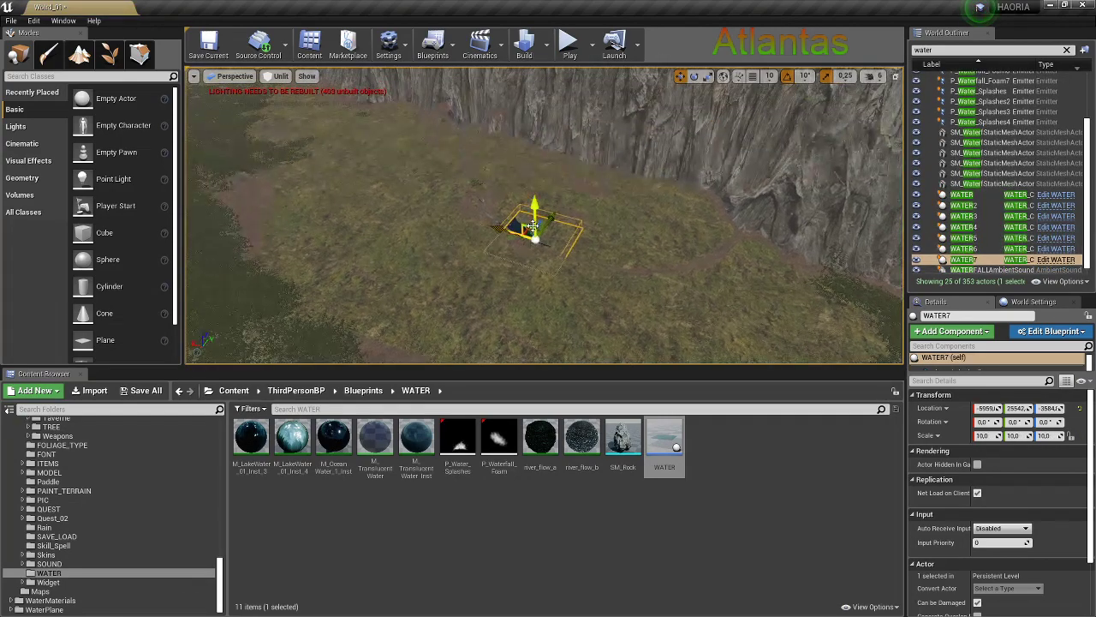
{"action": "key", "text": "End"}
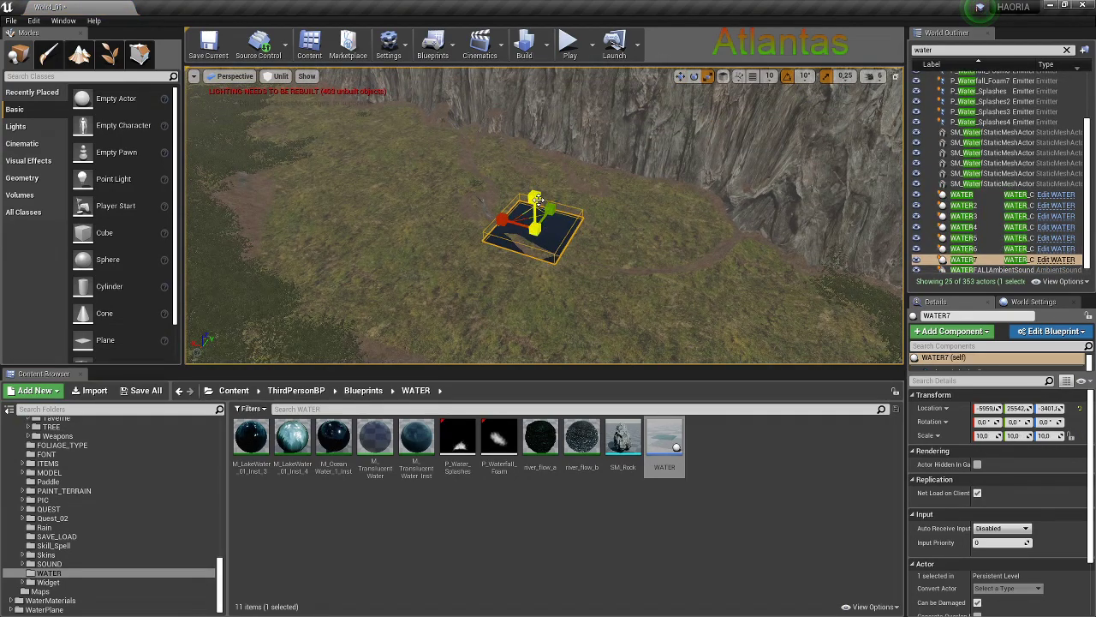
Scale the water plane to about 97.5 × 67.5 × 93.75 to fill the basin
{"action": "left_click_drag", "start_coordinate": [535, 219], "coordinate": [599, 197]}
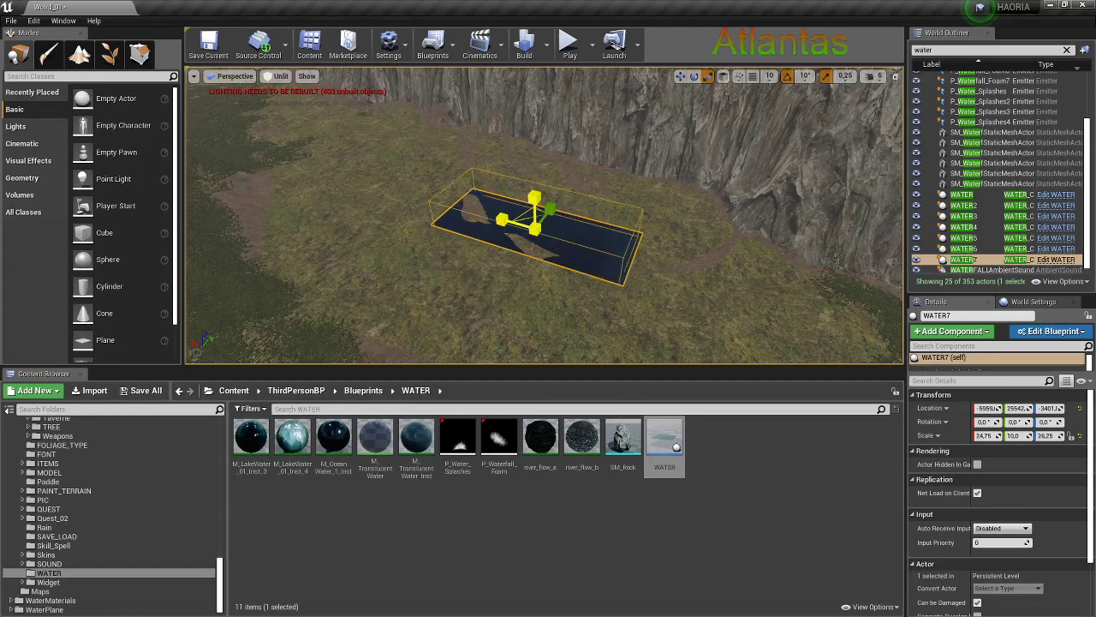
{"action": "mouse_move", "coordinate": [535, 219]}
{"action": "left_mouse_down"}
{"action": "mouse_move", "coordinate": [509, 219]}
{"action": "mouse_move", "coordinate": [533, 248]}
{"action": "left_mouse_up"}
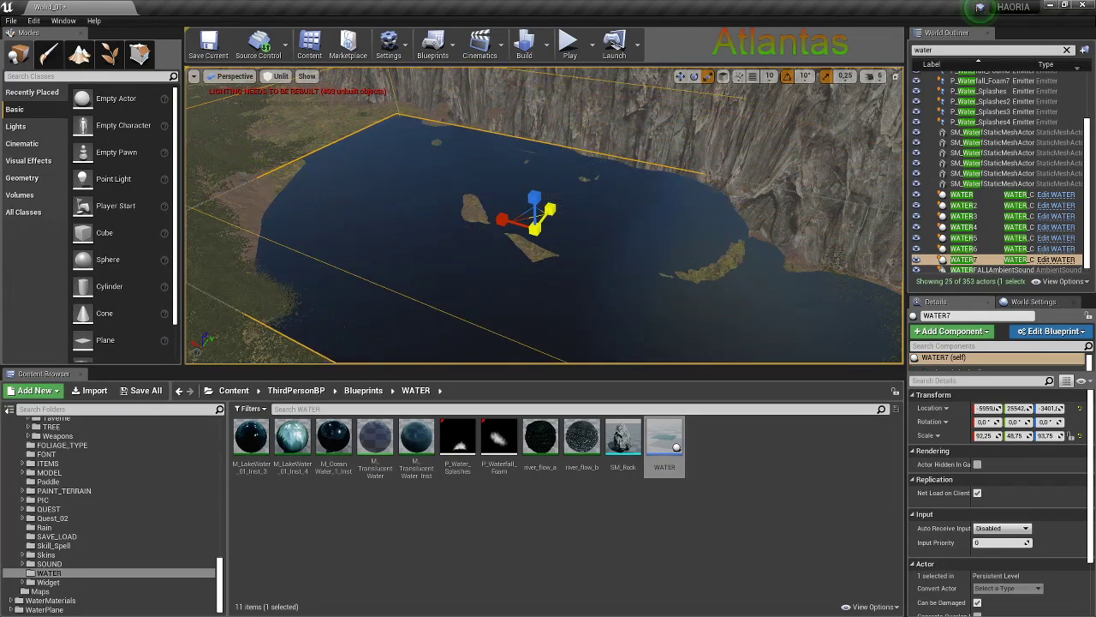
{"action": "right_click_drag", "start_coordinate": [533, 247], "coordinate": [540, 291]}
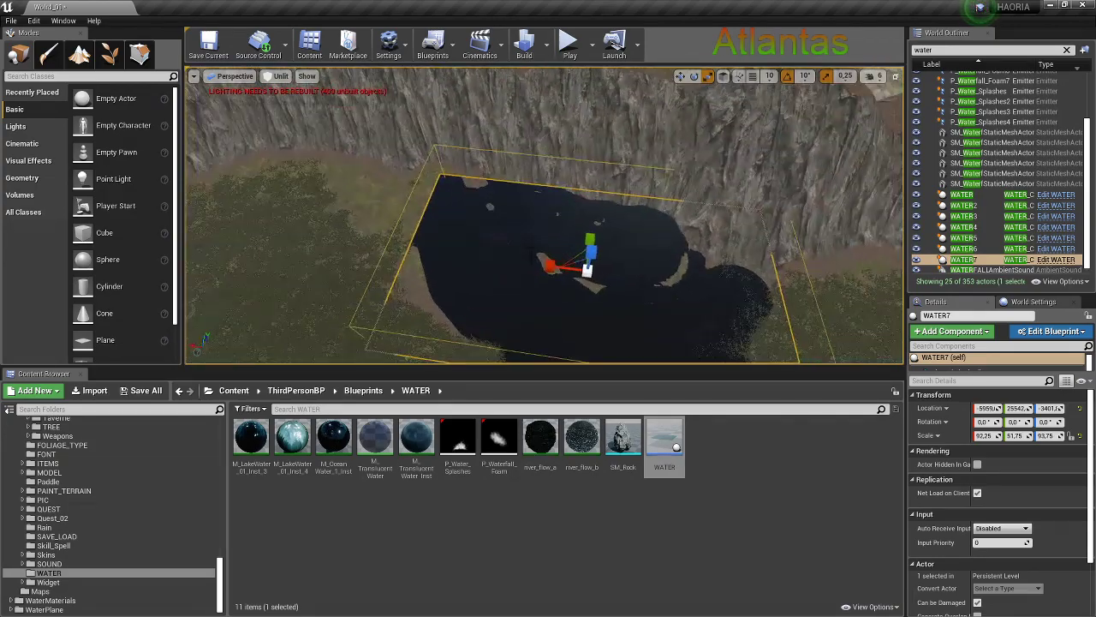
{"action": "mouse_move", "coordinate": [555, 267]}
{"action": "left_mouse_down"}
{"action": "mouse_move", "coordinate": [585, 172]}
{"action": "mouse_move", "coordinate": [570, 214]}
{"action": "mouse_move", "coordinate": [519, 210]}
{"action": "mouse_move", "coordinate": [526, 182]}
{"action": "left_mouse_up"}
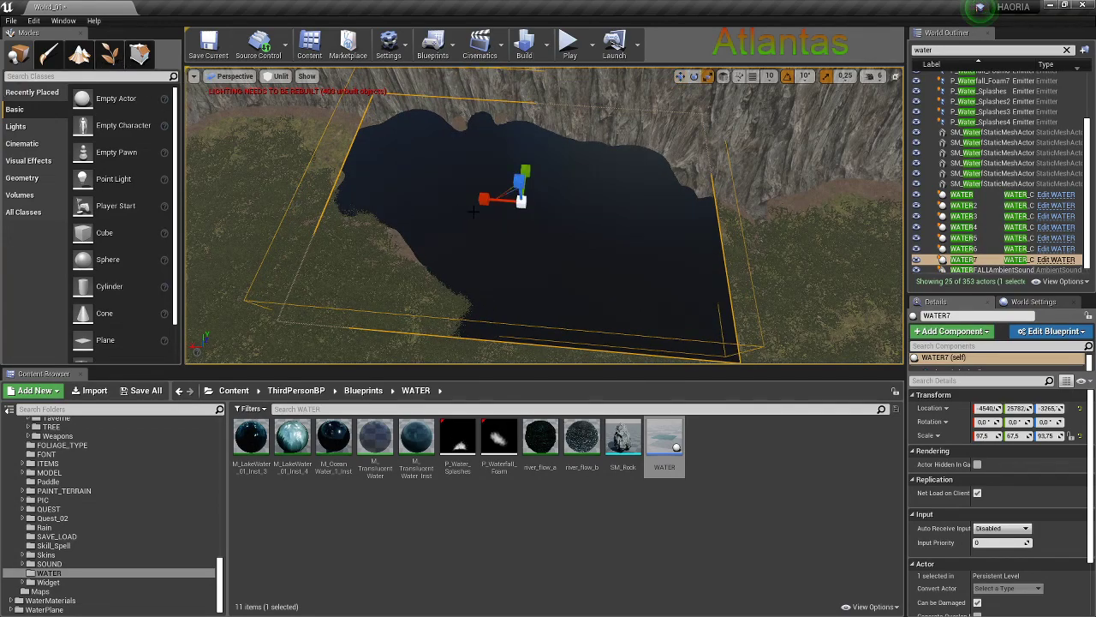
{"action": "left_click_drag", "start_coordinate": [482, 200], "coordinate": [462, 201]}
Flatten the dark strip along the lower shore with Flatten, brush about 382.5, strength 0.355
{"action": "left_click", "coordinate": [109, 58]}
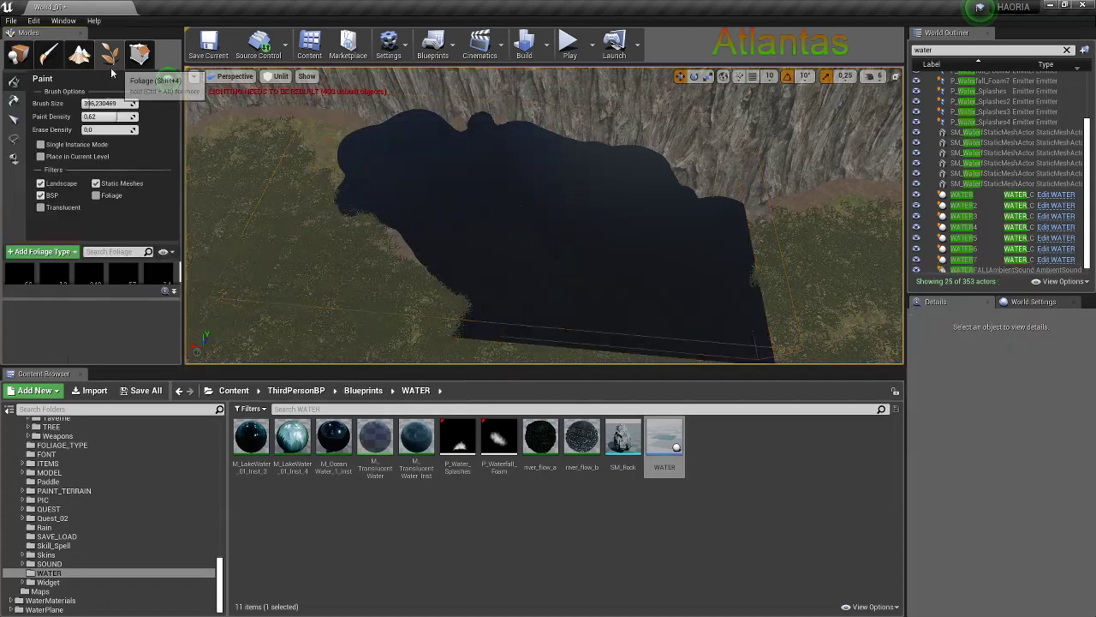
{"action": "left_click", "coordinate": [79, 56]}
{"action": "left_click", "coordinate": [26, 139]}
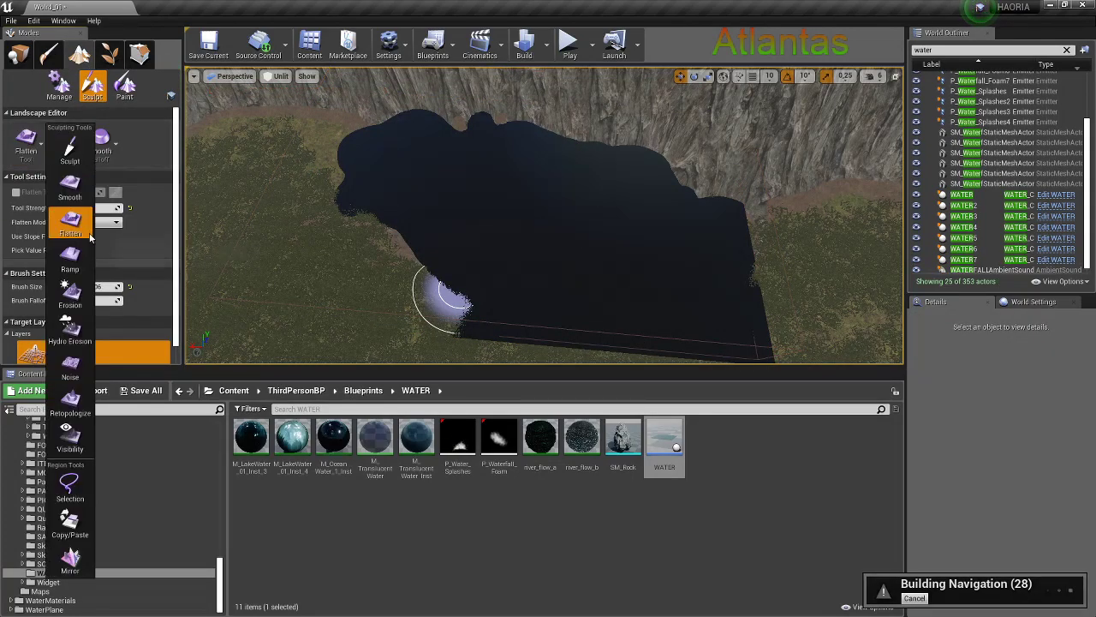
{"action": "left_click", "coordinate": [62, 210]}
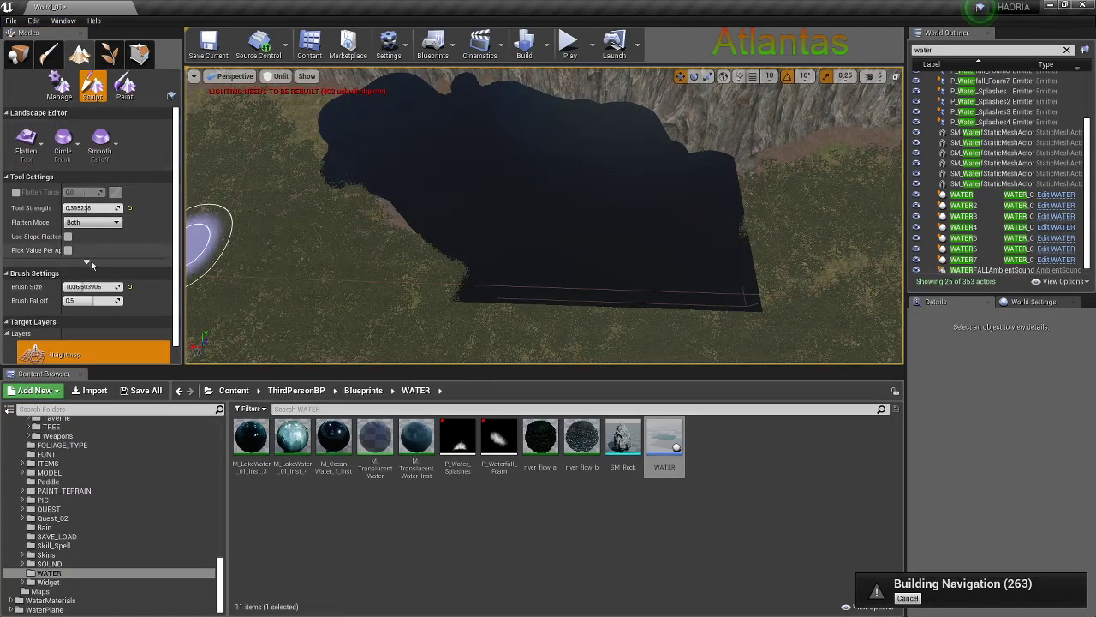
{"action": "left_click_drag", "start_coordinate": [92, 288], "coordinate": [84, 286]}
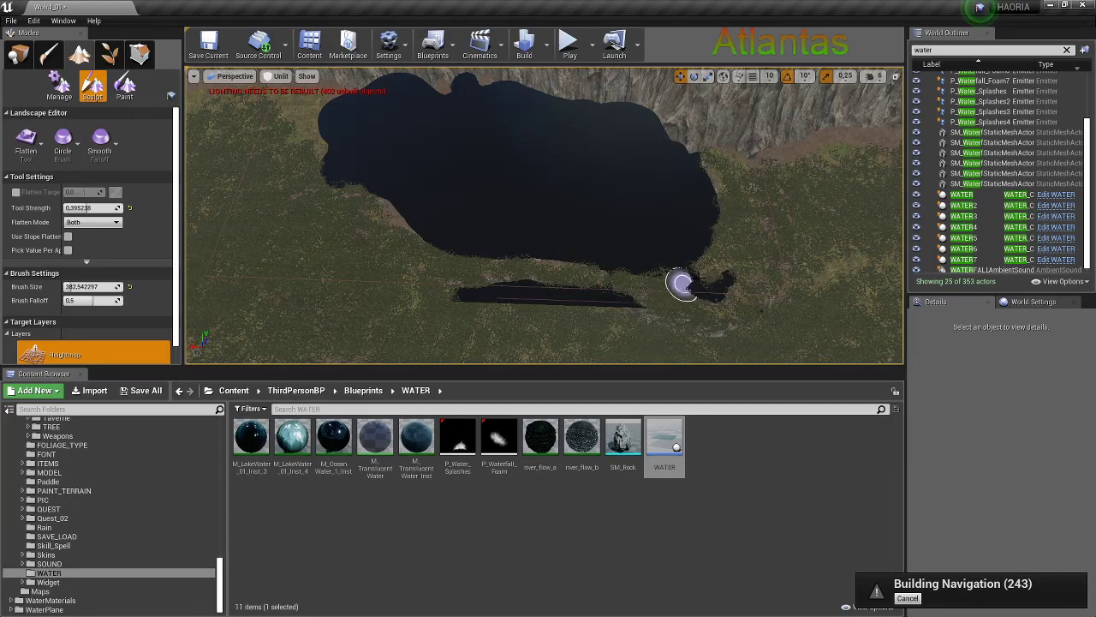
{"action": "mouse_move", "coordinate": [737, 314]}
{"action": "left_mouse_down"}
{"action": "mouse_move", "coordinate": [526, 293]}
{"action": "mouse_move", "coordinate": [588, 293]}
{"action": "mouse_move", "coordinate": [501, 300]}
{"action": "left_mouse_up"}
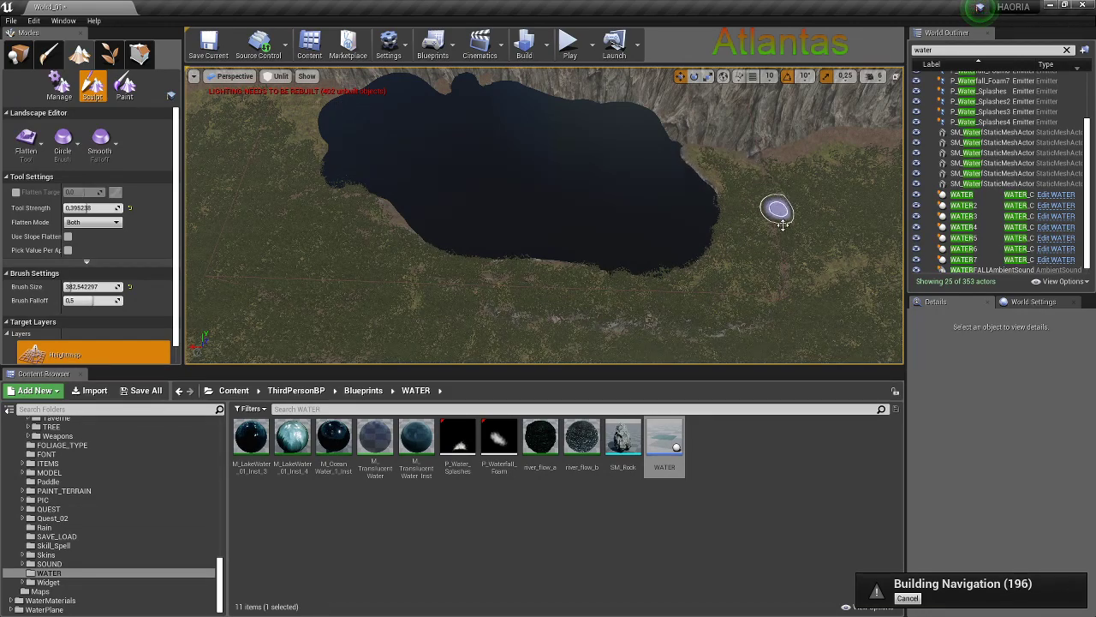
{"action": "right_click_drag", "start_coordinate": [318, 246], "coordinate": [476, 143]}
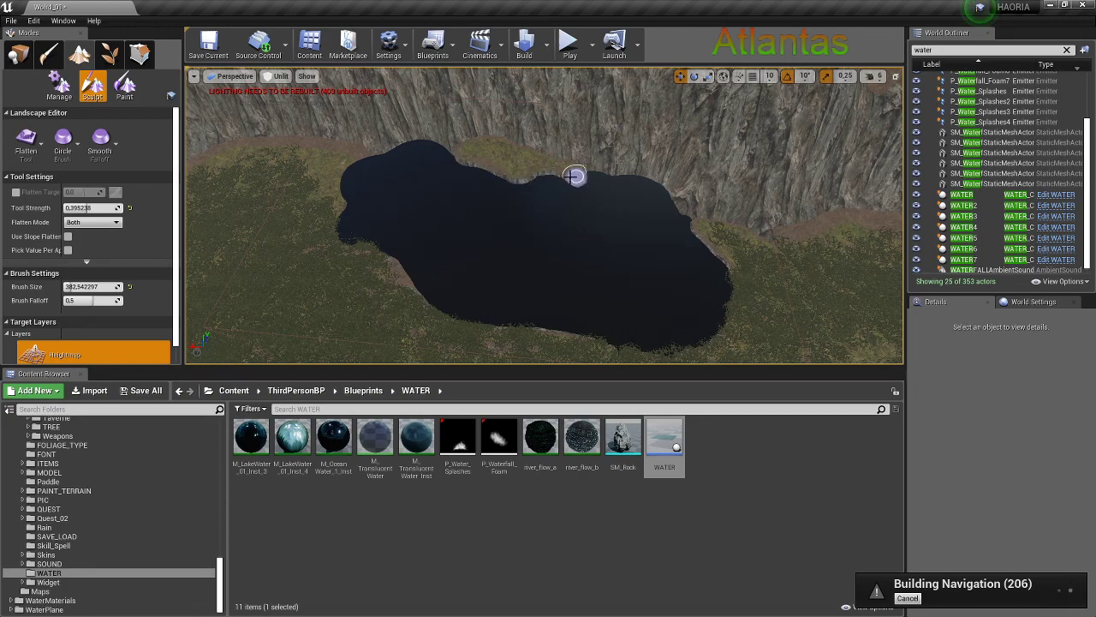
{"action": "mouse_move", "coordinate": [531, 169]}
{"action": "right_mouse_down"}
{"action": "mouse_move", "coordinate": [562, 199]}
{"action": "mouse_move", "coordinate": [511, 203]}
{"action": "right_mouse_up"}
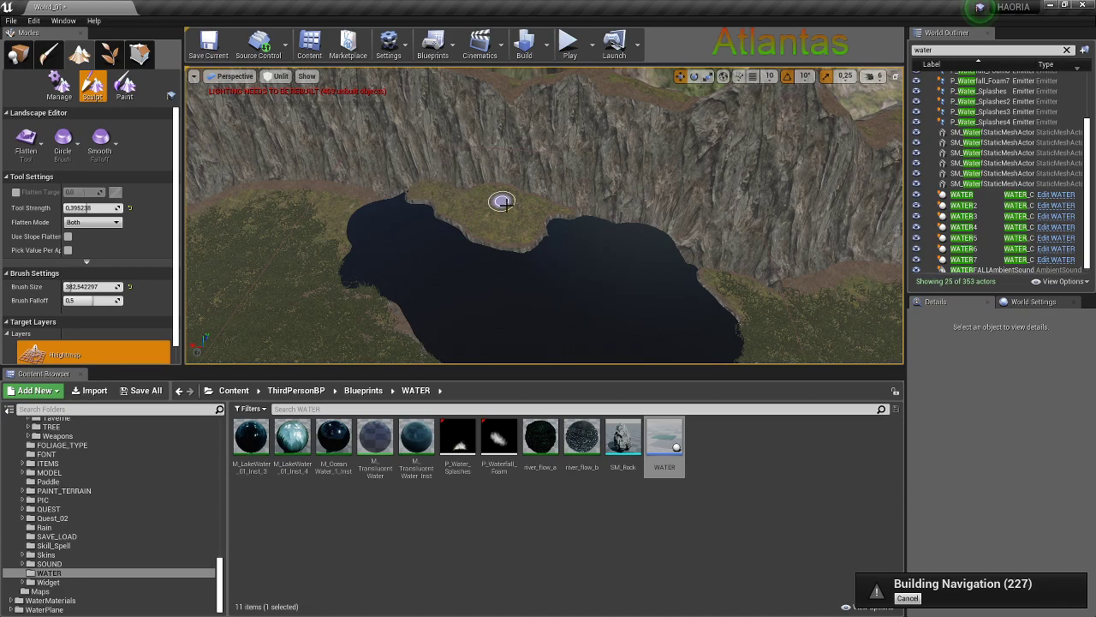
{"action": "right_click_drag", "start_coordinate": [576, 281], "coordinate": [660, 225]}
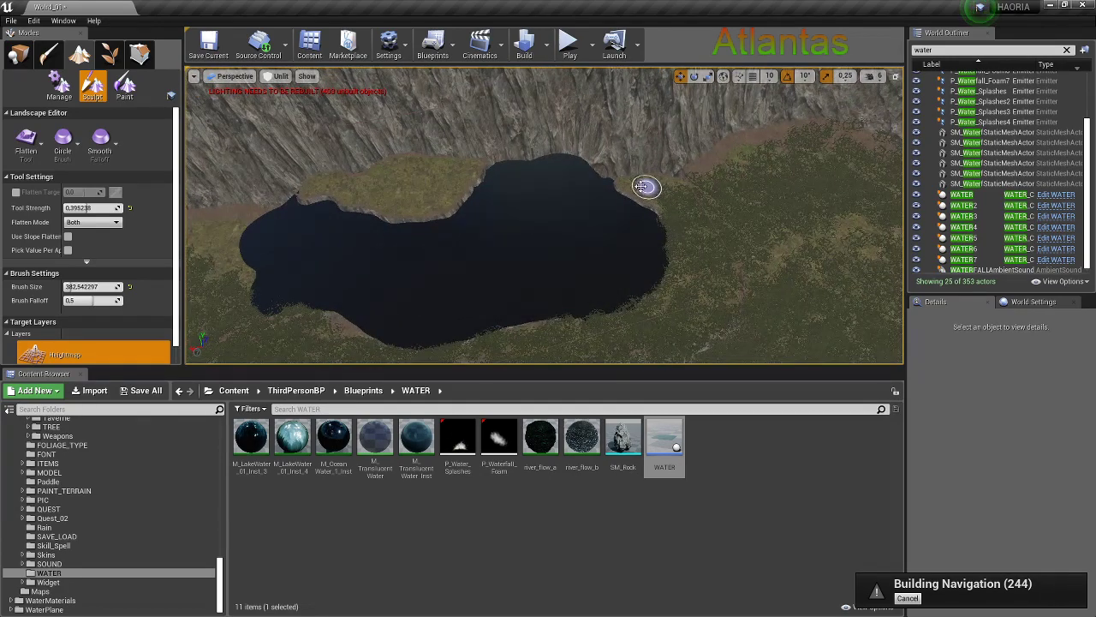
{"action": "mouse_move", "coordinate": [638, 175]}
{"action": "right_mouse_down"}
{"action": "mouse_move", "coordinate": [633, 275]}
{"action": "mouse_move", "coordinate": [504, 257]}
{"action": "right_mouse_up"}
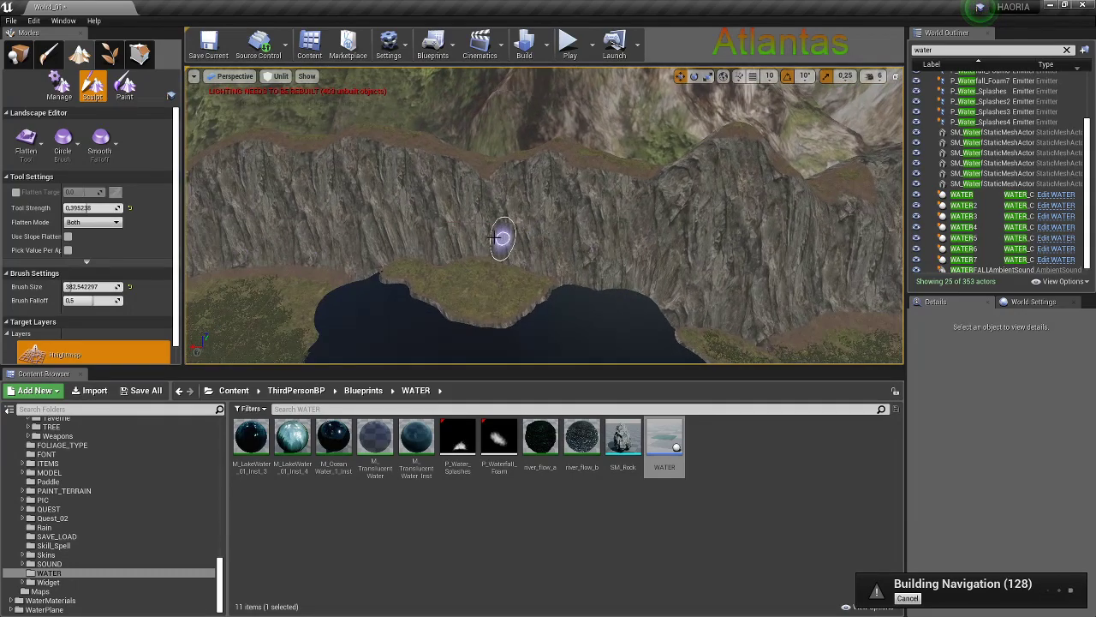
Flatten two grassy ledges into the cliff face above the lake
{"action": "left_click_drag", "start_coordinate": [495, 239], "coordinate": [476, 207]}
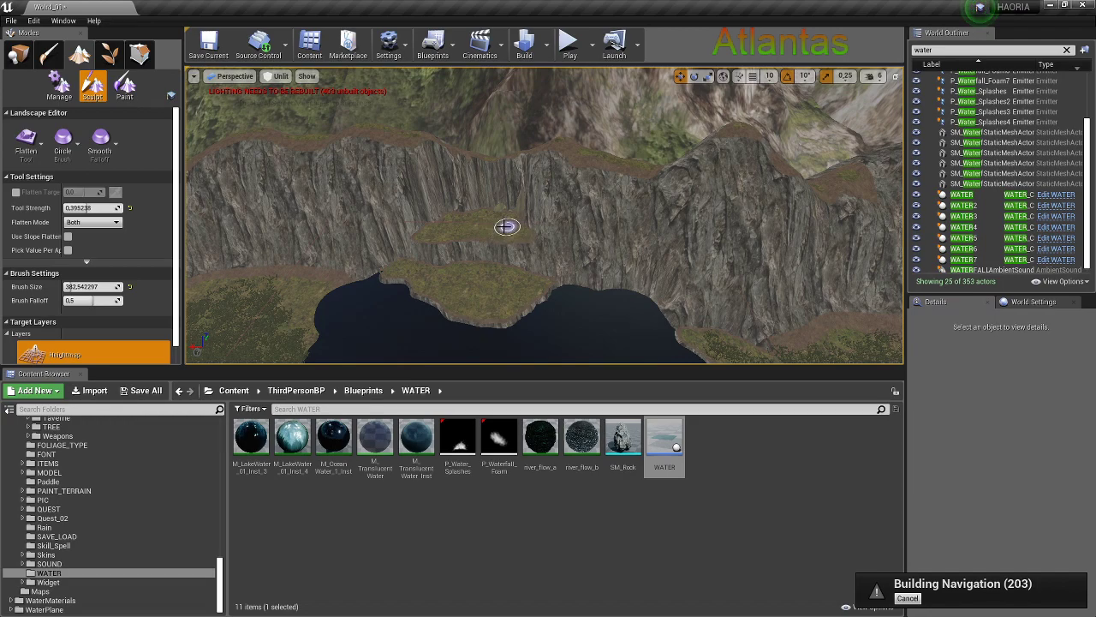
{"action": "scroll", "coordinate": [507, 226], "scroll_direction": "down", "scroll_amount": 3}
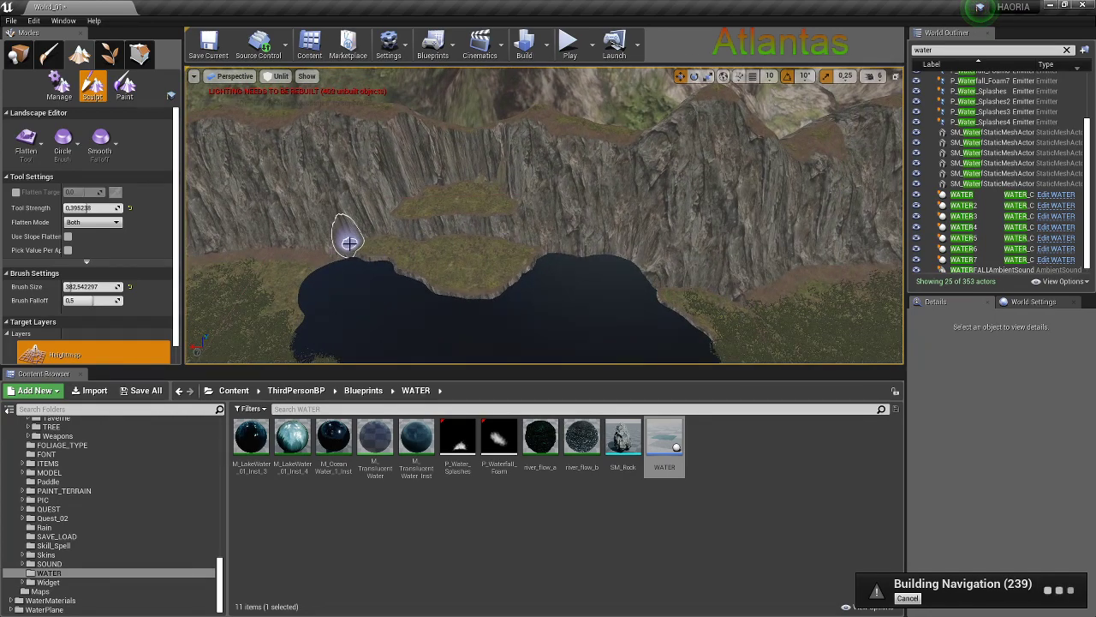
{"action": "right_click_drag", "start_coordinate": [537, 257], "coordinate": [667, 267]}
{"action": "mouse_move", "coordinate": [631, 249]}
{"action": "left_mouse_down"}
{"action": "mouse_move", "coordinate": [651, 274]}
{"action": "mouse_move", "coordinate": [629, 249]}
{"action": "mouse_move", "coordinate": [670, 160]}
{"action": "left_mouse_up"}
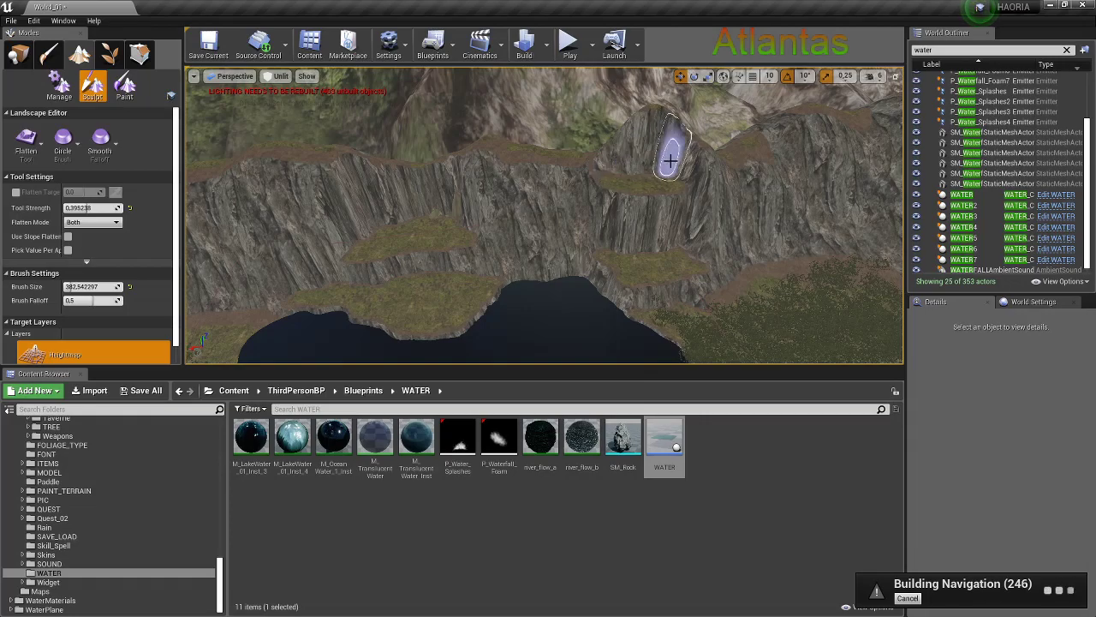
{"action": "left_click", "coordinate": [26, 139]}
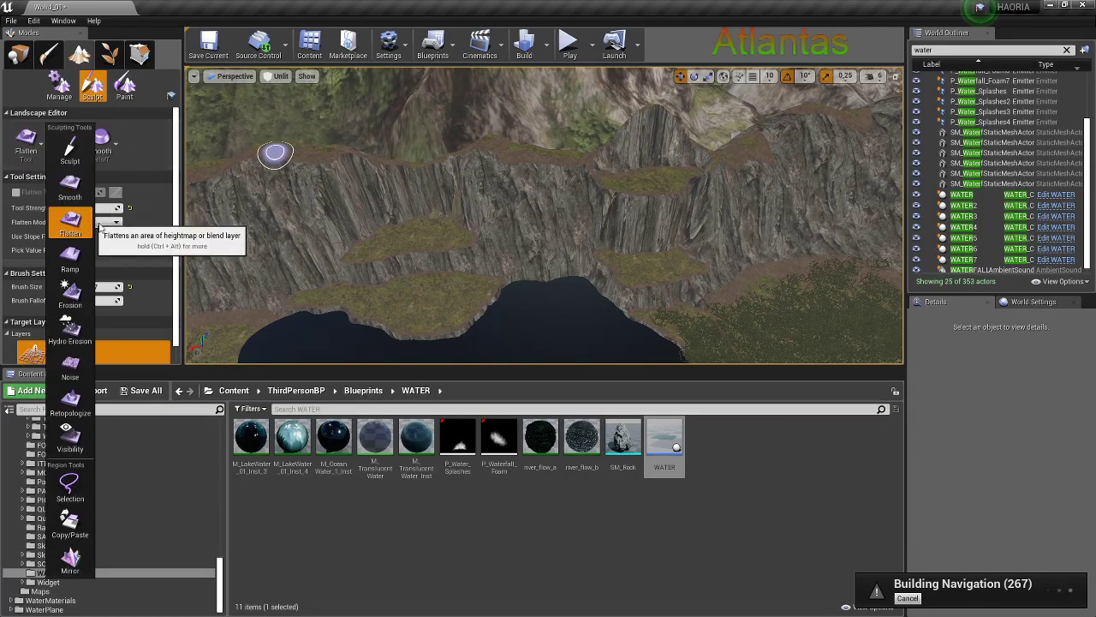
{"action": "left_click", "coordinate": [95, 225]}
Bring the lake into view and enter Foliage paint mode, brush about 396.2, density 0.62
{"action": "right_click_drag", "start_coordinate": [526, 220], "coordinate": [548, 206]}
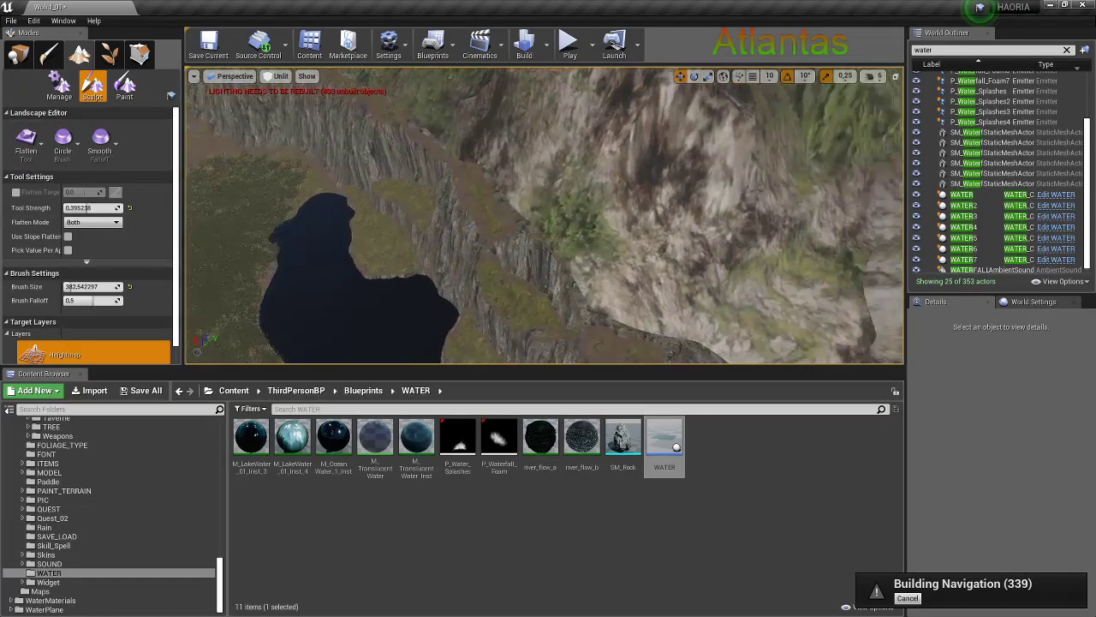
{"action": "right_click_drag", "start_coordinate": [499, 252], "coordinate": [531, 253]}
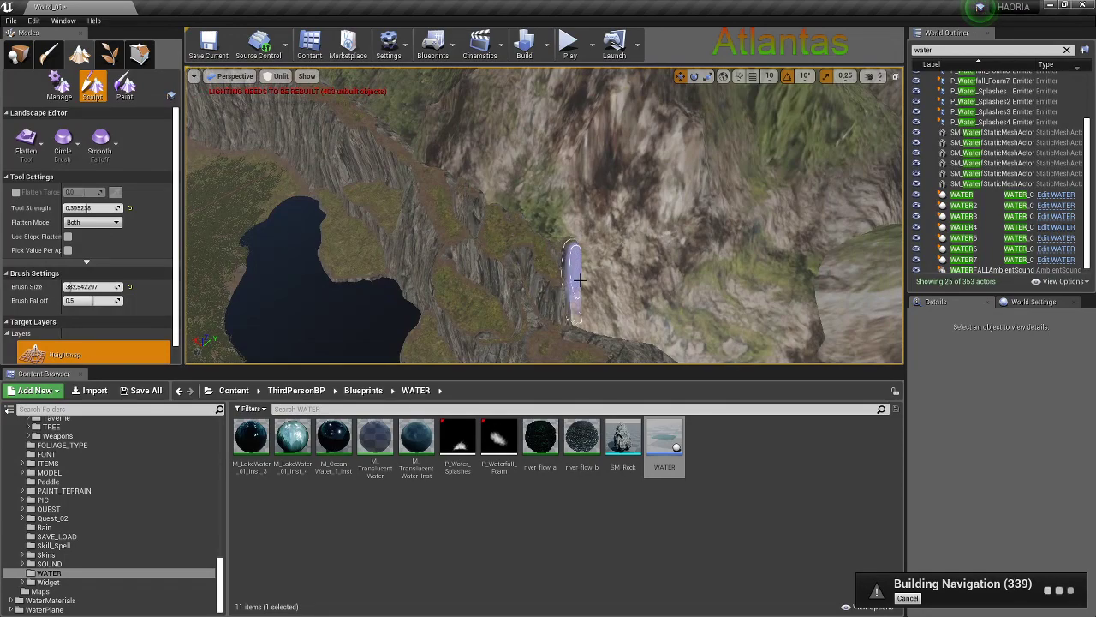
{"action": "right_click_drag", "start_coordinate": [581, 295], "coordinate": [526, 261]}
{"action": "left_click", "coordinate": [140, 55]}
{"action": "right_click_drag", "start_coordinate": [451, 293], "coordinate": [505, 290]}
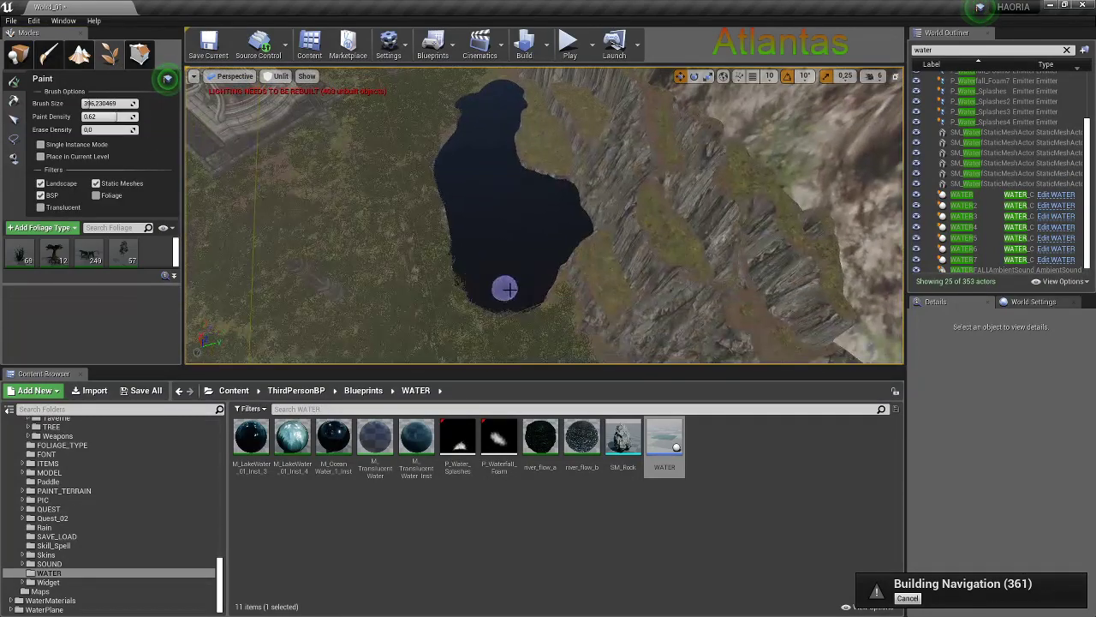
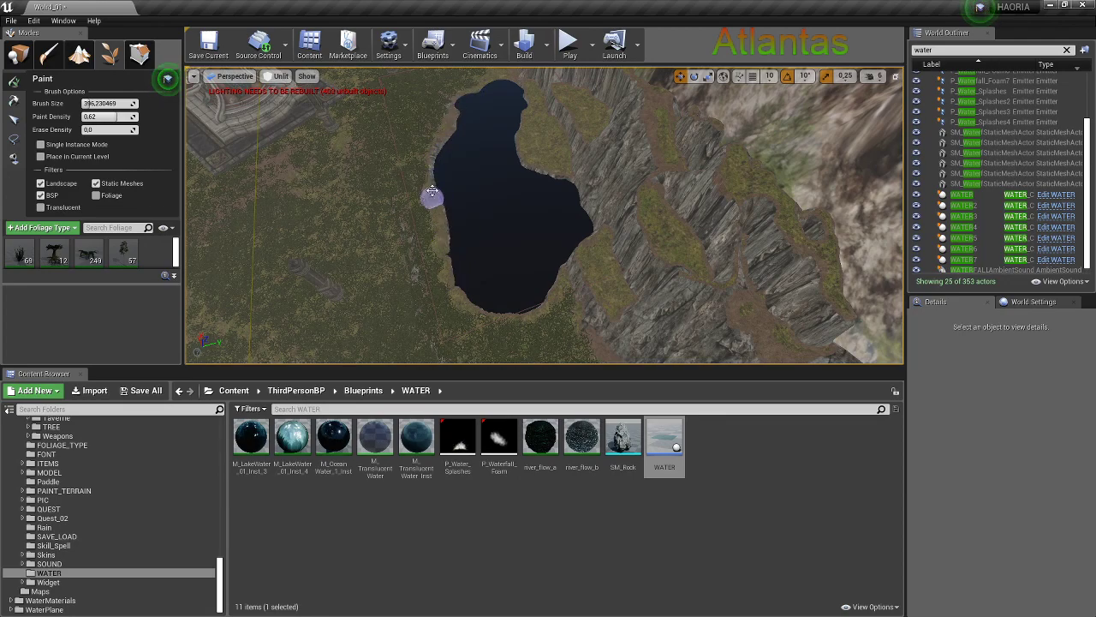
Leave foliage mode and select the WATER7 actor's Plane component
{"action": "right_click_drag", "start_coordinate": [433, 192], "coordinate": [369, 164]}
{"action": "key", "text": "shift+1"}
{"action": "left_click", "coordinate": [525, 276]}
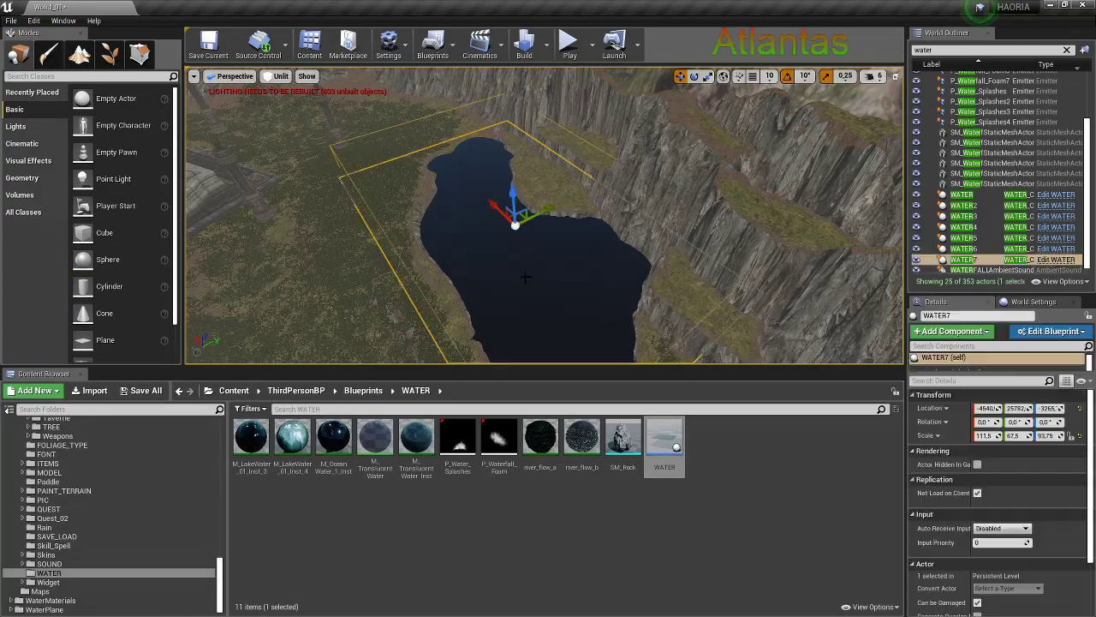
{"action": "scroll", "coordinate": [1016, 482], "scroll_direction": "down", "scroll_amount": 2}
{"action": "scroll", "coordinate": [1009, 492], "scroll_direction": "up", "scroll_amount": 2}
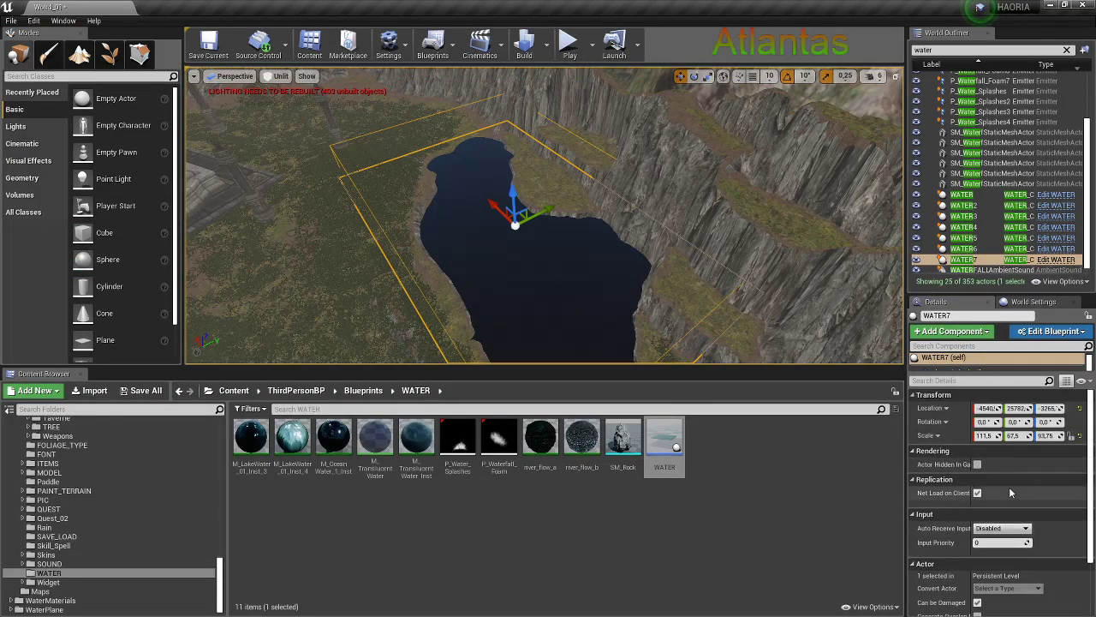
{"action": "left_click_drag", "start_coordinate": [949, 371], "coordinate": [949, 412]}
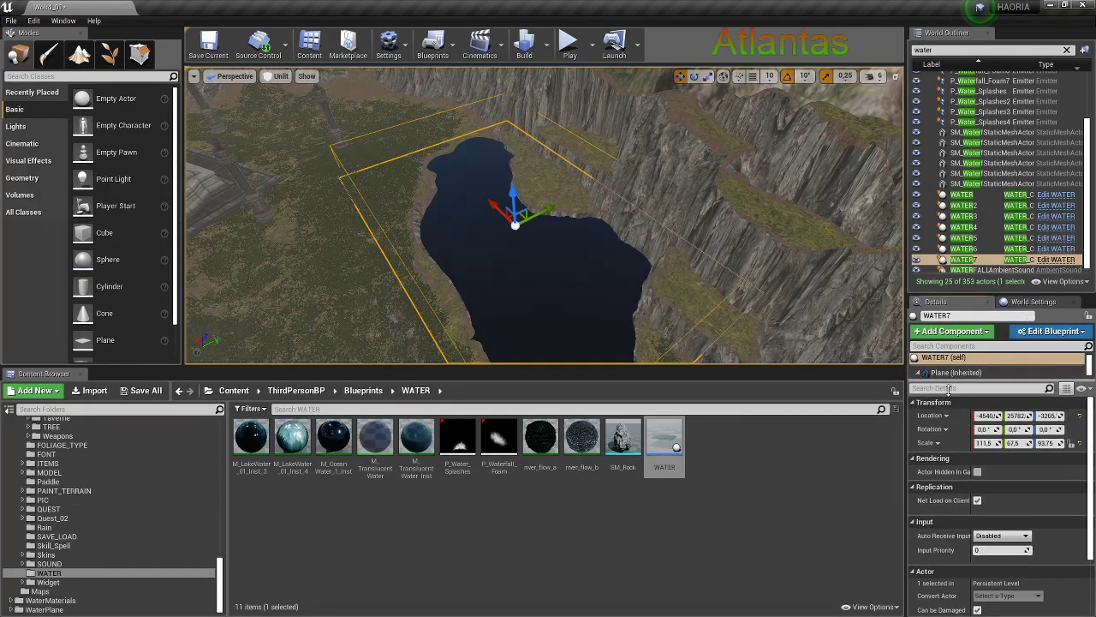
{"action": "left_click", "coordinate": [955, 373]}
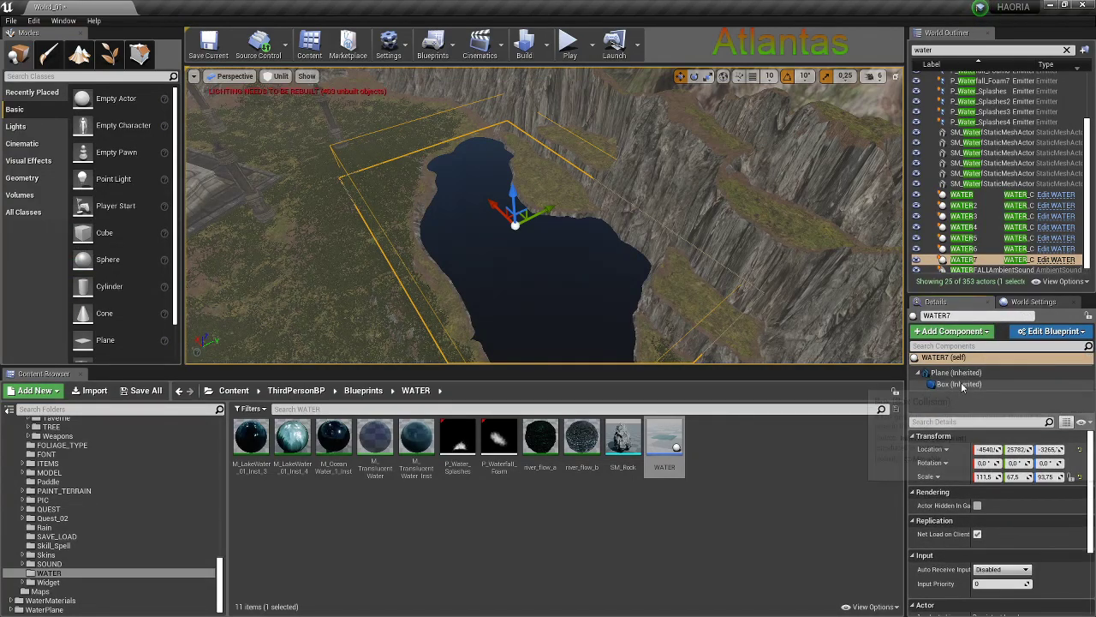
Try river_flow_b, then assign M_LakeWater_01_Inst_4 to the lake plane's Element 0
{"action": "left_click", "coordinate": [582, 438]}
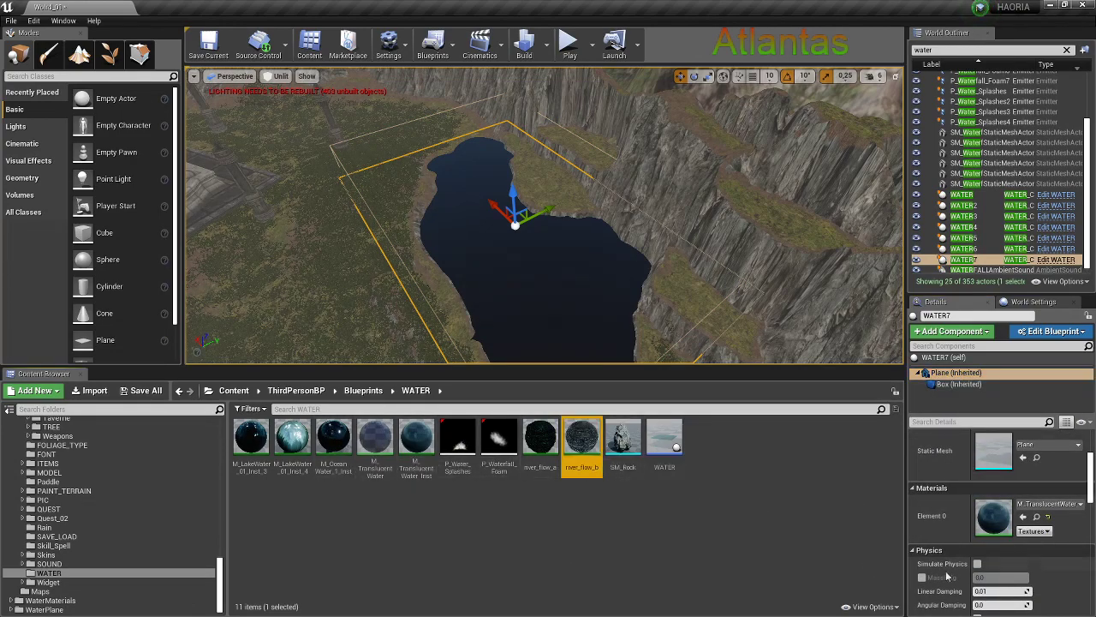
{"action": "left_click", "coordinate": [1023, 517]}
{"action": "left_click", "coordinate": [375, 439]}
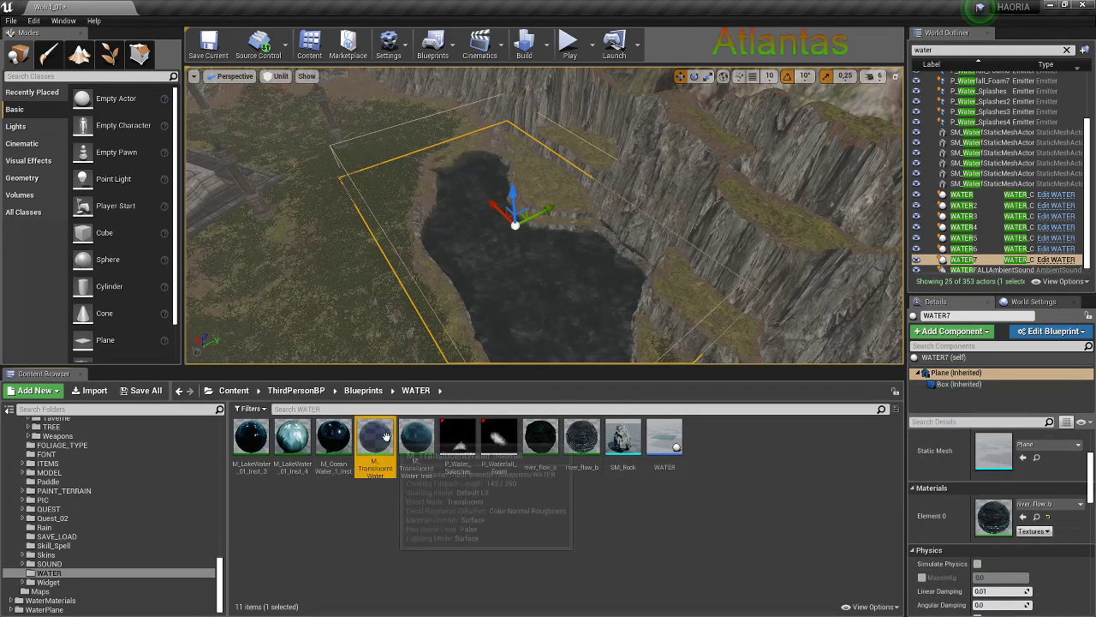
{"action": "left_click", "coordinate": [292, 439]}
{"action": "left_click", "coordinate": [1023, 516]}
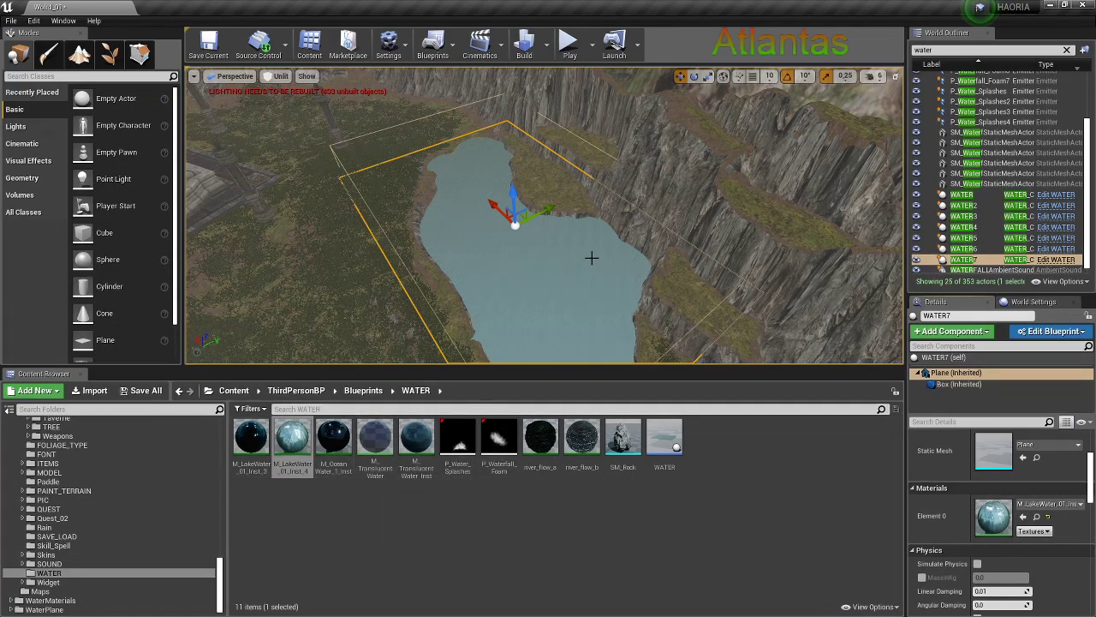
{"action": "left_click_drag", "start_coordinate": [592, 255], "coordinate": [594, 259]}
{"action": "right_click_drag", "start_coordinate": [594, 259], "coordinate": [591, 257]}
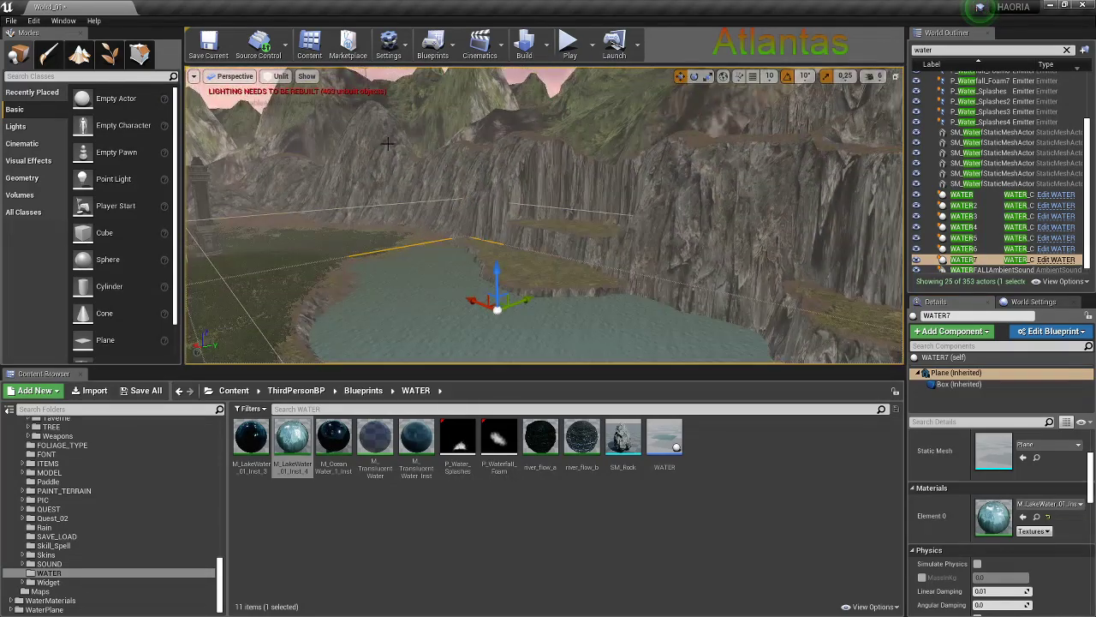
{"action": "left_click", "coordinate": [281, 75]}
{"action": "left_click", "coordinate": [291, 100]}
{"action": "right_click_drag", "start_coordinate": [428, 249], "coordinate": [428, 248]}
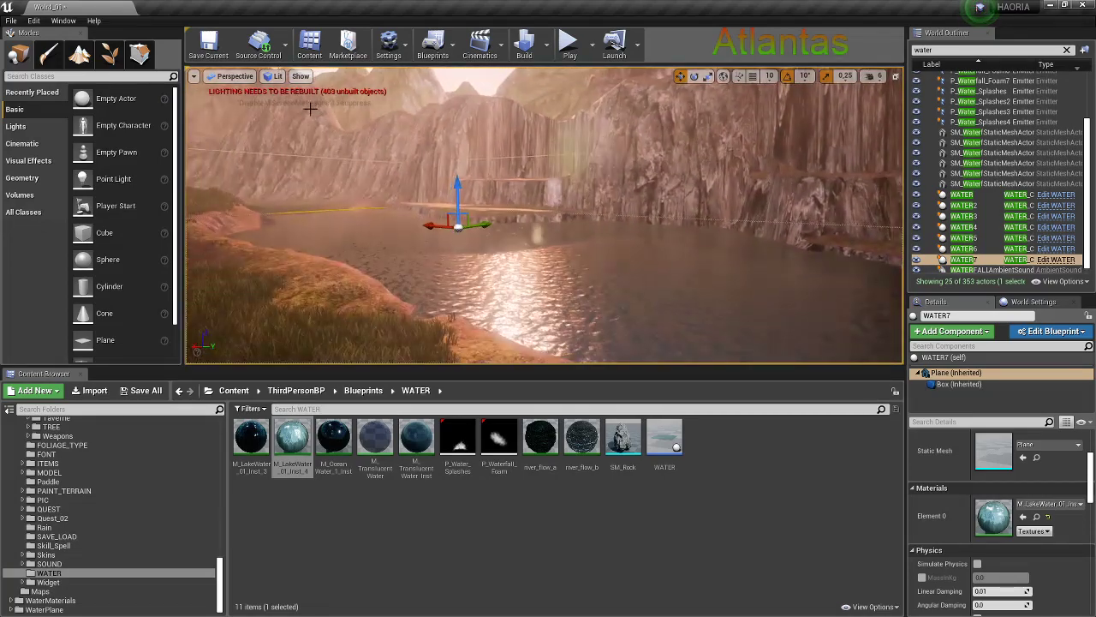
{"action": "left_click", "coordinate": [276, 75]}
{"action": "left_click", "coordinate": [291, 112]}
{"action": "mouse_move", "coordinate": [524, 222]}
{"action": "right_mouse_down"}
{"action": "mouse_move", "coordinate": [523, 208]}
{"action": "mouse_move", "coordinate": [522, 256]}
{"action": "right_mouse_up"}
{"action": "left_click", "coordinate": [523, 209]}
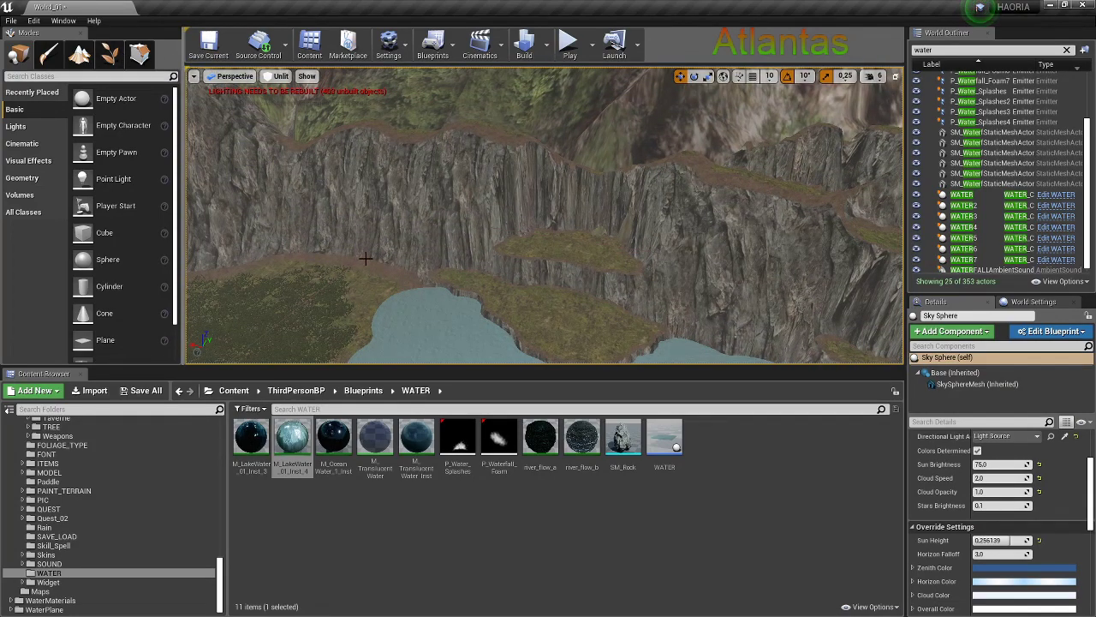
{"action": "key", "text": "alt+Tab"}
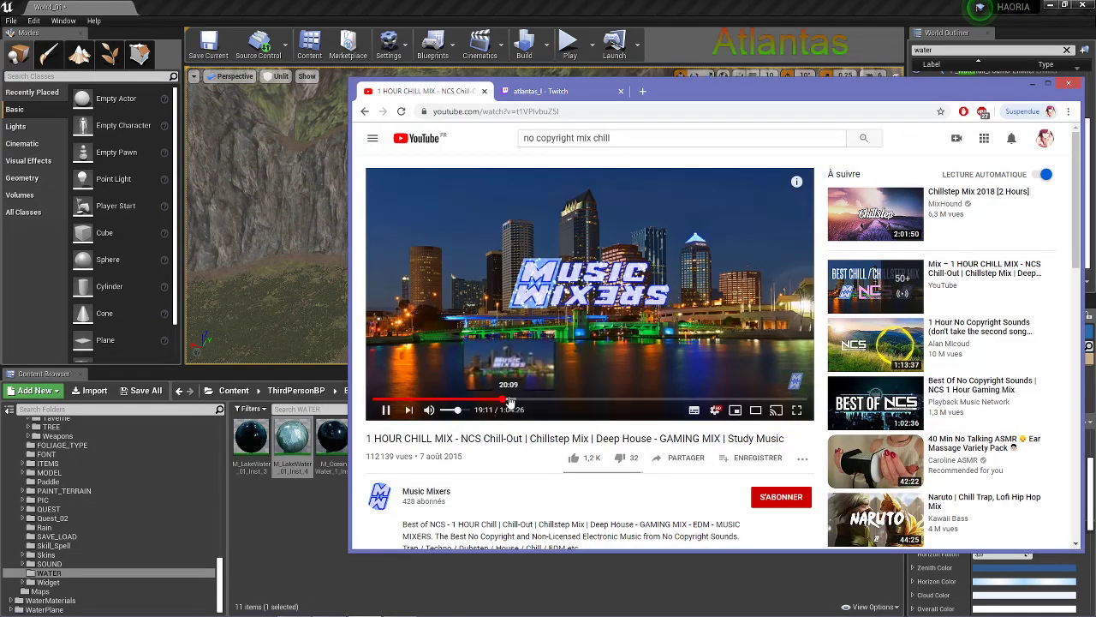
Return to the level editor and pick the Smooth landscape sculpt tool
{"action": "left_click", "coordinate": [1036, 83]}
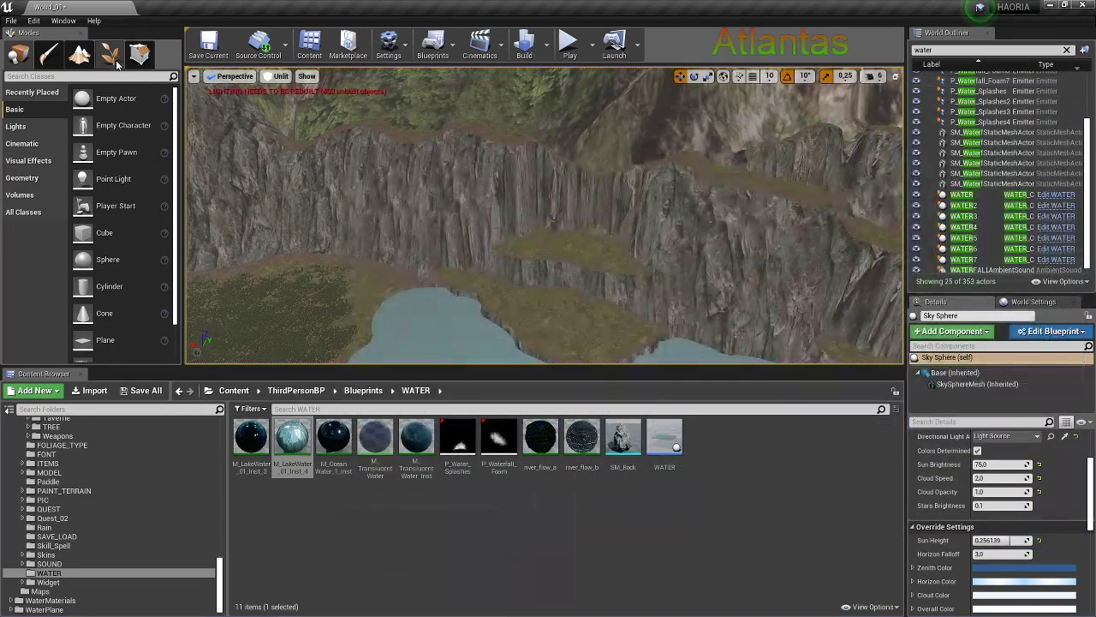
{"action": "left_click", "coordinate": [79, 54]}
{"action": "left_click", "coordinate": [46, 136]}
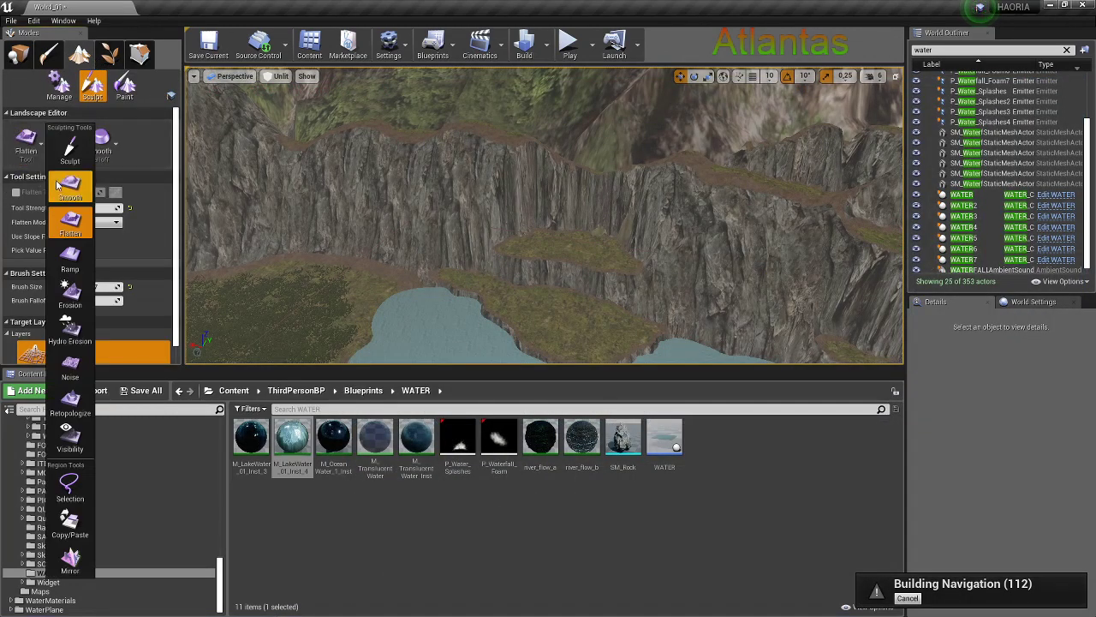
{"action": "left_click", "coordinate": [69, 186]}
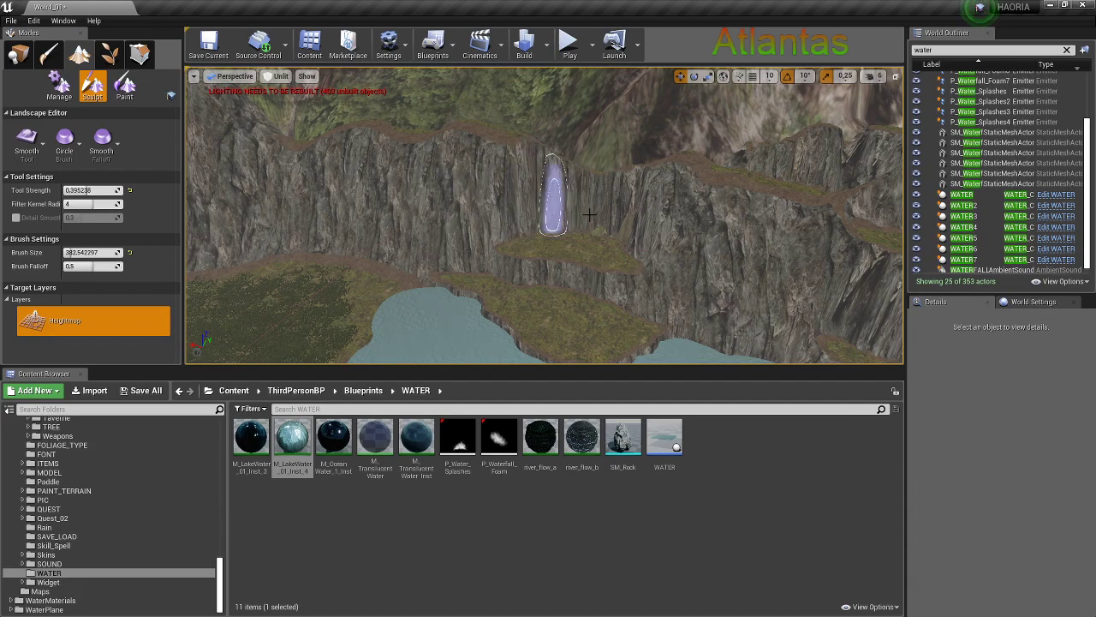
Orbit the view over the lake, grassy slope, shoreline and cliffs
{"action": "right_click_drag", "start_coordinate": [604, 278], "coordinate": [621, 289]}
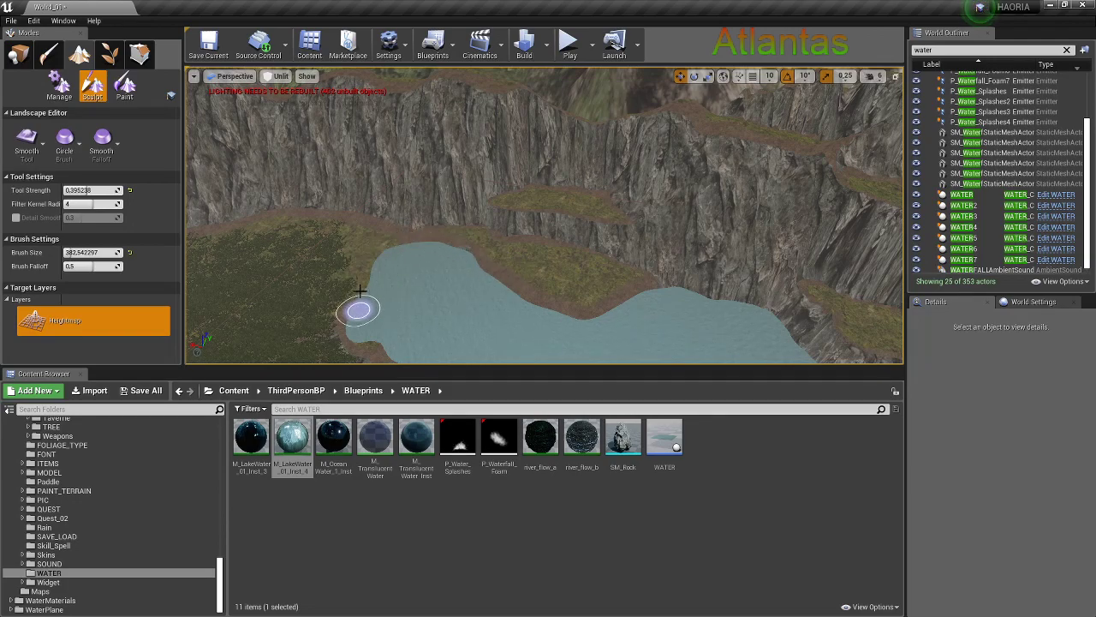
{"action": "right_click_drag", "start_coordinate": [381, 342], "coordinate": [377, 214]}
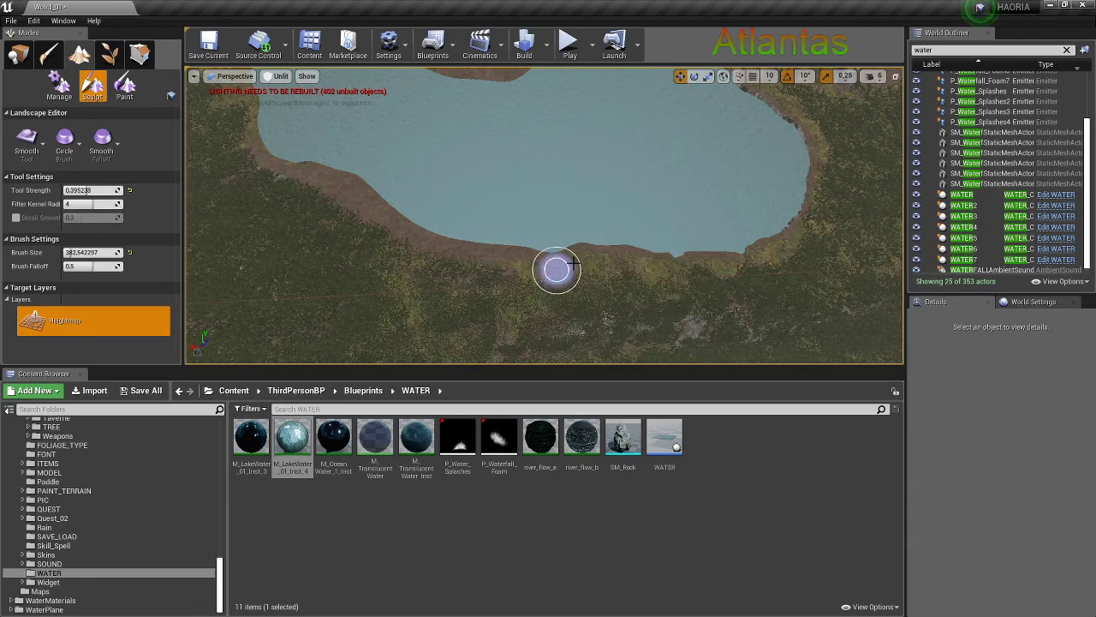
{"action": "scroll", "coordinate": [796, 215], "scroll_direction": "down", "scroll_amount": 3}
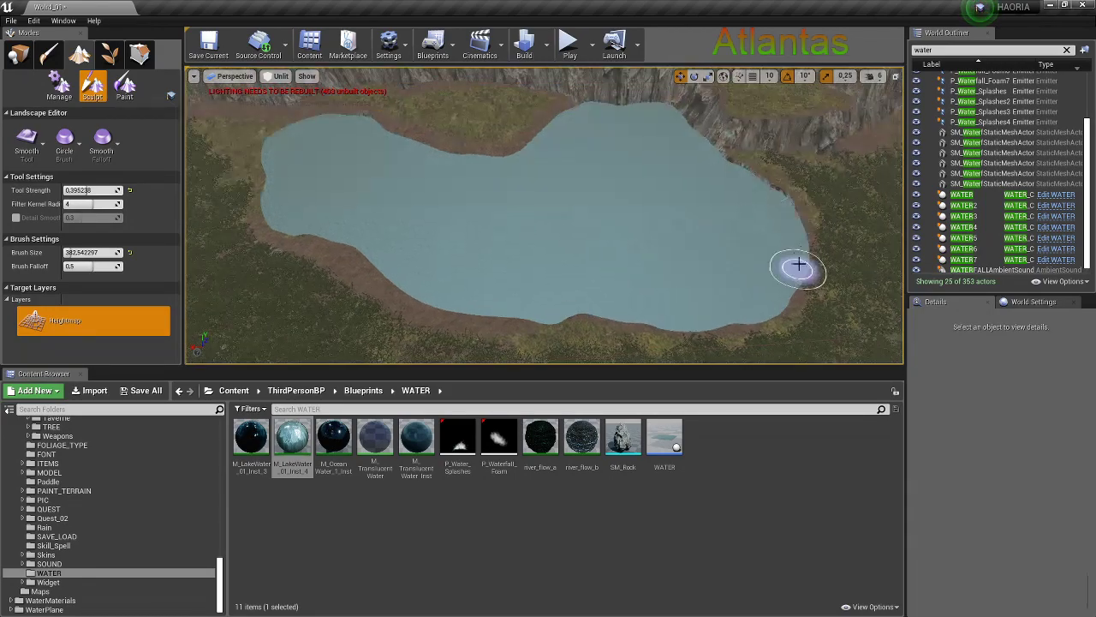
{"action": "right_click_drag", "start_coordinate": [754, 171], "coordinate": [754, 120]}
{"action": "scroll", "coordinate": [778, 220], "scroll_direction": "up", "scroll_amount": 2}
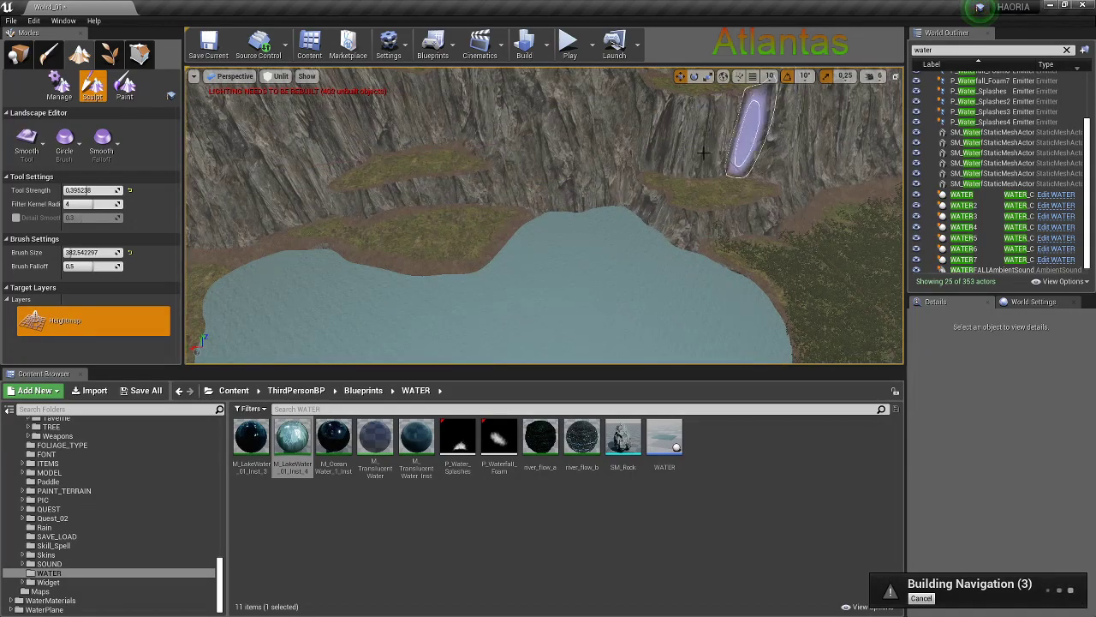
{"action": "right_click_drag", "start_coordinate": [761, 228], "coordinate": [762, 180]}
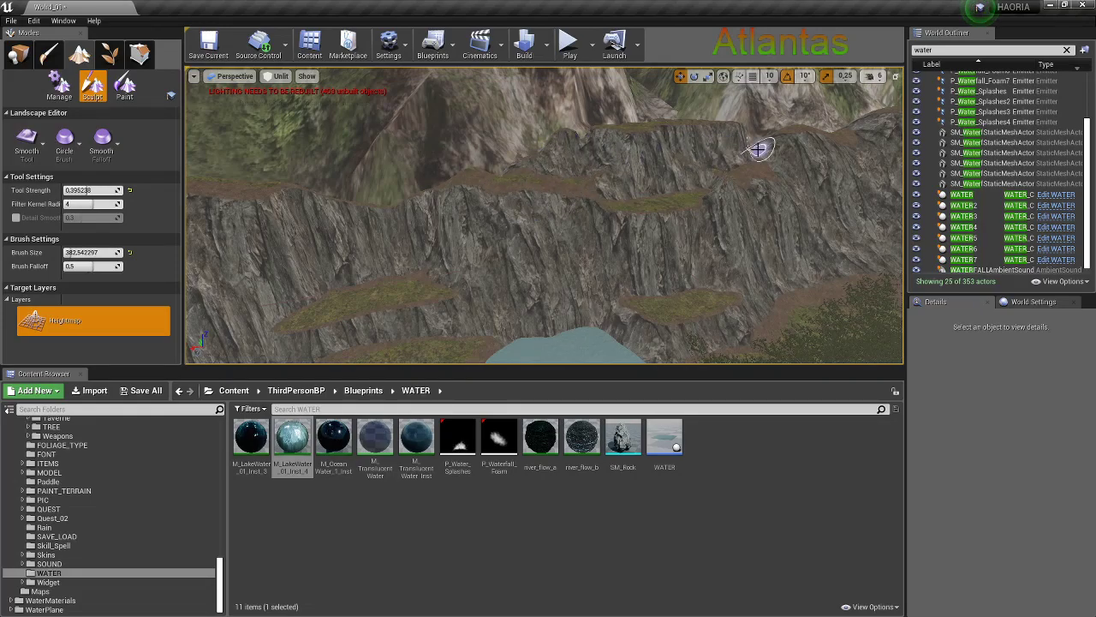
{"action": "mouse_move", "coordinate": [758, 150]}
{"action": "right_mouse_down"}
{"action": "mouse_move", "coordinate": [391, 237]}
{"action": "mouse_move", "coordinate": [502, 225]}
{"action": "right_mouse_up"}
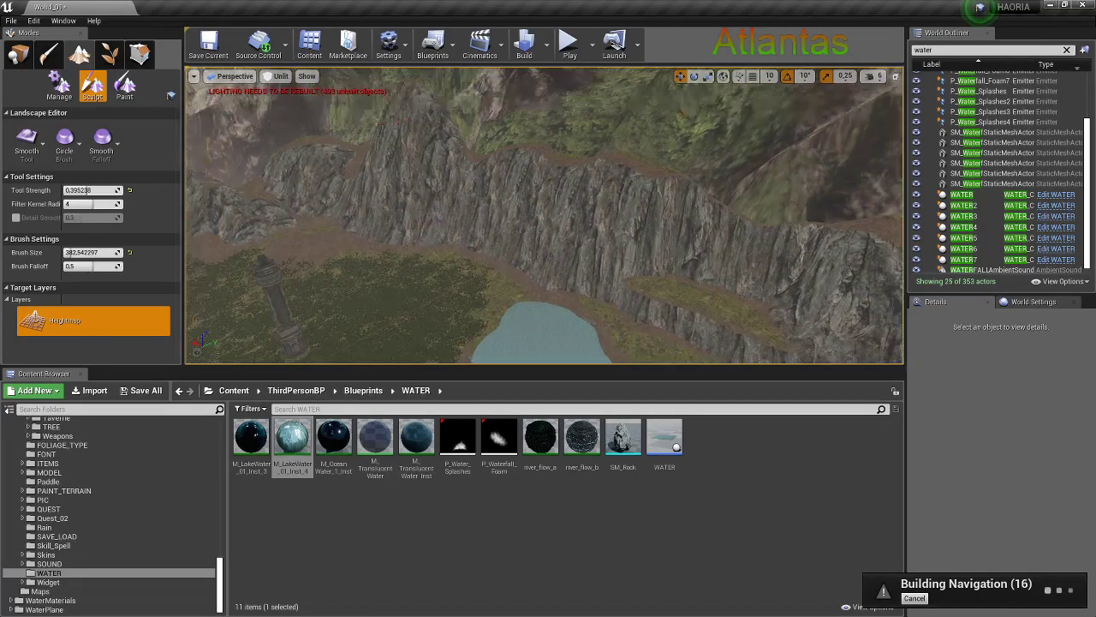
{"action": "right_click_drag", "start_coordinate": [426, 214], "coordinate": [434, 208]}
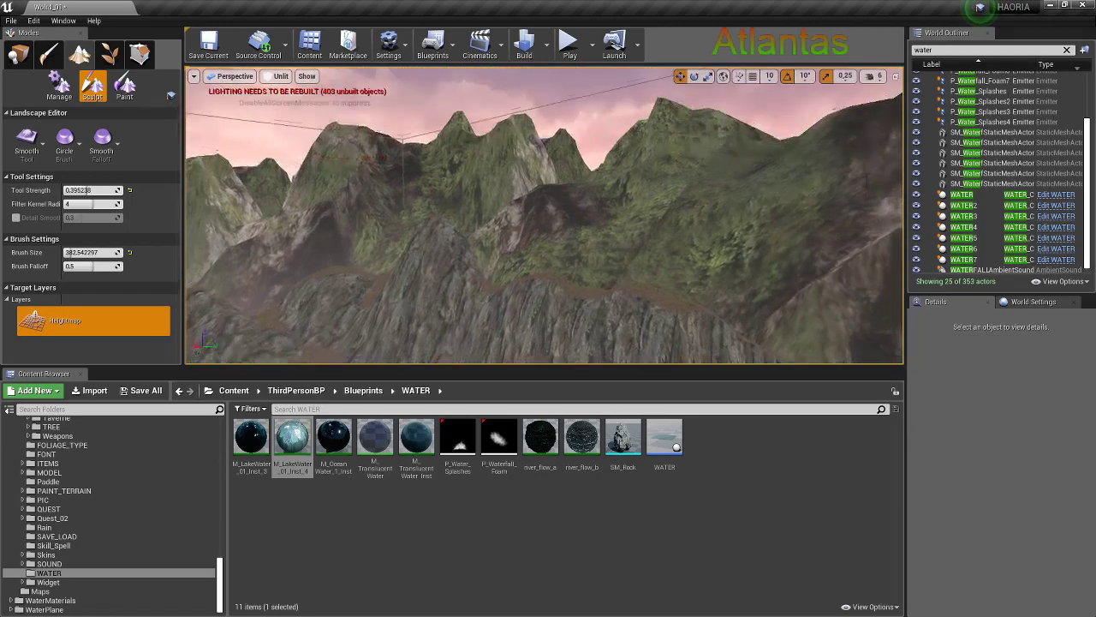
{"action": "right_click_drag", "start_coordinate": [233, 137], "coordinate": [226, 163]}
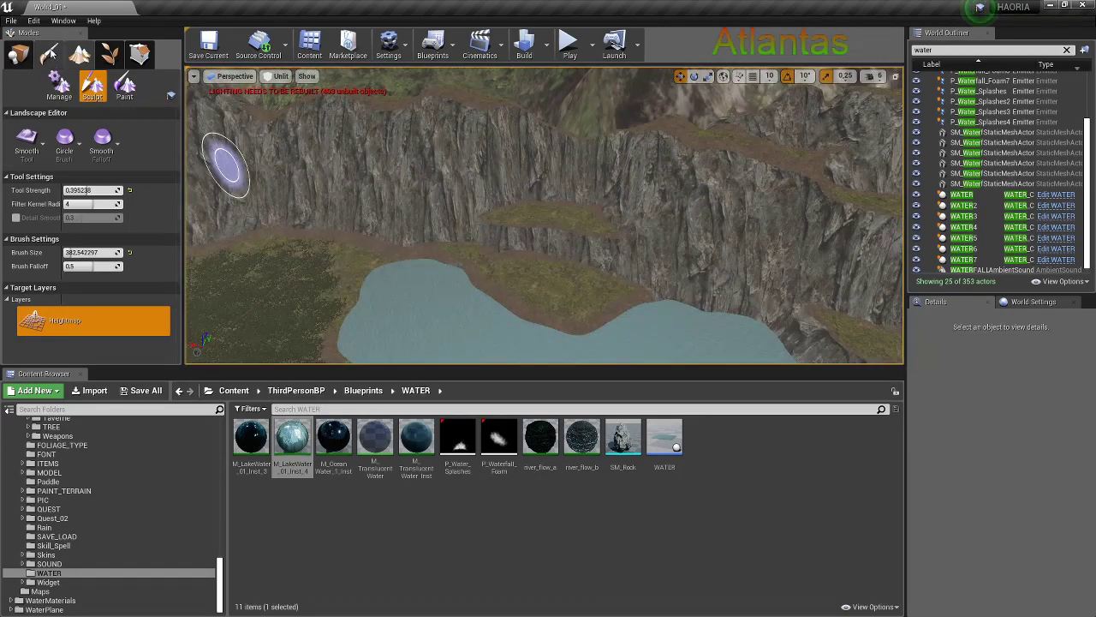
In Foliage mode, paint bushes along the upper lake shore and cliff ledge
{"action": "left_click", "coordinate": [115, 62]}
{"action": "left_click_drag", "start_coordinate": [91, 283], "coordinate": [91, 329]}
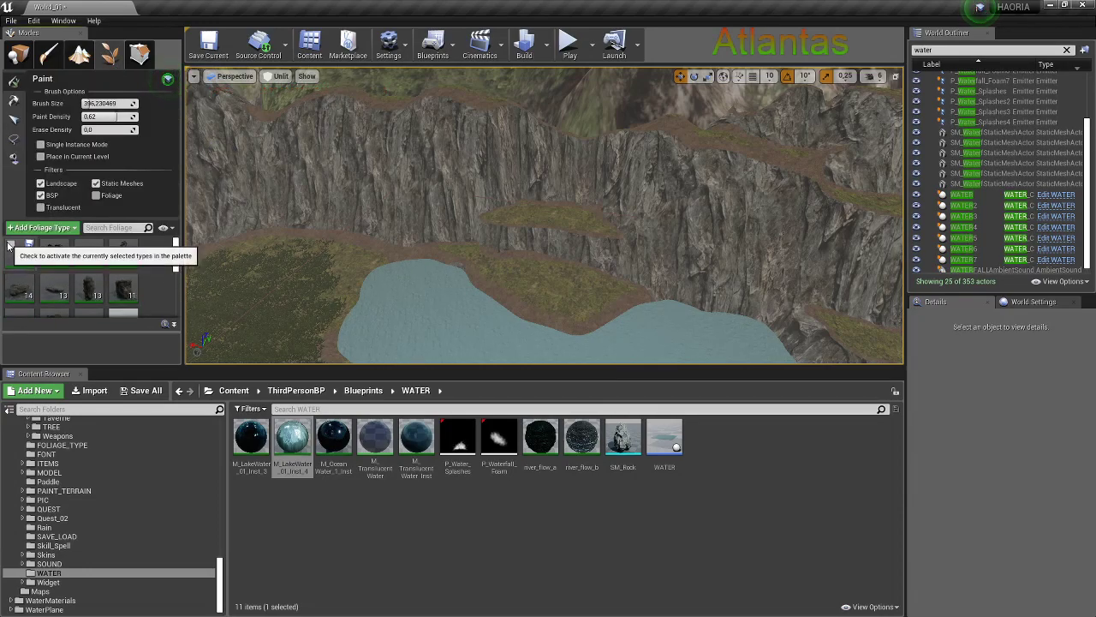
{"action": "scroll", "coordinate": [116, 262], "scroll_direction": "down", "scroll_amount": 3}
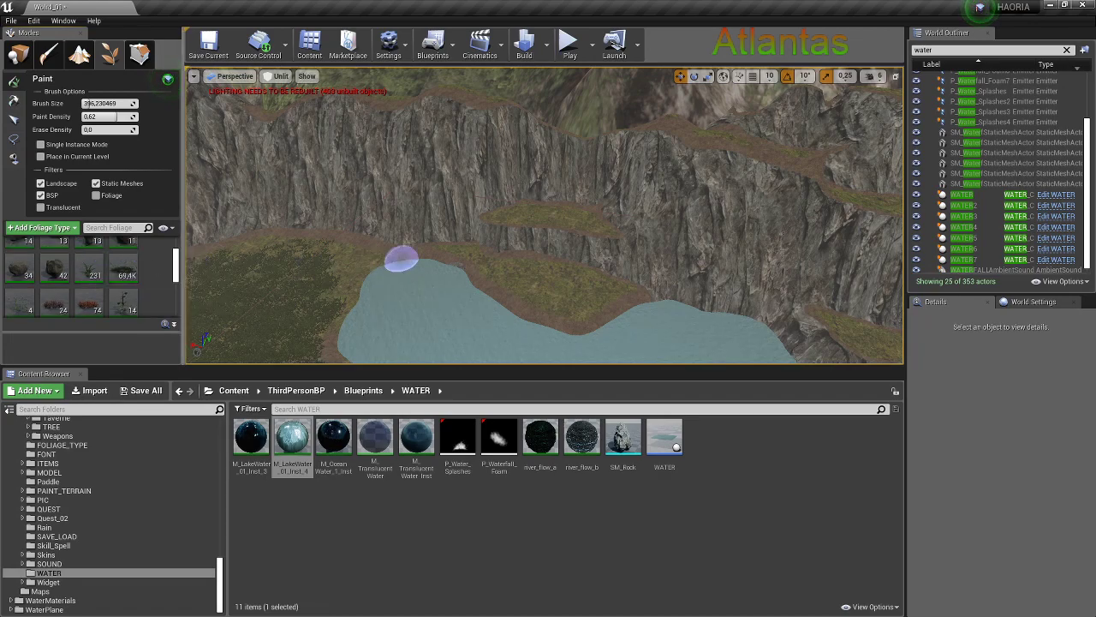
{"action": "scroll", "coordinate": [402, 258], "scroll_direction": "up", "scroll_amount": 3}
{"action": "scroll", "coordinate": [455, 222], "scroll_direction": "up", "scroll_amount": 2}
{"action": "scroll", "coordinate": [509, 217], "scroll_direction": "up", "scroll_amount": 3}
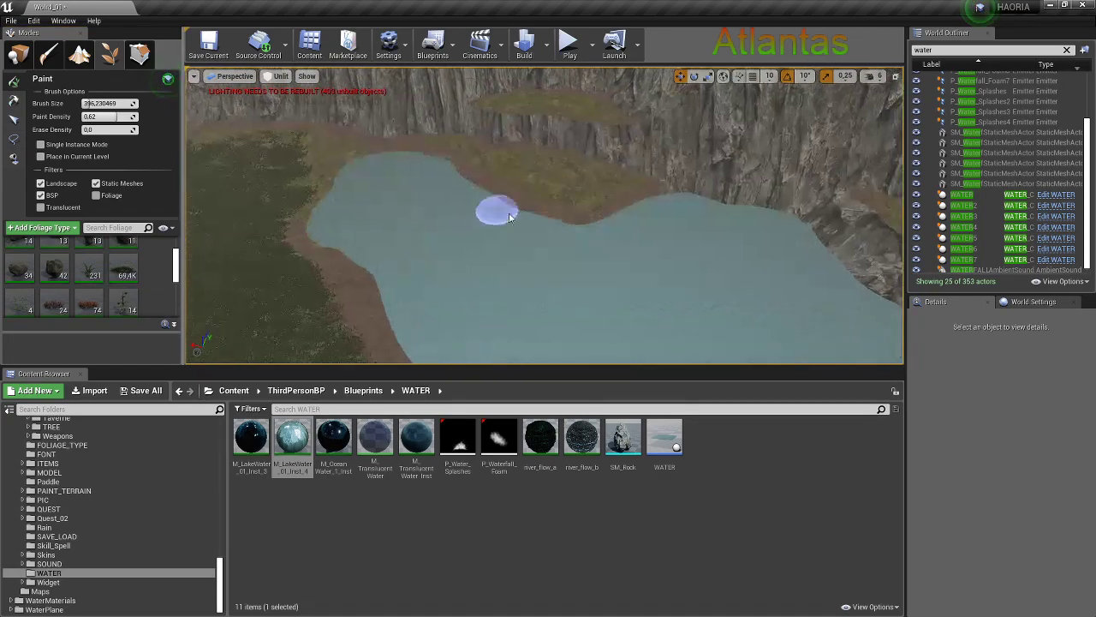
{"action": "left_click_drag", "start_coordinate": [580, 181], "coordinate": [484, 157]}
{"action": "scroll", "coordinate": [520, 184], "scroll_direction": "up", "scroll_amount": 2}
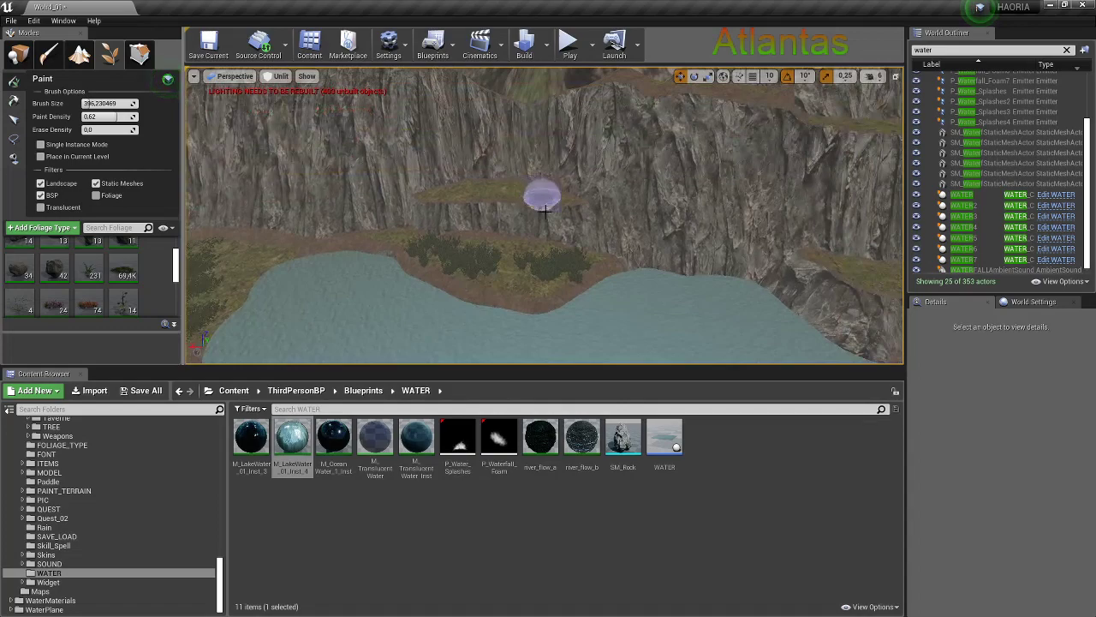
{"action": "scroll", "coordinate": [572, 261], "scroll_direction": "up", "scroll_amount": 2}
{"action": "left_click_drag", "start_coordinate": [576, 200], "coordinate": [573, 193]}
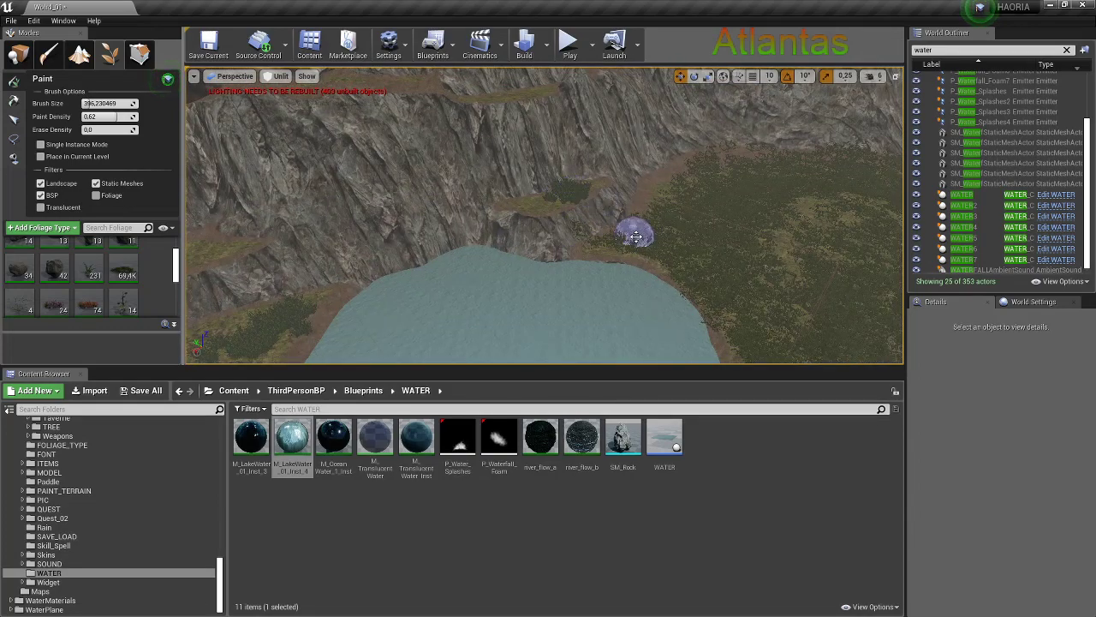
Select the 231-instance foliage type and paint it along the lake bank
{"action": "right_click_drag", "start_coordinate": [666, 223], "coordinate": [542, 170]}
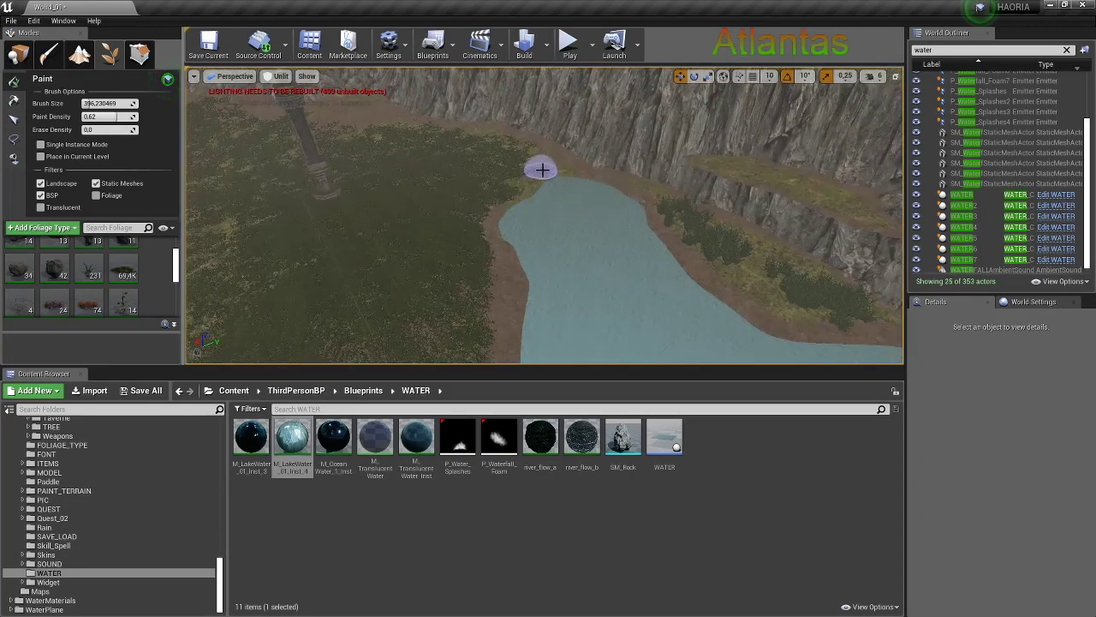
{"action": "scroll", "coordinate": [508, 192], "scroll_direction": "up", "scroll_amount": 2}
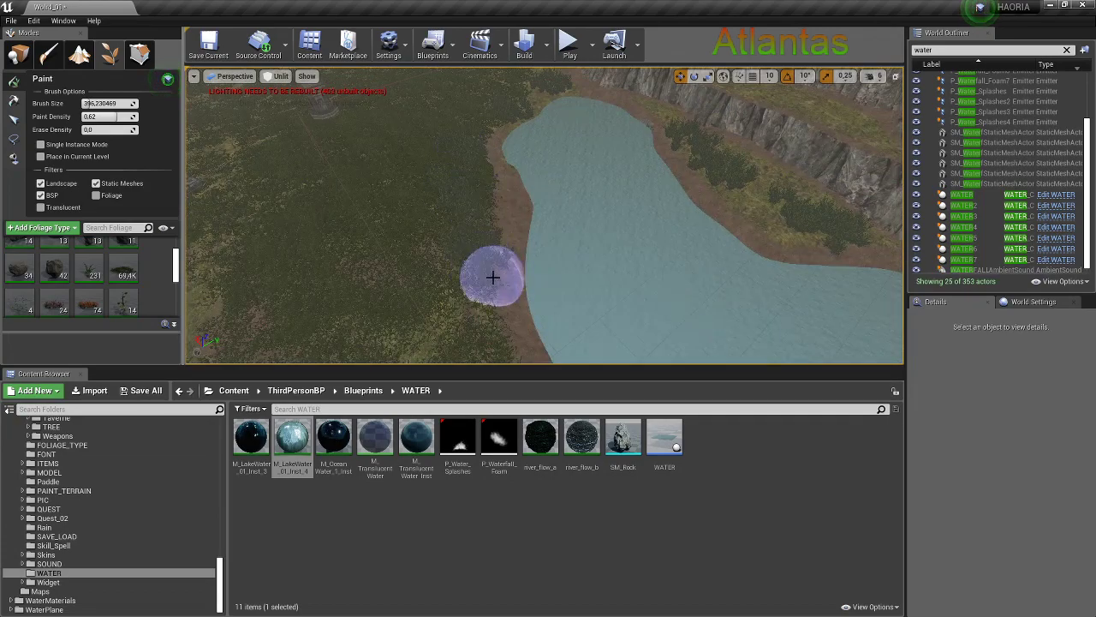
{"action": "scroll", "coordinate": [492, 276], "scroll_direction": "up", "scroll_amount": 3}
{"action": "scroll", "coordinate": [358, 205], "scroll_direction": "down", "scroll_amount": 3}
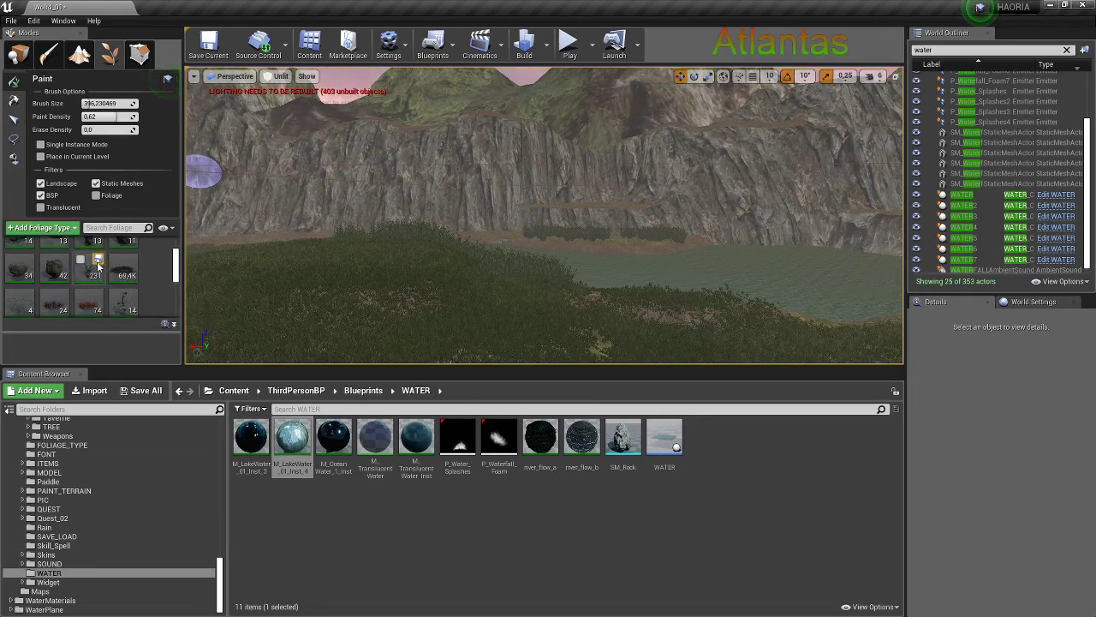
{"action": "scroll", "coordinate": [41, 266], "scroll_direction": "up", "scroll_amount": 2}
{"action": "scroll", "coordinate": [42, 266], "scroll_direction": "down", "scroll_amount": 2}
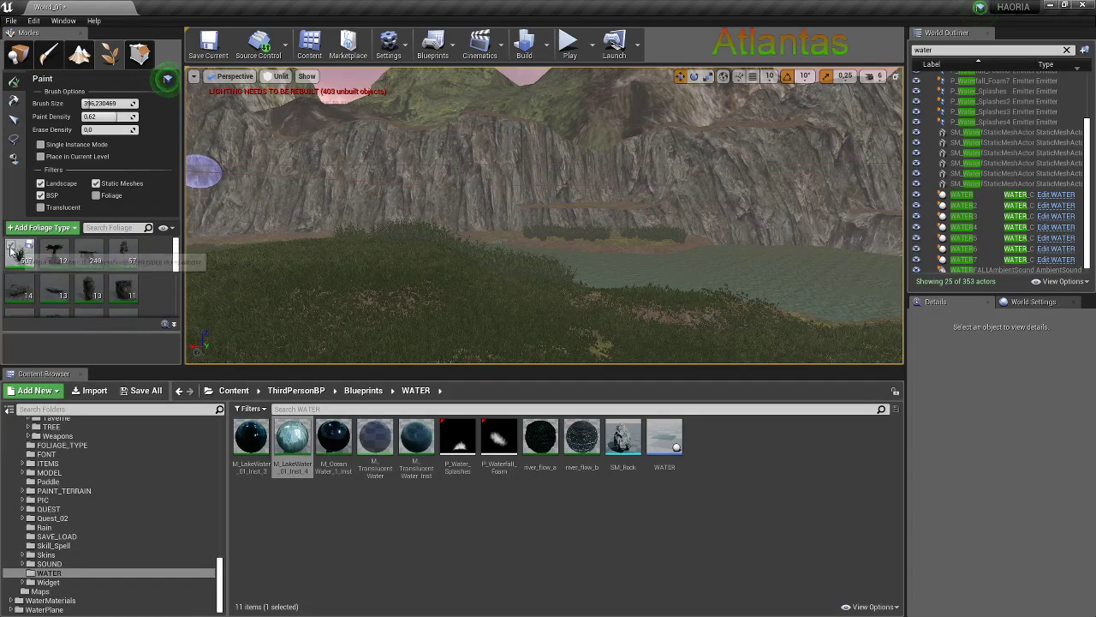
{"action": "left_click", "coordinate": [85, 280]}
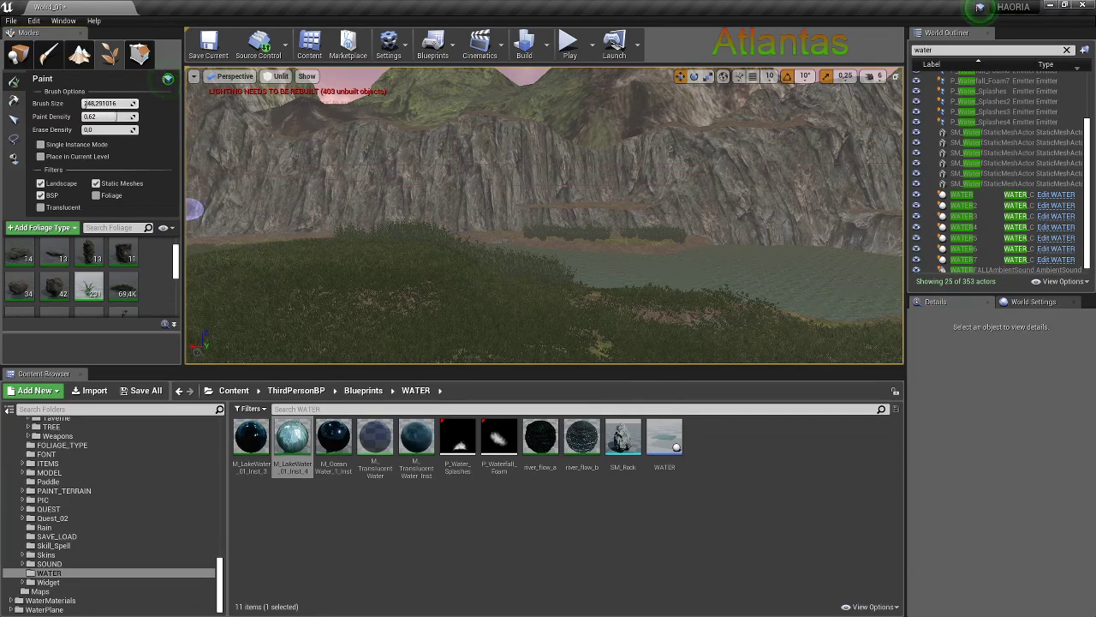
{"action": "mouse_move", "coordinate": [193, 209]}
{"action": "right_mouse_down"}
{"action": "mouse_move", "coordinate": [440, 189]}
{"action": "mouse_move", "coordinate": [532, 197]}
{"action": "right_mouse_up"}
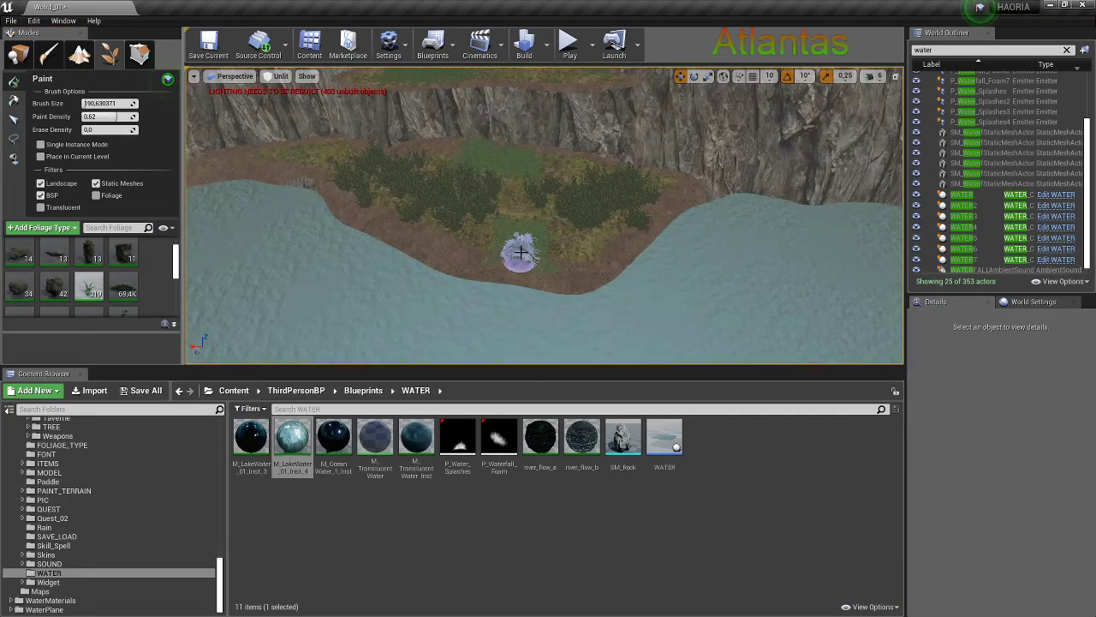
Switch to landscape sculpting and open the sculpt tool list
{"action": "mouse_move", "coordinate": [520, 253]}
{"action": "right_mouse_down"}
{"action": "mouse_move", "coordinate": [439, 174]}
{"action": "mouse_move", "coordinate": [513, 238]}
{"action": "right_mouse_up"}
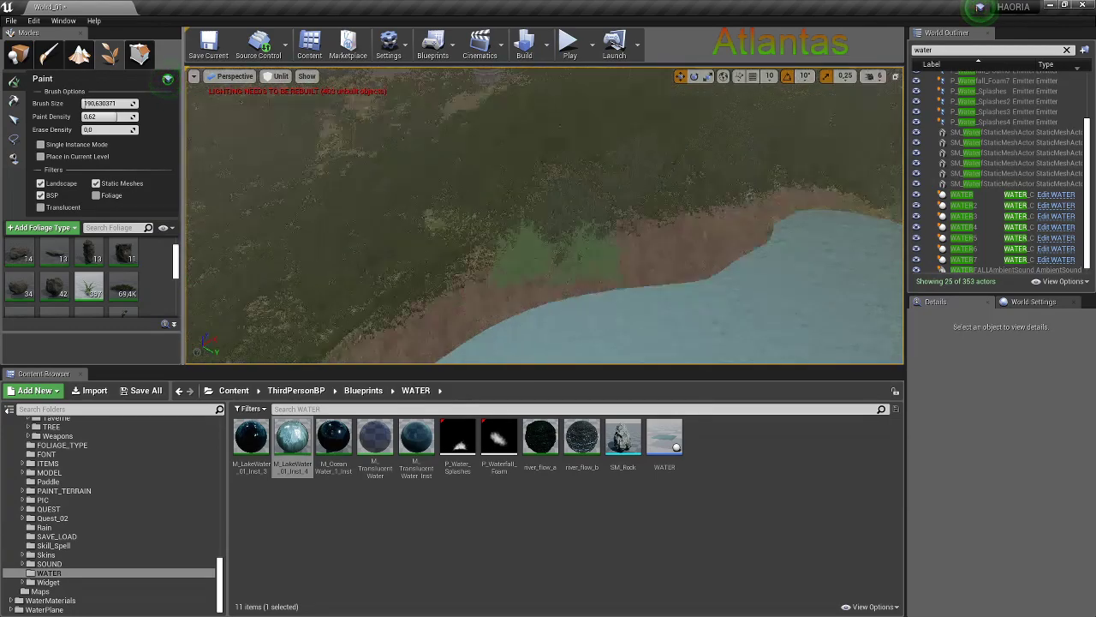
{"action": "mouse_move", "coordinate": [492, 191]}
{"action": "right_mouse_down"}
{"action": "mouse_move", "coordinate": [581, 263]}
{"action": "mouse_move", "coordinate": [517, 249]}
{"action": "mouse_move", "coordinate": [565, 274]}
{"action": "mouse_move", "coordinate": [580, 254]}
{"action": "right_mouse_up"}
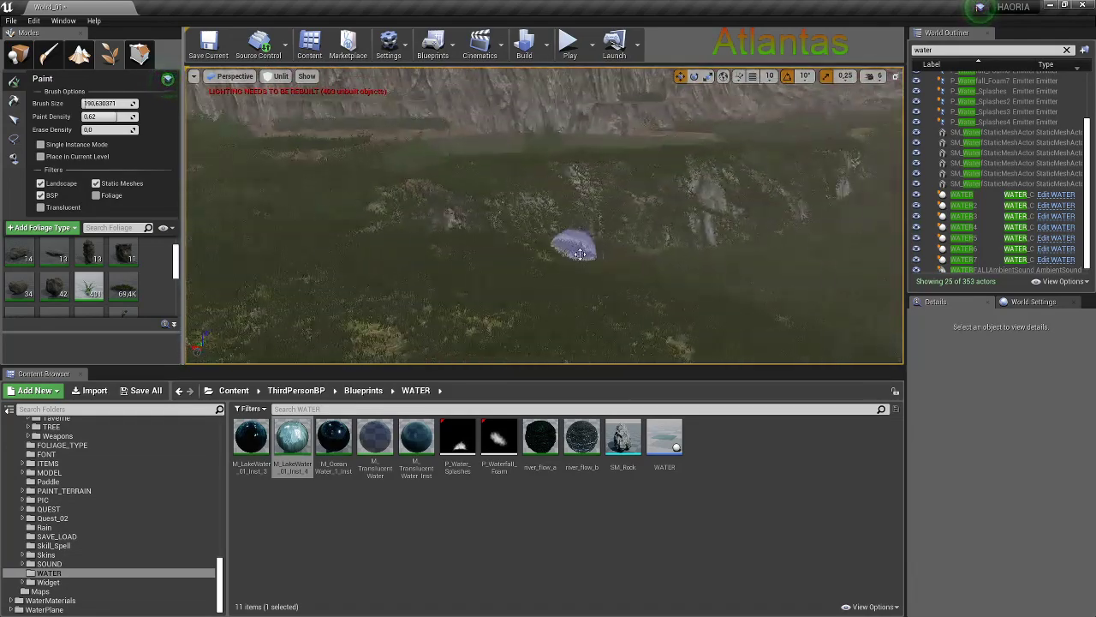
{"action": "left_click", "coordinate": [80, 60]}
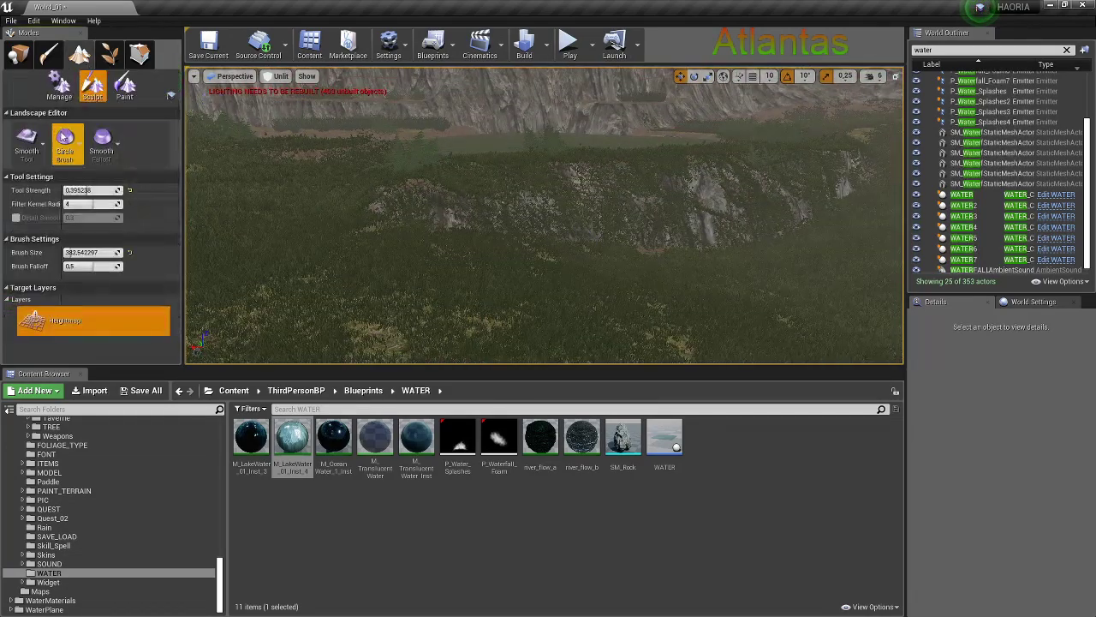
{"action": "left_click", "coordinate": [47, 137]}
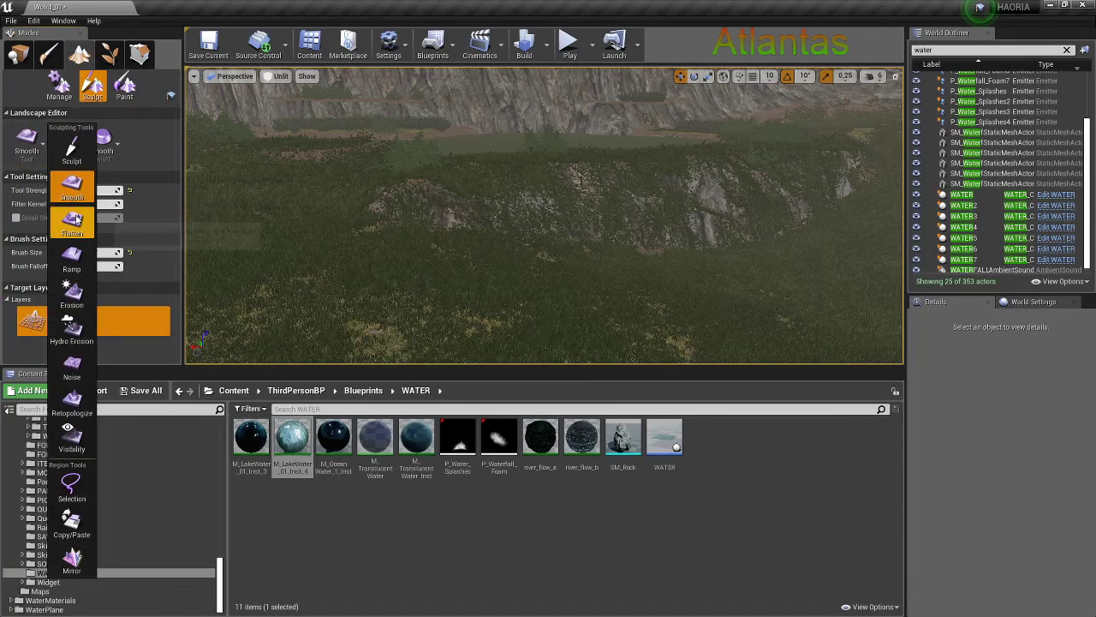
Flatten the raised ground beside the water using the Flatten tool at brush size about 1320
{"action": "left_click", "coordinate": [75, 228]}
{"action": "left_click_drag", "start_coordinate": [86, 286], "coordinate": [120, 287]}
{"action": "right_click_drag", "start_coordinate": [442, 243], "coordinate": [442, 325]}
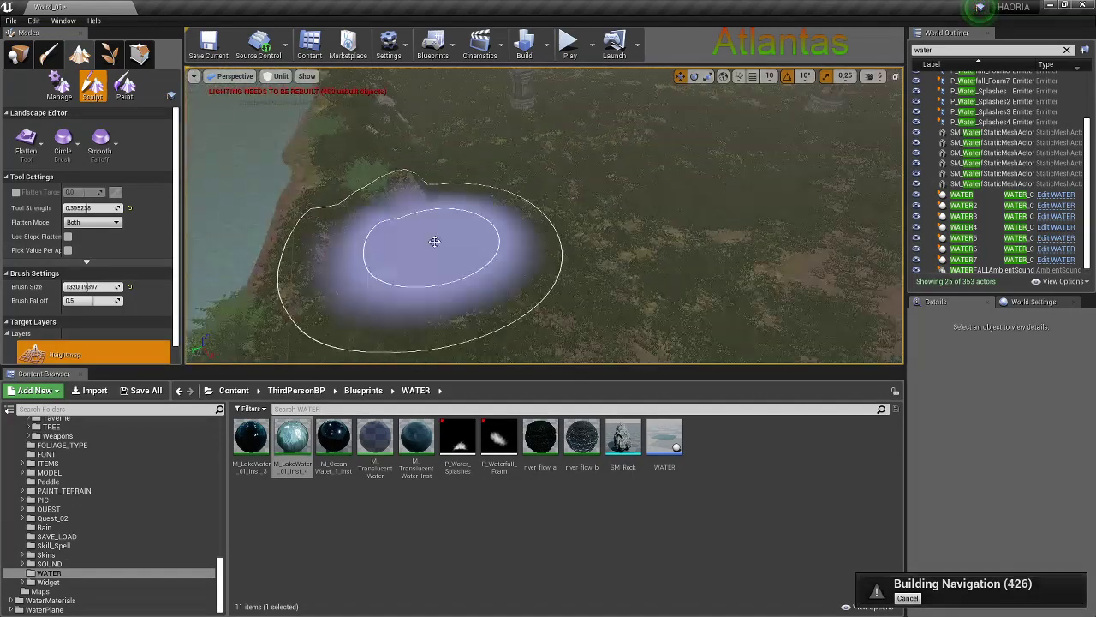
{"action": "left_click_drag", "start_coordinate": [441, 242], "coordinate": [481, 209]}
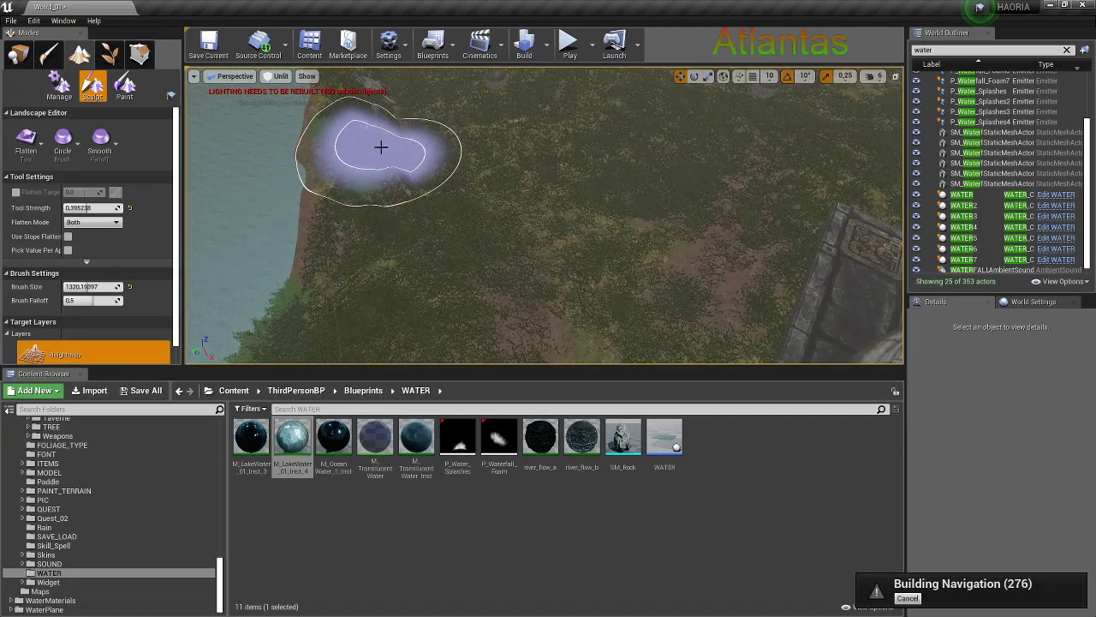
{"action": "right_click_drag", "start_coordinate": [482, 209], "coordinate": [506, 225]}
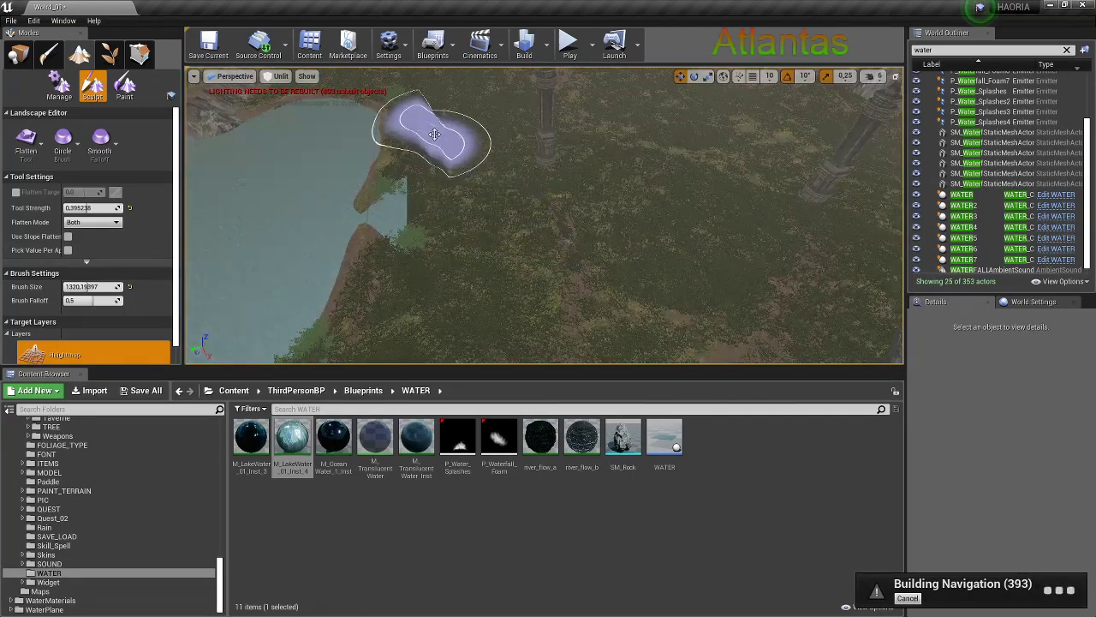
{"action": "left_click_drag", "start_coordinate": [408, 123], "coordinate": [485, 231]}
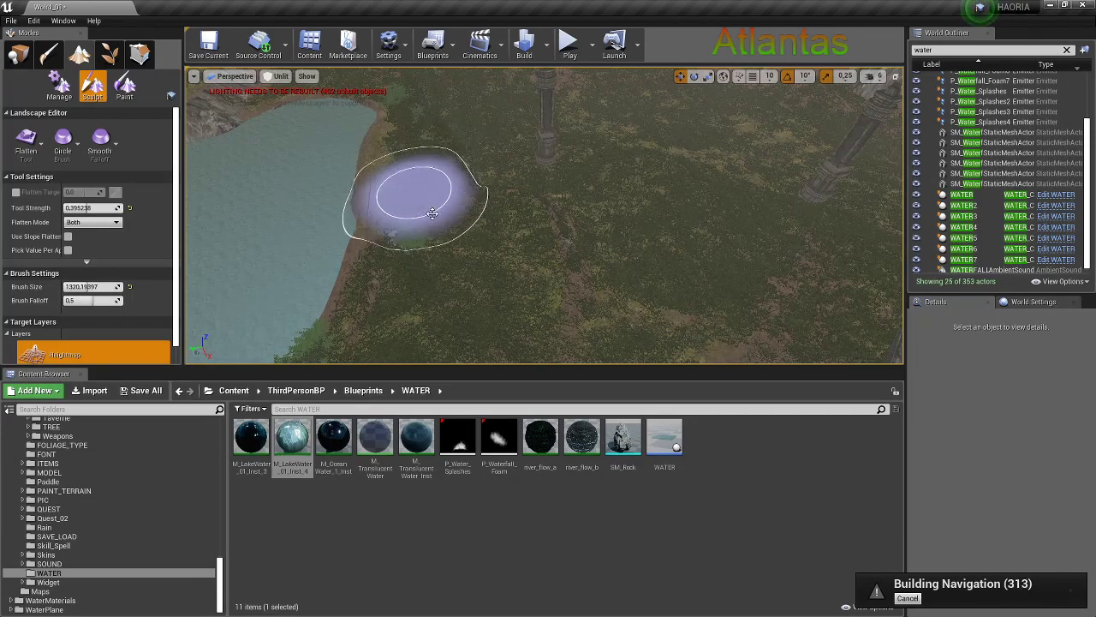
{"action": "mouse_move", "coordinate": [485, 208]}
{"action": "right_mouse_down"}
{"action": "mouse_move", "coordinate": [530, 256]}
{"action": "mouse_move", "coordinate": [517, 180]}
{"action": "right_mouse_up"}
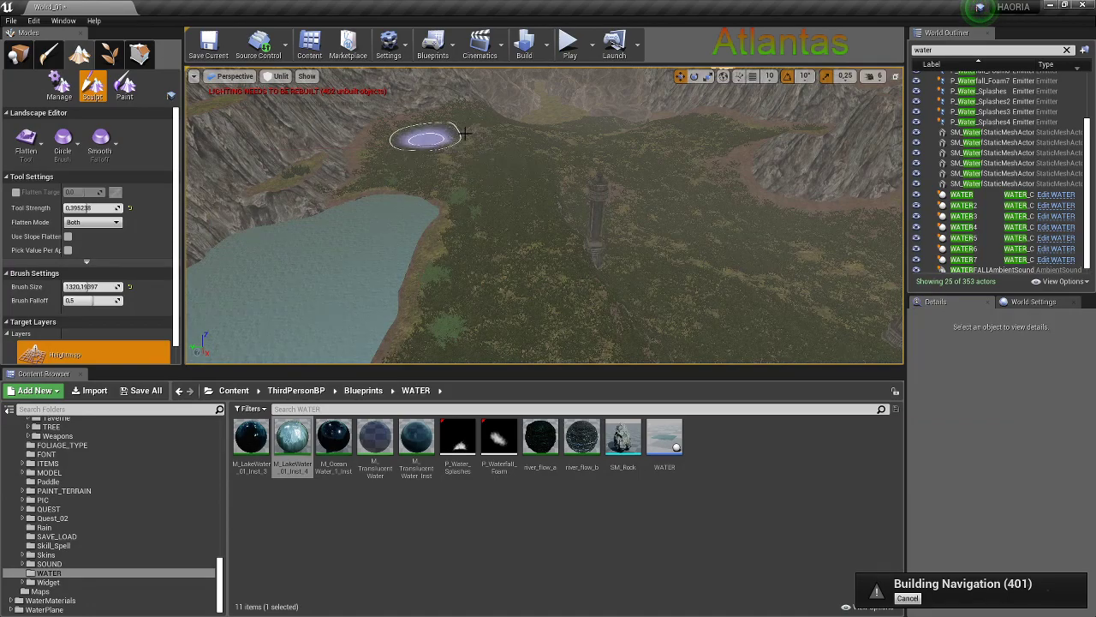
{"action": "right_click_drag", "start_coordinate": [600, 293], "coordinate": [600, 294]}
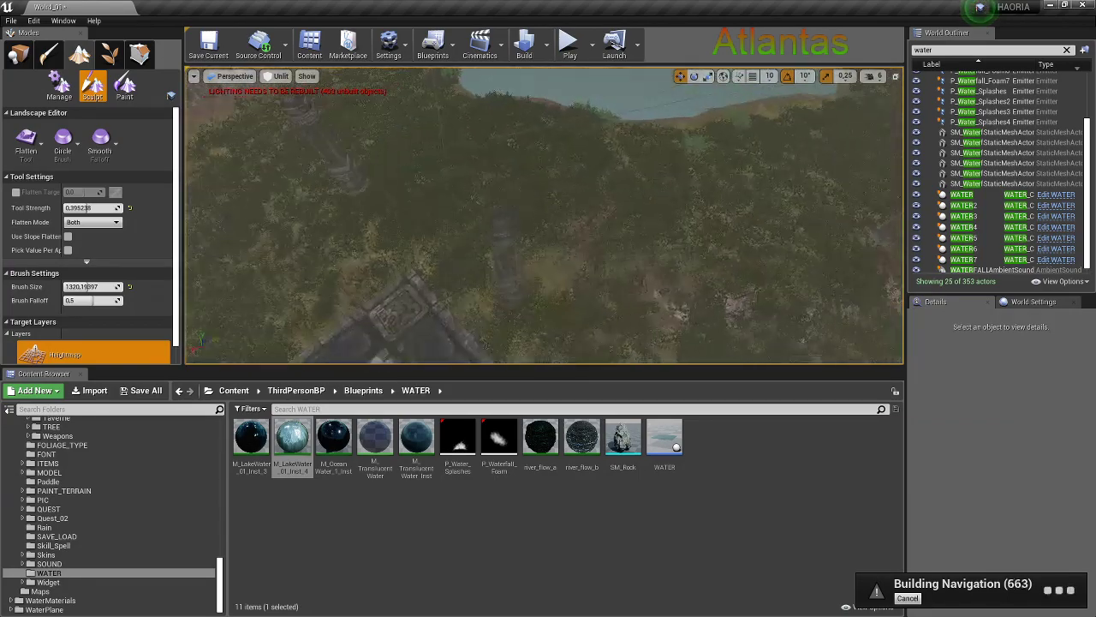
{"action": "right_click_drag", "start_coordinate": [673, 269], "coordinate": [253, 137]}
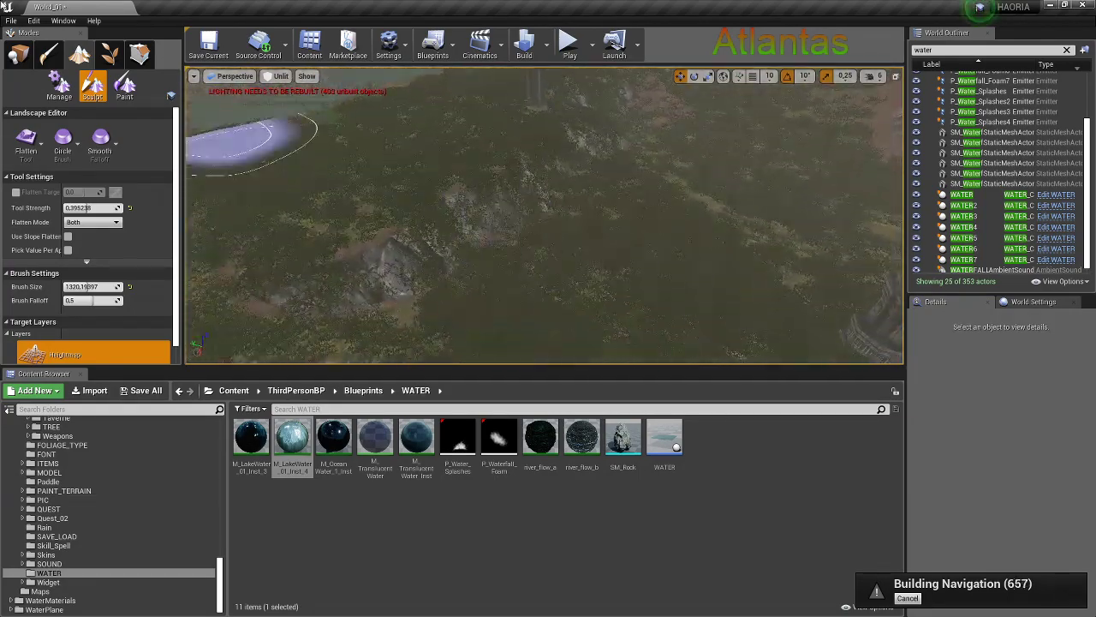
Select the stone pillar and raise it higher along Z
{"action": "left_click", "coordinate": [18, 53]}
{"action": "right_click_drag", "start_coordinate": [514, 257], "coordinate": [521, 178]}
{"action": "left_click", "coordinate": [535, 241]}
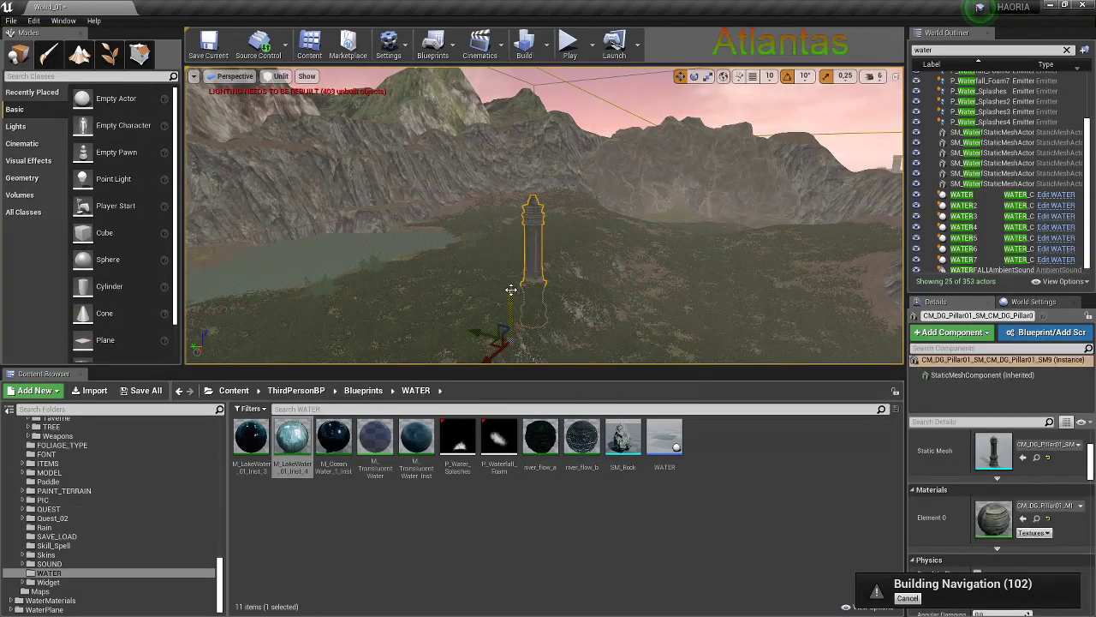
{"action": "left_click_drag", "start_coordinate": [510, 289], "coordinate": [508, 275]}
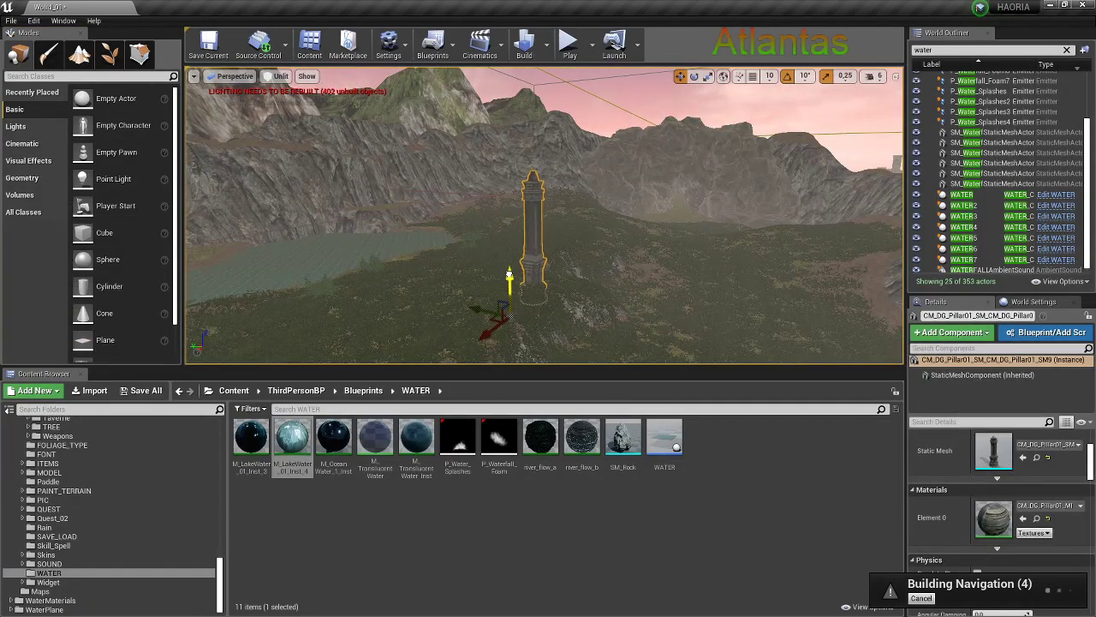
Return to landscape sculpting and open the sculpt tool list
{"action": "left_click", "coordinate": [80, 54]}
{"action": "right_click_drag", "start_coordinate": [318, 172], "coordinate": [317, 196]}
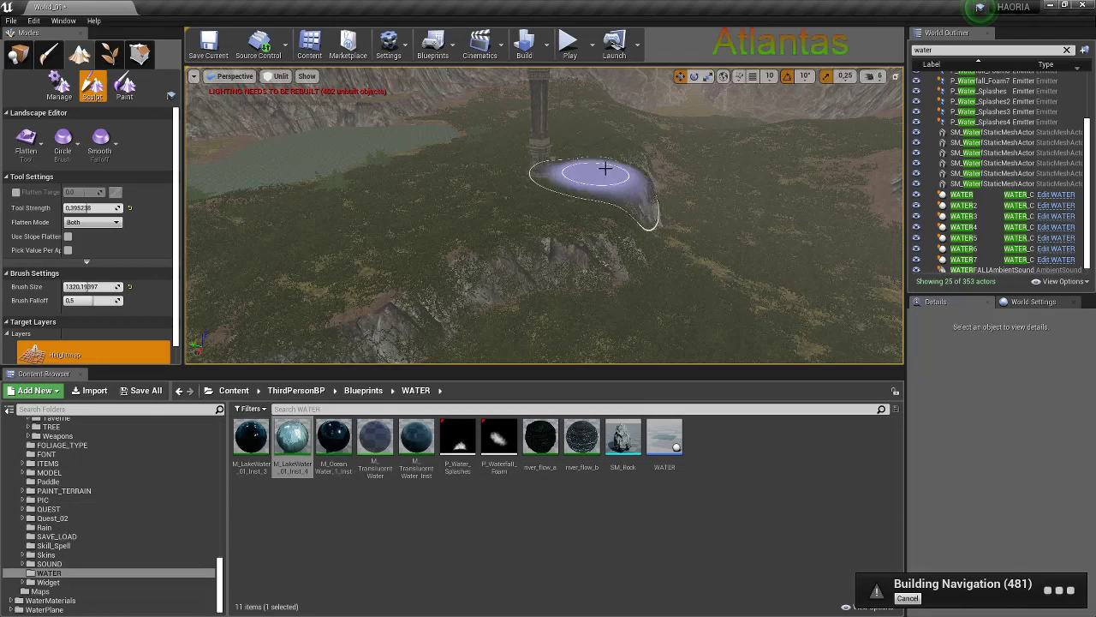
{"action": "right_click_drag", "start_coordinate": [608, 171], "coordinate": [597, 179]}
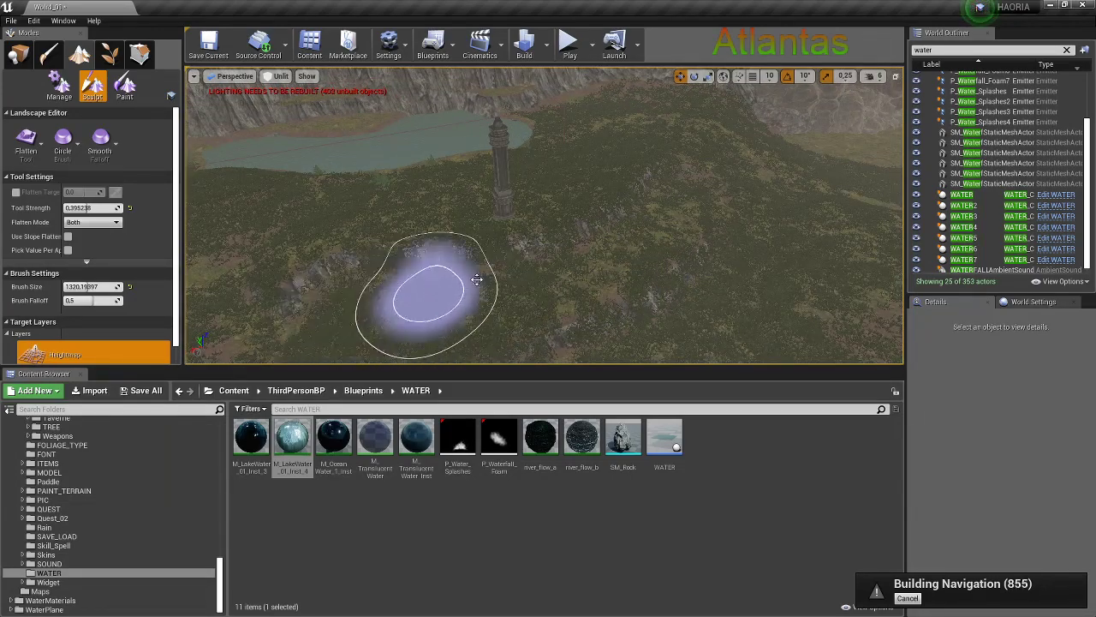
{"action": "scroll", "coordinate": [441, 286], "scroll_direction": "up", "scroll_amount": 5}
{"action": "left_click", "coordinate": [26, 139]}
Pick the Smooth sculpt tool, survey the lake shore and cliffs, then enter Place mode
{"action": "left_click", "coordinate": [72, 177]}
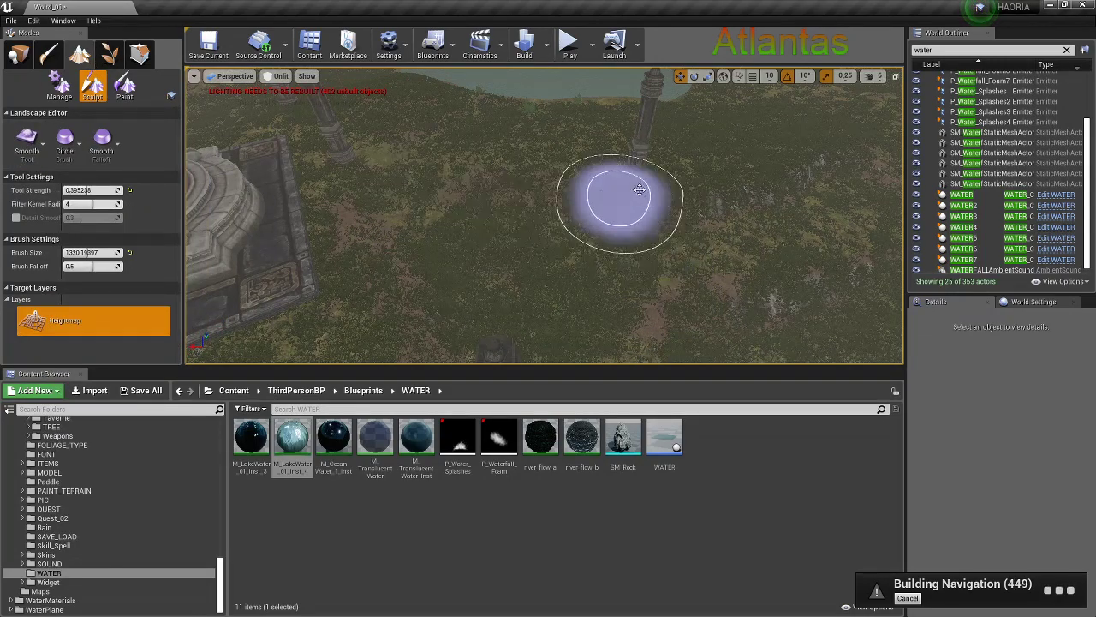
{"action": "right_click_drag", "start_coordinate": [599, 195], "coordinate": [547, 246]}
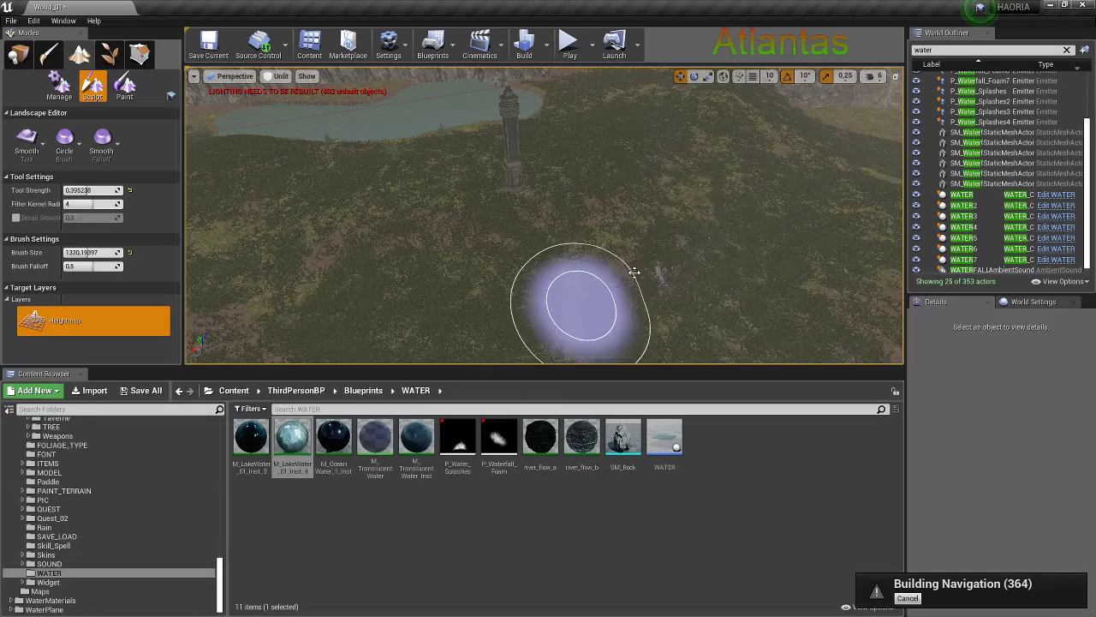
{"action": "mouse_move", "coordinate": [672, 134]}
{"action": "right_mouse_down"}
{"action": "mouse_move", "coordinate": [531, 325]}
{"action": "mouse_move", "coordinate": [560, 274]}
{"action": "right_mouse_up"}
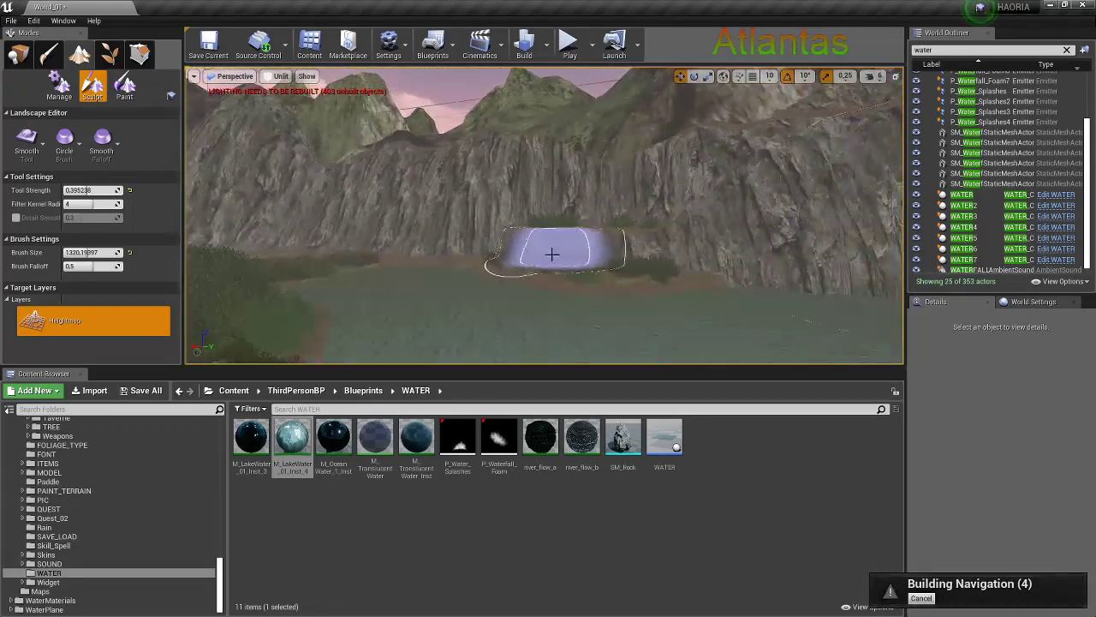
{"action": "mouse_move", "coordinate": [560, 274]}
{"action": "right_mouse_down"}
{"action": "mouse_move", "coordinate": [585, 122]}
{"action": "mouse_move", "coordinate": [588, 171]}
{"action": "right_mouse_up"}
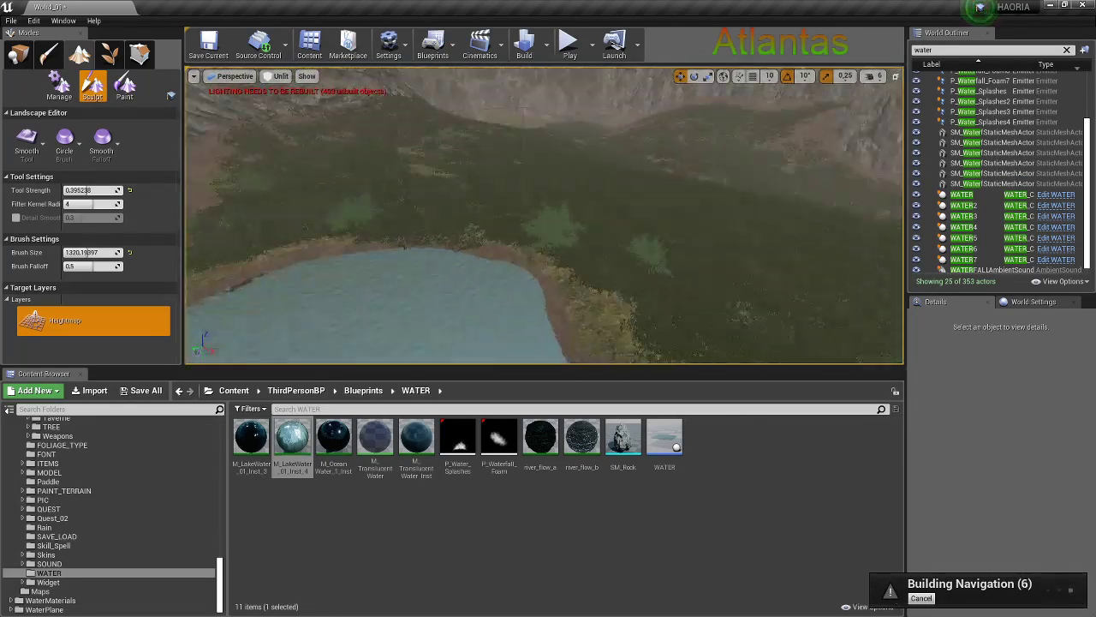
{"action": "left_click", "coordinate": [17, 54]}
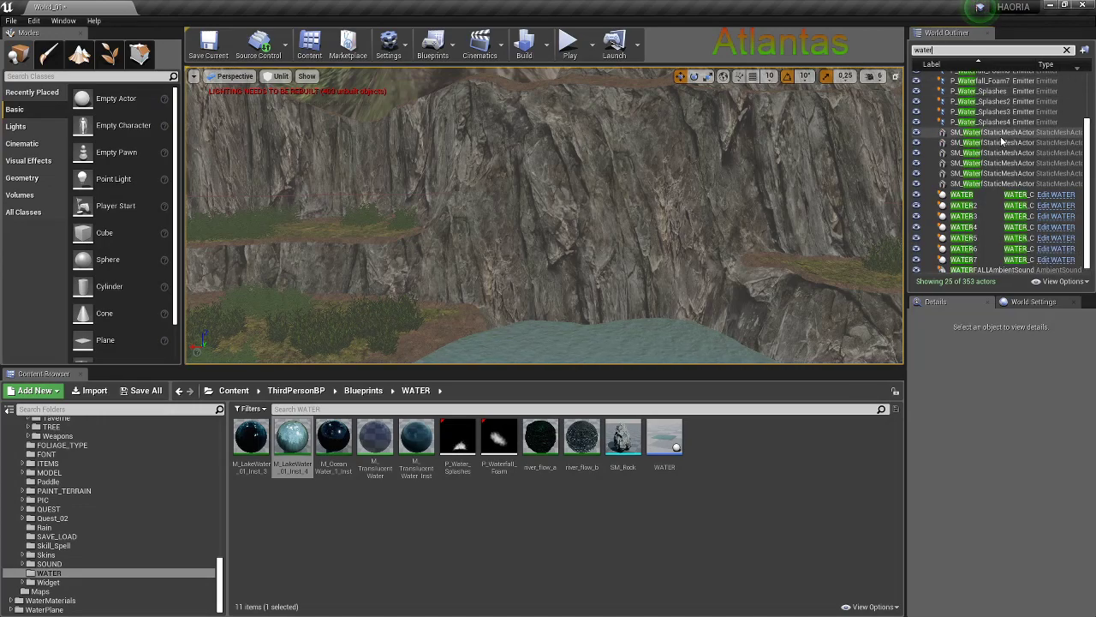
Browse the Content Browser to the WaterMaterials > Meshes folder
{"action": "left_click", "coordinate": [239, 390]}
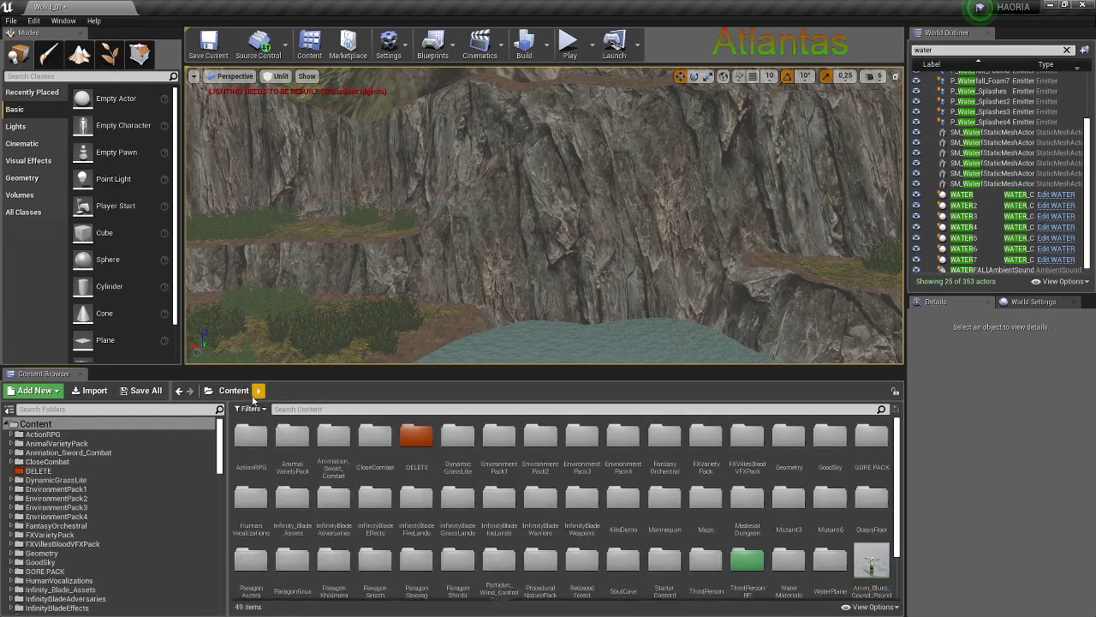
{"action": "scroll", "coordinate": [677, 562], "scroll_direction": "down", "scroll_amount": 3}
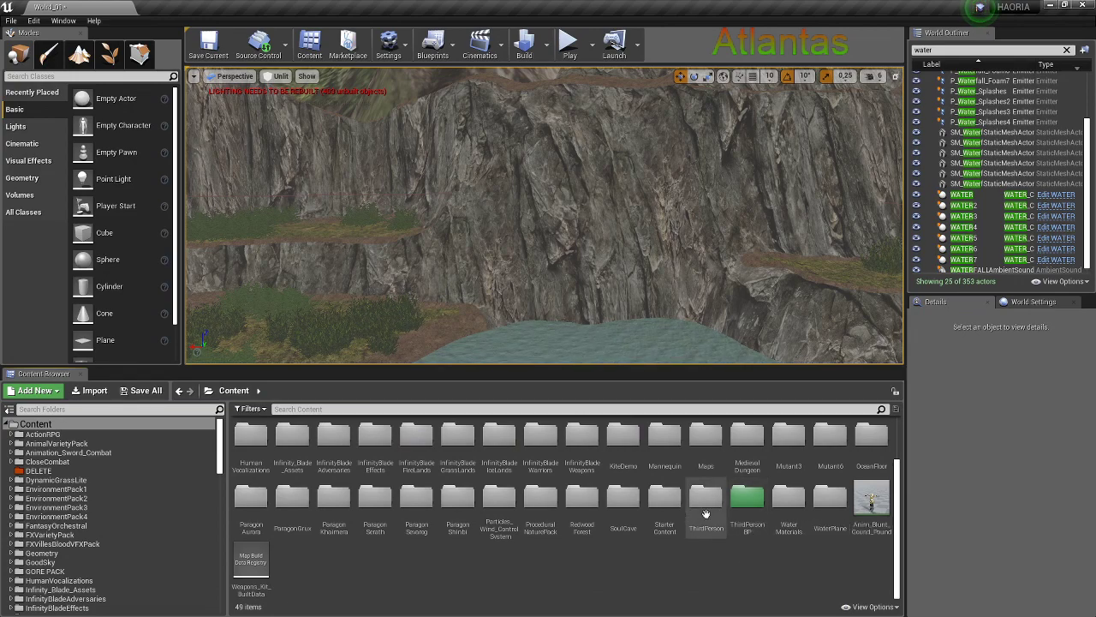
{"action": "double_click", "coordinate": [831, 505]}
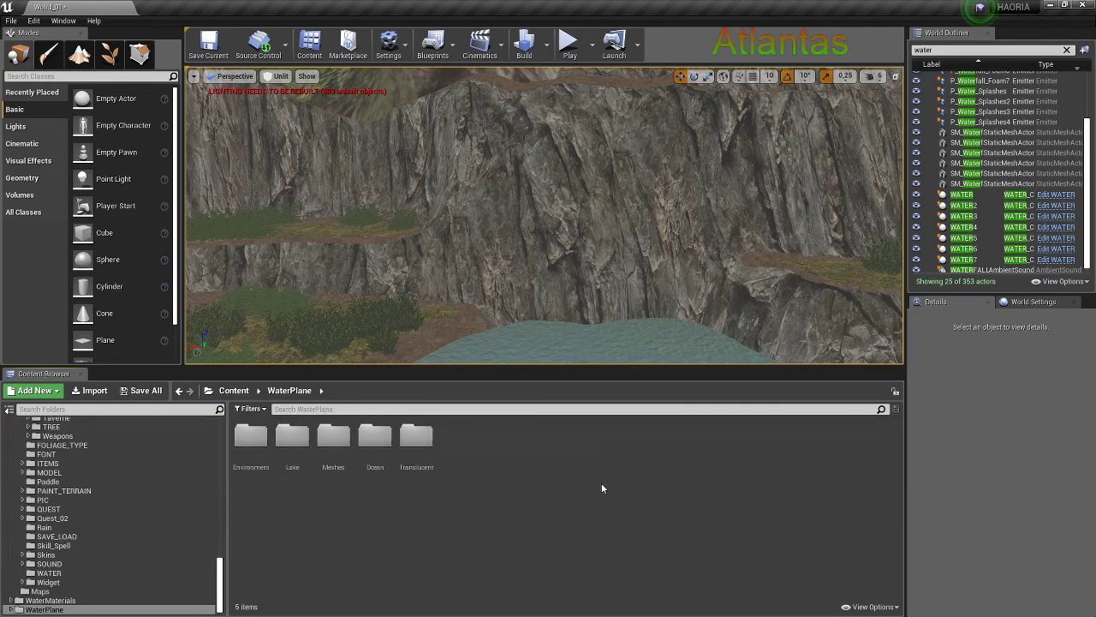
{"action": "left_click", "coordinate": [179, 390]}
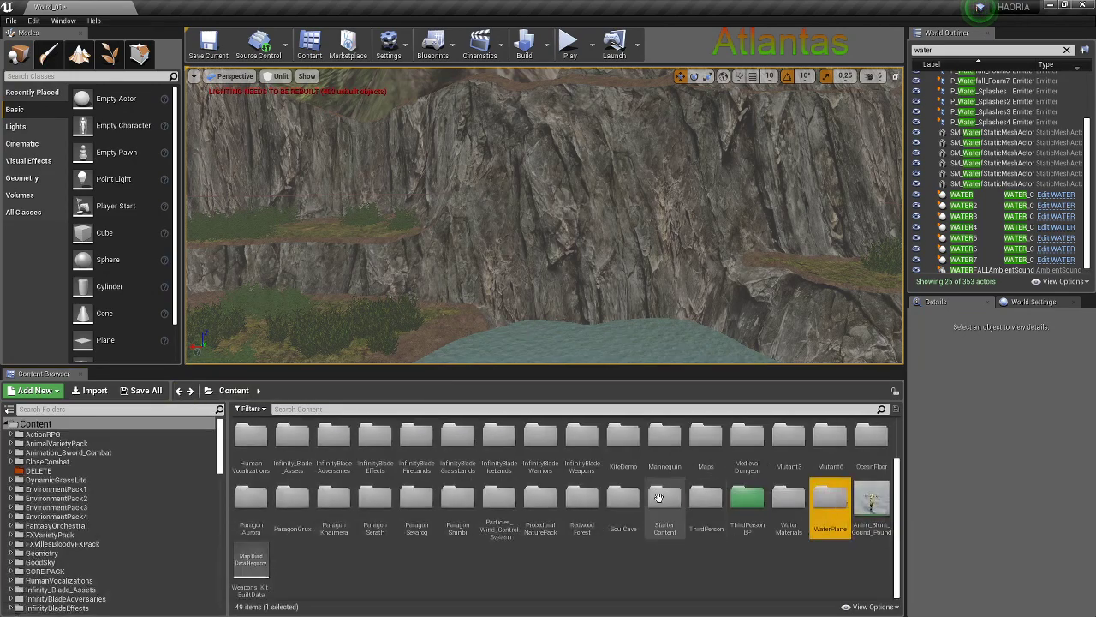
{"action": "double_click", "coordinate": [829, 502]}
{"action": "double_click", "coordinate": [334, 437]}
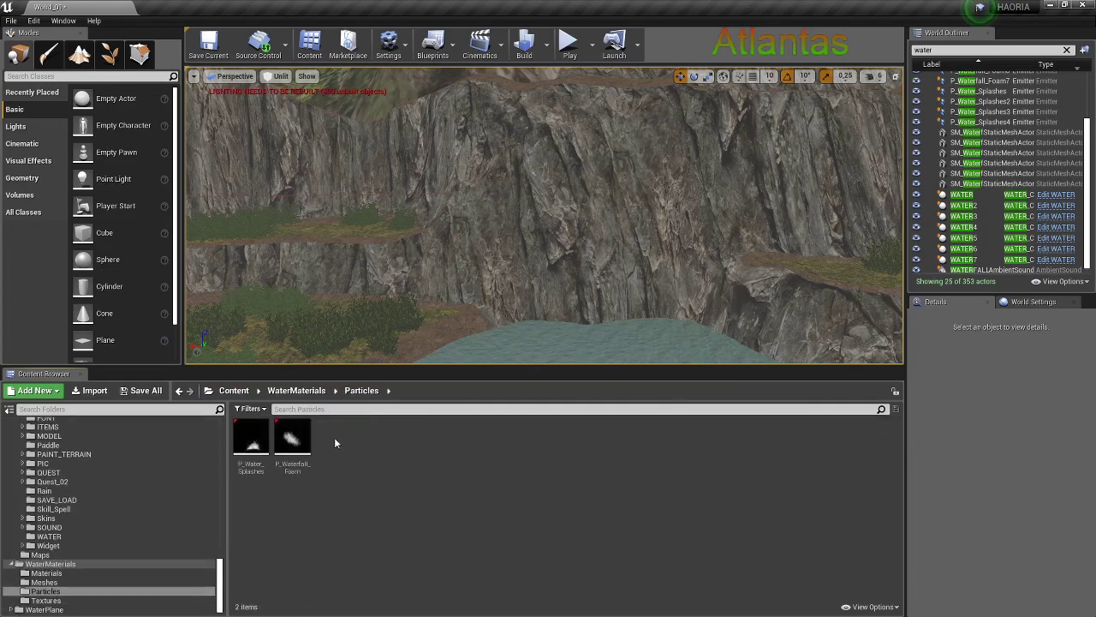
{"action": "left_click", "coordinate": [180, 393]}
{"action": "double_click", "coordinate": [294, 436]}
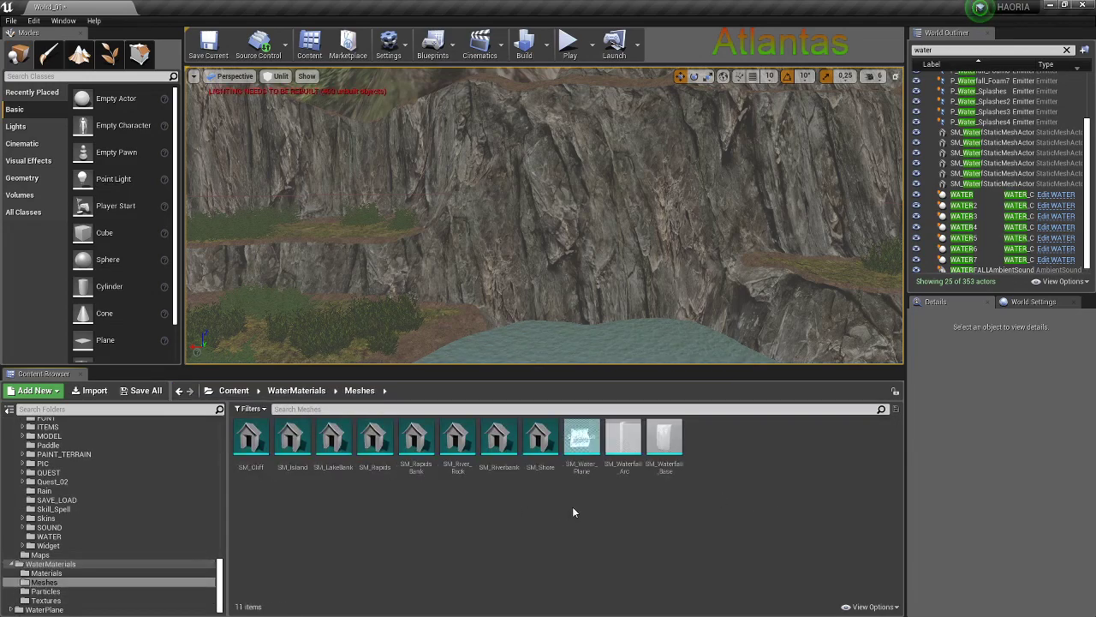
Drag SM_Waterfall_Base into the level and move it up onto the cliff
{"action": "left_click_drag", "start_coordinate": [665, 439], "coordinate": [579, 313]}
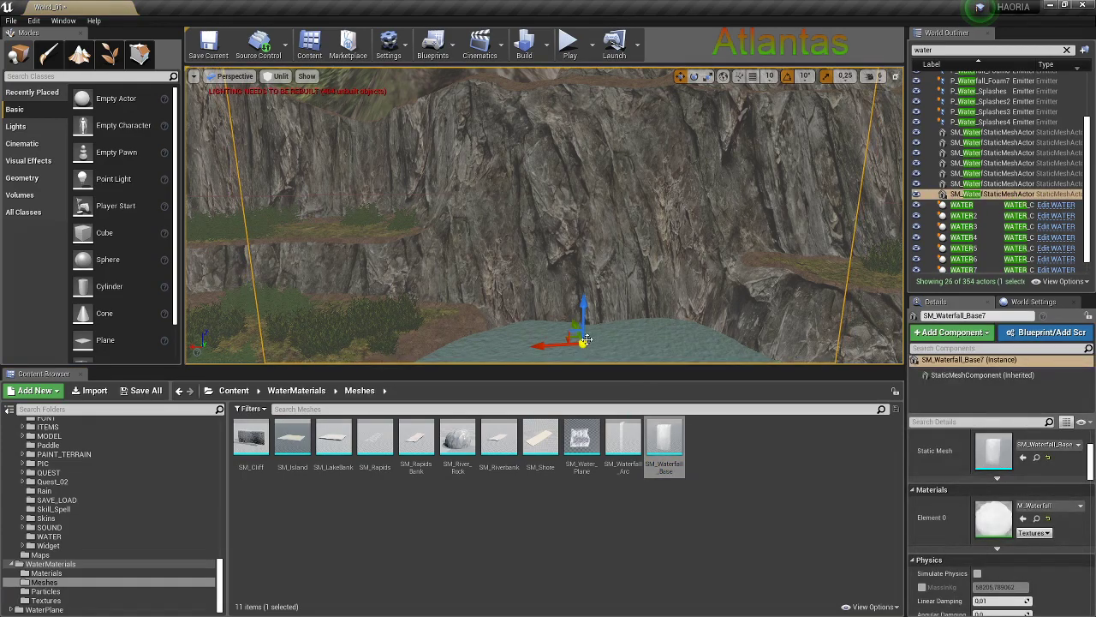
{"action": "mouse_move", "coordinate": [579, 313]}
{"action": "left_mouse_down"}
{"action": "mouse_move", "coordinate": [566, 272]}
{"action": "mouse_move", "coordinate": [630, 318]}
{"action": "mouse_move", "coordinate": [715, 342]}
{"action": "mouse_move", "coordinate": [706, 269]}
{"action": "mouse_move", "coordinate": [431, 258]}
{"action": "mouse_move", "coordinate": [497, 300]}
{"action": "left_mouse_up"}
{"action": "key", "text": "e"}
{"action": "key", "text": "w"}
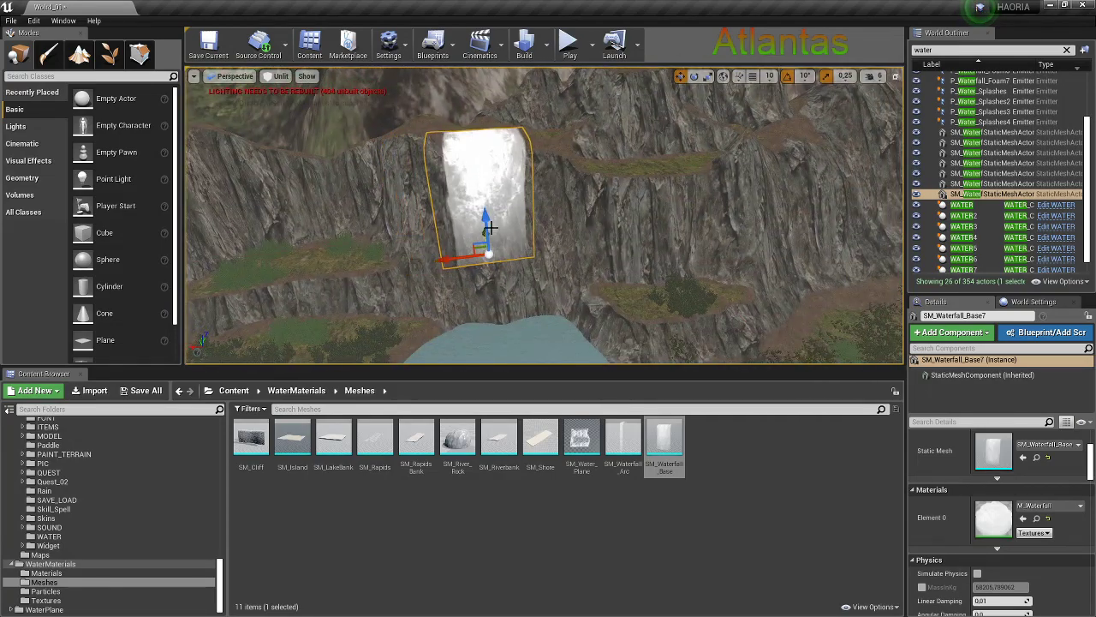
{"action": "right_click_drag", "start_coordinate": [497, 308], "coordinate": [539, 310]}
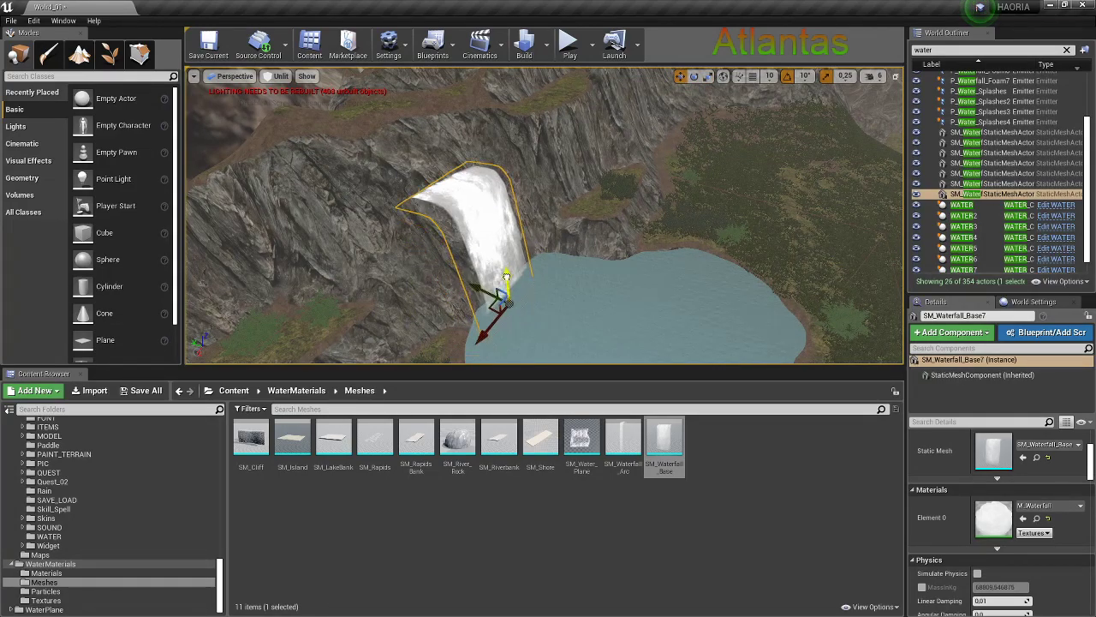
Rotate SM_Waterfall_Base7 so its top curves over the cliff lip toward the lake
{"action": "right_click_drag", "start_coordinate": [517, 272], "coordinate": [517, 257]}
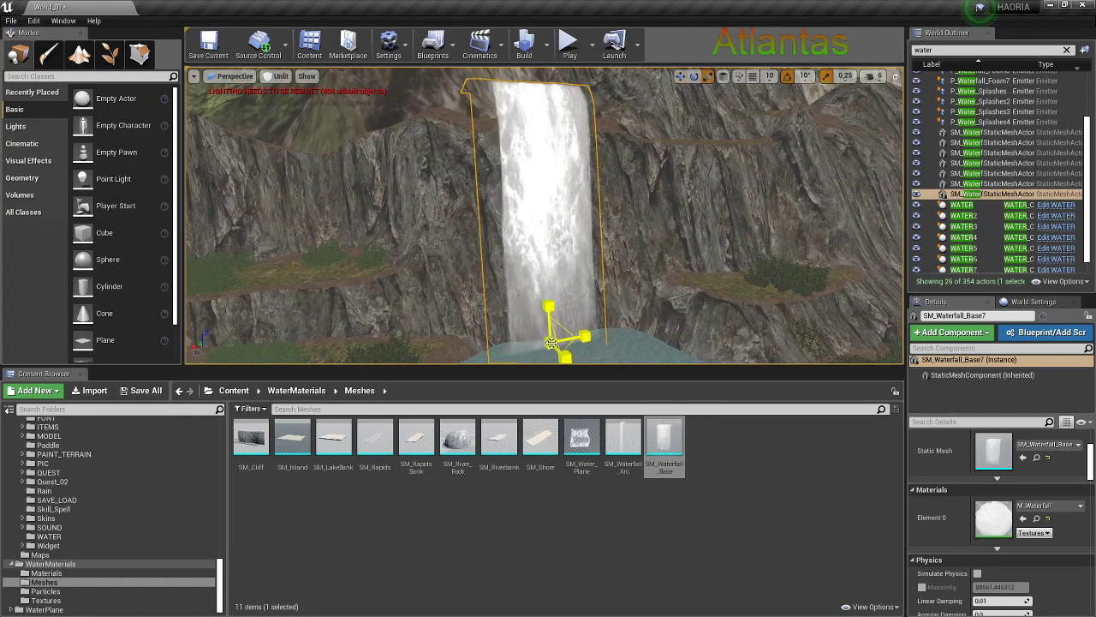
{"action": "right_click_drag", "start_coordinate": [587, 301], "coordinate": [595, 300]}
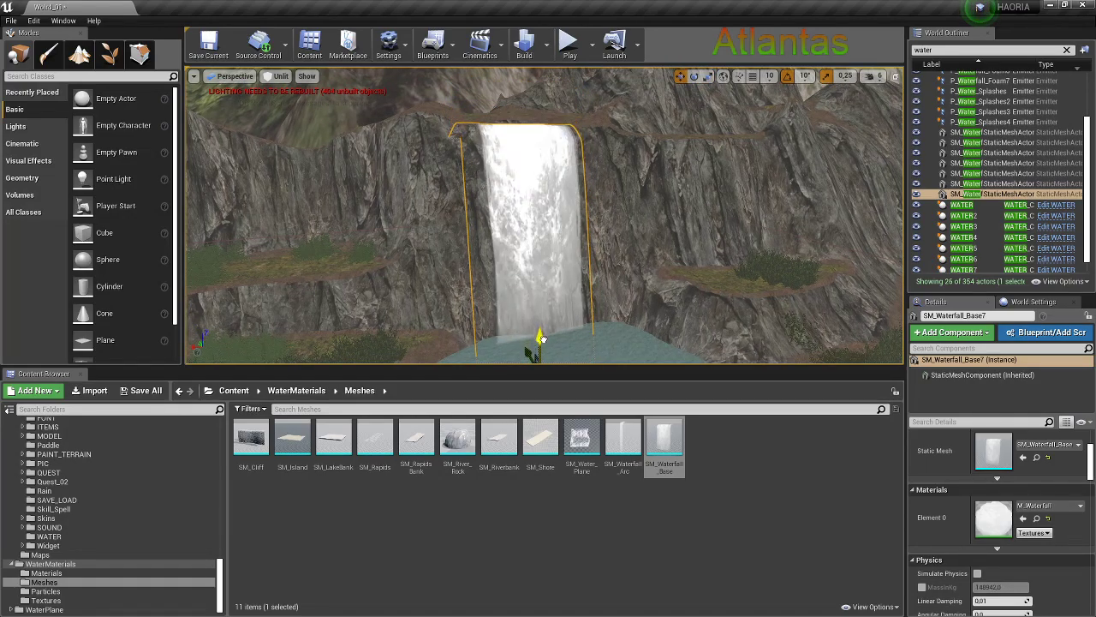
{"action": "right_click_drag", "start_coordinate": [540, 334], "coordinate": [616, 311]}
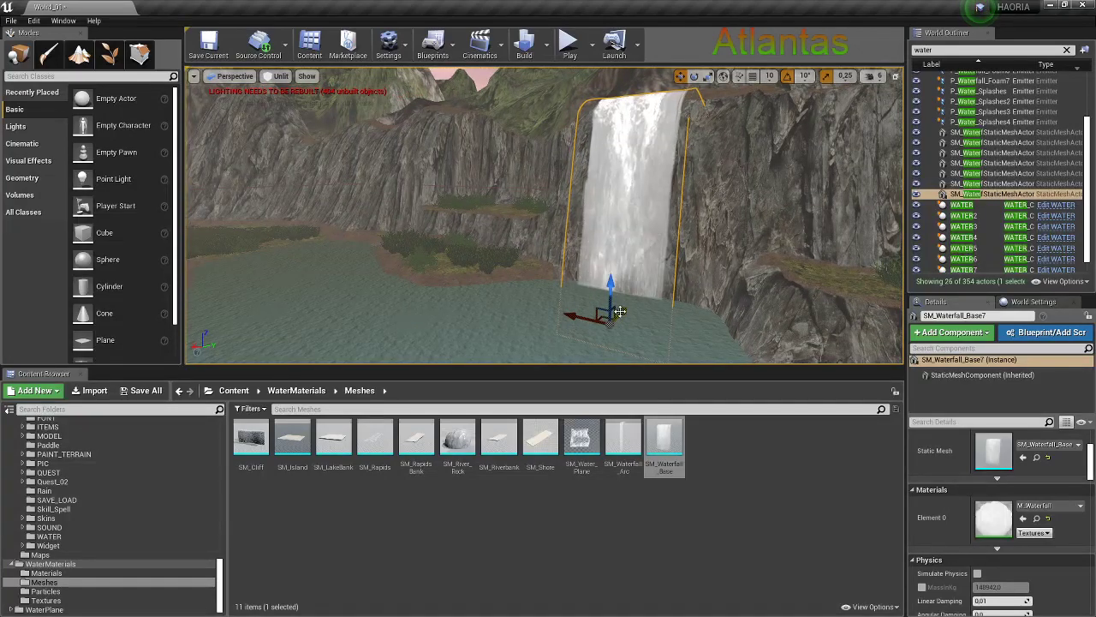
{"action": "right_click_drag", "start_coordinate": [617, 311], "coordinate": [624, 308]}
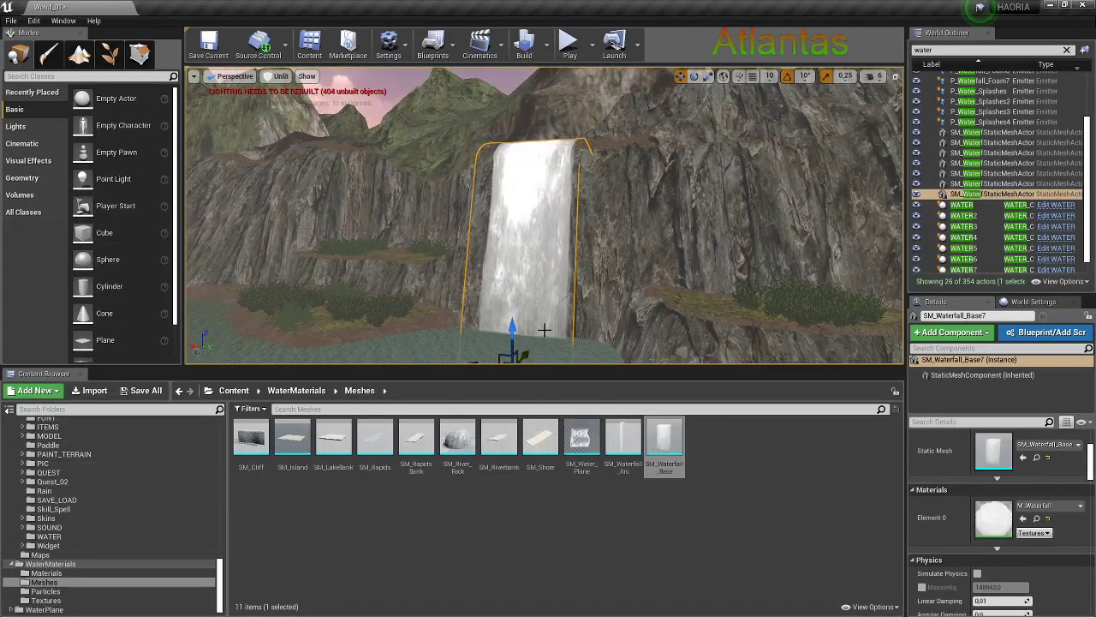
{"action": "right_click_drag", "start_coordinate": [544, 330], "coordinate": [549, 313]}
{"action": "key", "text": "e"}
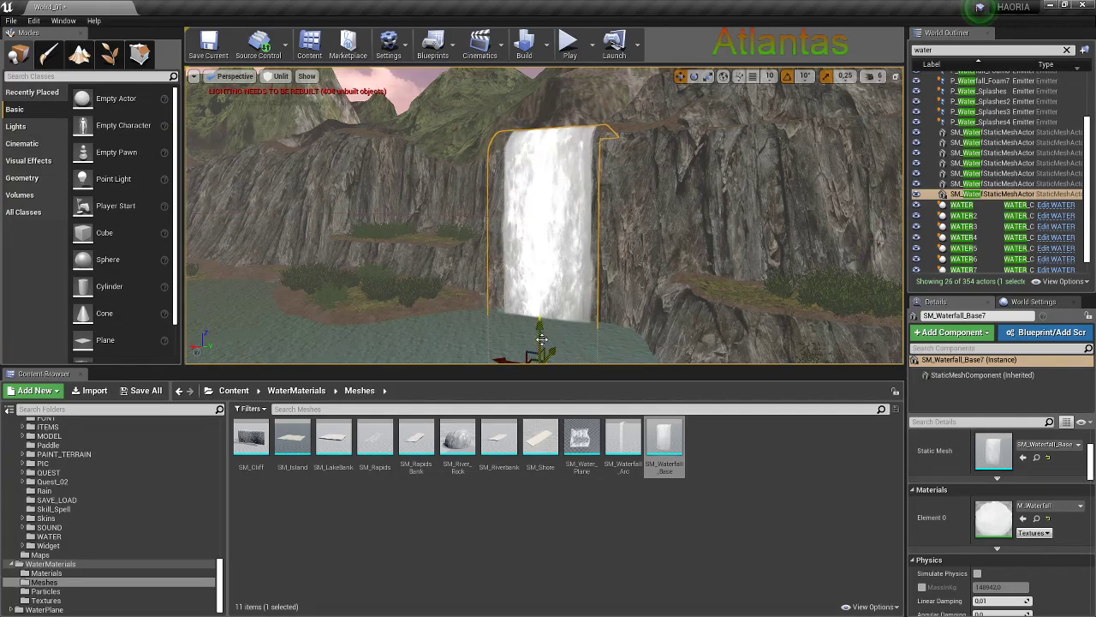
{"action": "right_click_drag", "start_coordinate": [544, 330], "coordinate": [616, 326]}
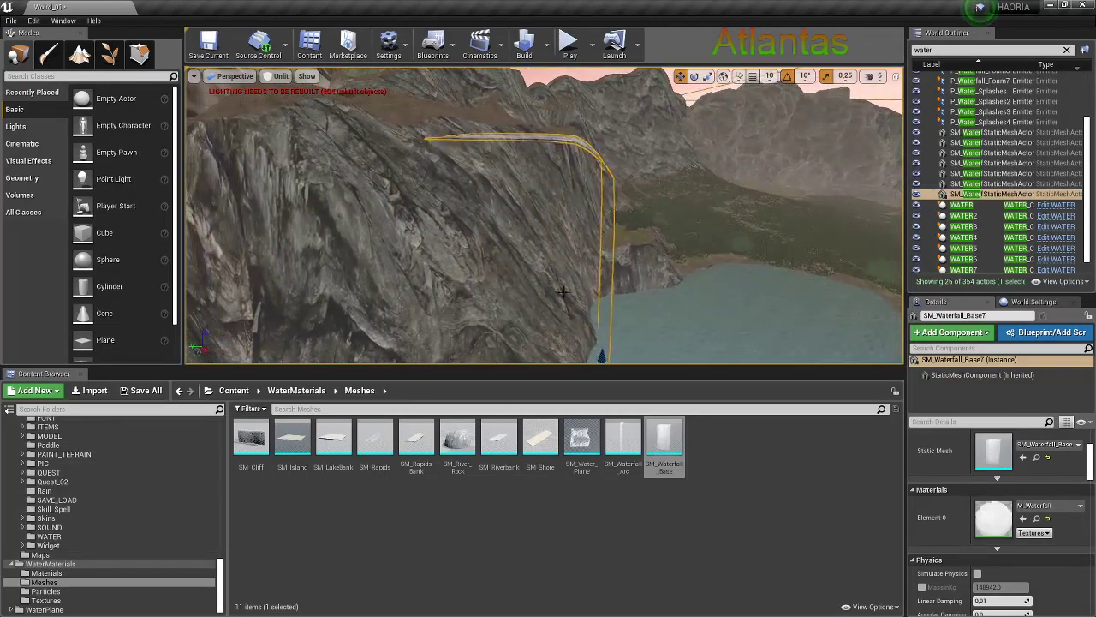
{"action": "mouse_move", "coordinate": [617, 326]}
{"action": "right_mouse_down"}
{"action": "mouse_move", "coordinate": [572, 329]}
{"action": "mouse_move", "coordinate": [591, 318]}
{"action": "right_mouse_up"}
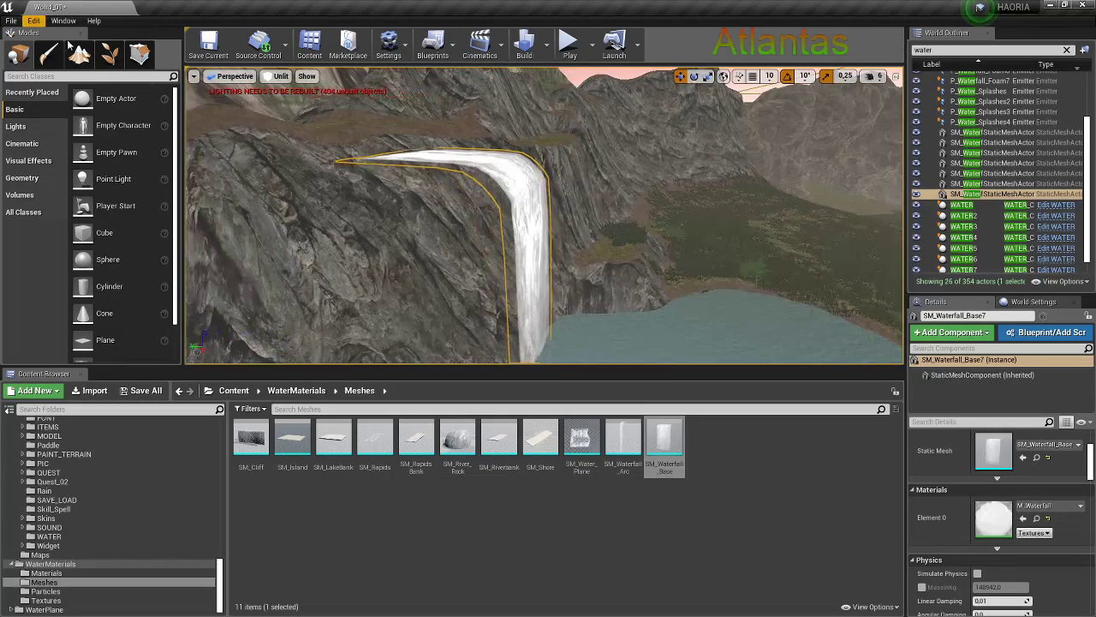
Select the Flatten sculpt tool, shrink its brush to about 375, then return to Place mode
{"action": "left_click", "coordinate": [79, 55]}
{"action": "left_click", "coordinate": [92, 85]}
{"action": "left_click", "coordinate": [35, 141]}
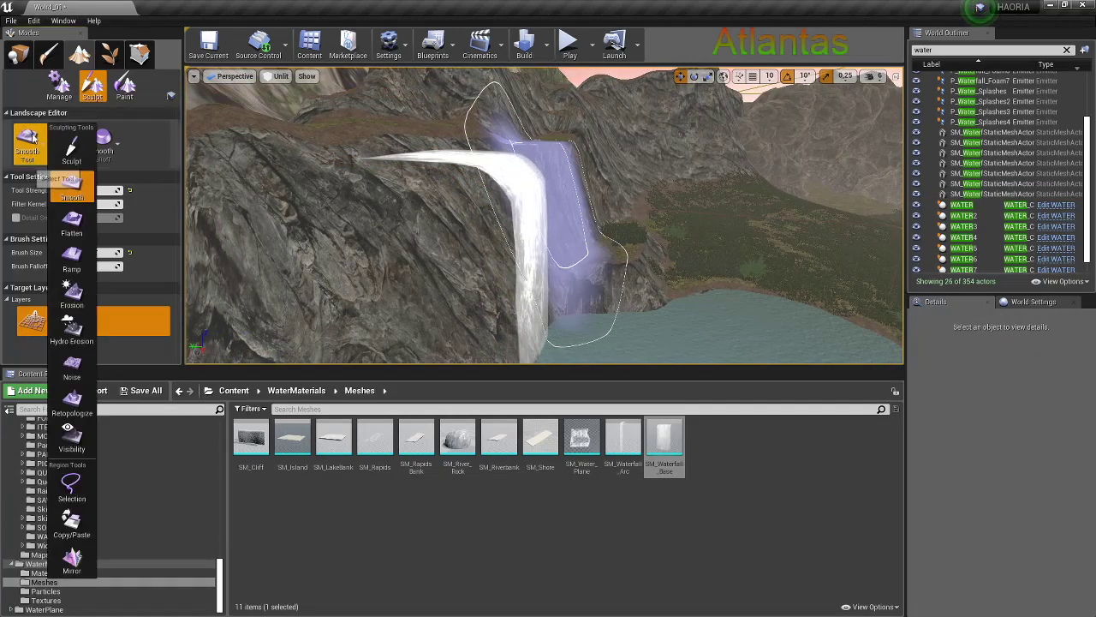
{"action": "left_click", "coordinate": [72, 221]}
{"action": "right_click_drag", "start_coordinate": [229, 250], "coordinate": [231, 248]}
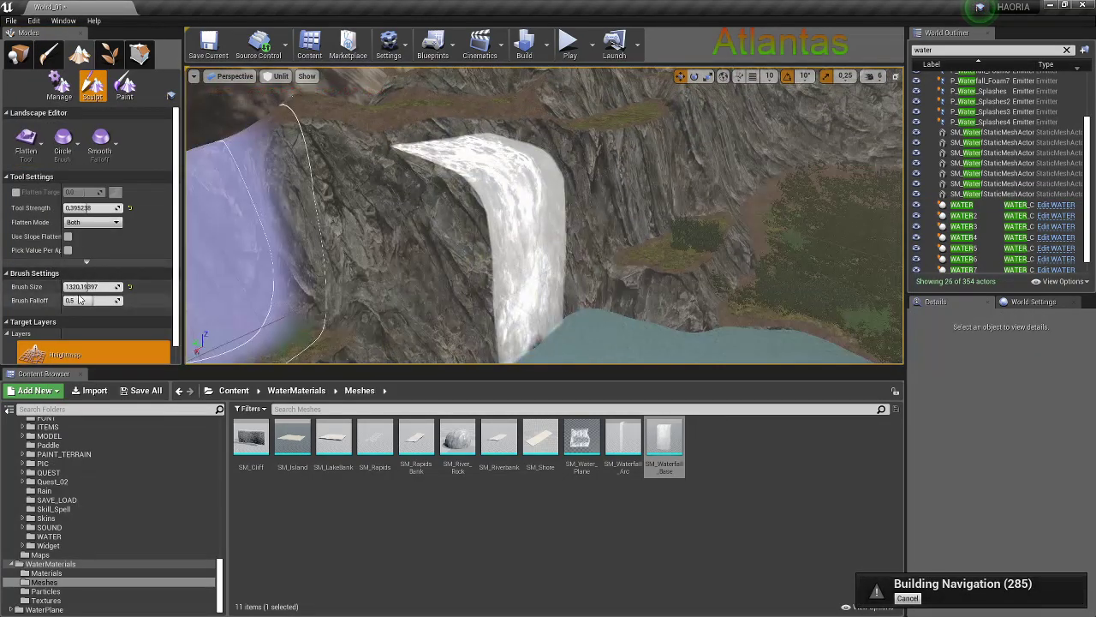
{"action": "key", "text": "bracketleft"}
{"action": "key", "text": "bracketleft"}
{"action": "key", "text": "bracketleft"}
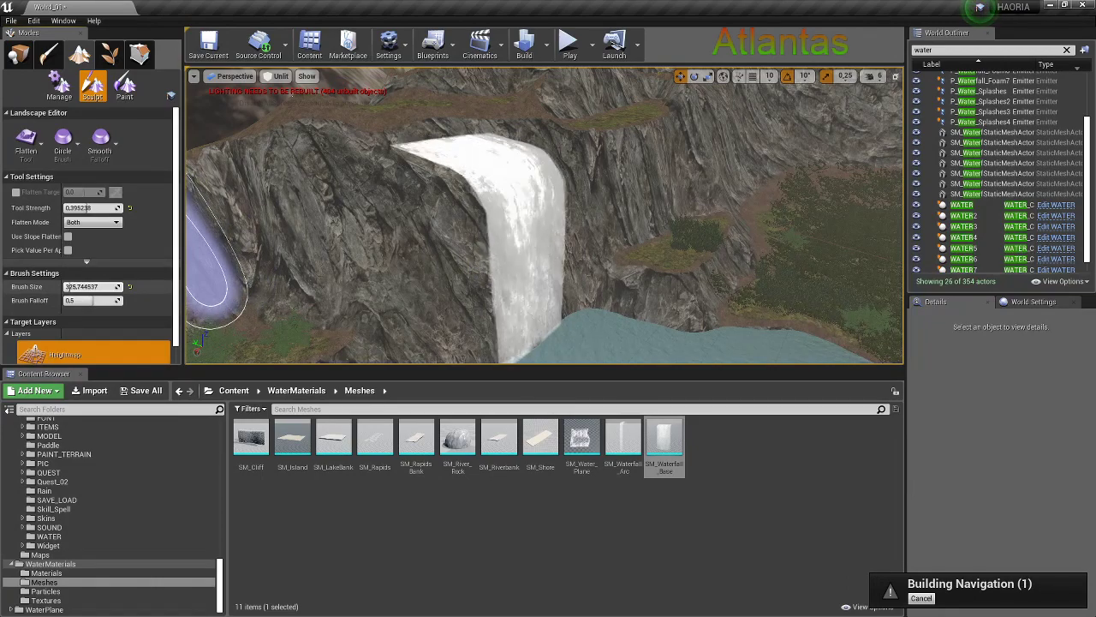
{"action": "right_click_drag", "start_coordinate": [231, 248], "coordinate": [233, 247]}
{"action": "right_click_drag", "start_coordinate": [431, 247], "coordinate": [500, 295]}
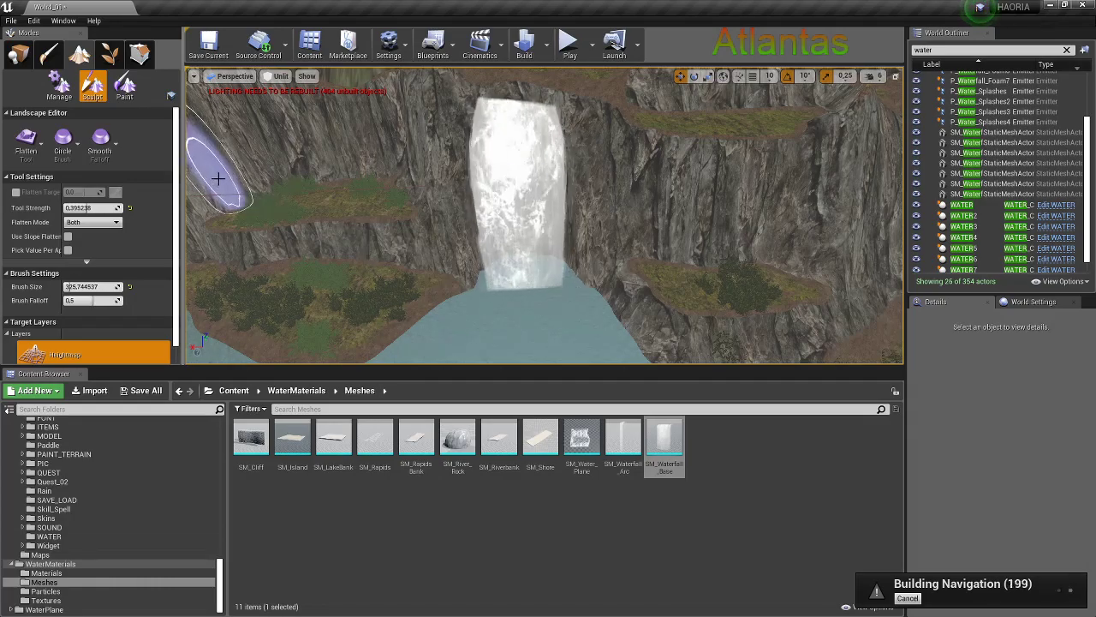
{"action": "key", "text": "shift+1"}
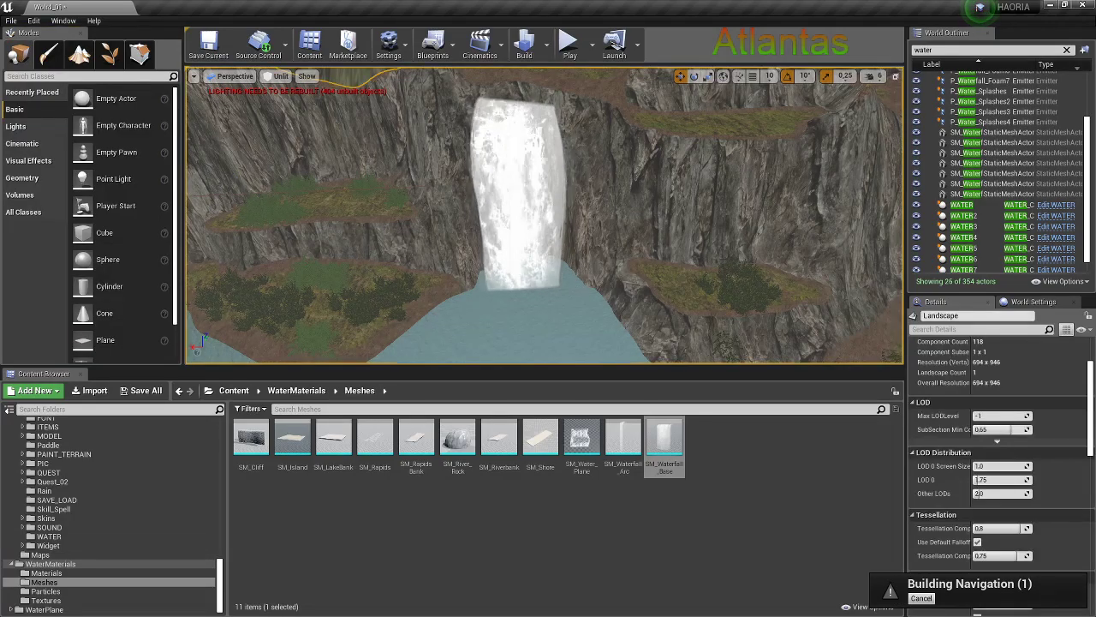
Select SM_Waterfall_Base7 and fit it into the cliff gap so it meets the lake surface
{"action": "left_click", "coordinate": [519, 197]}
{"action": "right_click_drag", "start_coordinate": [518, 197], "coordinate": [548, 240]}
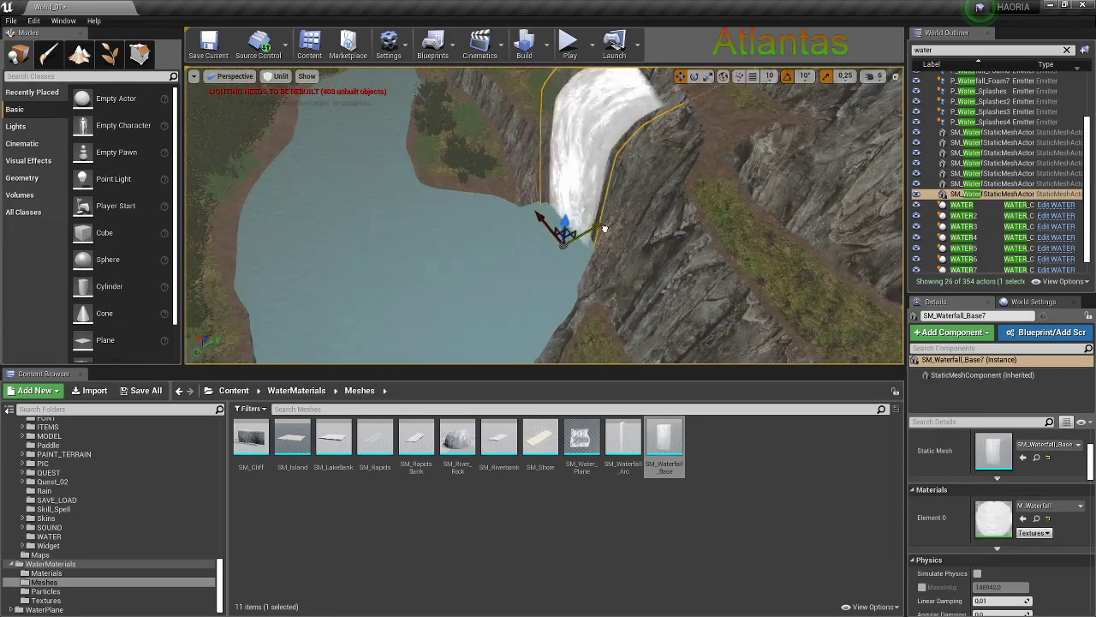
{"action": "right_click_drag", "start_coordinate": [610, 229], "coordinate": [651, 257]}
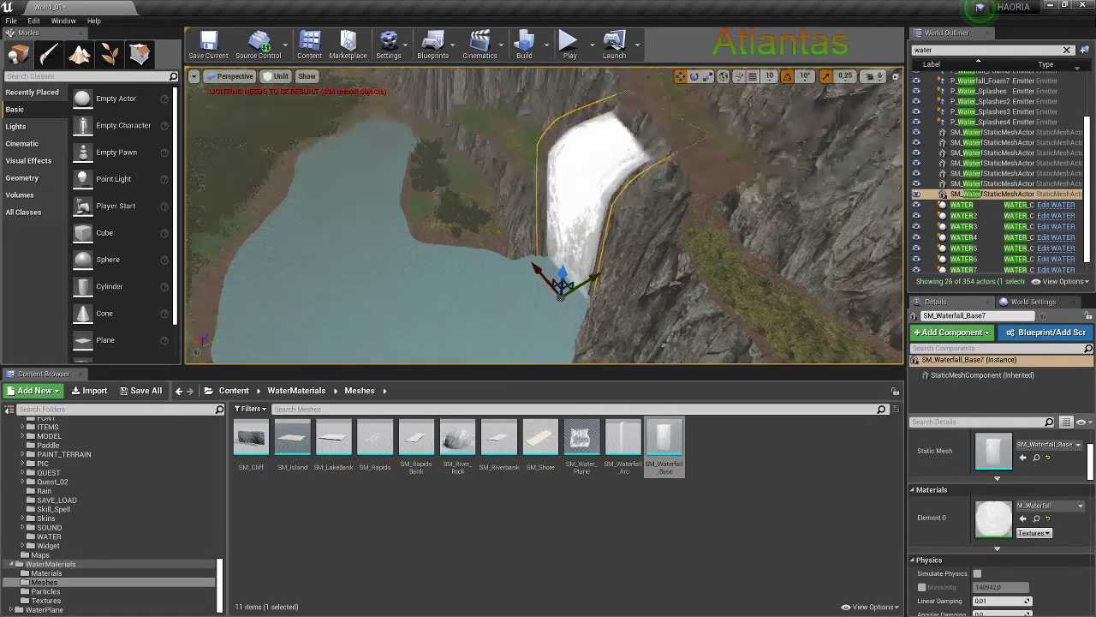
{"action": "right_click_drag", "start_coordinate": [586, 248], "coordinate": [586, 252]}
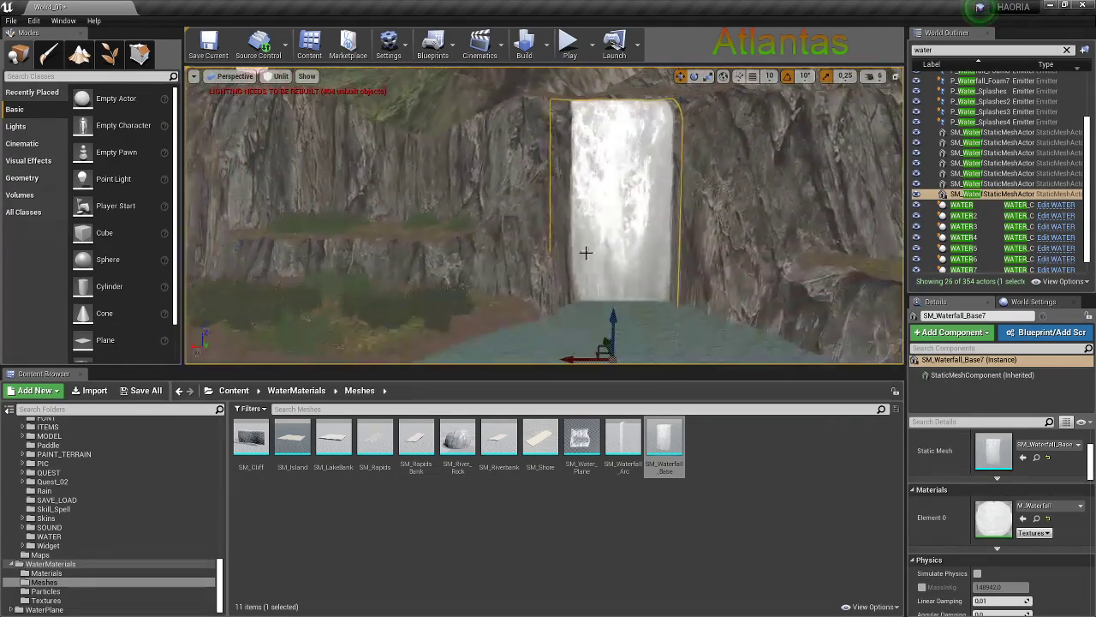
{"action": "mouse_move", "coordinate": [619, 304]}
{"action": "right_mouse_down"}
{"action": "mouse_move", "coordinate": [625, 276]}
{"action": "mouse_move", "coordinate": [613, 248]}
{"action": "right_mouse_up"}
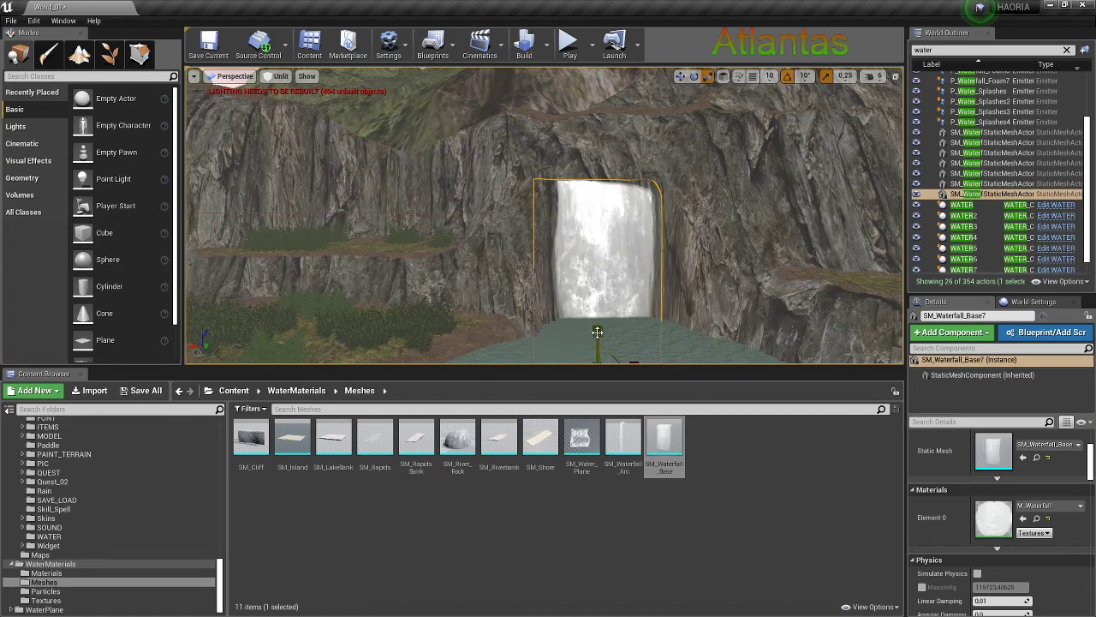
{"action": "mouse_move", "coordinate": [597, 316]}
{"action": "right_mouse_down"}
{"action": "mouse_move", "coordinate": [589, 255]}
{"action": "mouse_move", "coordinate": [586, 295]}
{"action": "right_mouse_up"}
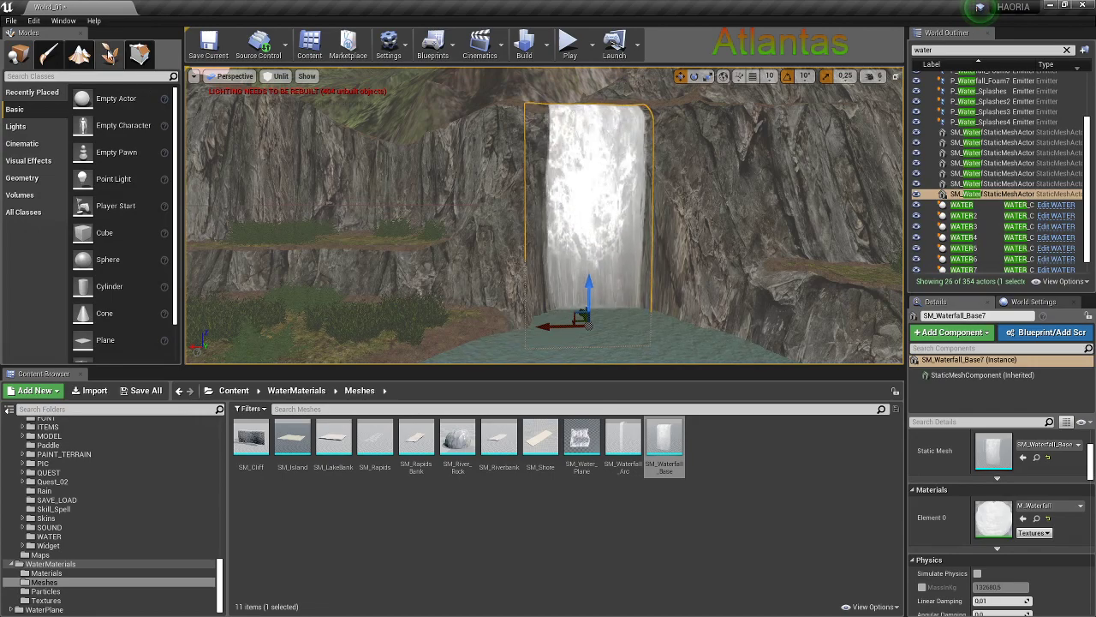
{"action": "left_click", "coordinate": [110, 54]}
Set the landscape sculpt tool to Smooth and return to Place mode
{"action": "left_click", "coordinate": [78, 54]}
{"action": "left_click", "coordinate": [34, 142]}
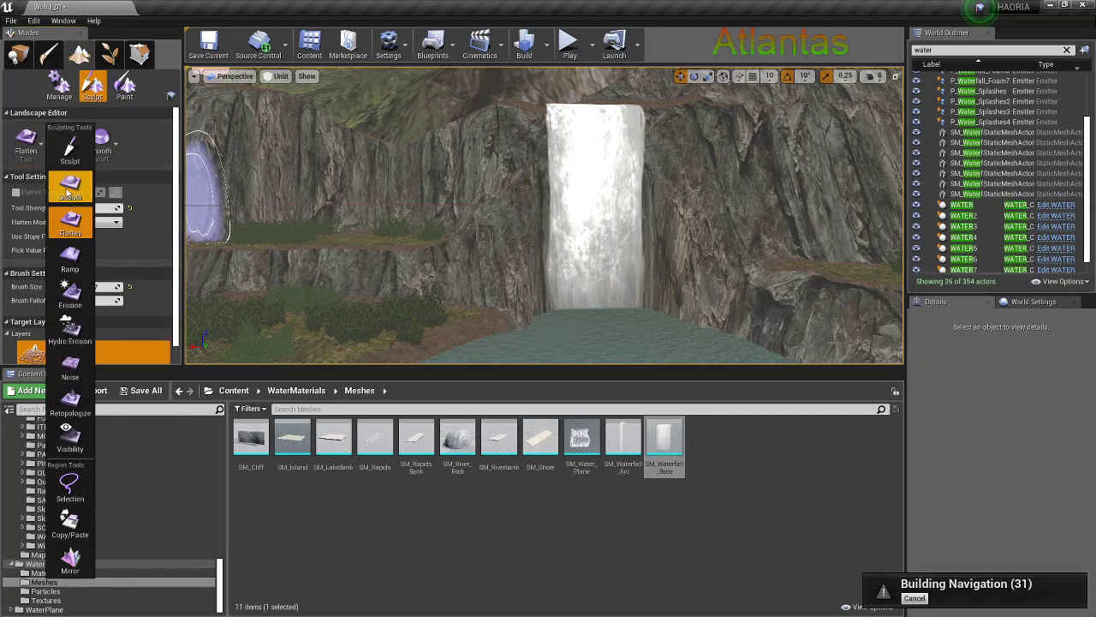
{"action": "left_click", "coordinate": [67, 194]}
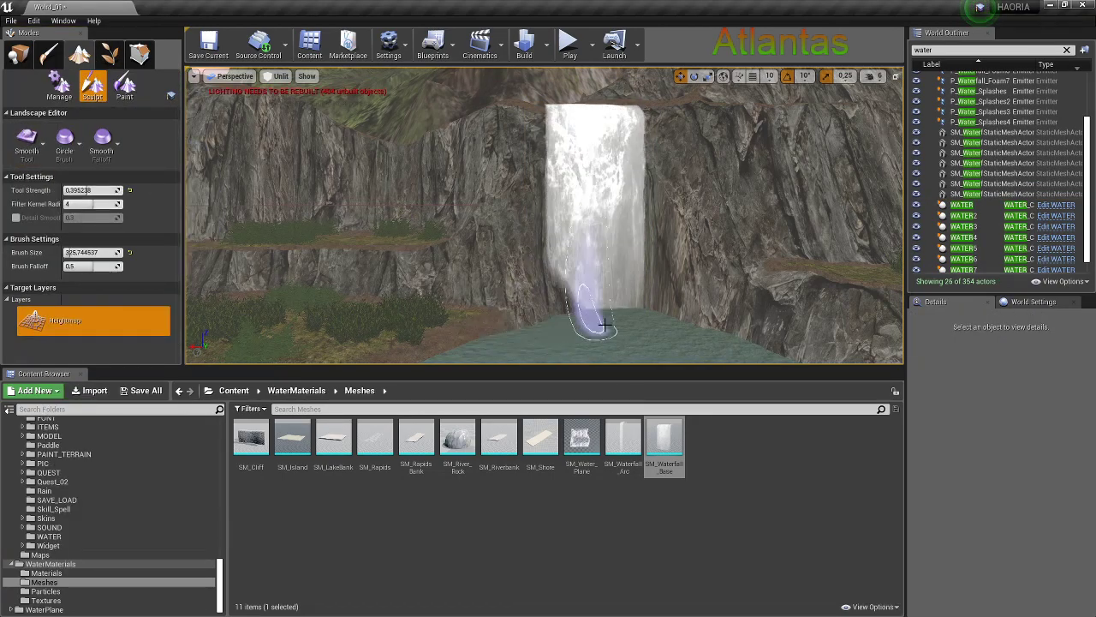
{"action": "left_click", "coordinate": [18, 54]}
Frame the waterfall with F and lower the view to the pool at its base
{"action": "left_click", "coordinate": [590, 324]}
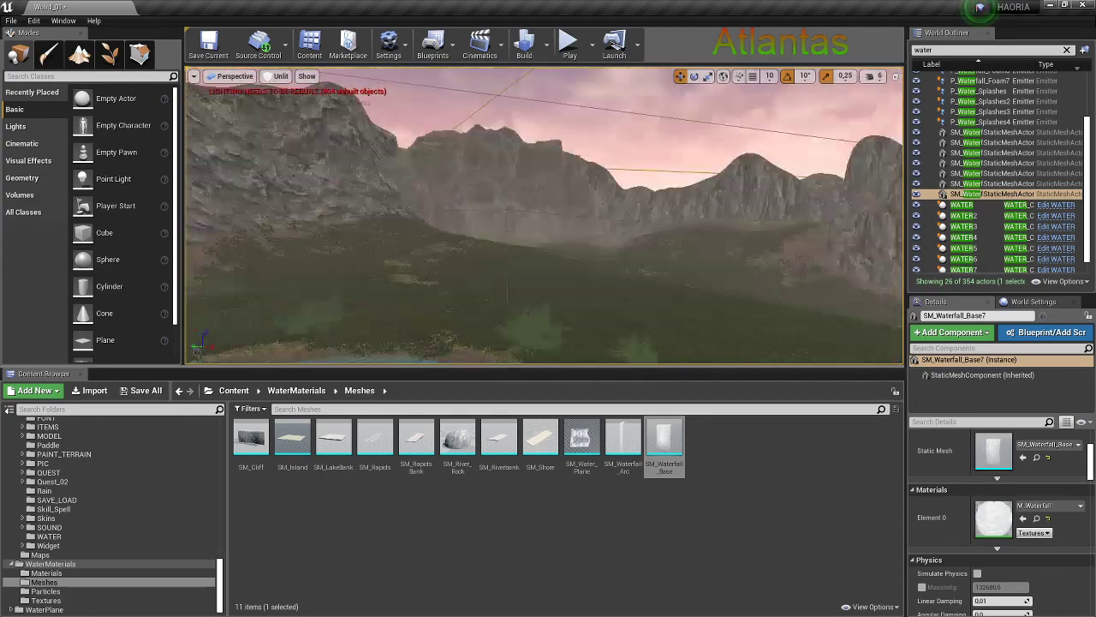
{"action": "key", "text": "f"}
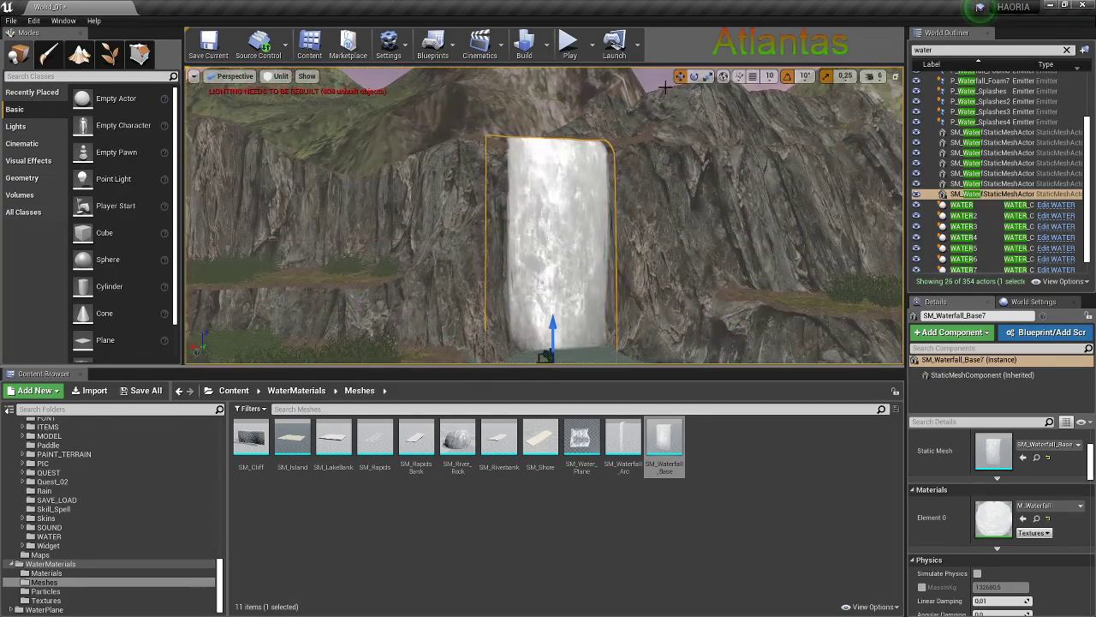
{"action": "left_click", "coordinate": [665, 88]}
{"action": "right_click_drag", "start_coordinate": [583, 252], "coordinate": [583, 265]}
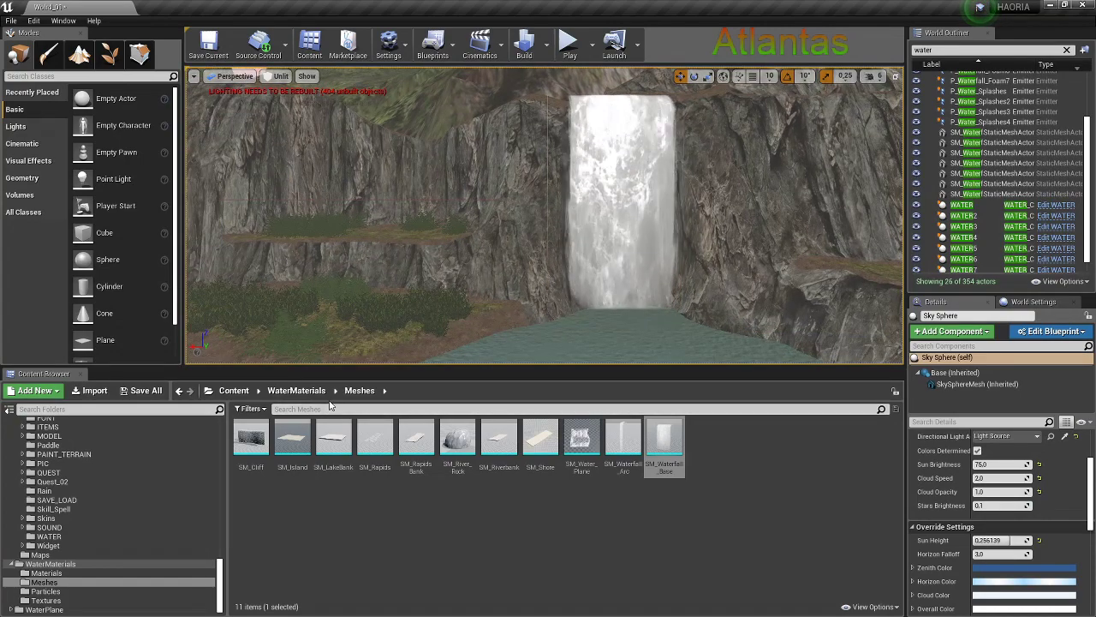
{"action": "left_click", "coordinate": [296, 390]}
From the Particles folder, try placing splash and foam emitters, undoing each misplaced attempt
{"action": "double_click", "coordinate": [334, 437]}
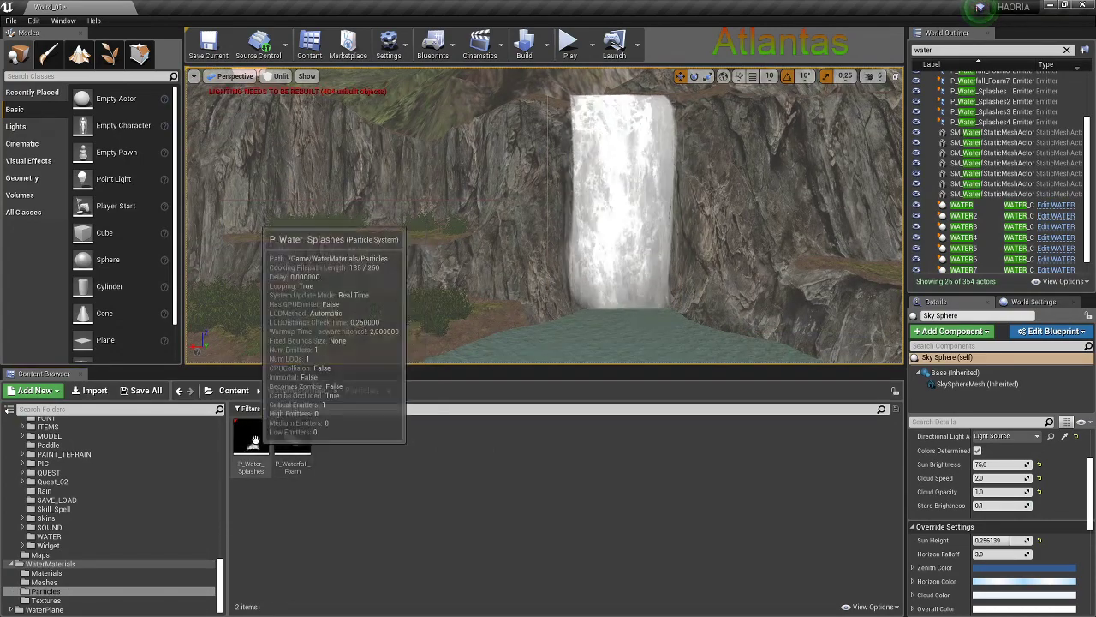
{"action": "left_click_drag", "start_coordinate": [254, 441], "coordinate": [657, 337]}
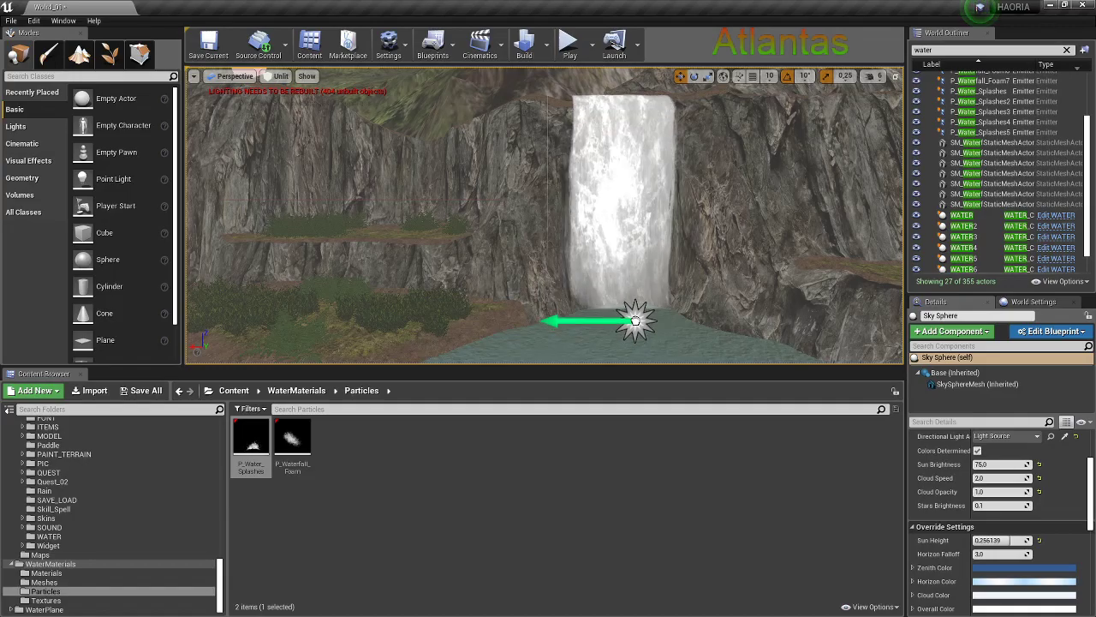
{"action": "key", "text": "ctrl+z"}
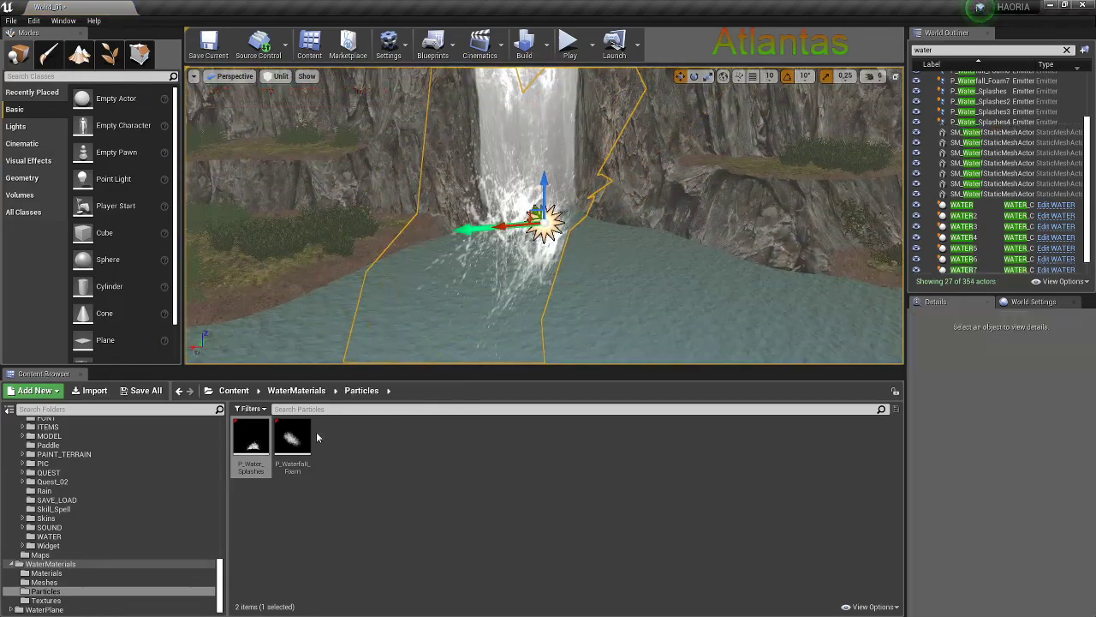
{"action": "left_click_drag", "start_coordinate": [292, 439], "coordinate": [546, 239]}
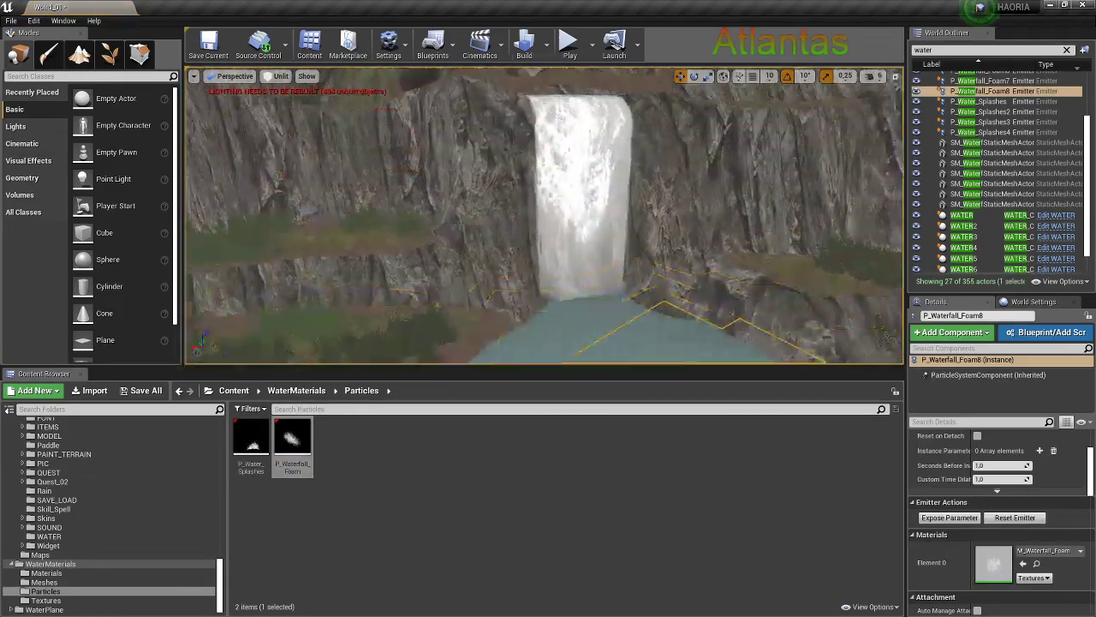
{"action": "key", "text": "f"}
{"action": "key", "text": "ctrl+z"}
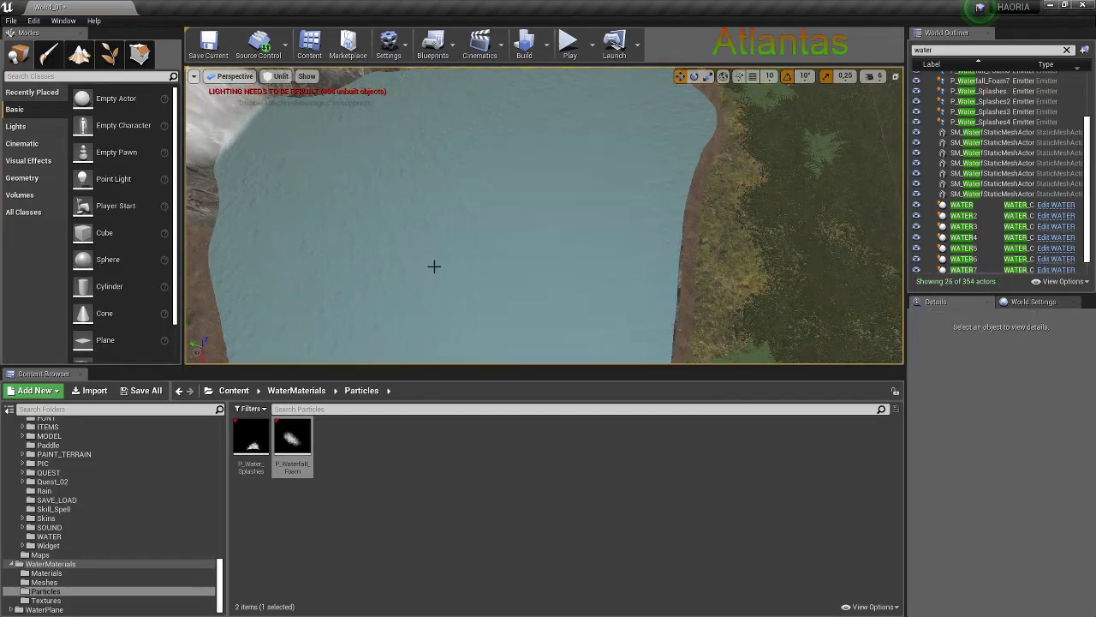
{"action": "left_click_drag", "start_coordinate": [292, 439], "coordinate": [328, 174]}
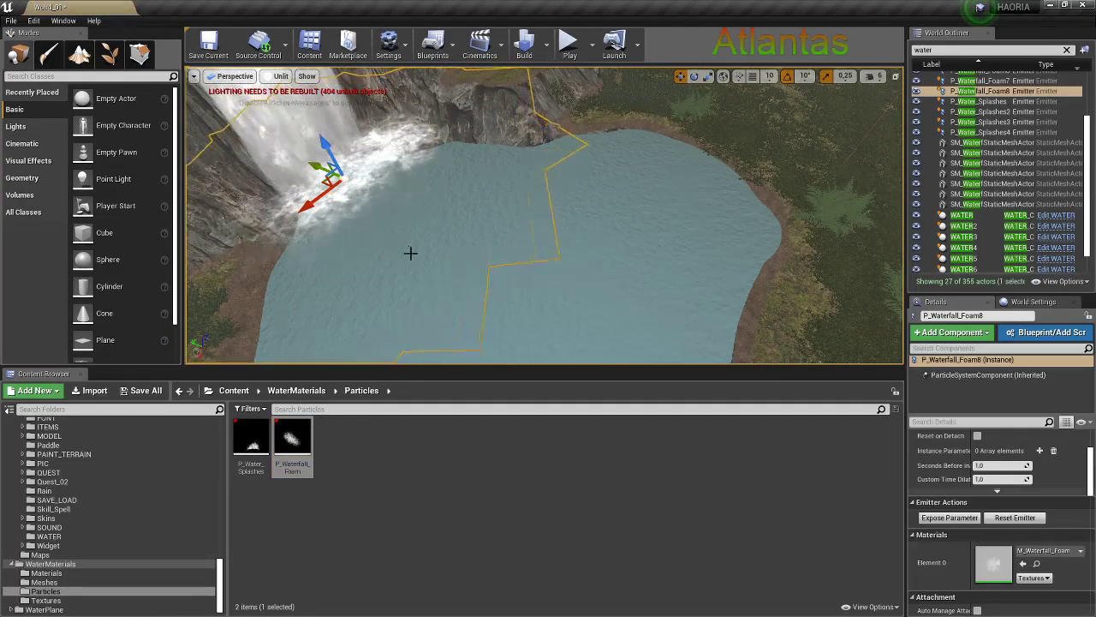
{"action": "right_click_drag", "start_coordinate": [410, 253], "coordinate": [410, 253]}
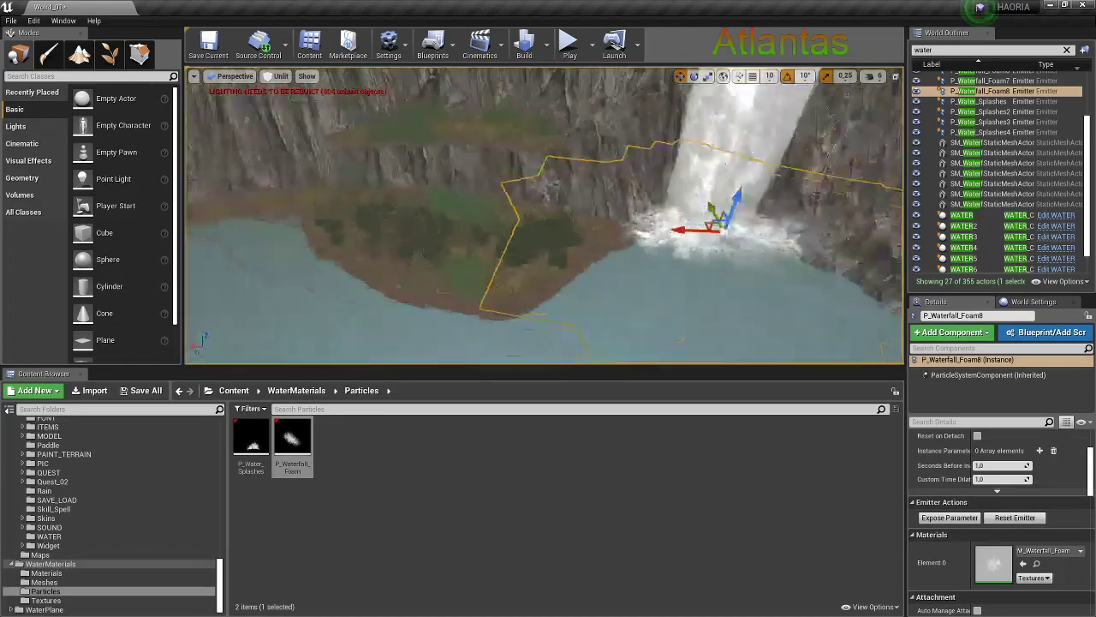
{"action": "key", "text": "ctrl+z"}
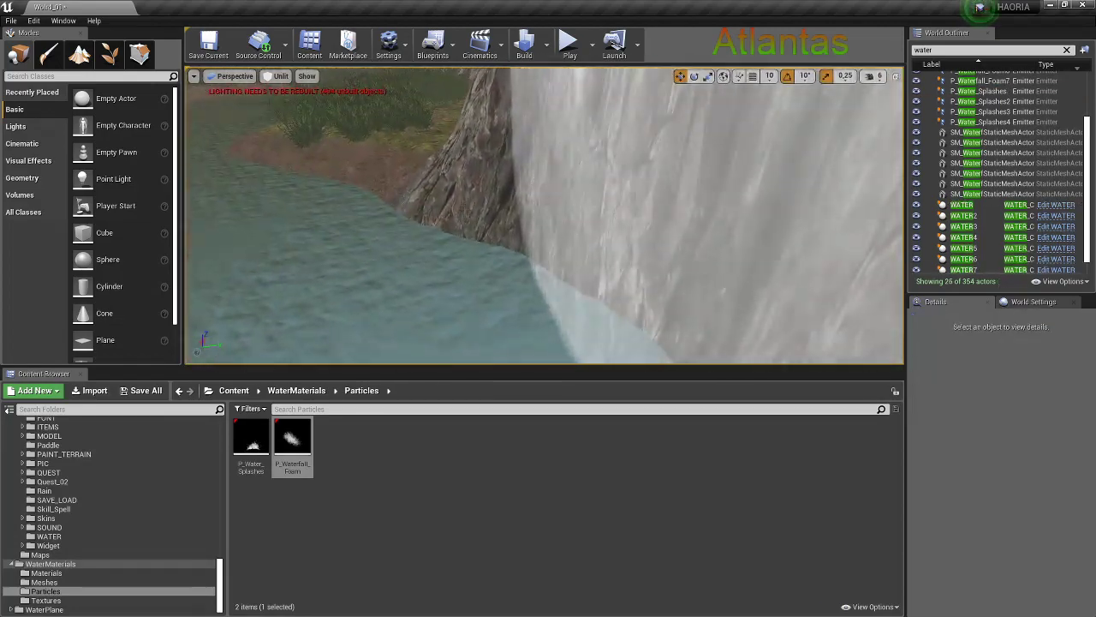
Place P_Waterfall_Foam8 in the cliff pool and move it against the waterfall's base
{"action": "left_click_drag", "start_coordinate": [292, 438], "coordinate": [587, 204]}
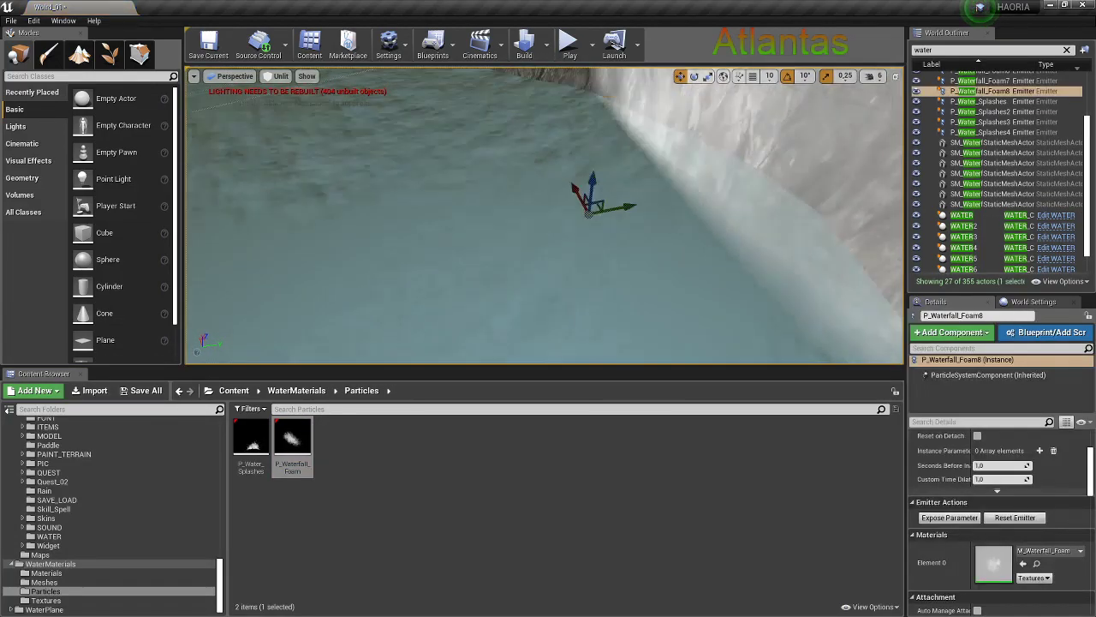
{"action": "right_click_drag", "start_coordinate": [587, 205], "coordinate": [567, 212]}
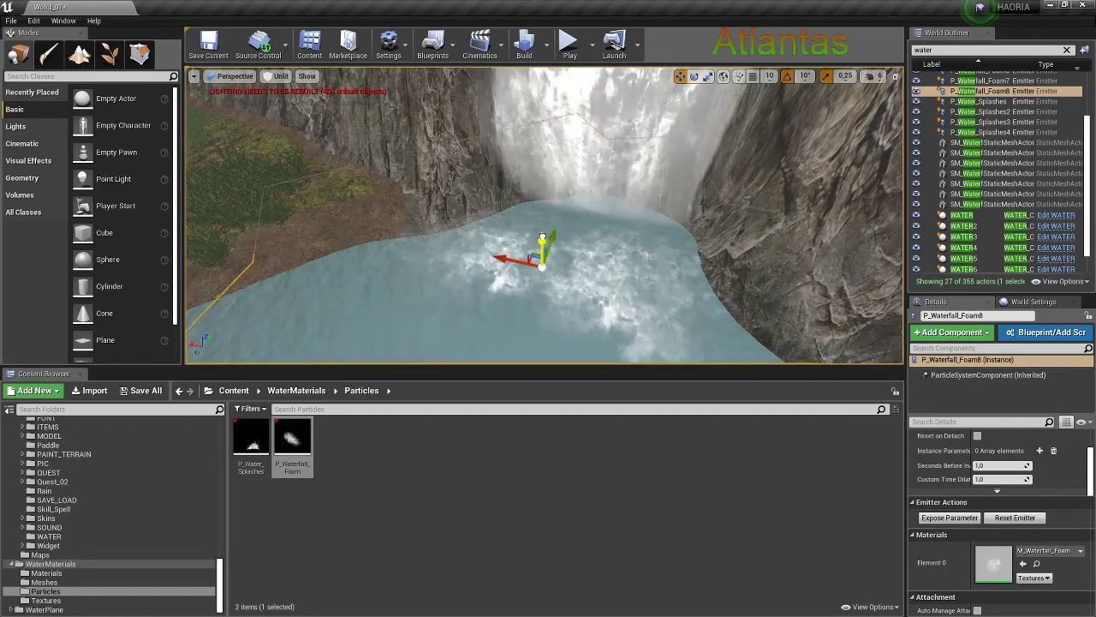
{"action": "left_click_drag", "start_coordinate": [542, 244], "coordinate": [575, 213]}
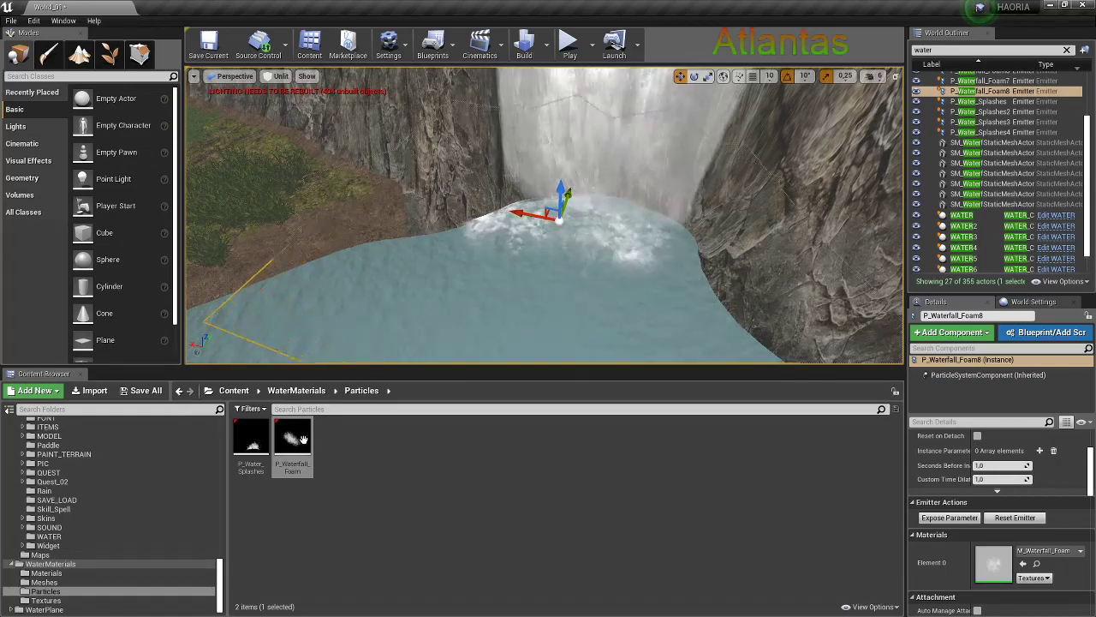
{"action": "scroll", "coordinate": [1045, 436], "scroll_direction": "up", "scroll_amount": 2}
{"action": "scroll", "coordinate": [1045, 437], "scroll_direction": "up", "scroll_amount": 2}
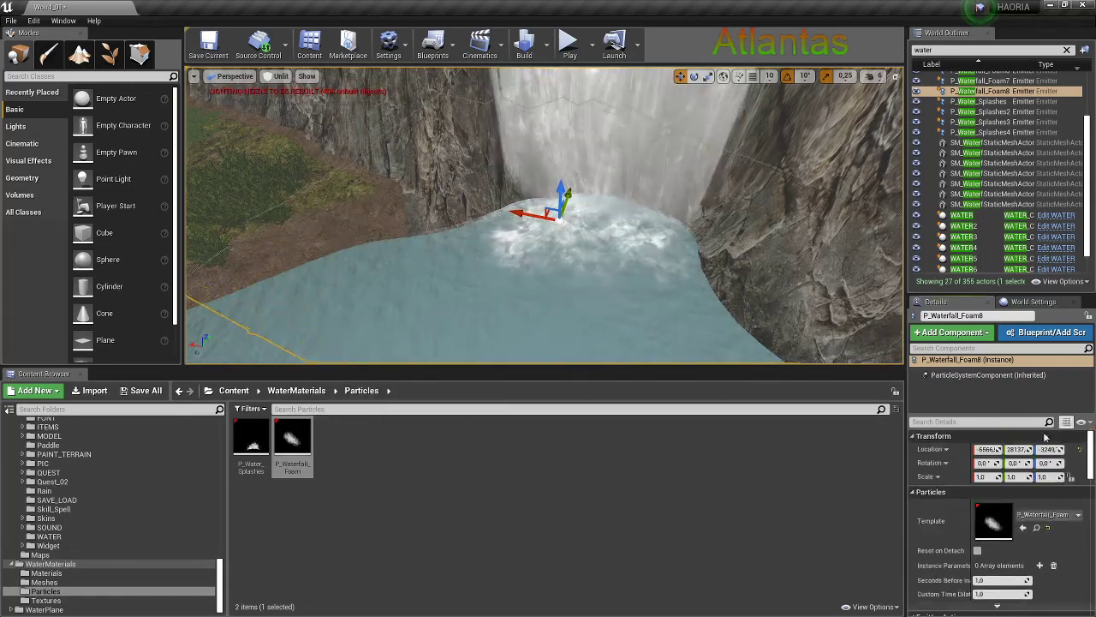
Add a second foam emitter, scale it to 1.25, and move it toward the falls
{"action": "left_click_drag", "start_coordinate": [292, 439], "coordinate": [489, 261]}
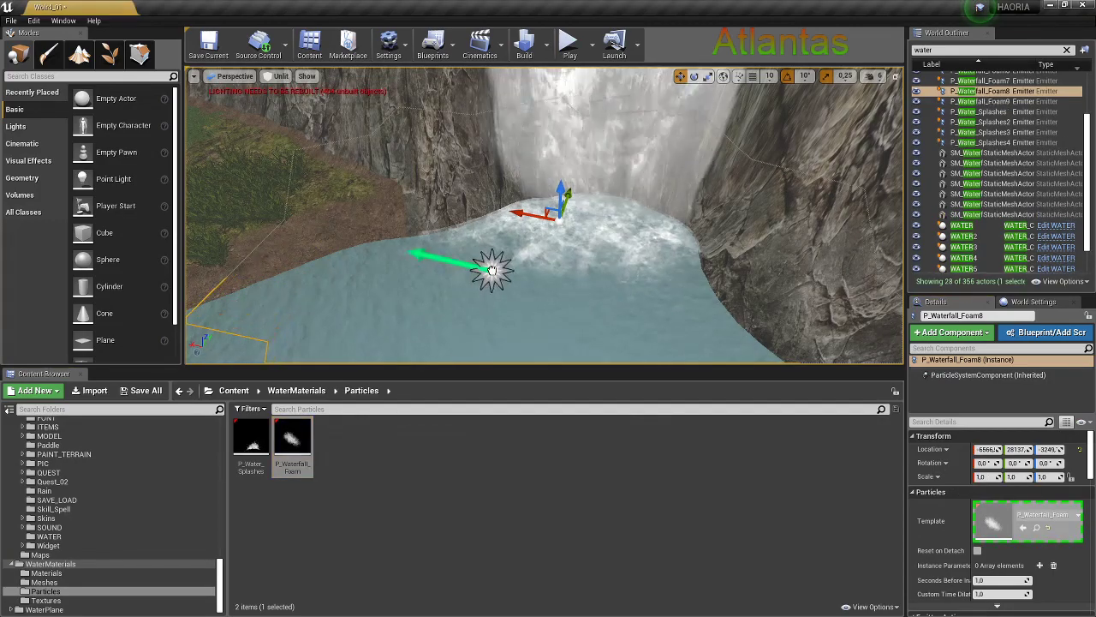
{"action": "right_click", "coordinate": [945, 453]}
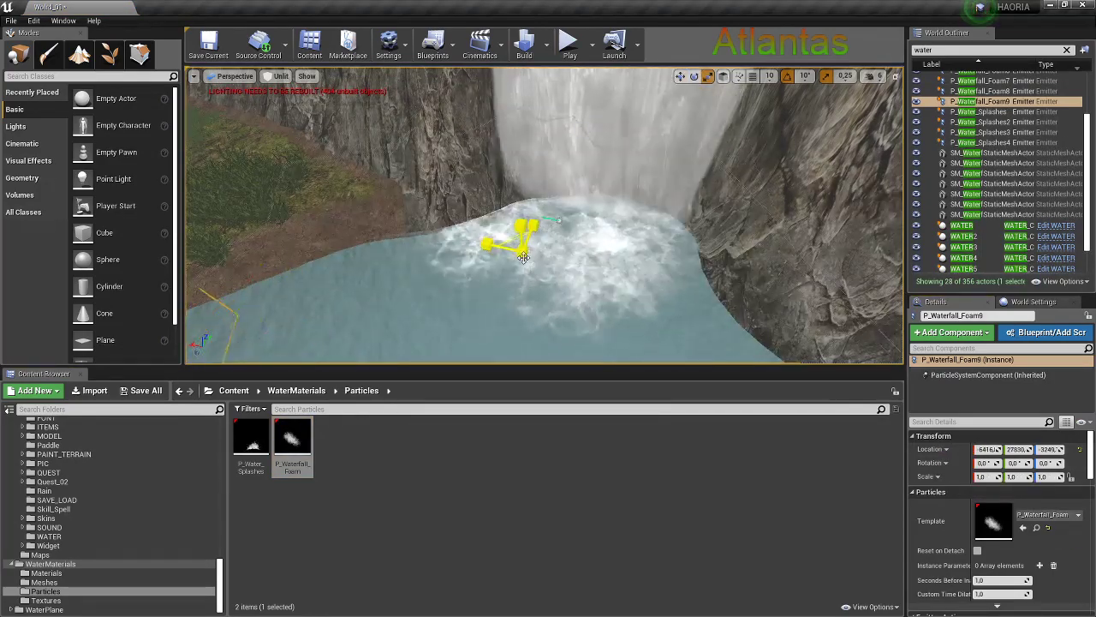
{"action": "mouse_move", "coordinate": [523, 258]}
{"action": "left_mouse_down"}
{"action": "mouse_move", "coordinate": [526, 246]}
{"action": "mouse_move", "coordinate": [528, 257]}
{"action": "left_mouse_up"}
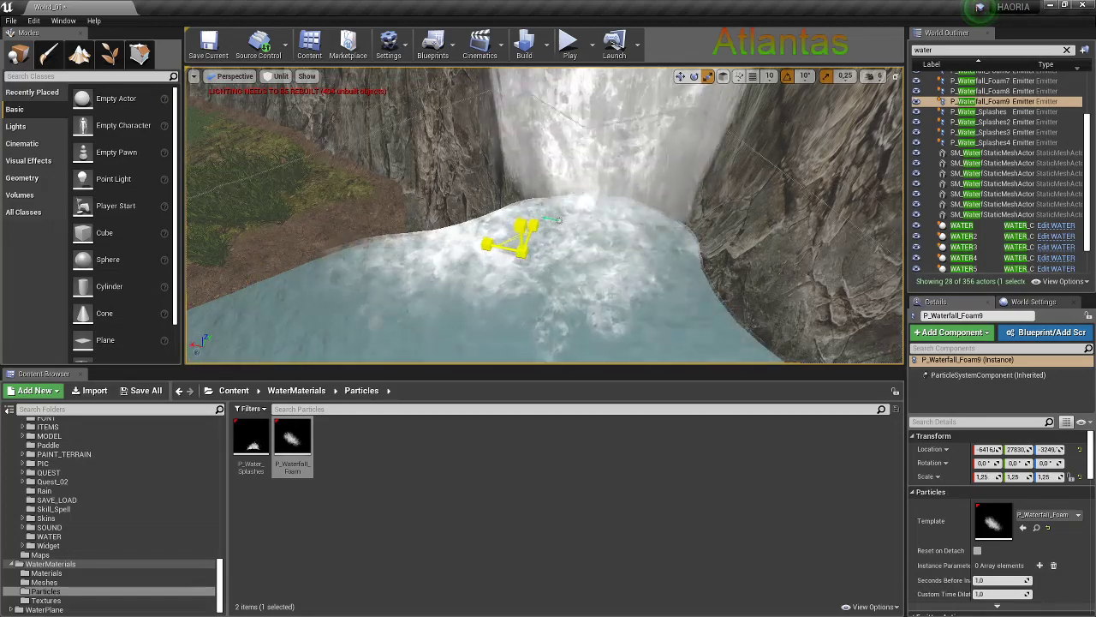
{"action": "key", "text": "w"}
{"action": "left_click_drag", "start_coordinate": [555, 241], "coordinate": [590, 204]}
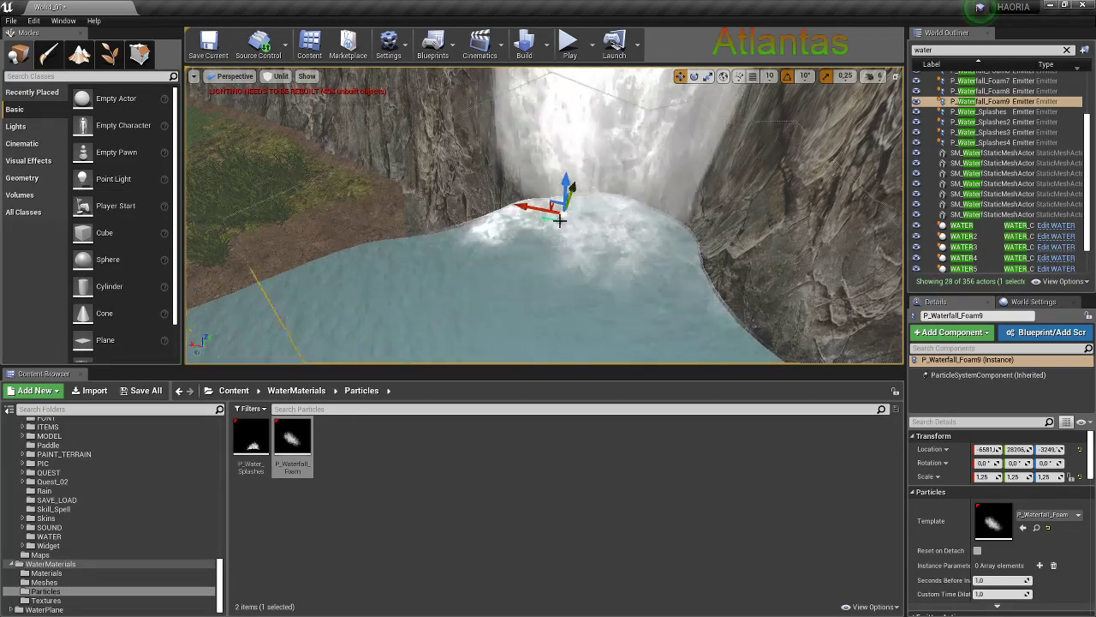
Rotate P_Waterfall_Foam8 by −30° on Z and reposition it across the pool
{"action": "left_click", "coordinate": [558, 222]}
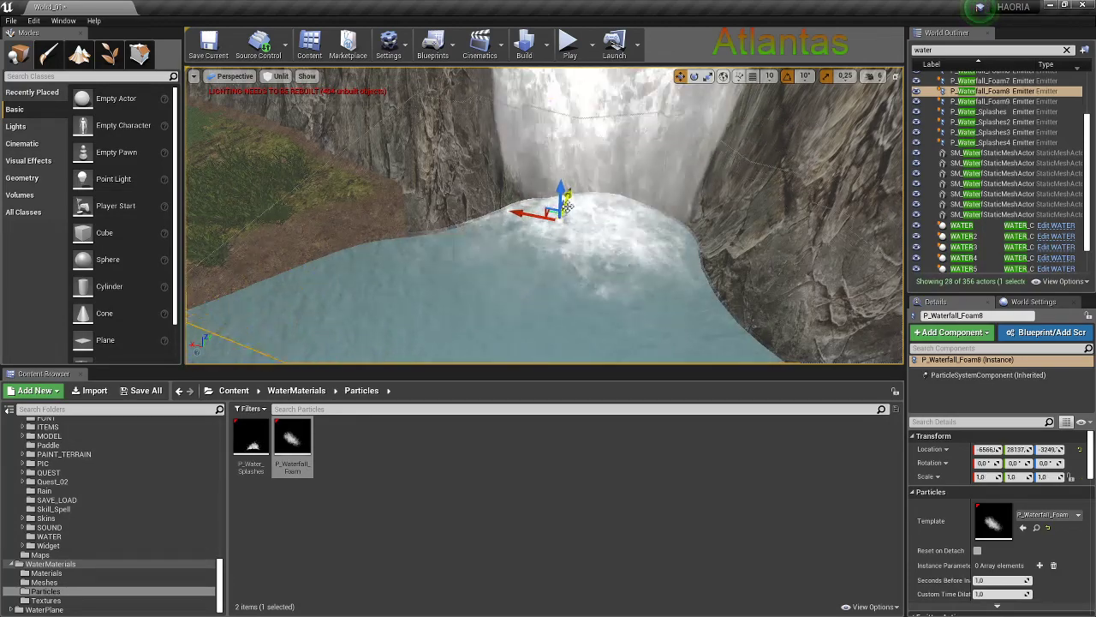
{"action": "left_click_drag", "start_coordinate": [533, 278], "coordinate": [577, 318]}
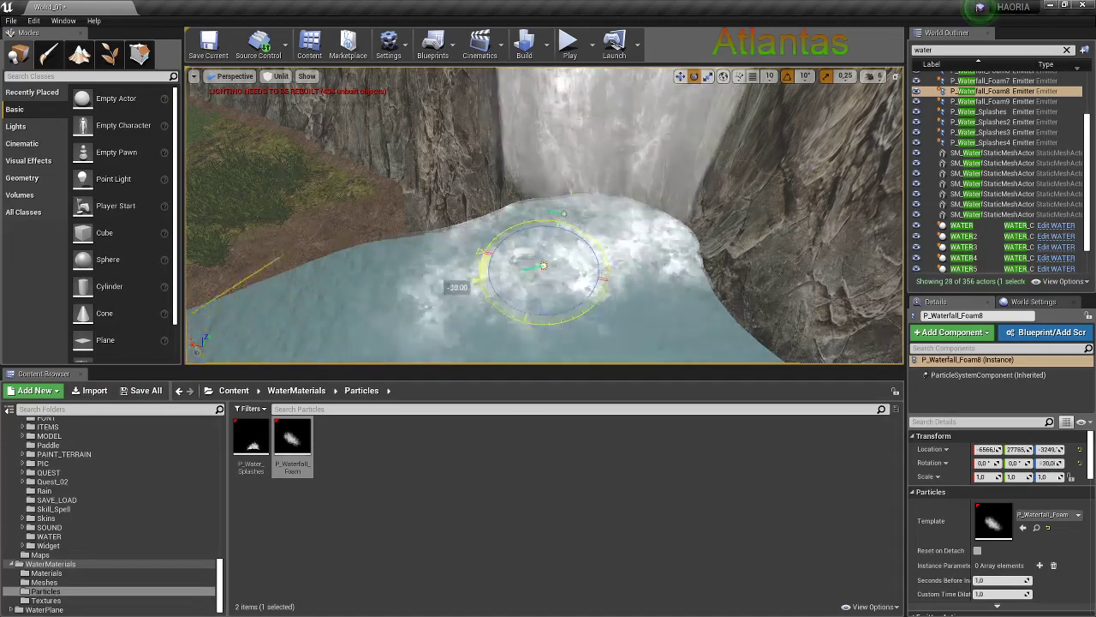
{"action": "mouse_move", "coordinate": [557, 274]}
{"action": "left_mouse_down"}
{"action": "mouse_move", "coordinate": [557, 222]}
{"action": "mouse_move", "coordinate": [577, 240]}
{"action": "left_mouse_up"}
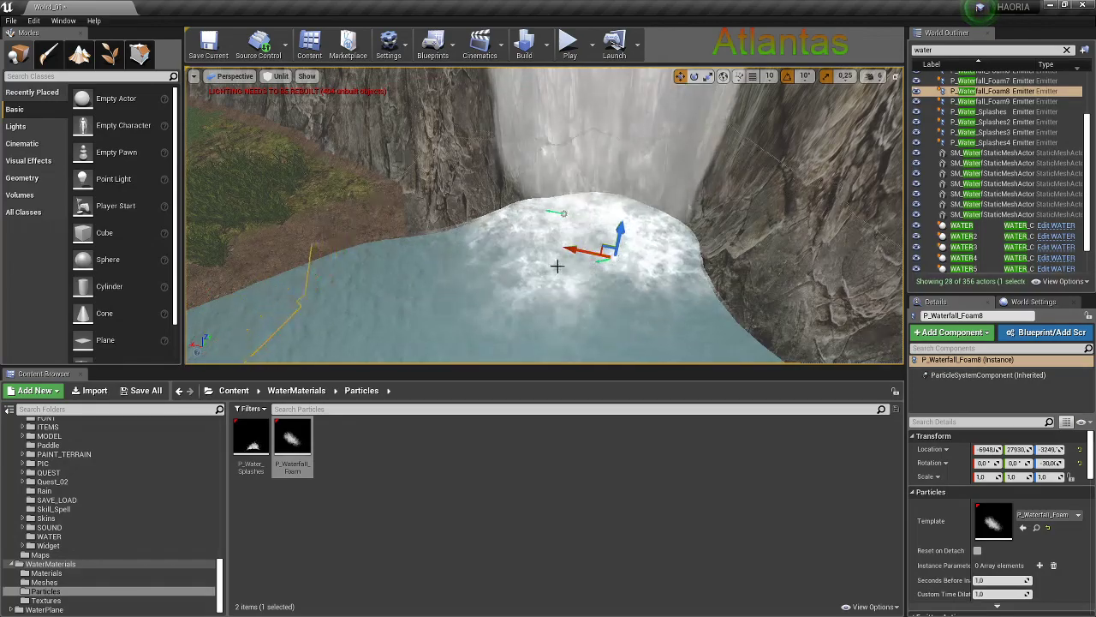
{"action": "right_click_drag", "start_coordinate": [522, 292], "coordinate": [520, 291]}
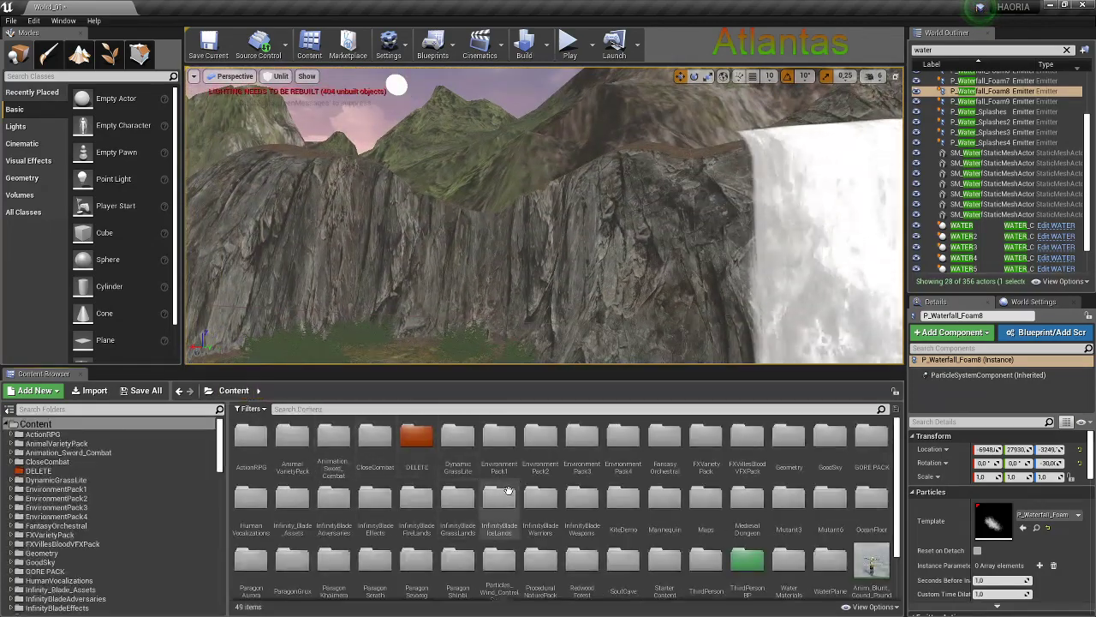
Browse into ThirdPersonBP > Blueprints to list its 38 assets
{"action": "double_click", "coordinate": [741, 566]}
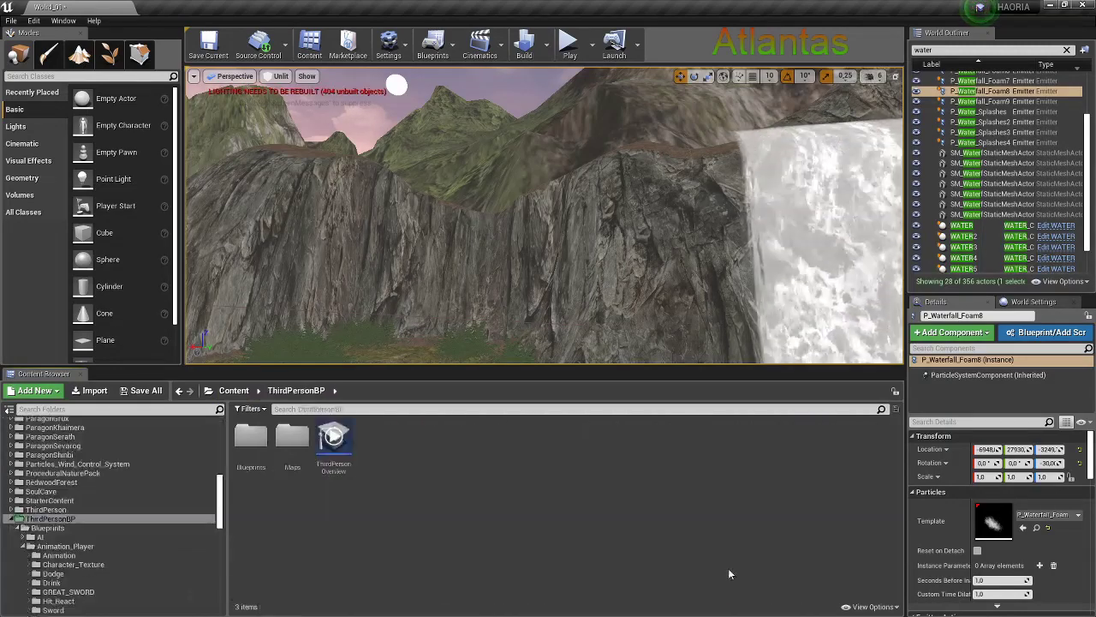
{"action": "double_click", "coordinate": [251, 435]}
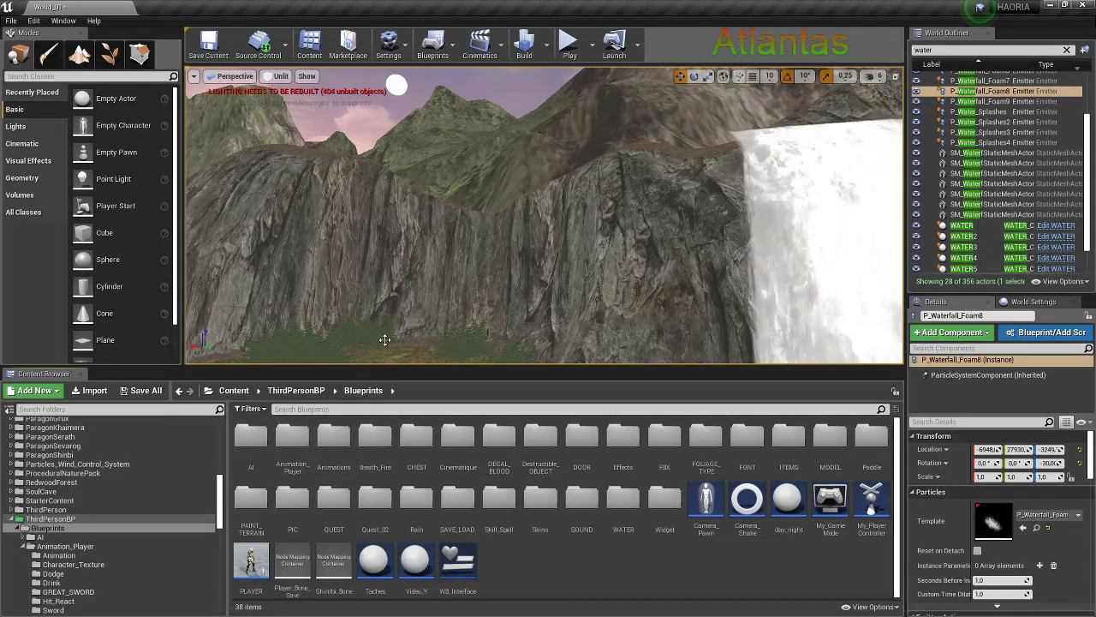
{"action": "right_click_drag", "start_coordinate": [385, 338], "coordinate": [385, 340]}
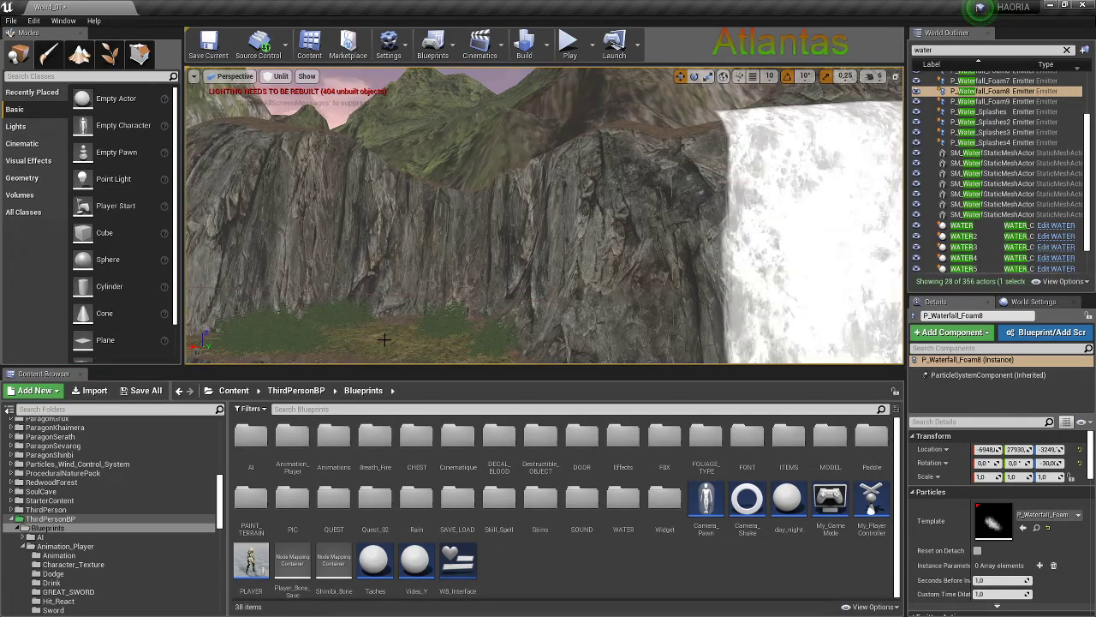
Zoom out to a wide waterfall view, deselect the emitter, and switch to Streamlabs OBS
{"action": "scroll", "coordinate": [425, 285], "scroll_direction": "down", "scroll_amount": 5}
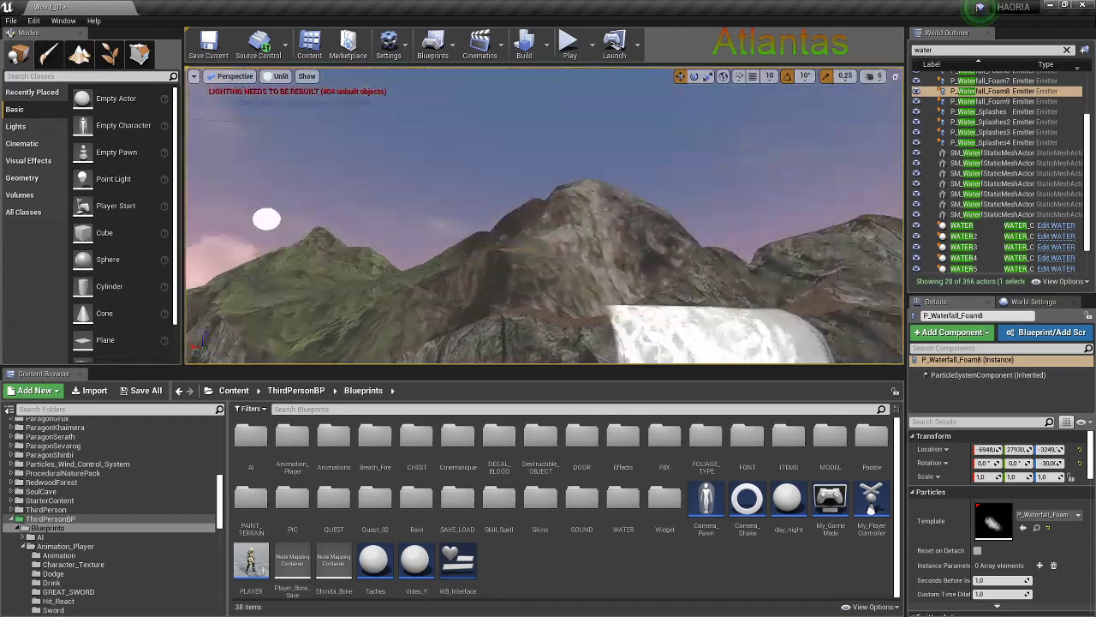
{"action": "left_click", "coordinate": [429, 198]}
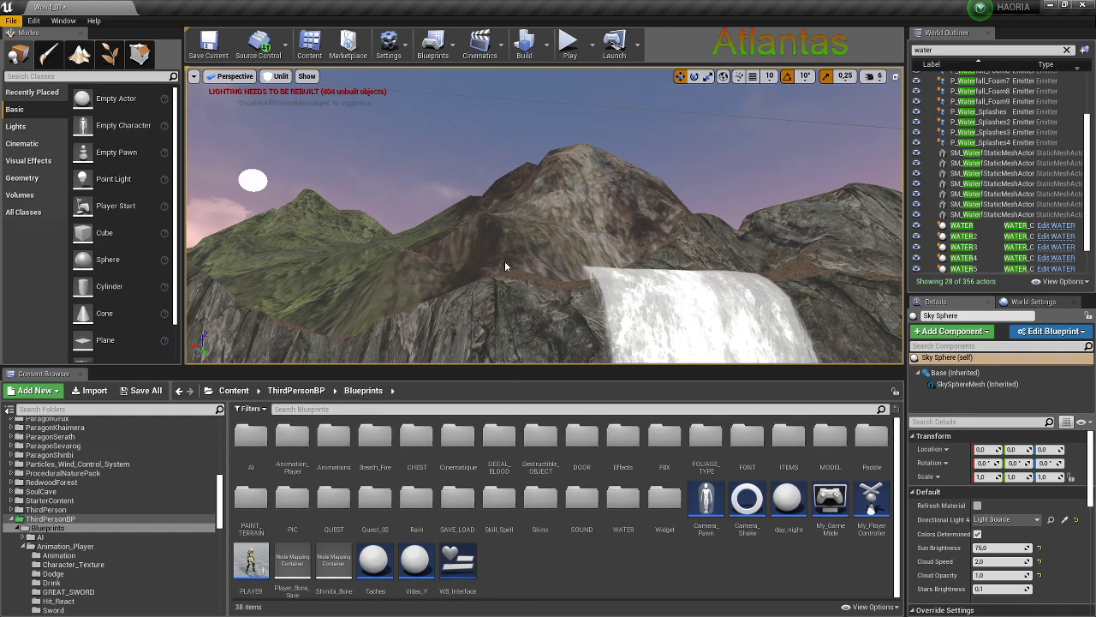
{"action": "key", "text": "alt+Tab"}
{"action": "key", "text": "alt+Tab"}
{"action": "key", "text": "alt+Tab"}
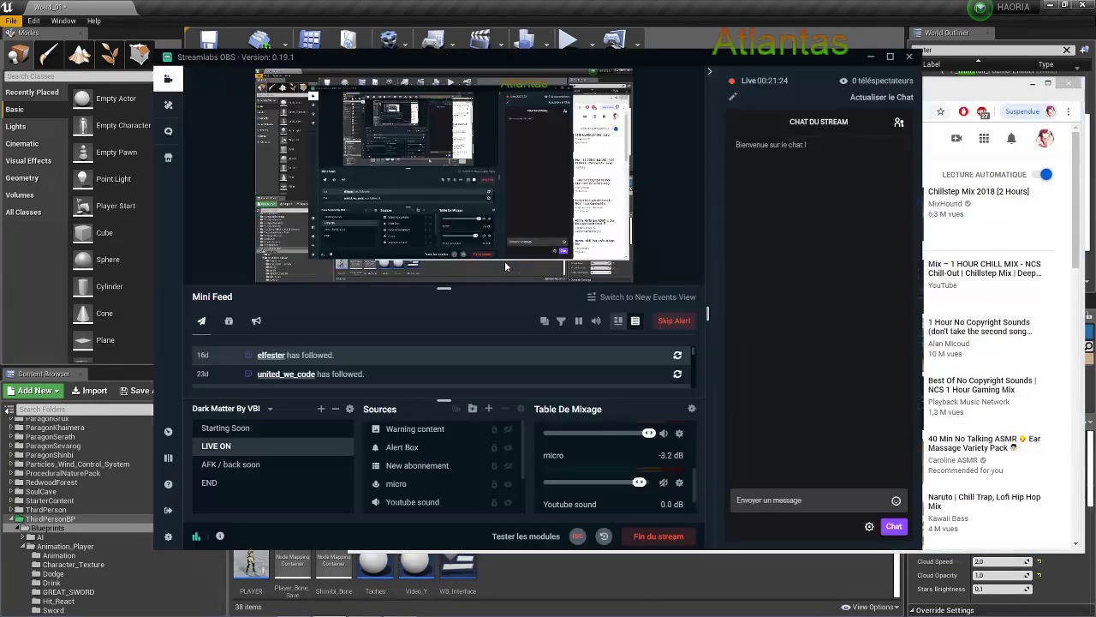